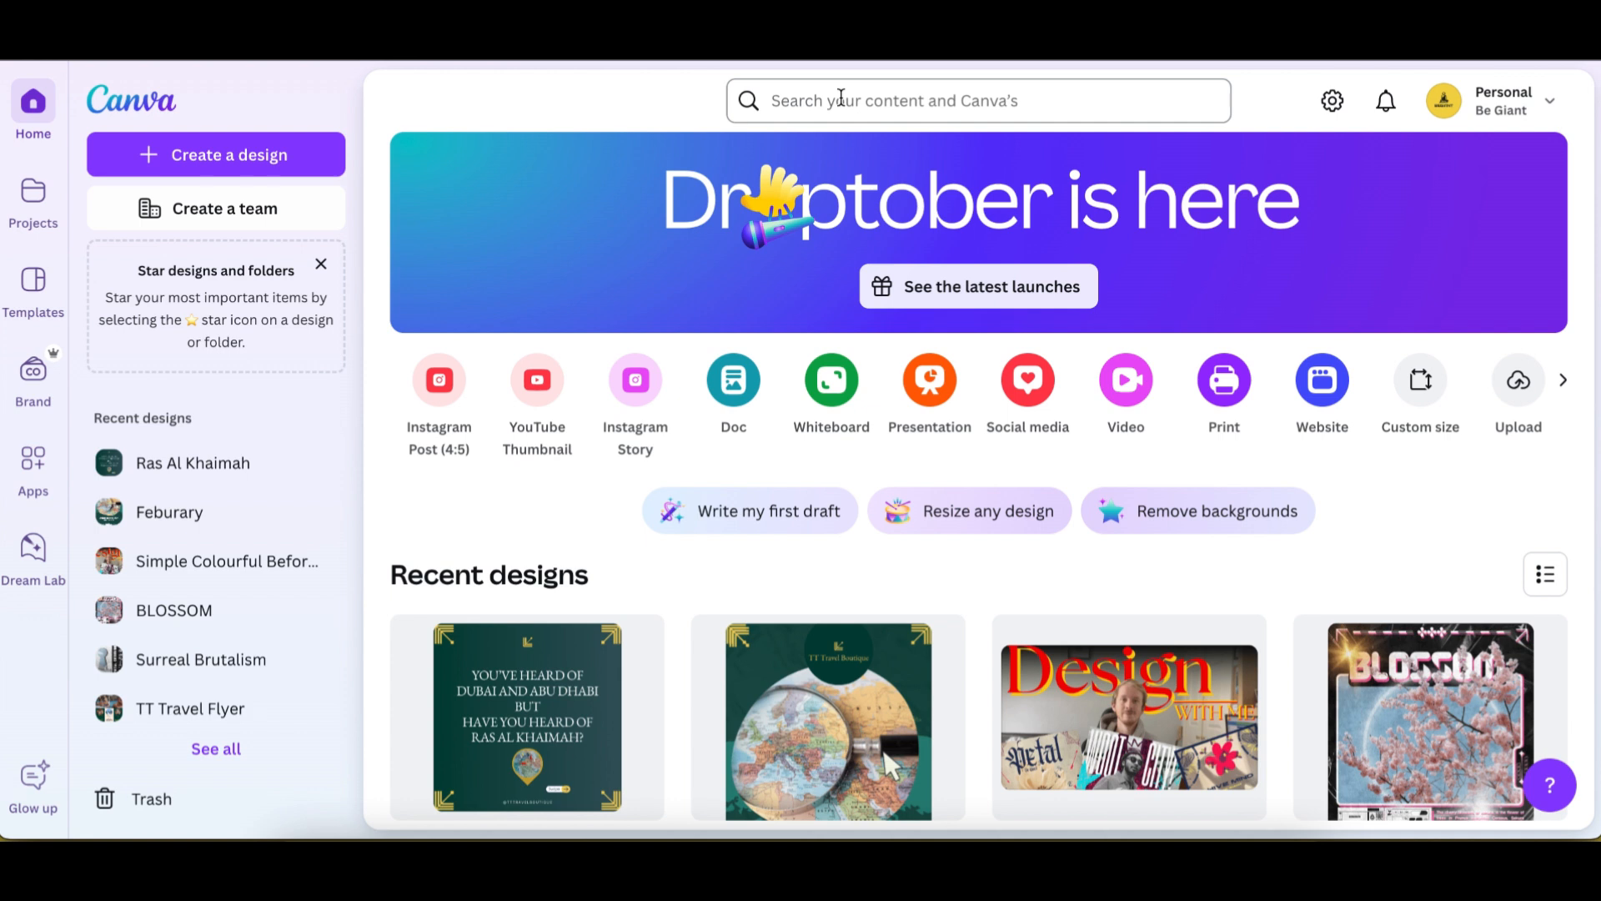
Search all content for "instagram" and look through the matching Canva templates
click(841, 98)
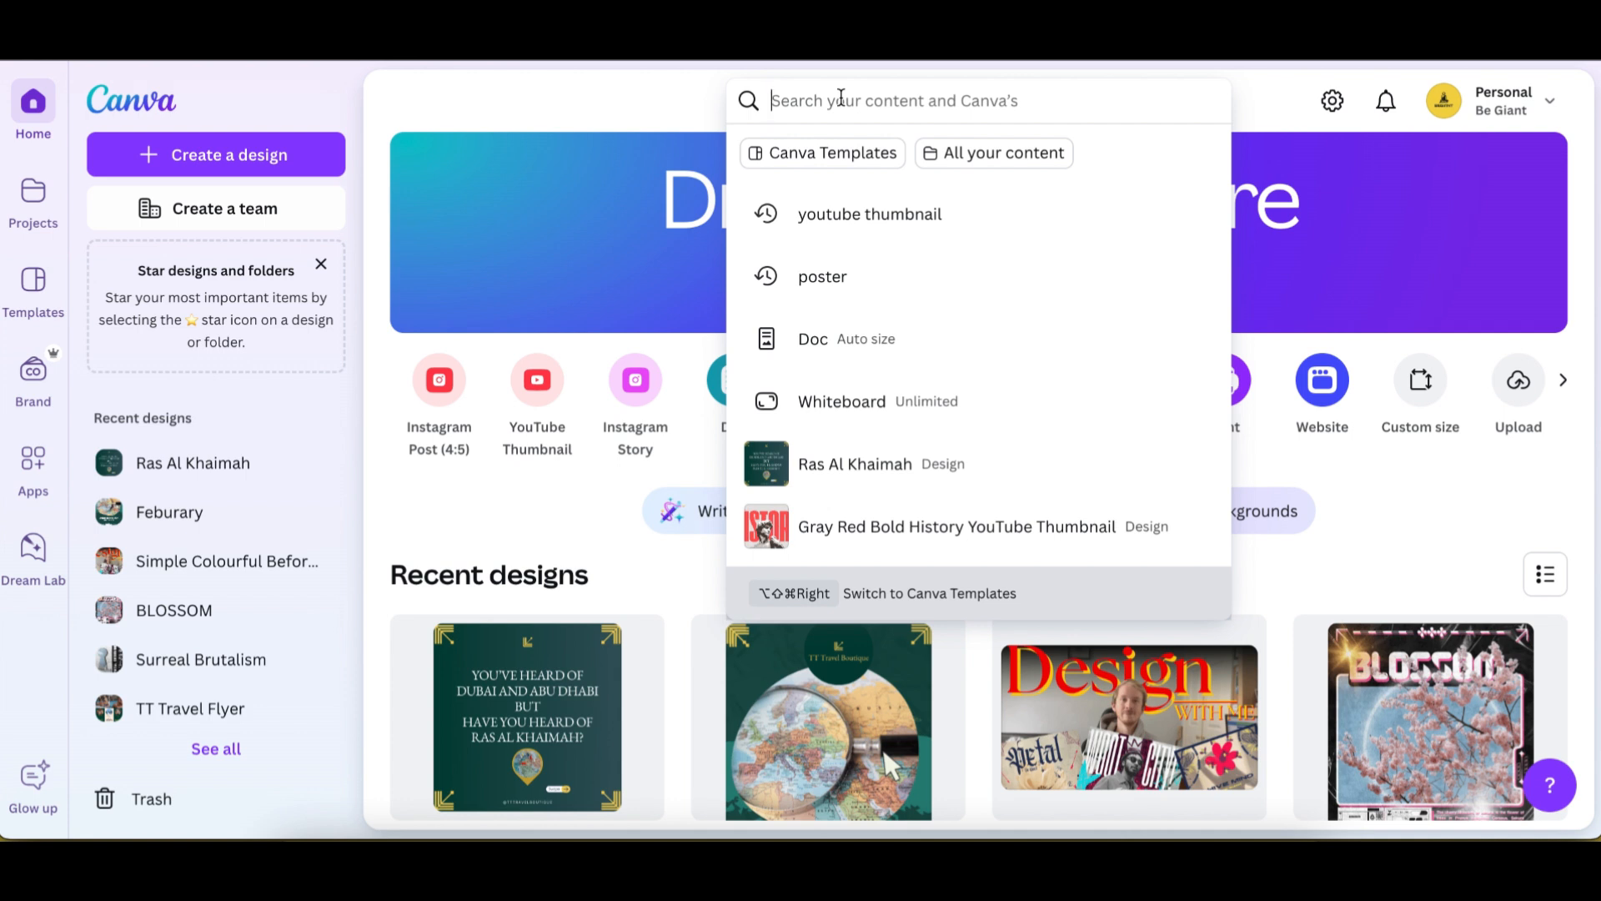
text(instagram)
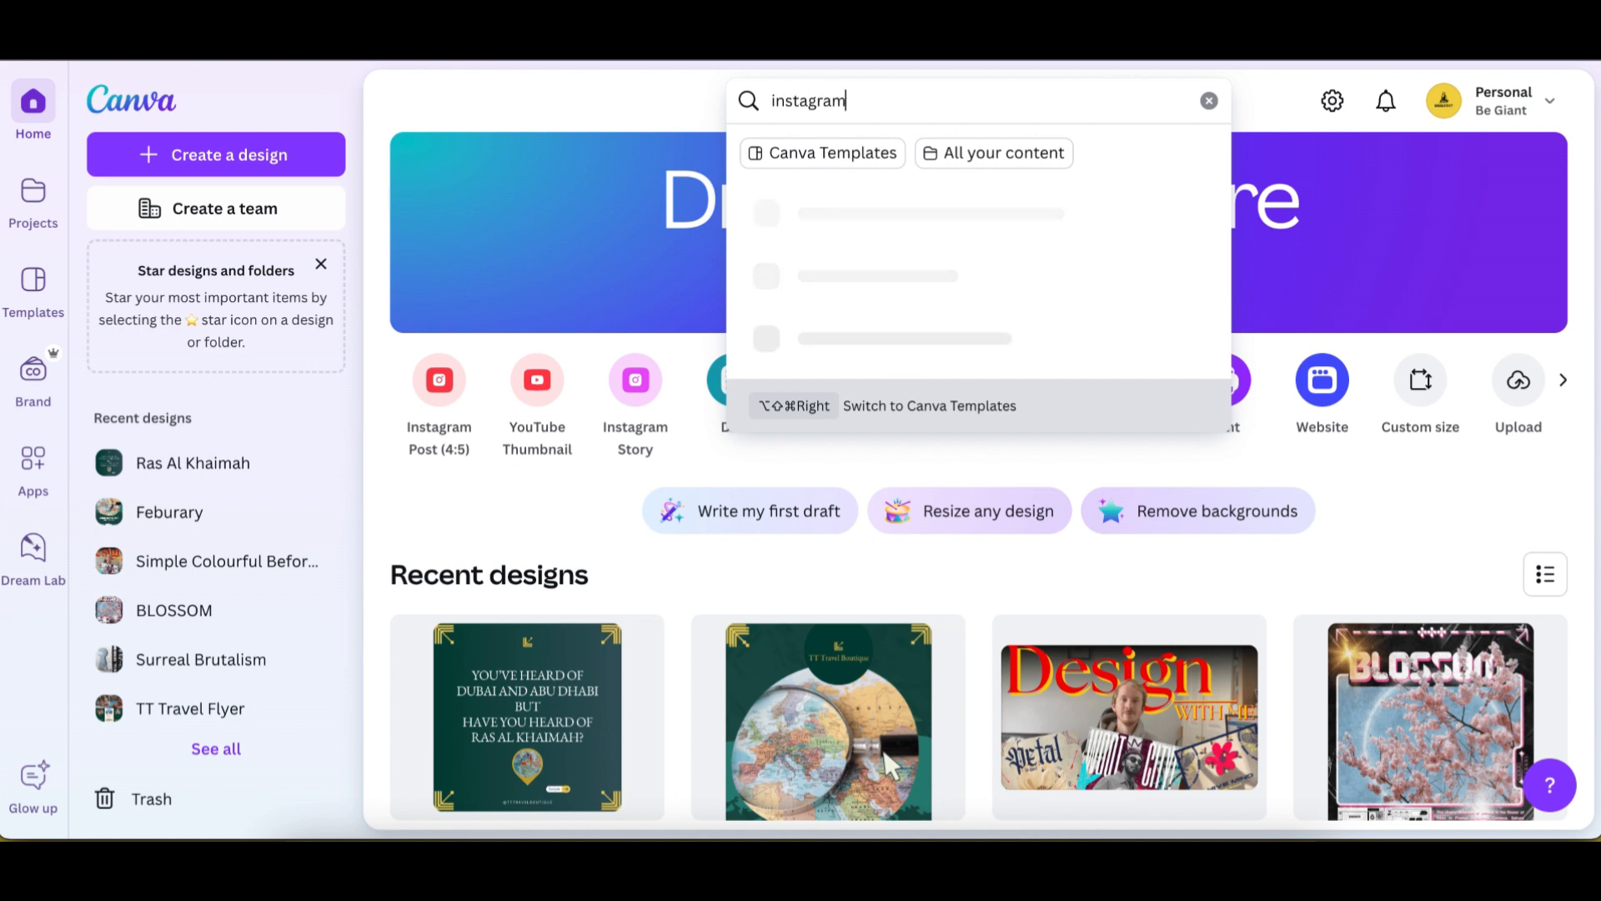
key(Return)
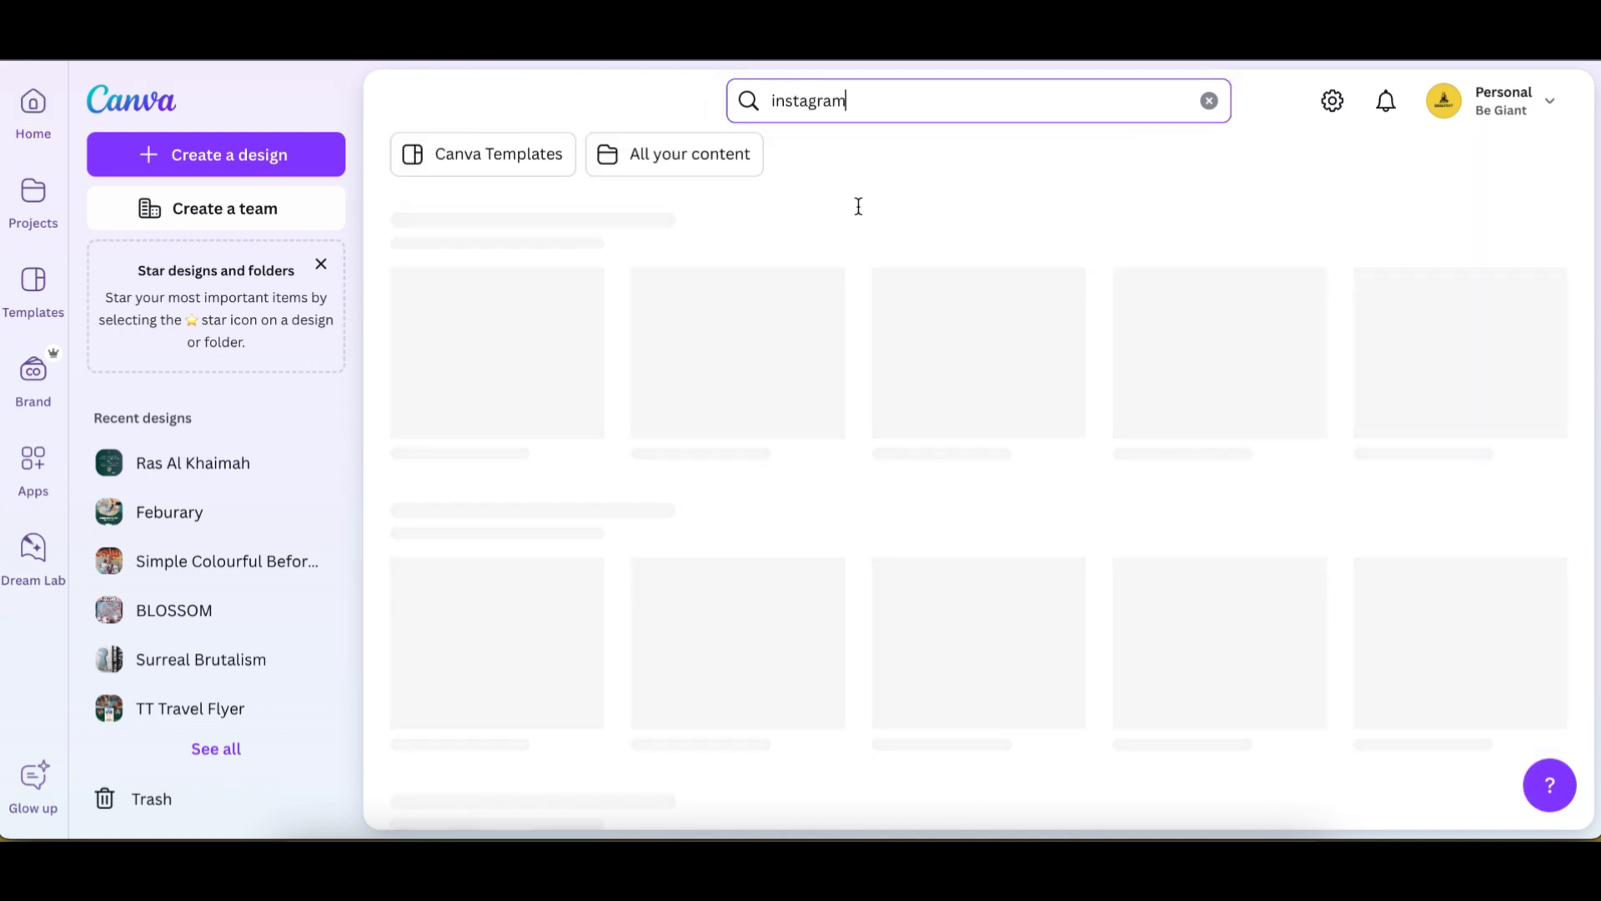
scroll(857, 207, down, 5)
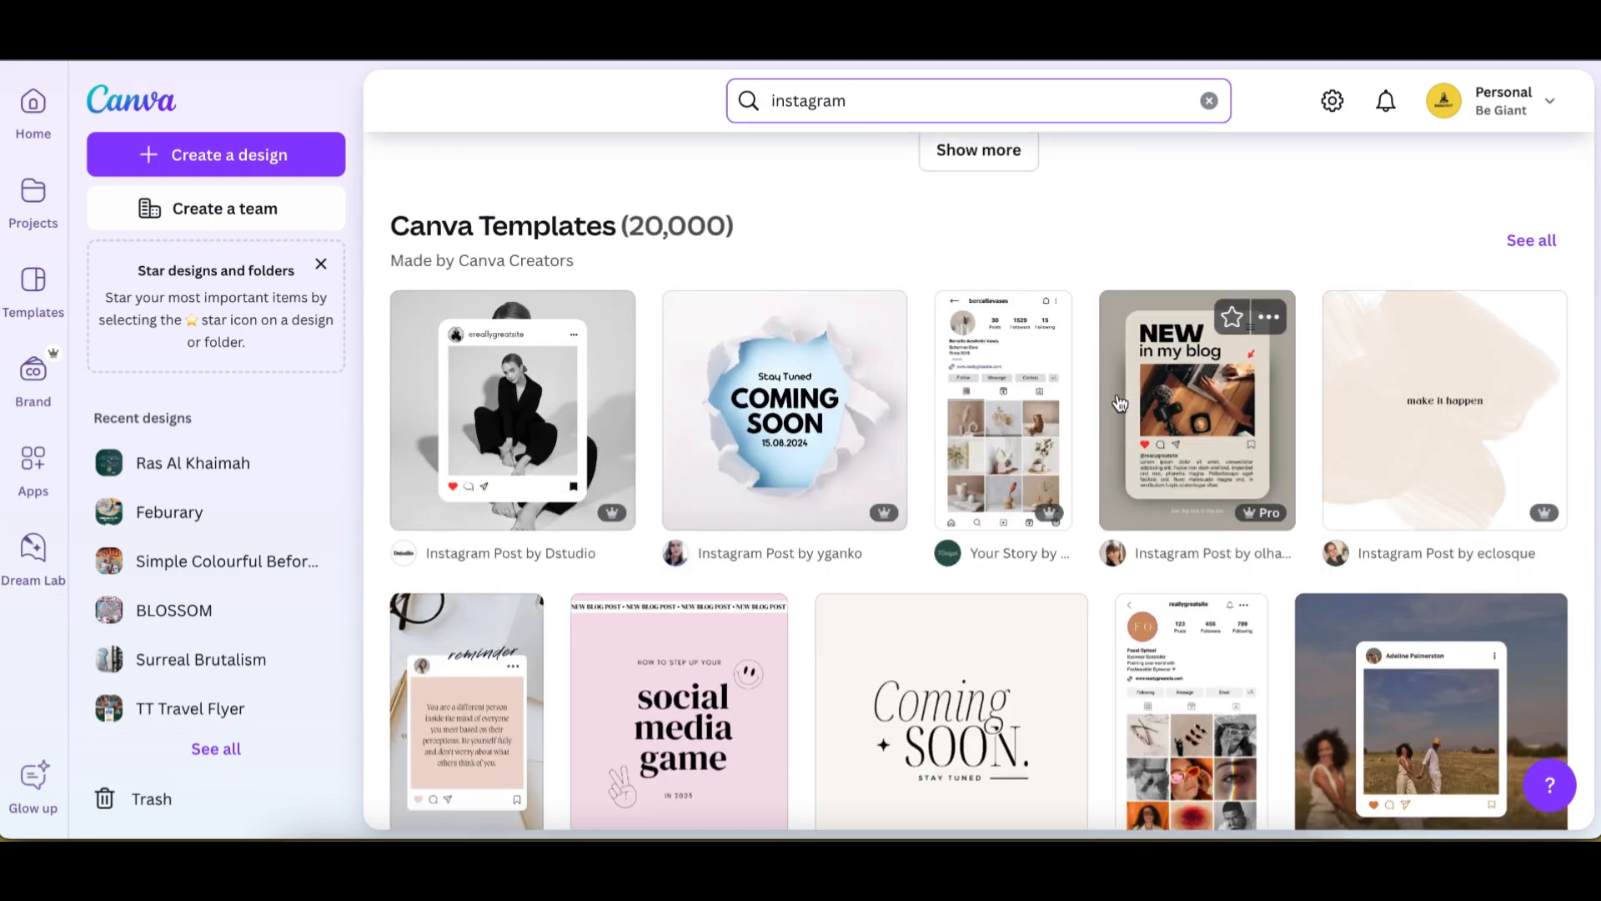
scroll(826, 525, down, 5)
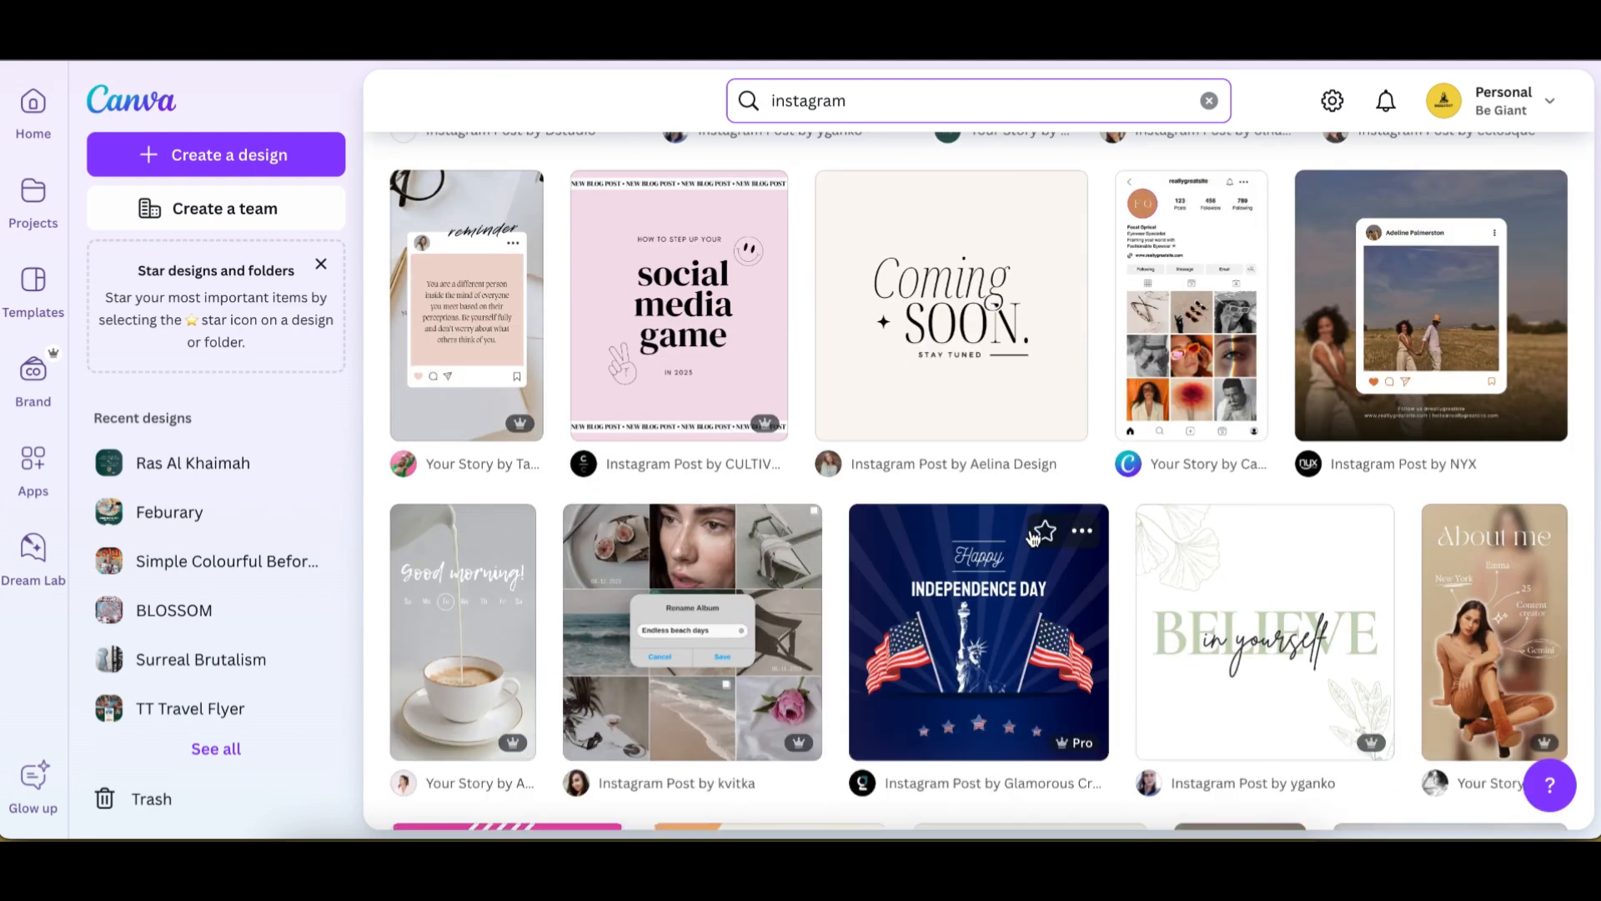
scroll(813, 427, up, 4)
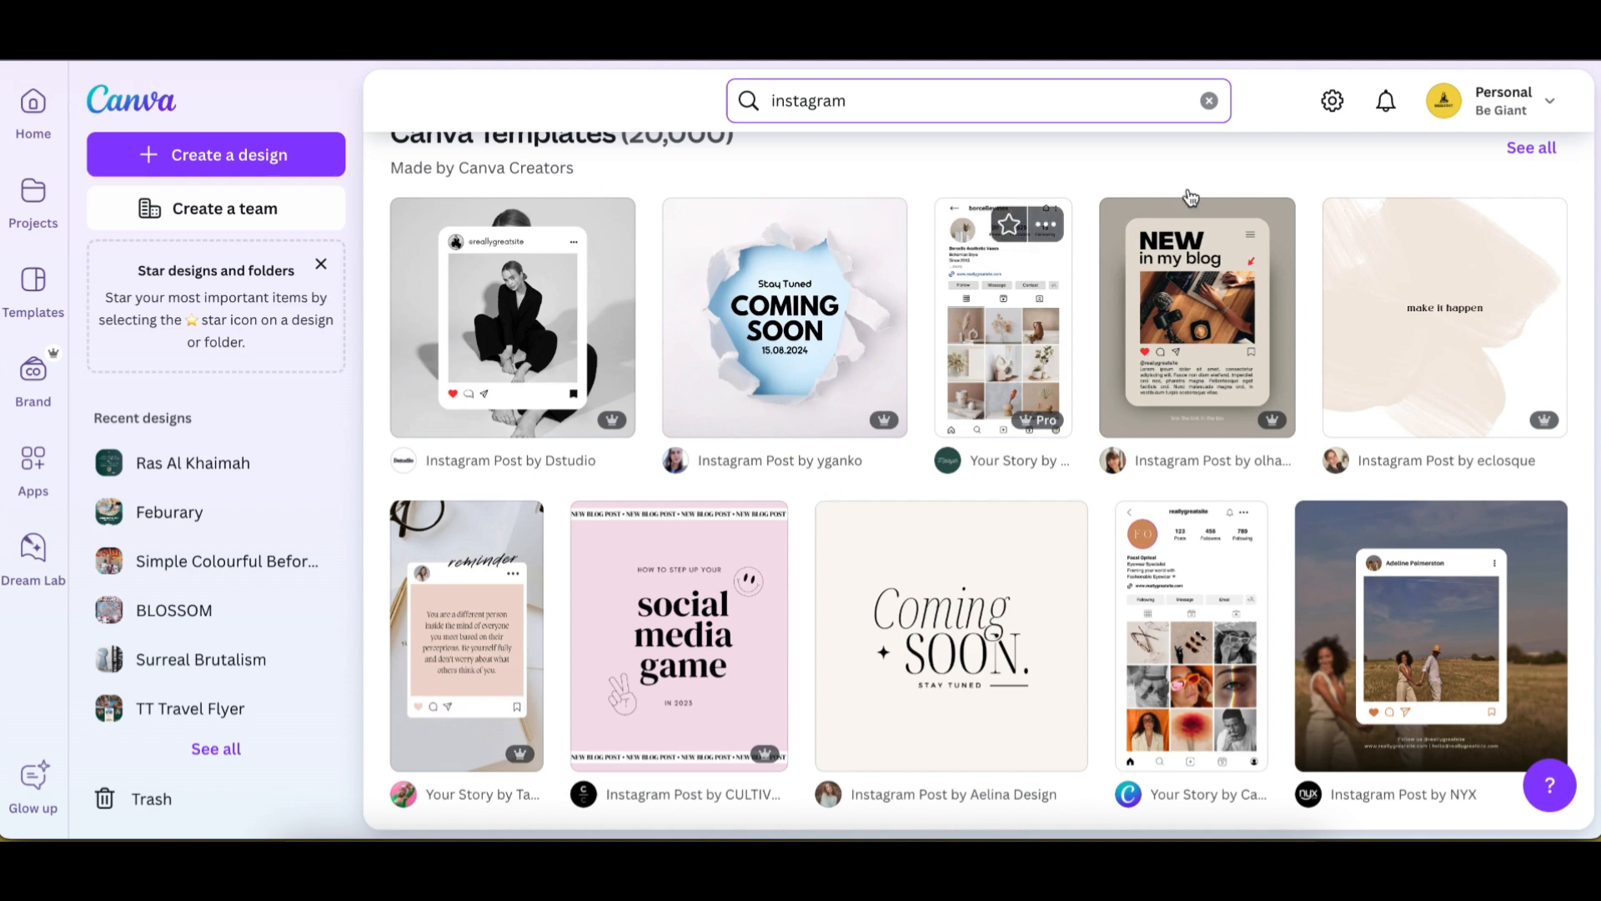
Return to the home page, go to Projects and look through the recent designs, folders and saved designs
click(36, 117)
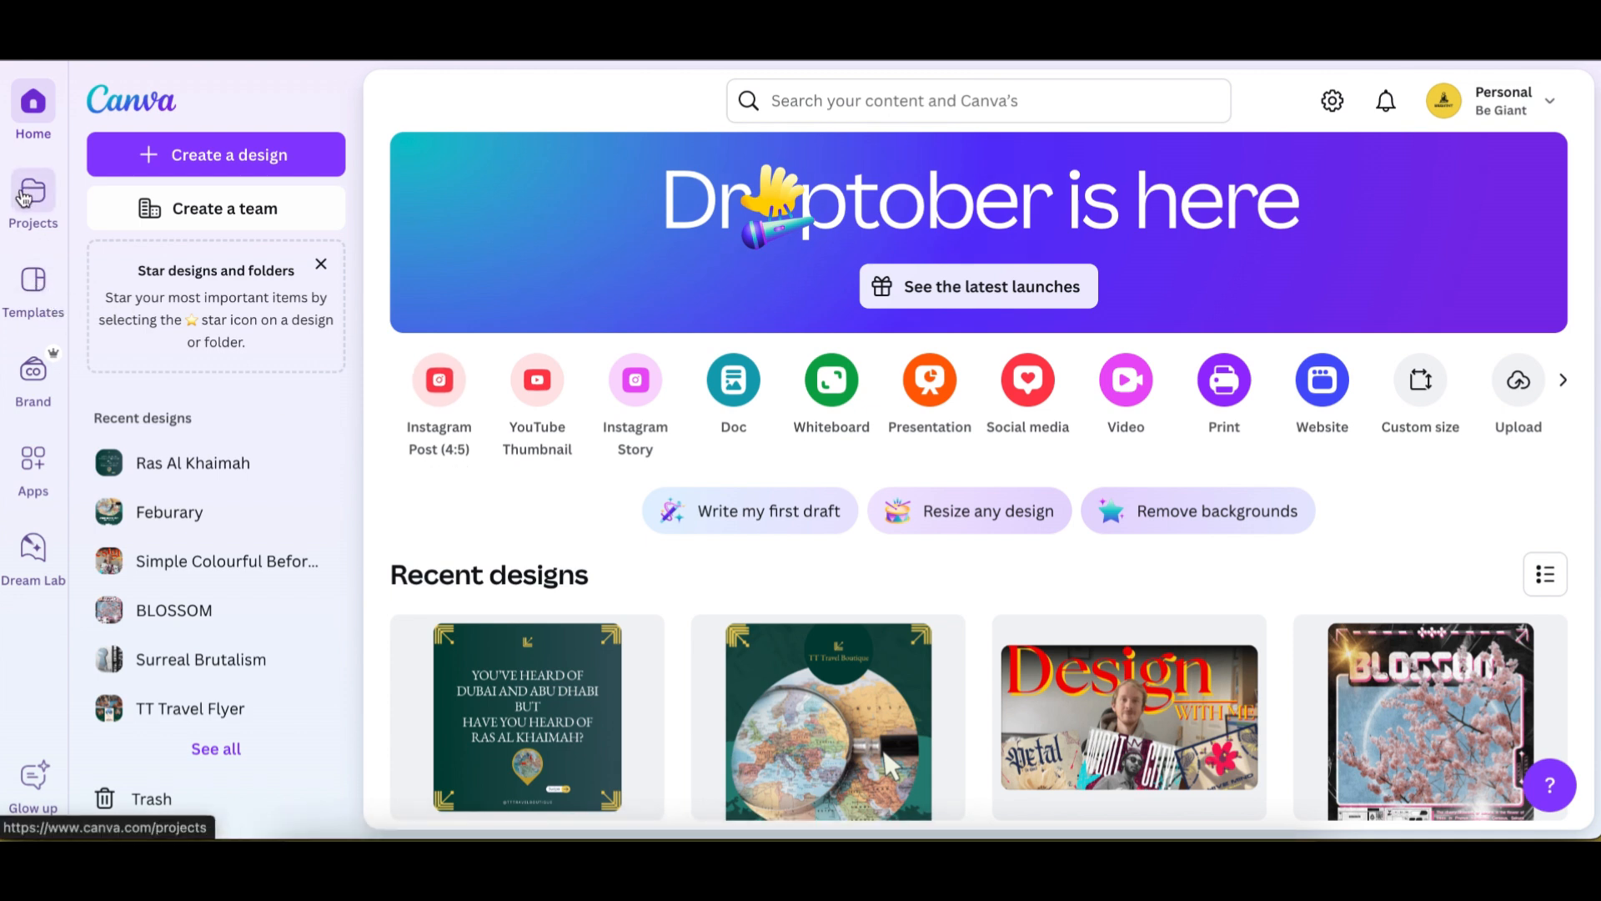
click(41, 200)
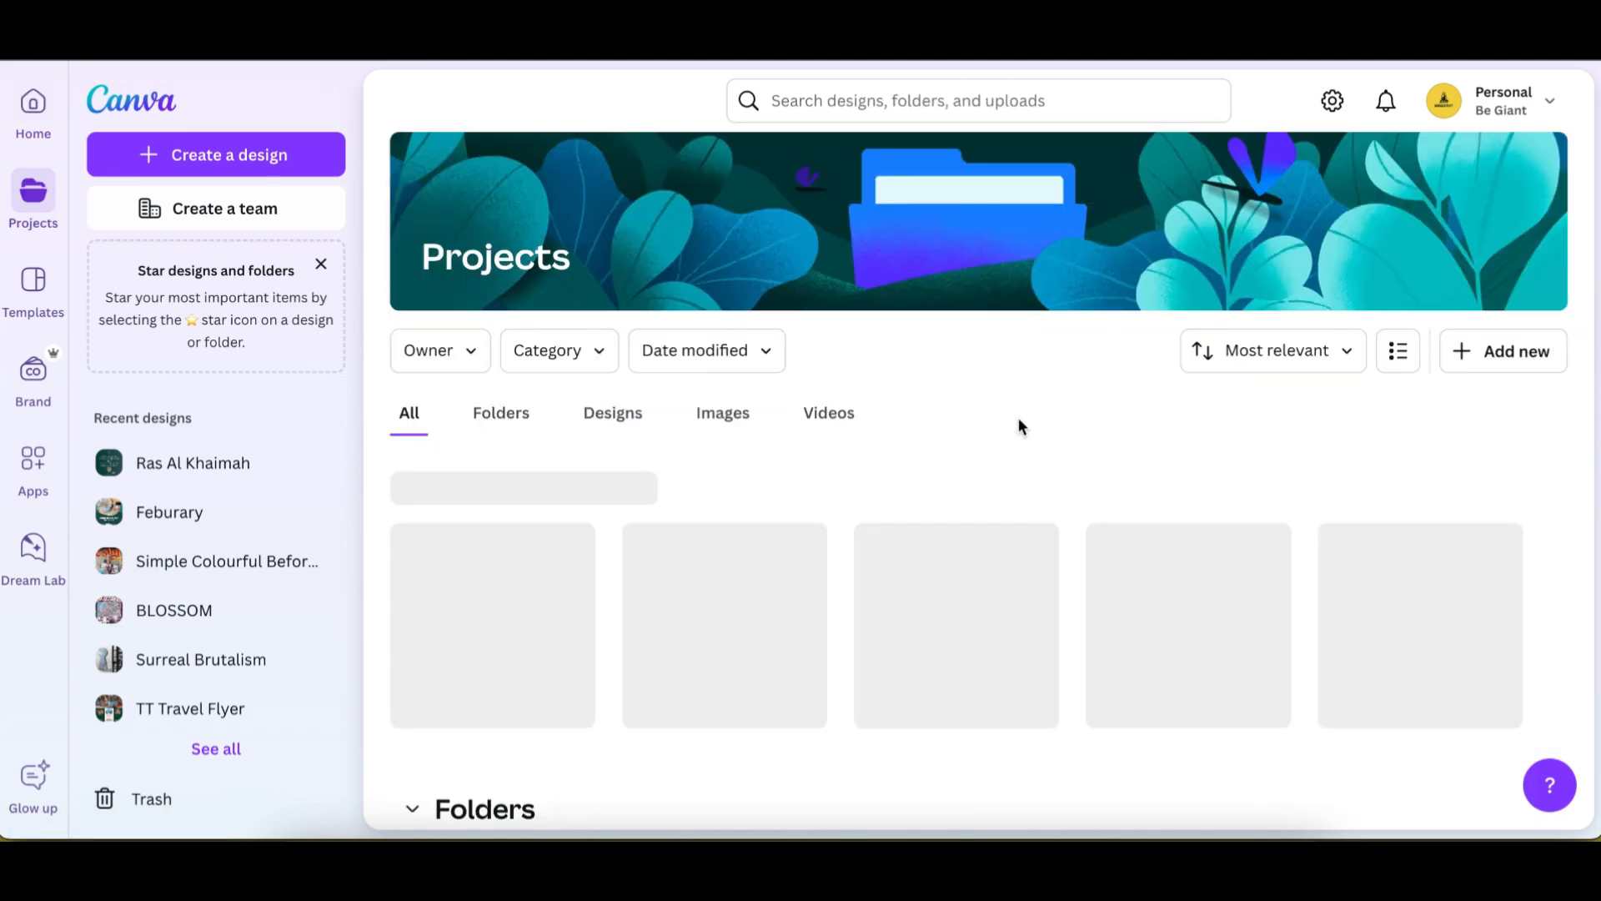
scroll(1018, 422, down, 5)
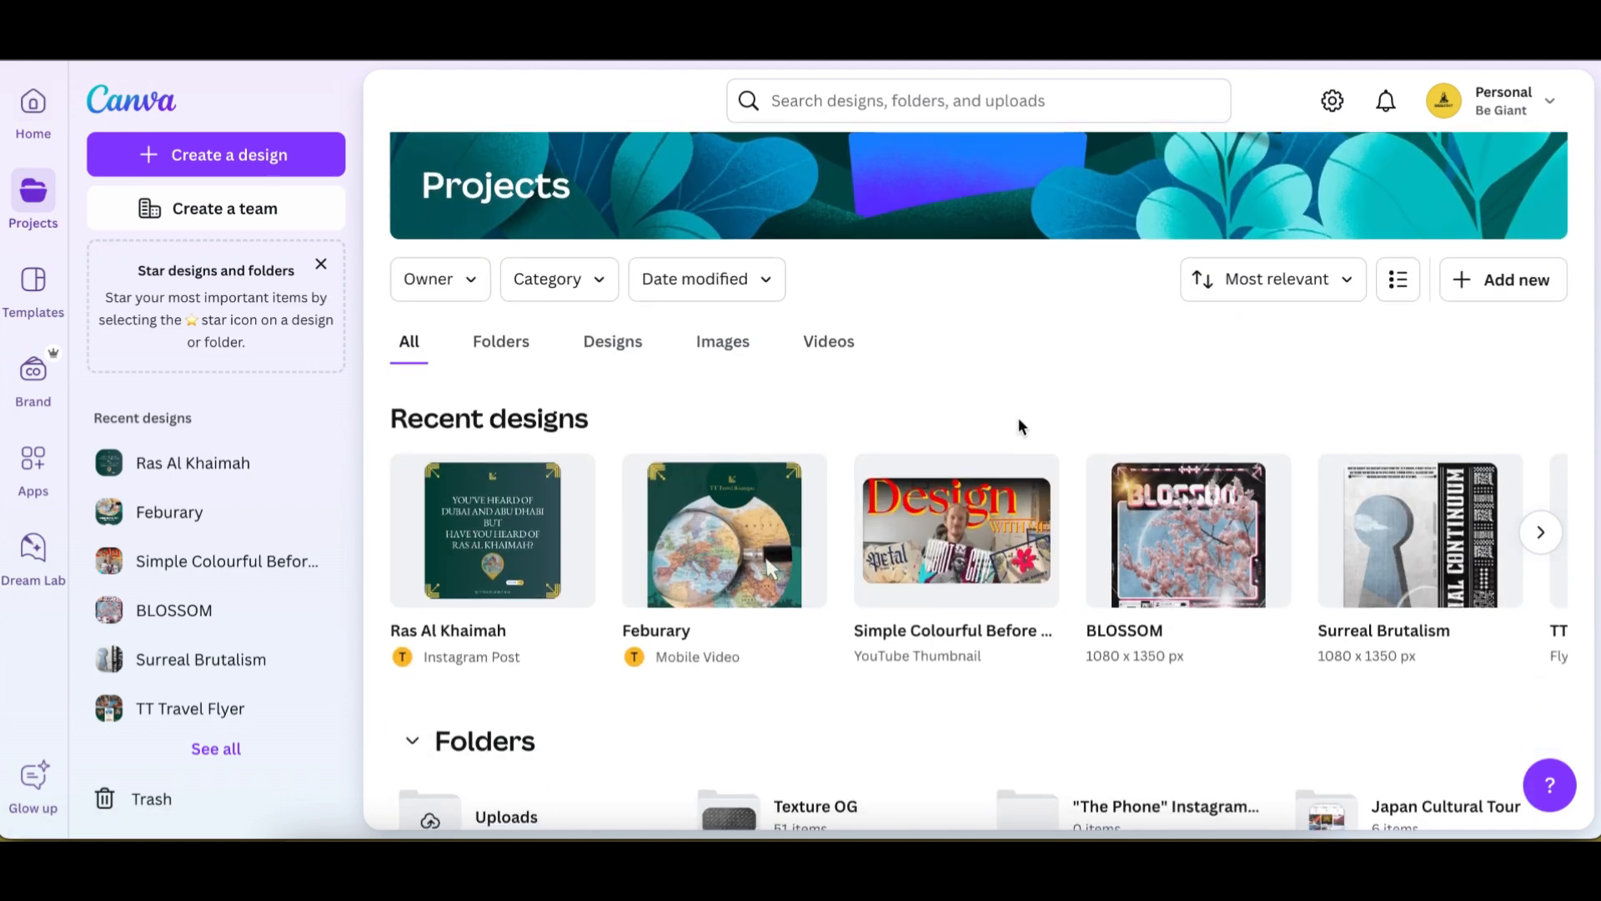
scroll(1001, 560, down, 5)
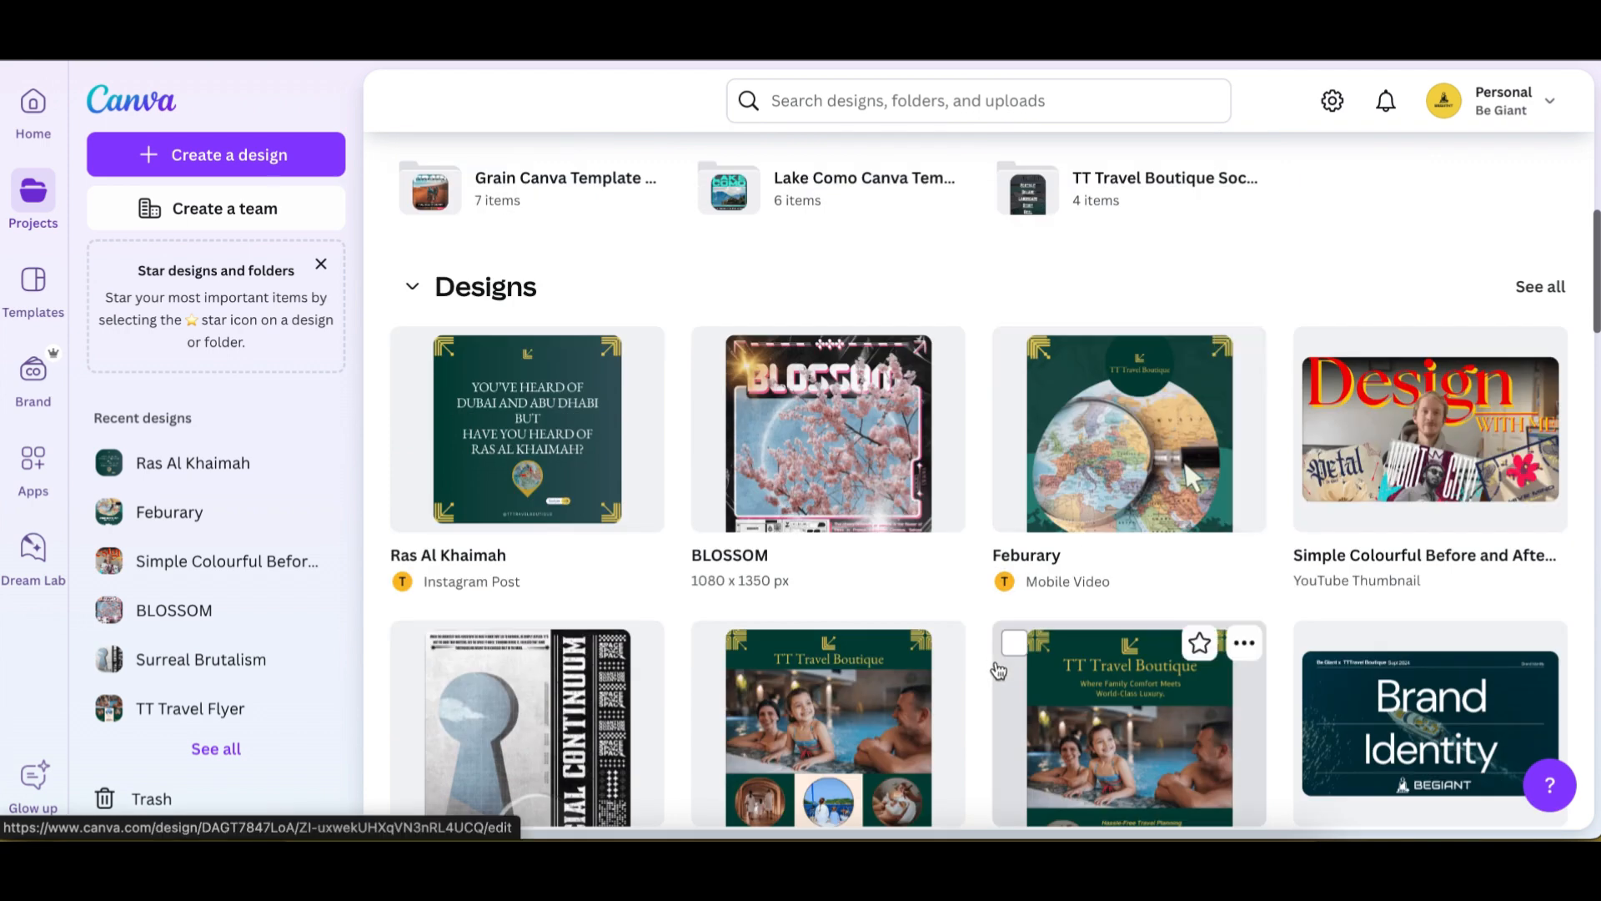
scroll(957, 474, up, 10)
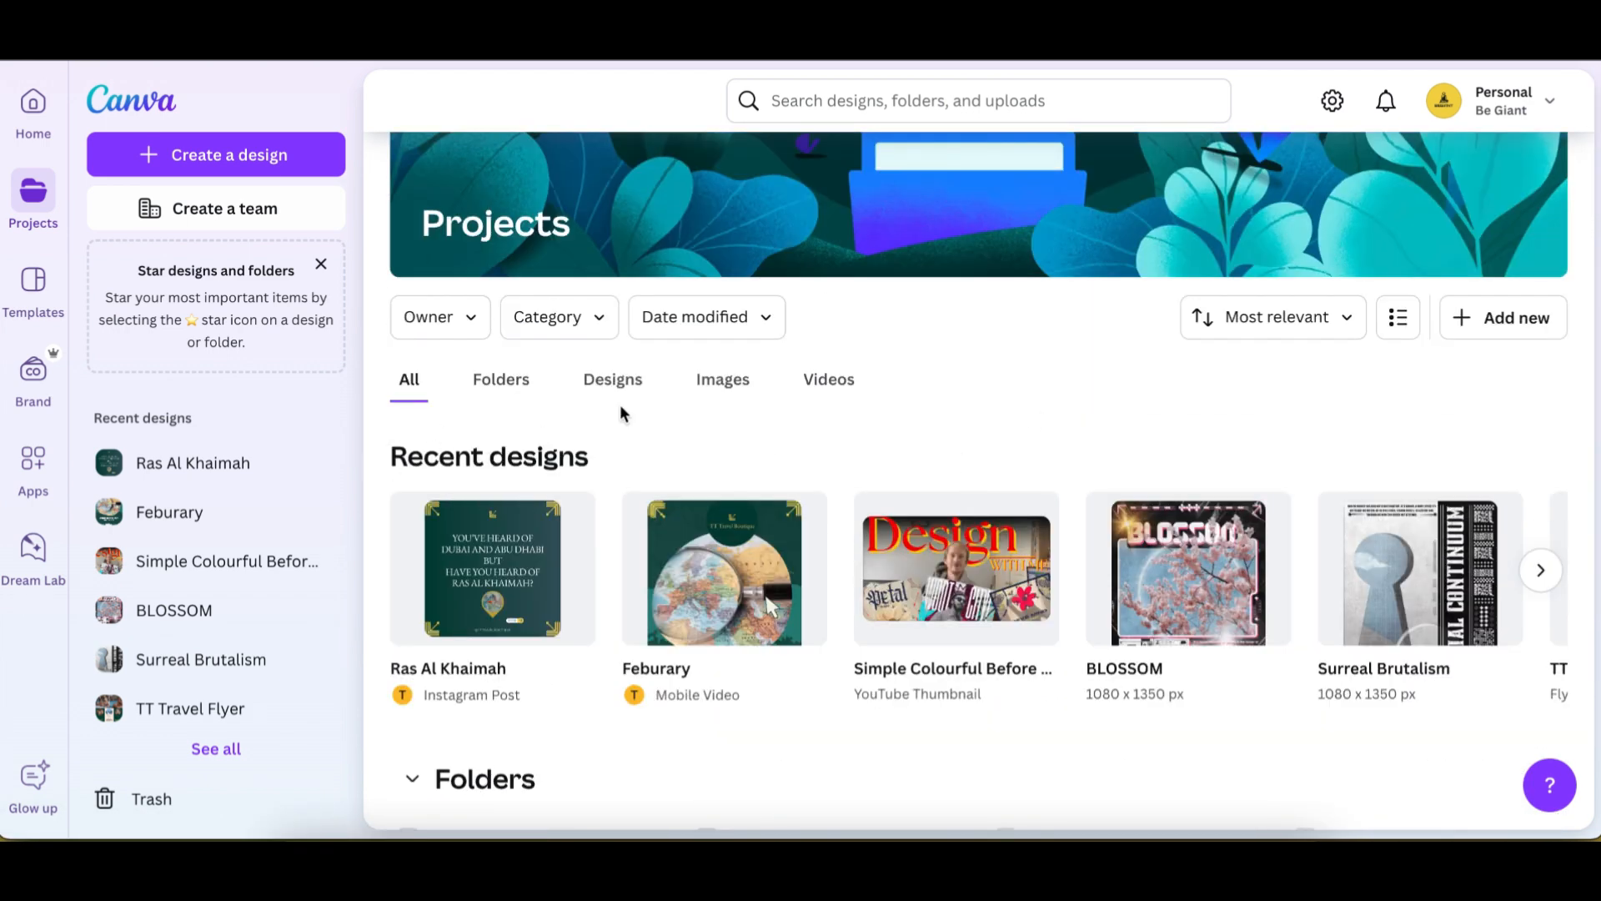
scroll(851, 422, down, 3)
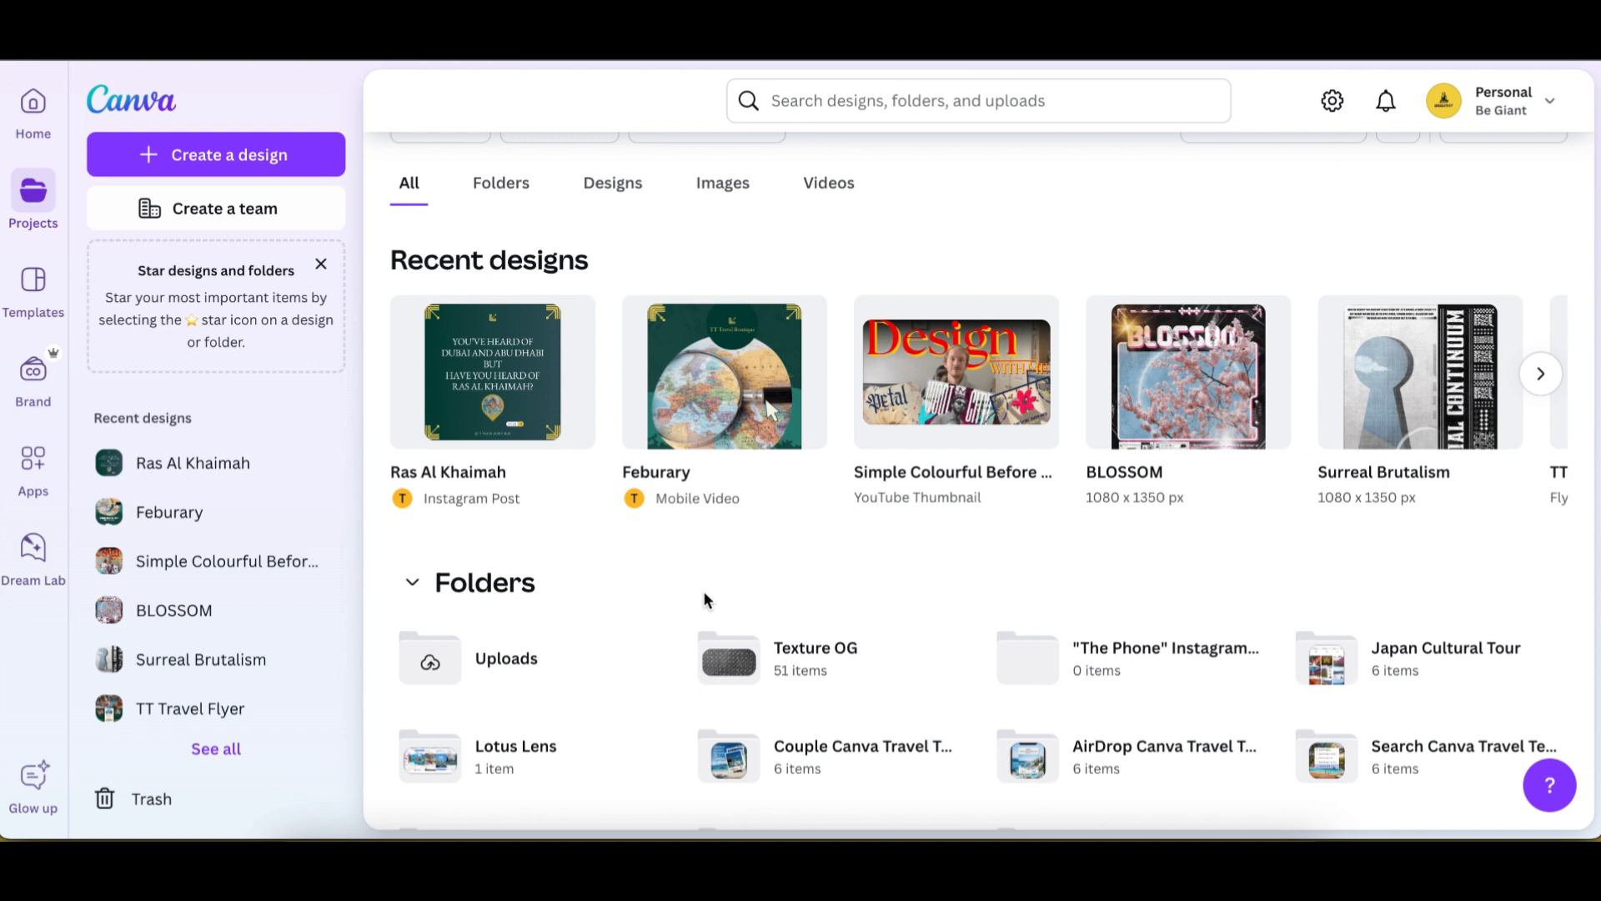
scroll(684, 584, down, 1)
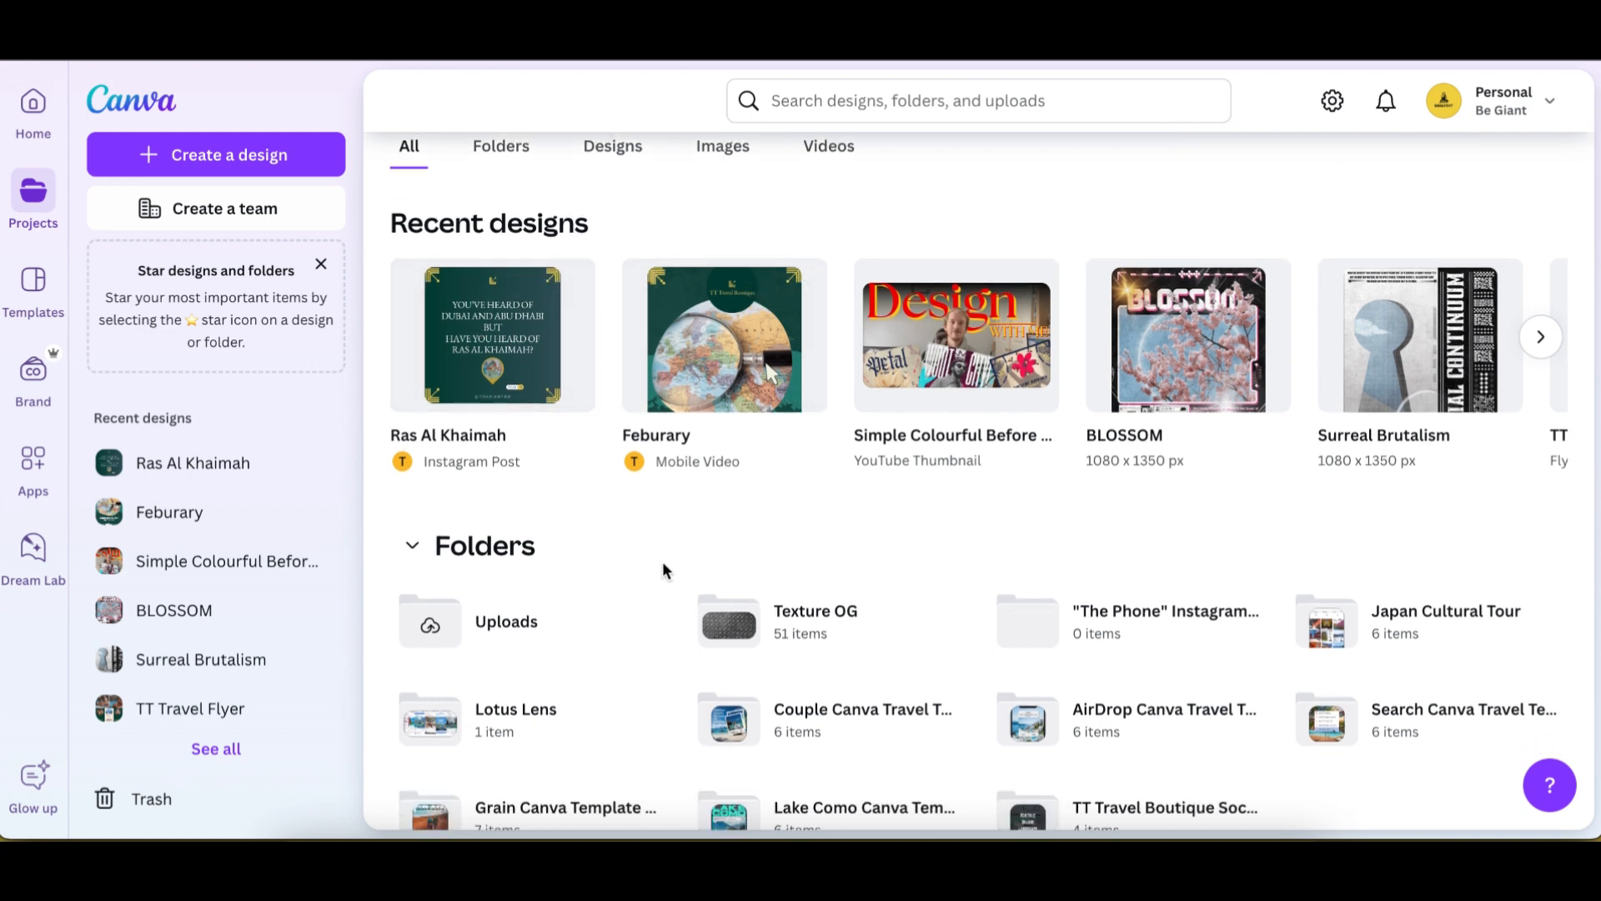
scroll(662, 566, down, 3)
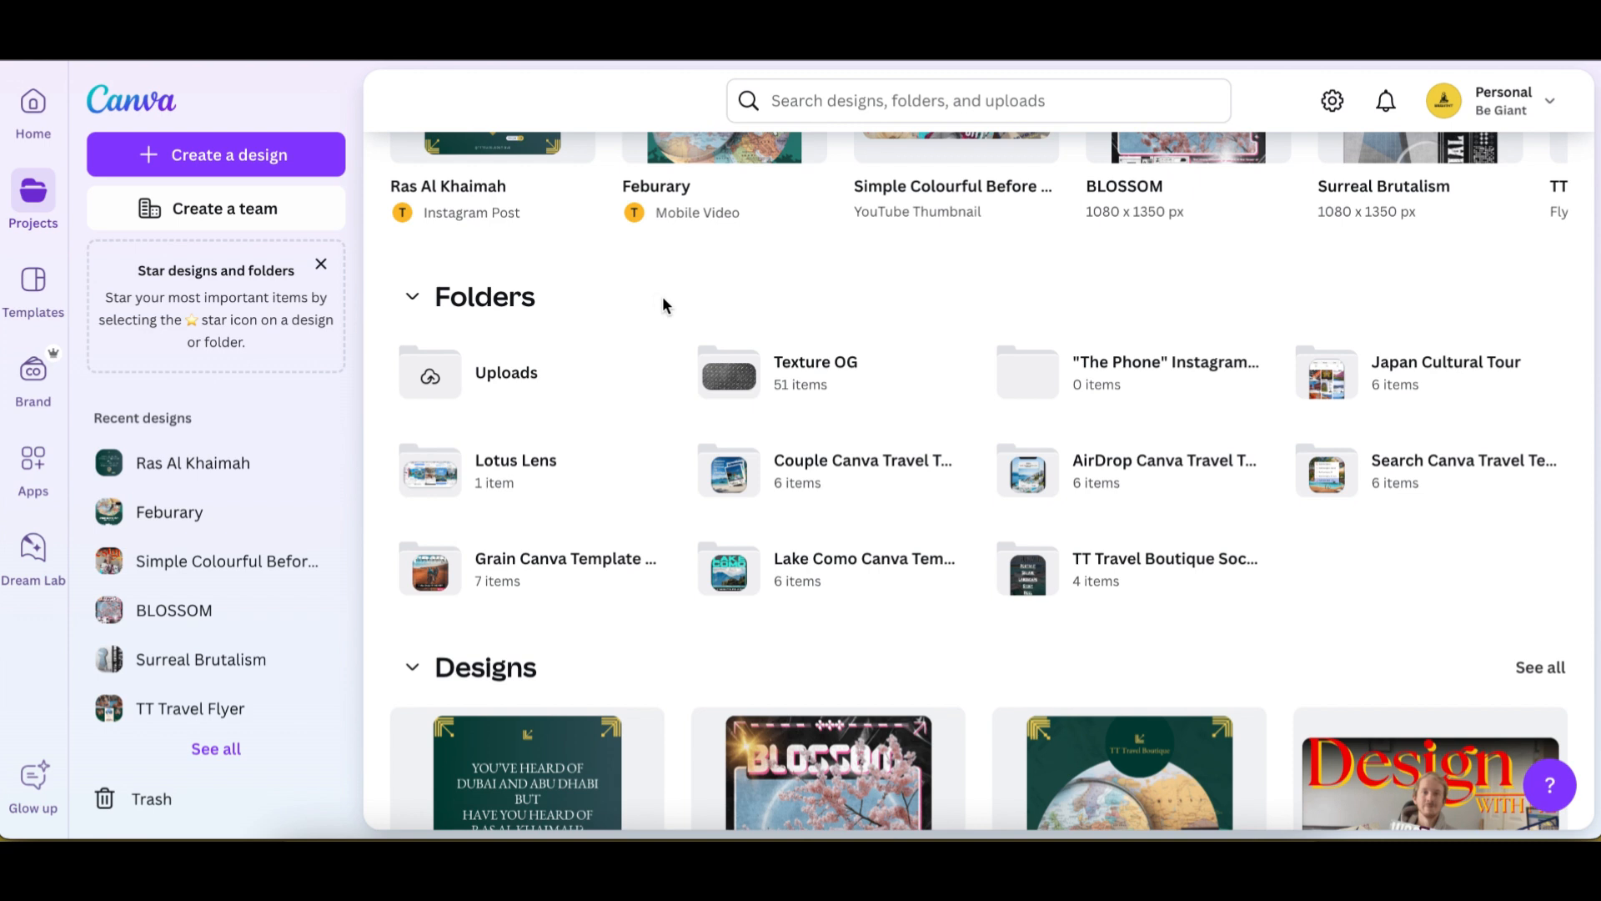
scroll(680, 322, down, 3)
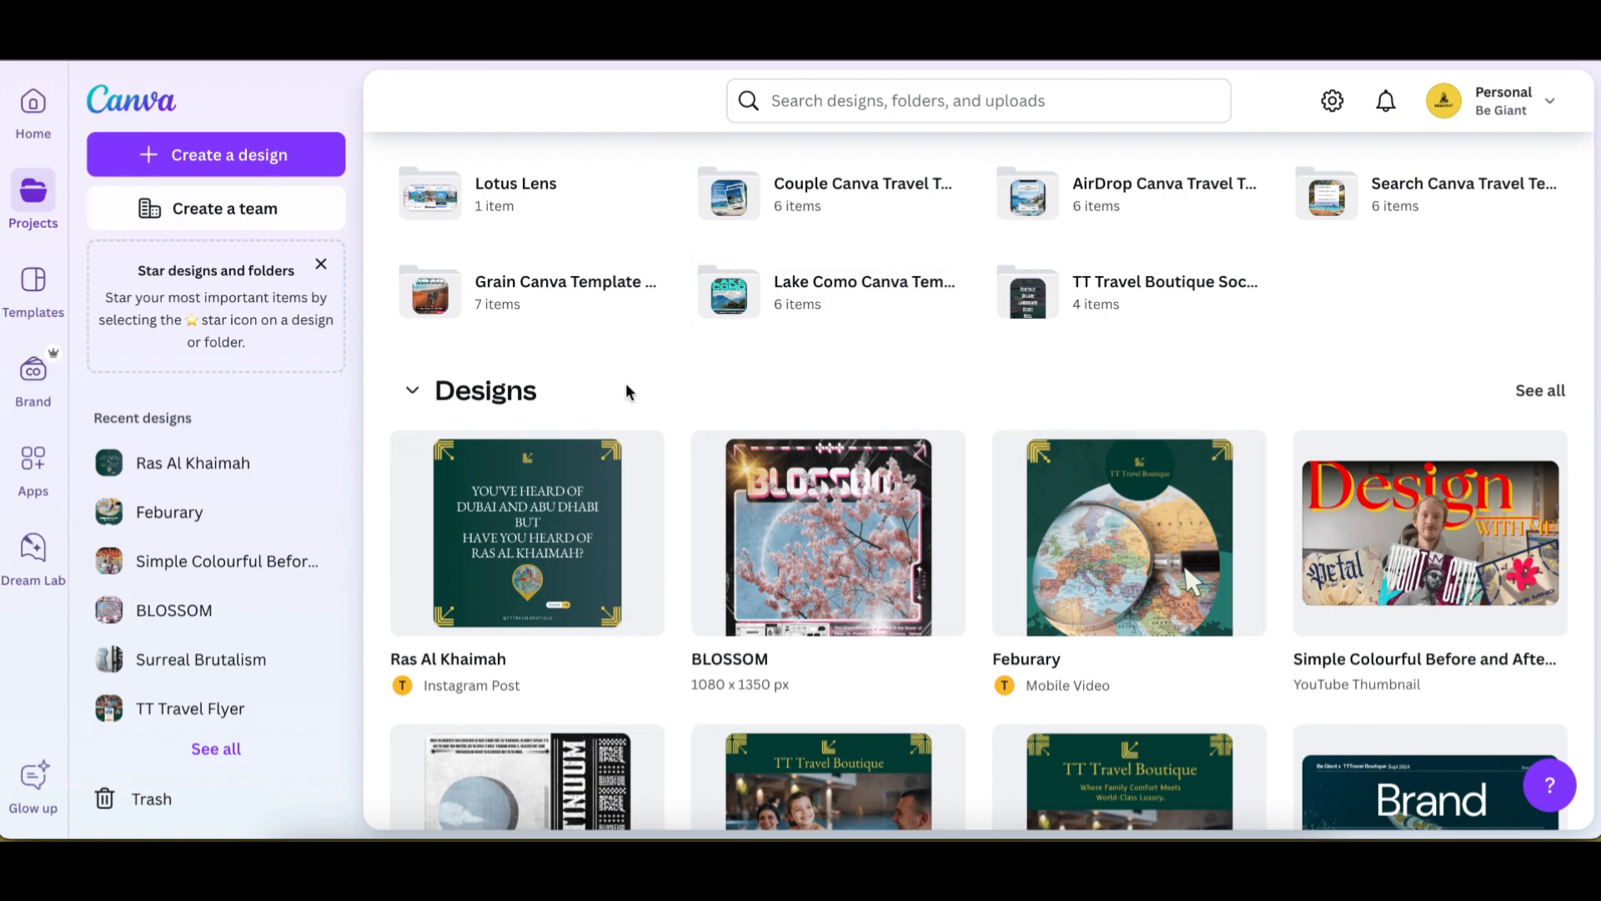
scroll(628, 392, down, 8)
scroll(627, 390, down, 15)
scroll(627, 390, up, 15)
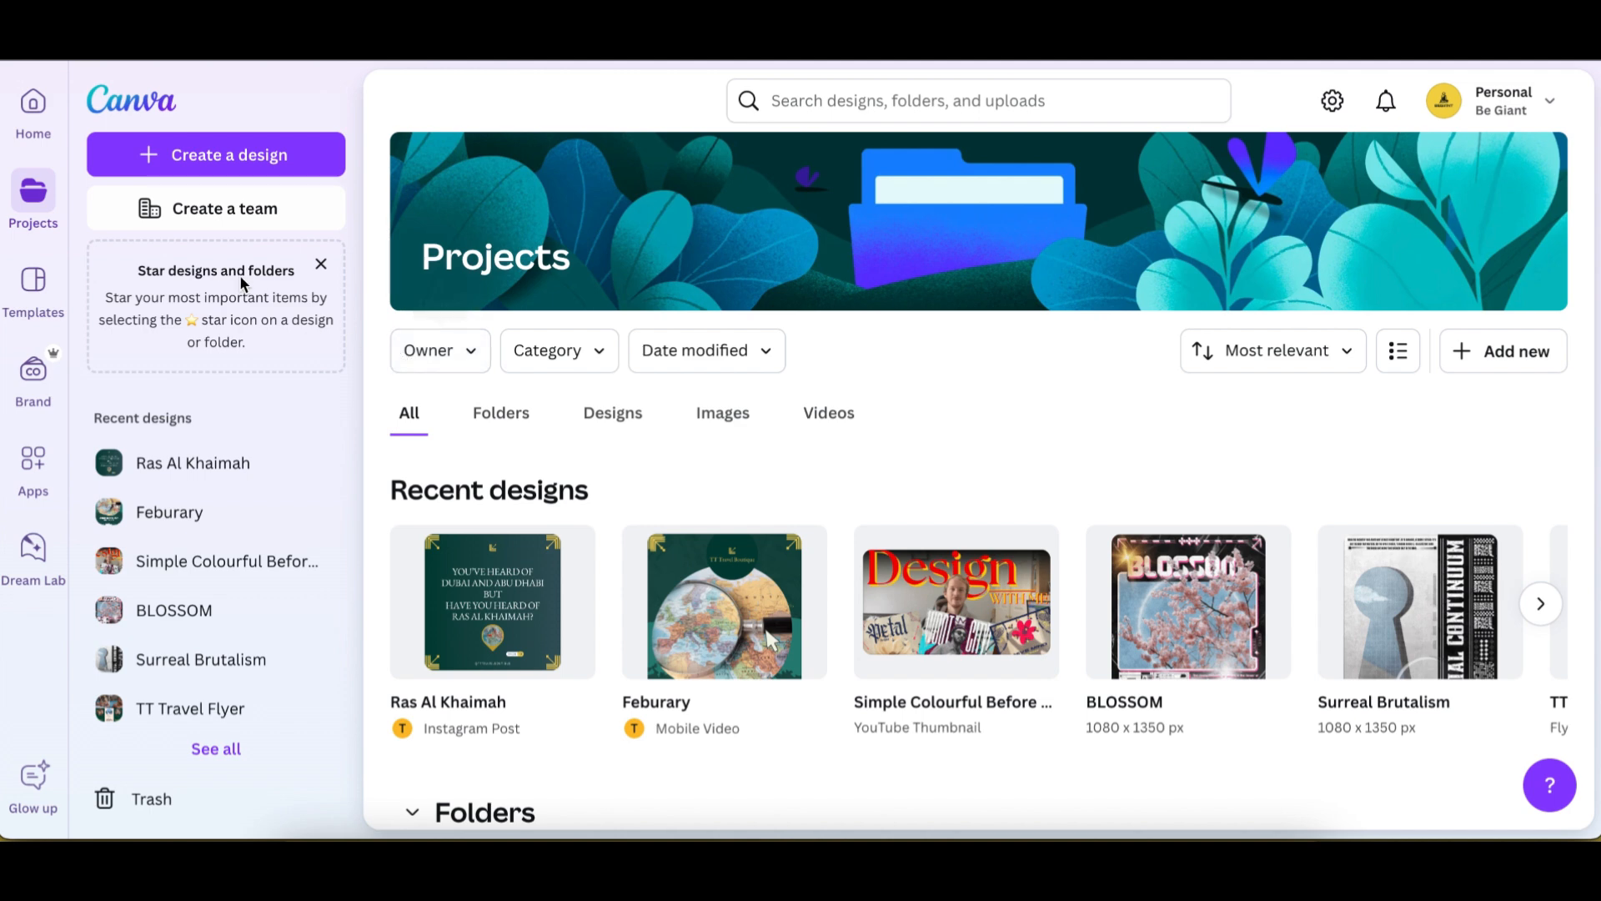
Browse the template gallery and open the Gray Blue Bold History of Sculpture YouTube Thumbnail template for editing
click(33, 283)
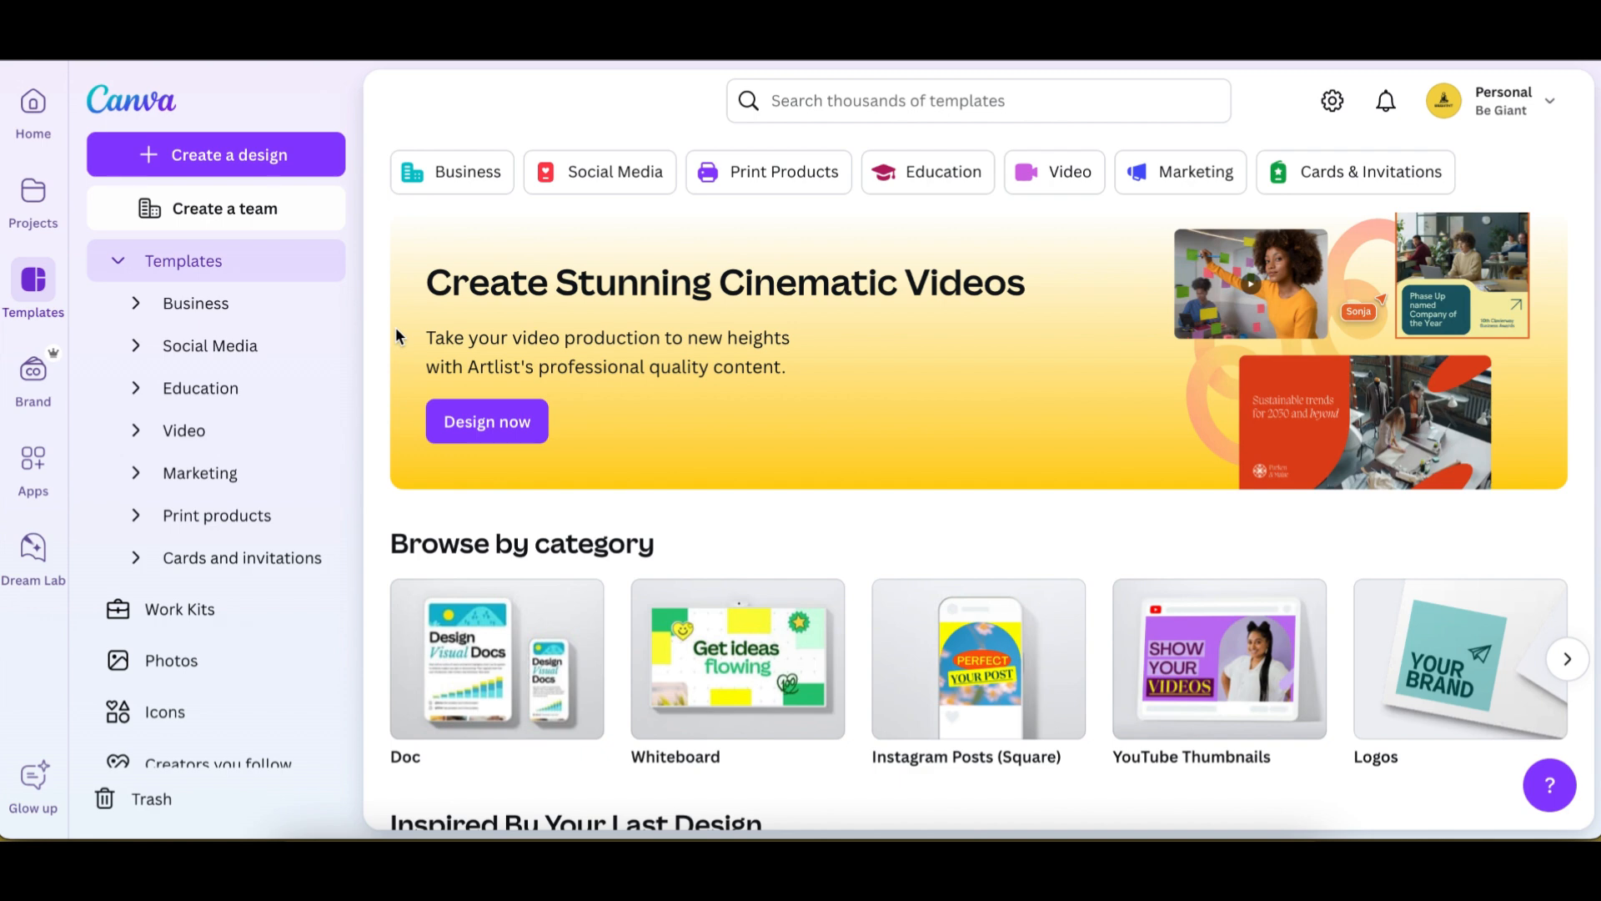
scroll(395, 327, down, 7)
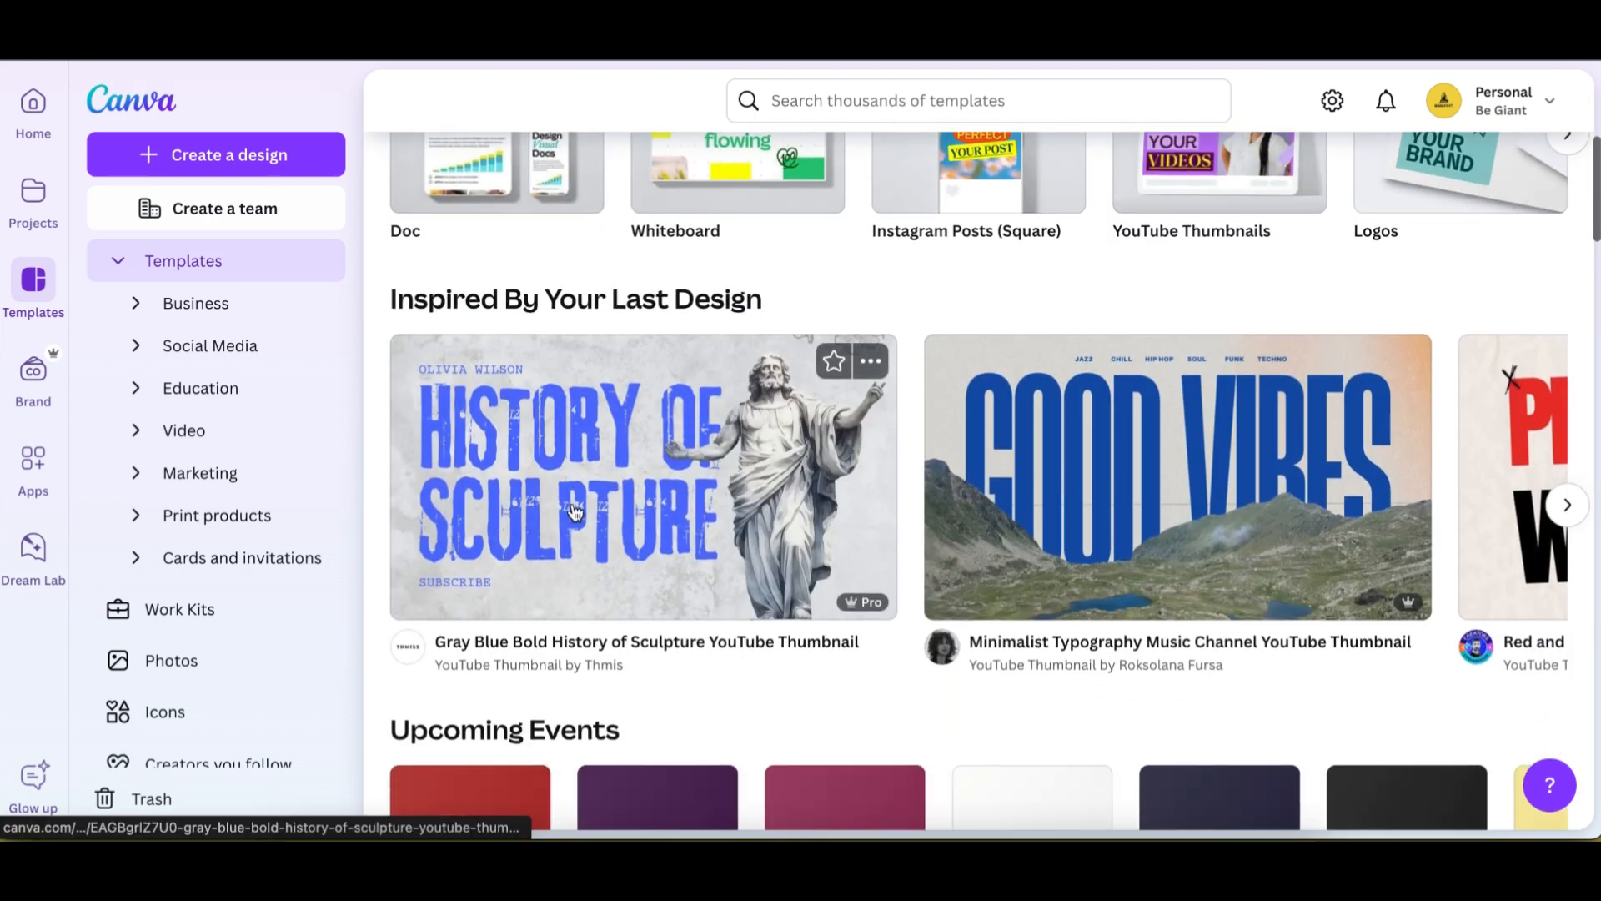
scroll(753, 681, down, 10)
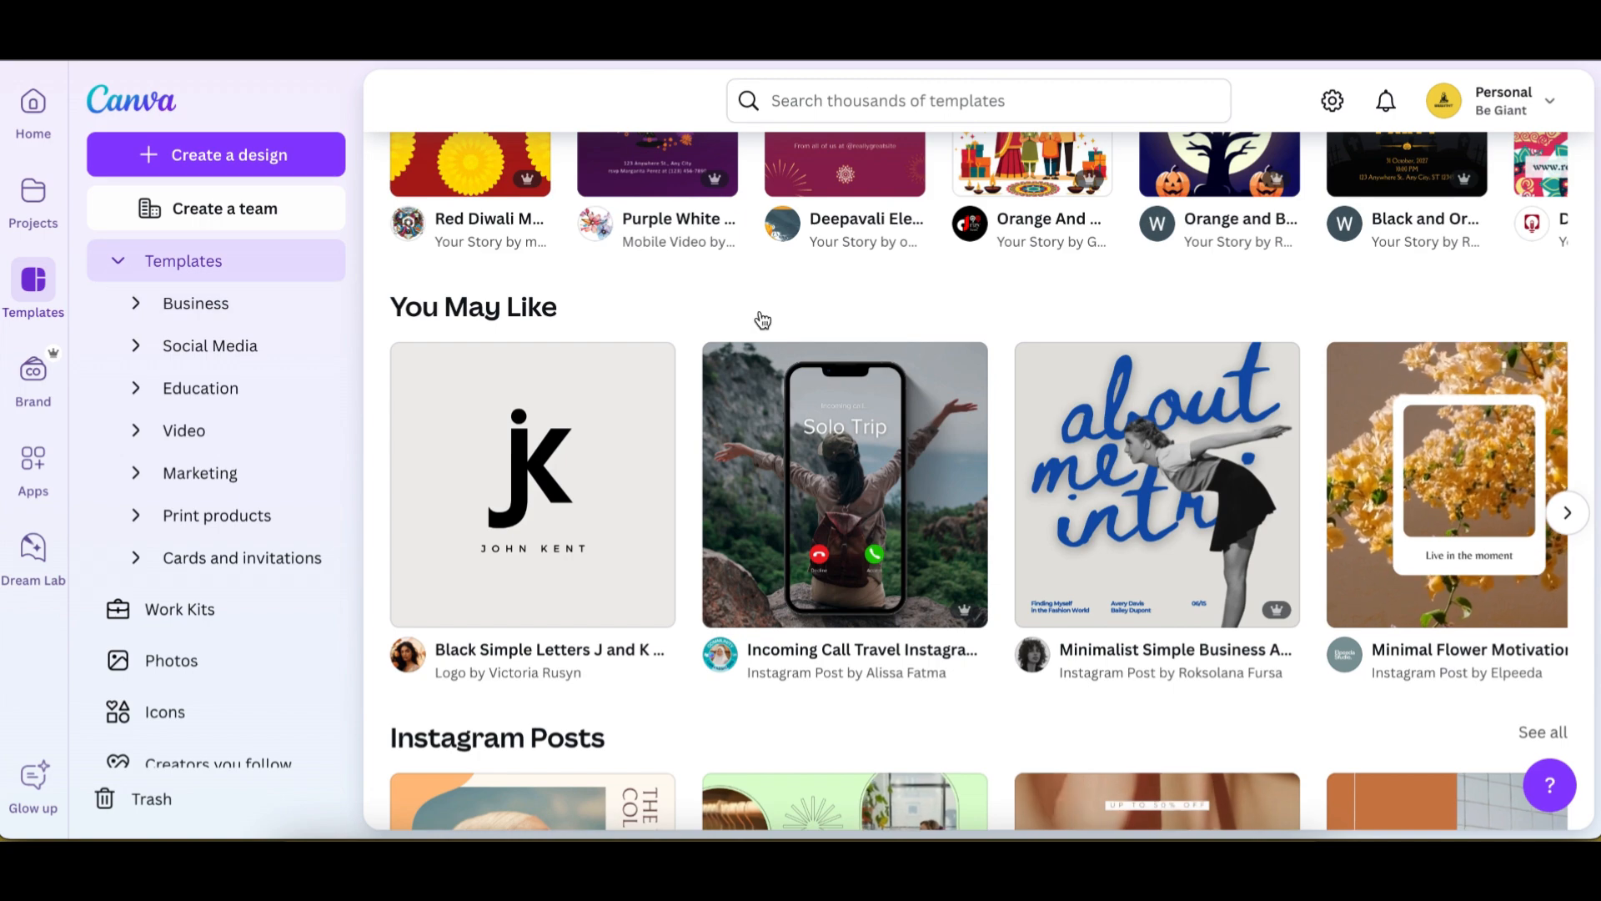
scroll(760, 311, up, 3)
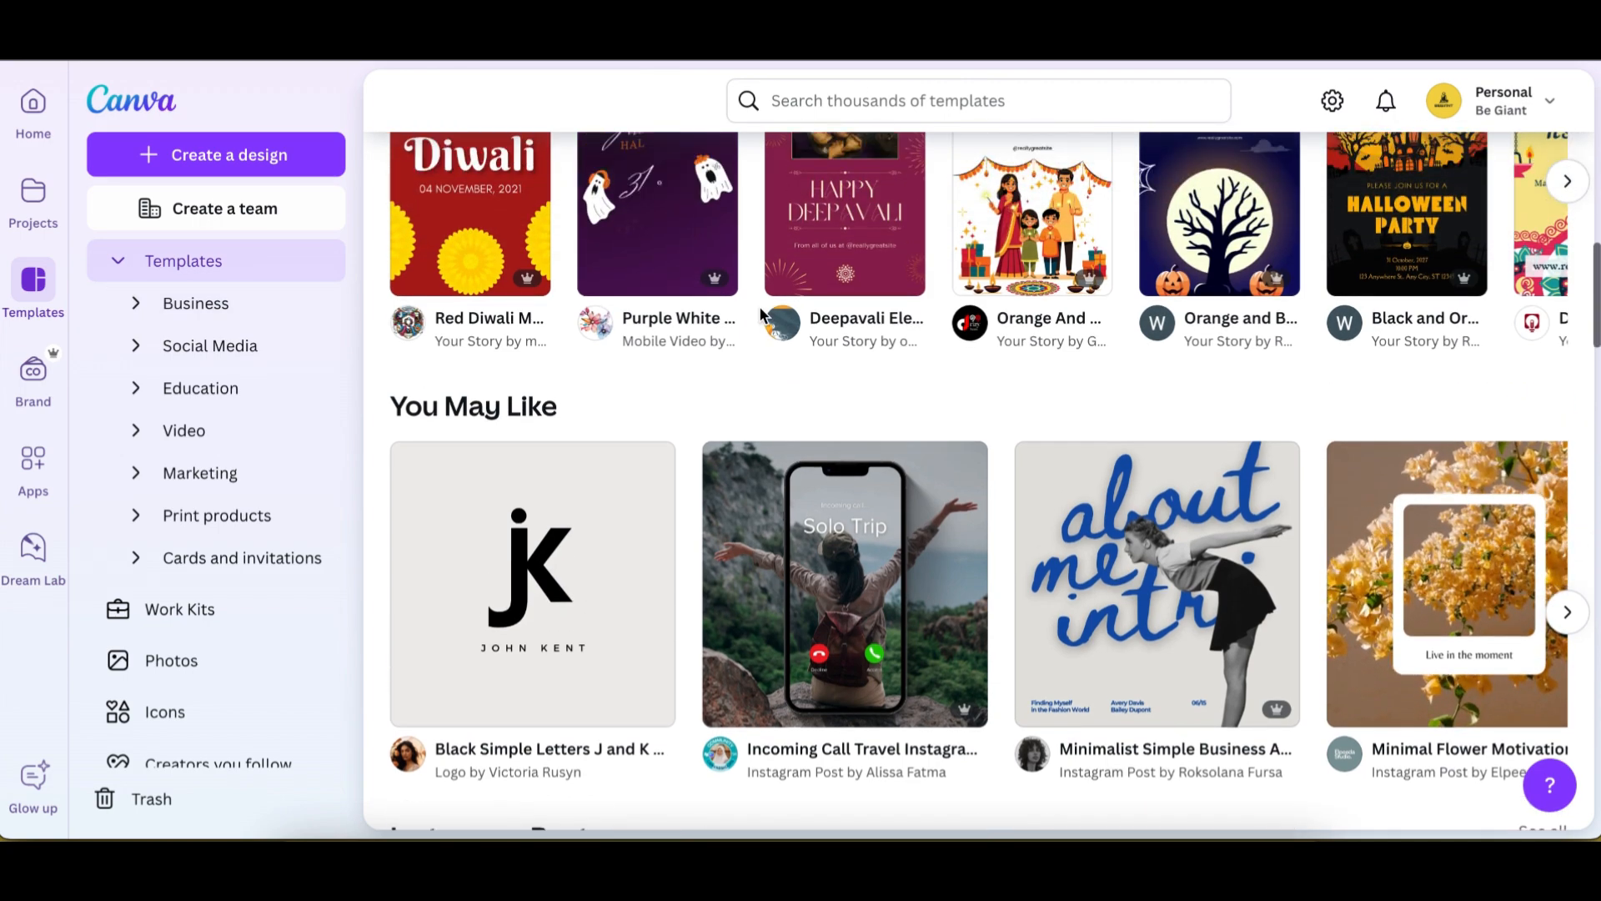
scroll(761, 314, up, 6)
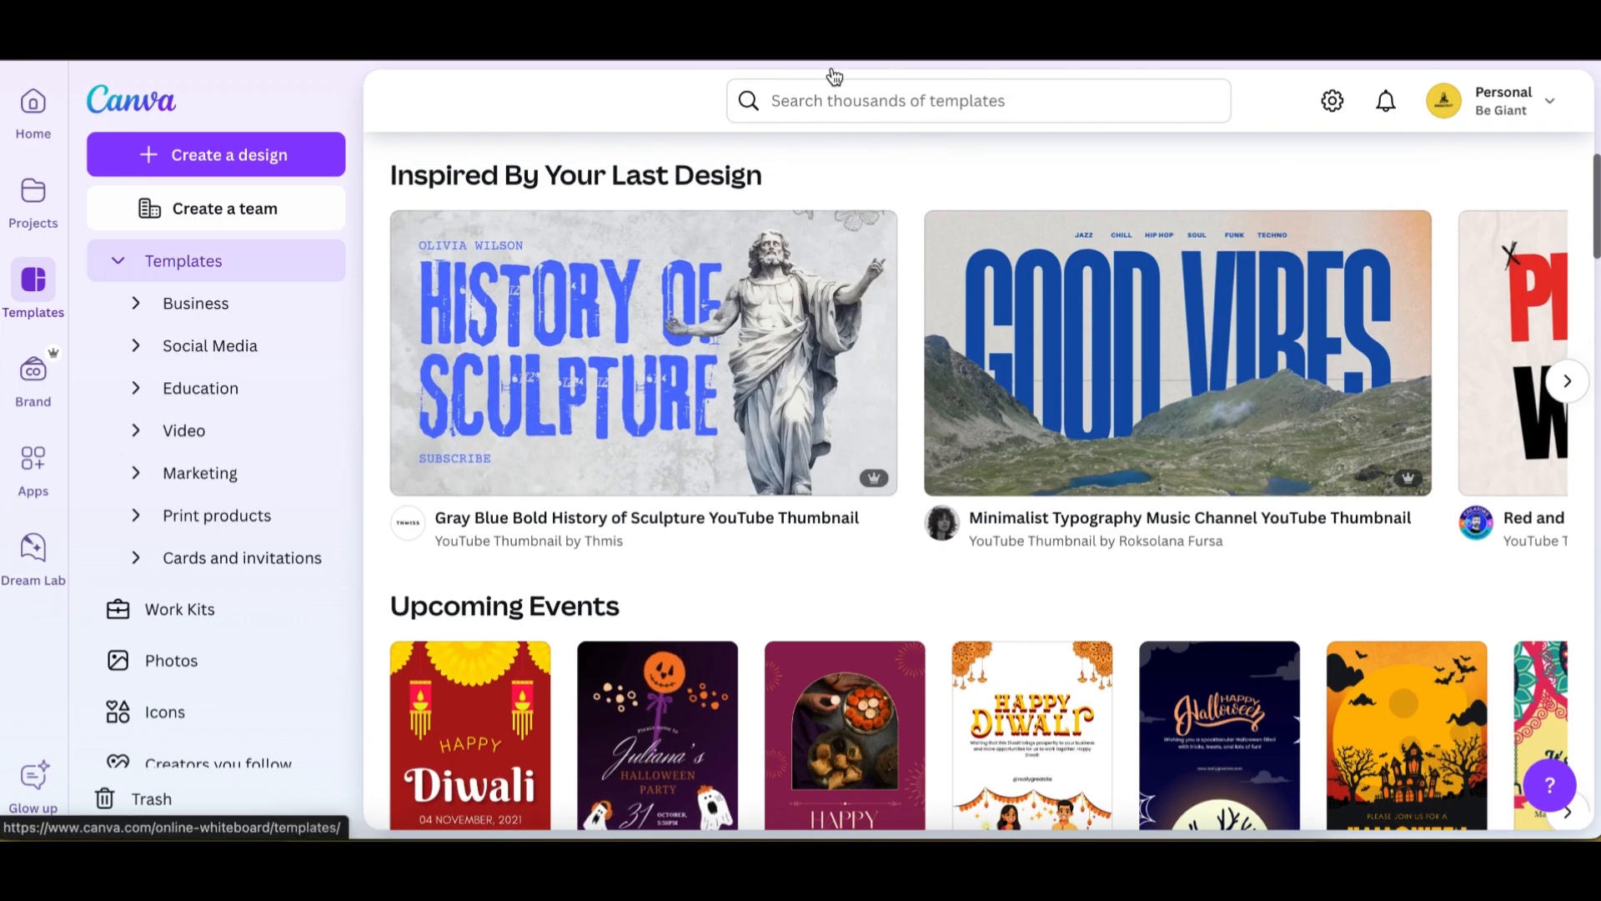
scroll(750, 334, up, 8)
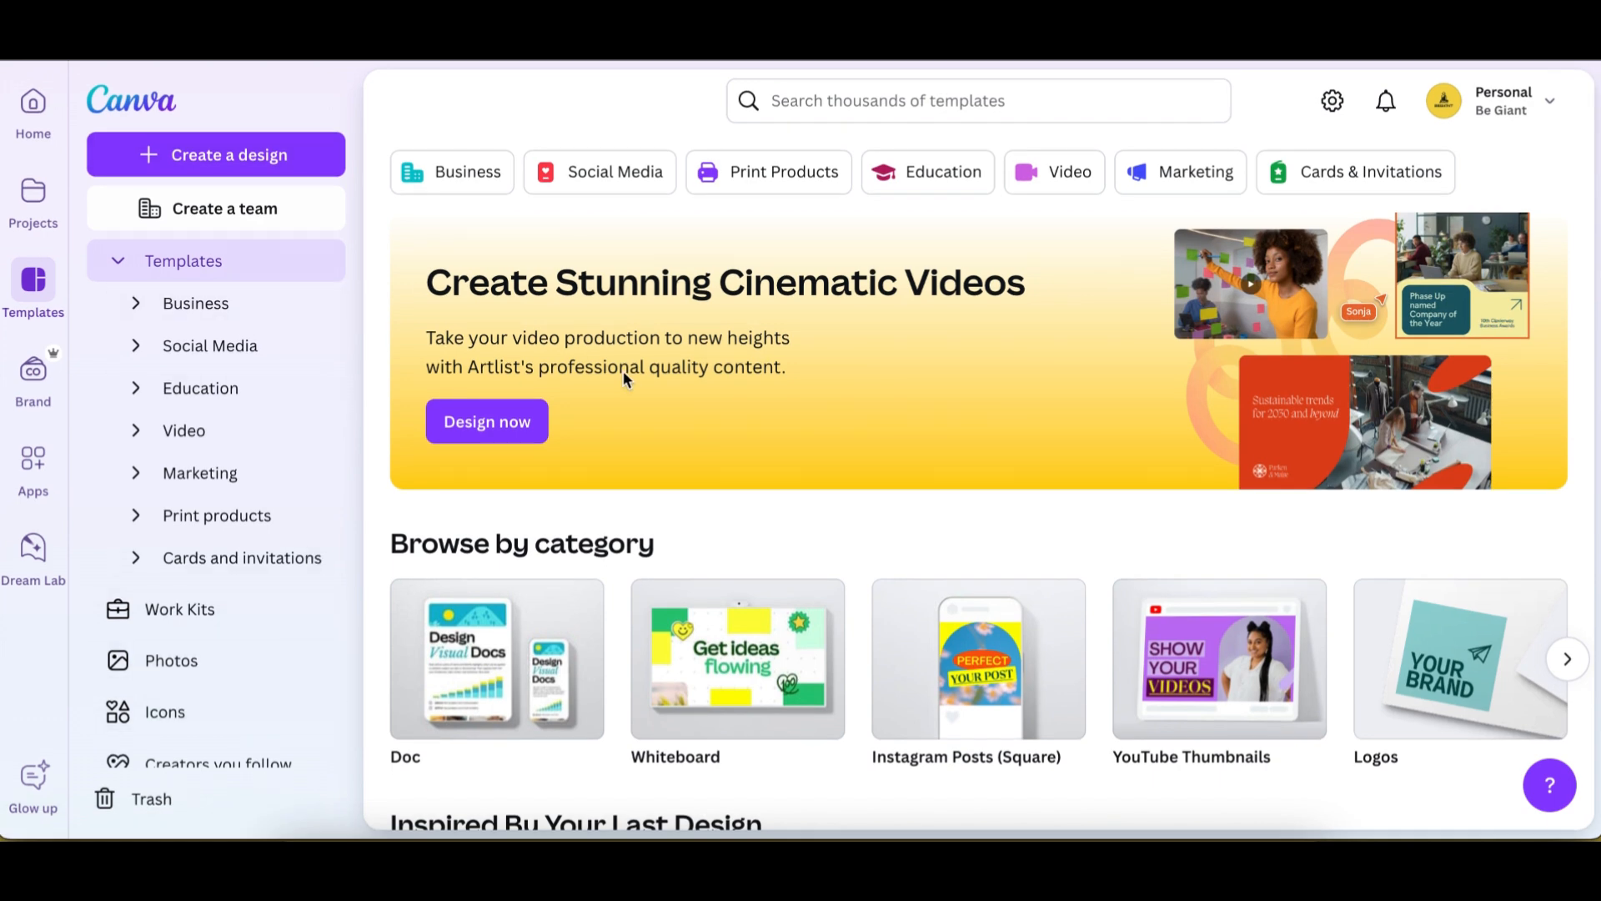
scroll(828, 387, down, 5)
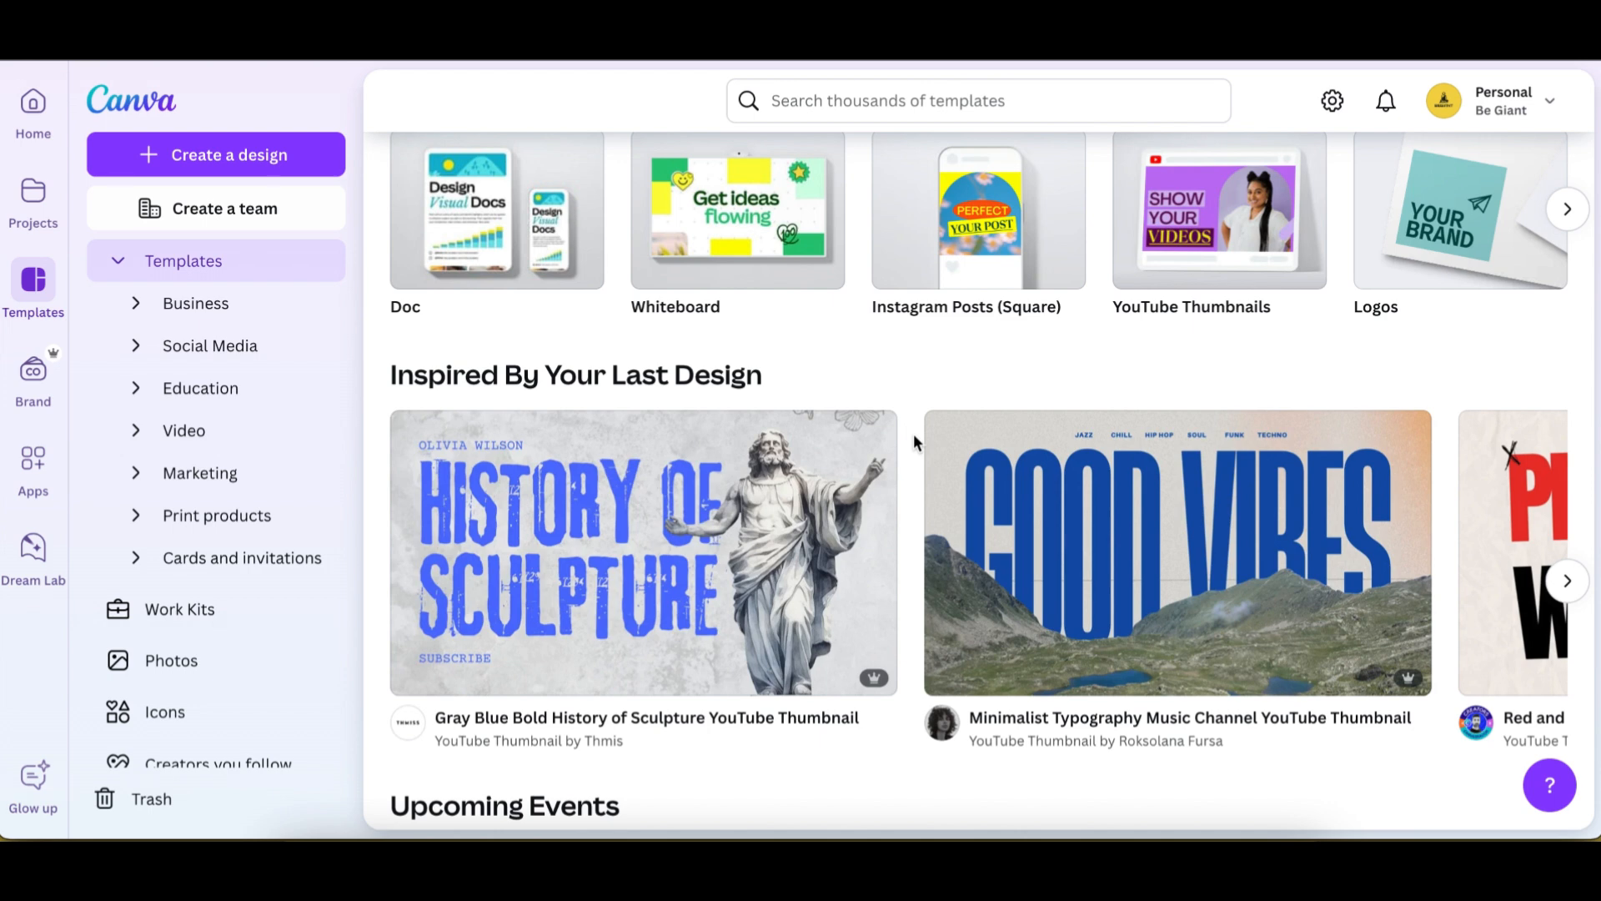
click(666, 544)
click(1149, 366)
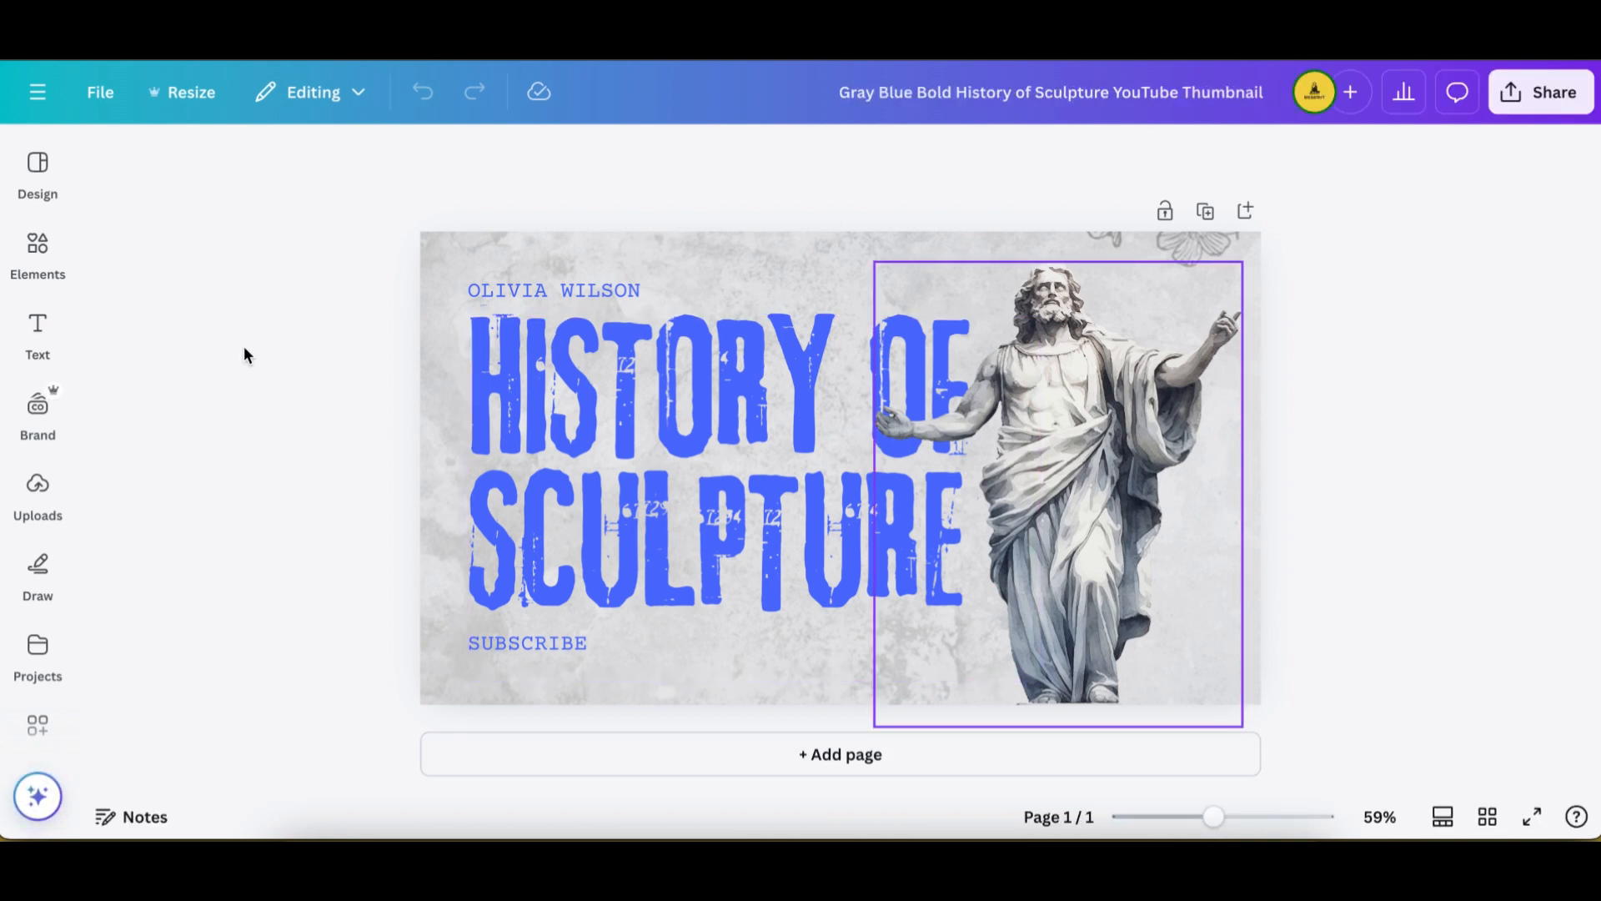
Add a blank second page below the History of Sculpture thumbnail and review both pages
click(713, 760)
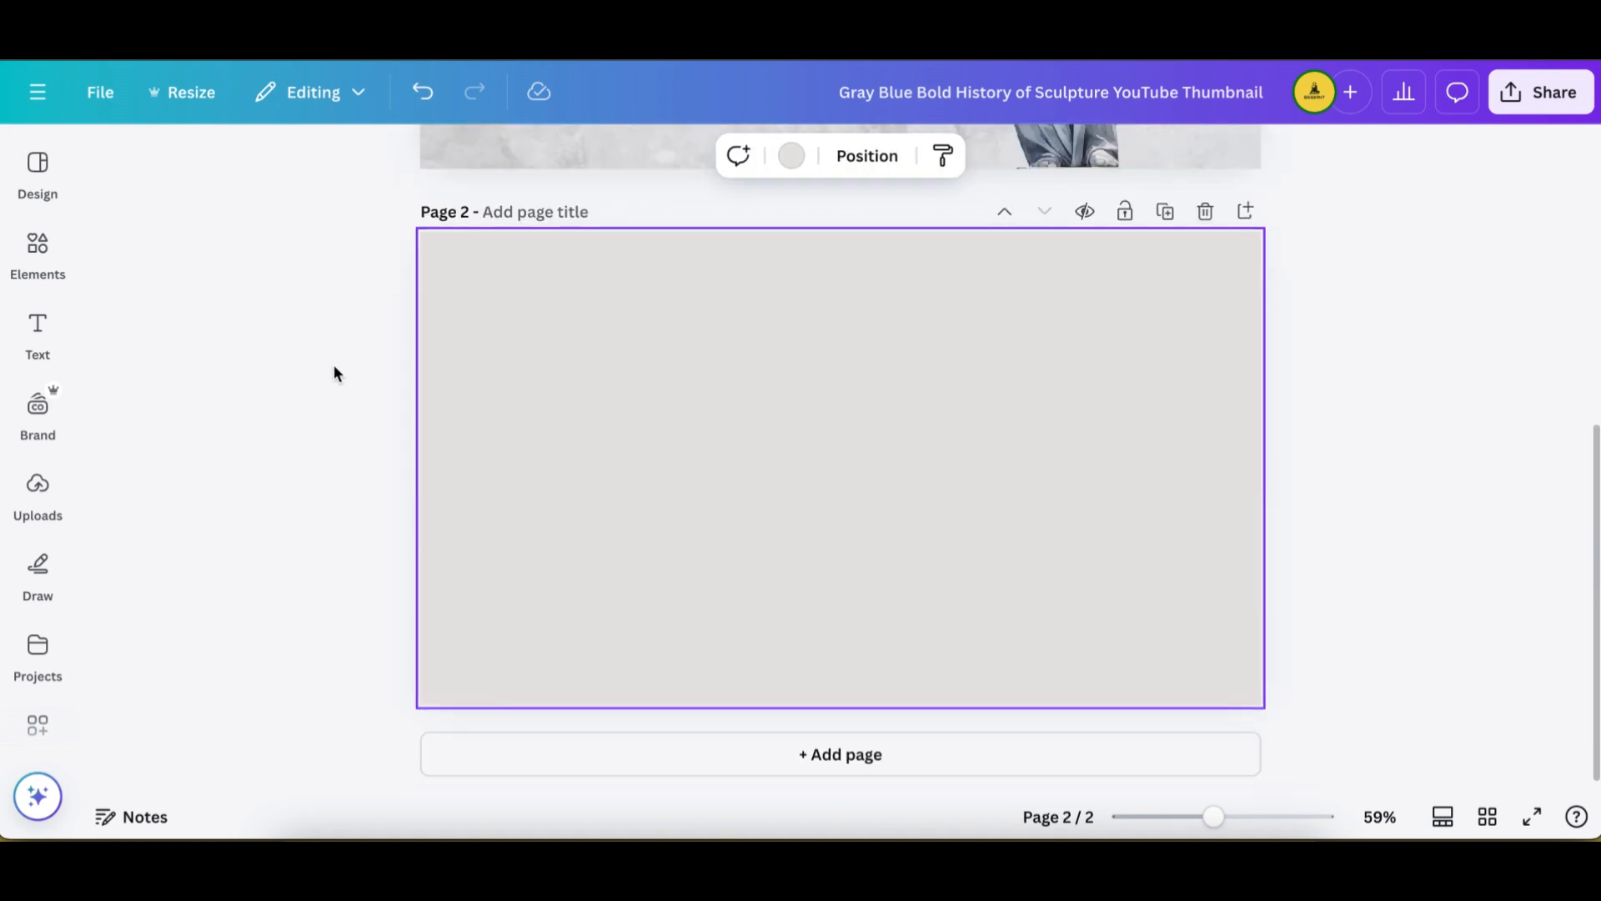
scroll(334, 363, up, 6)
click(1368, 527)
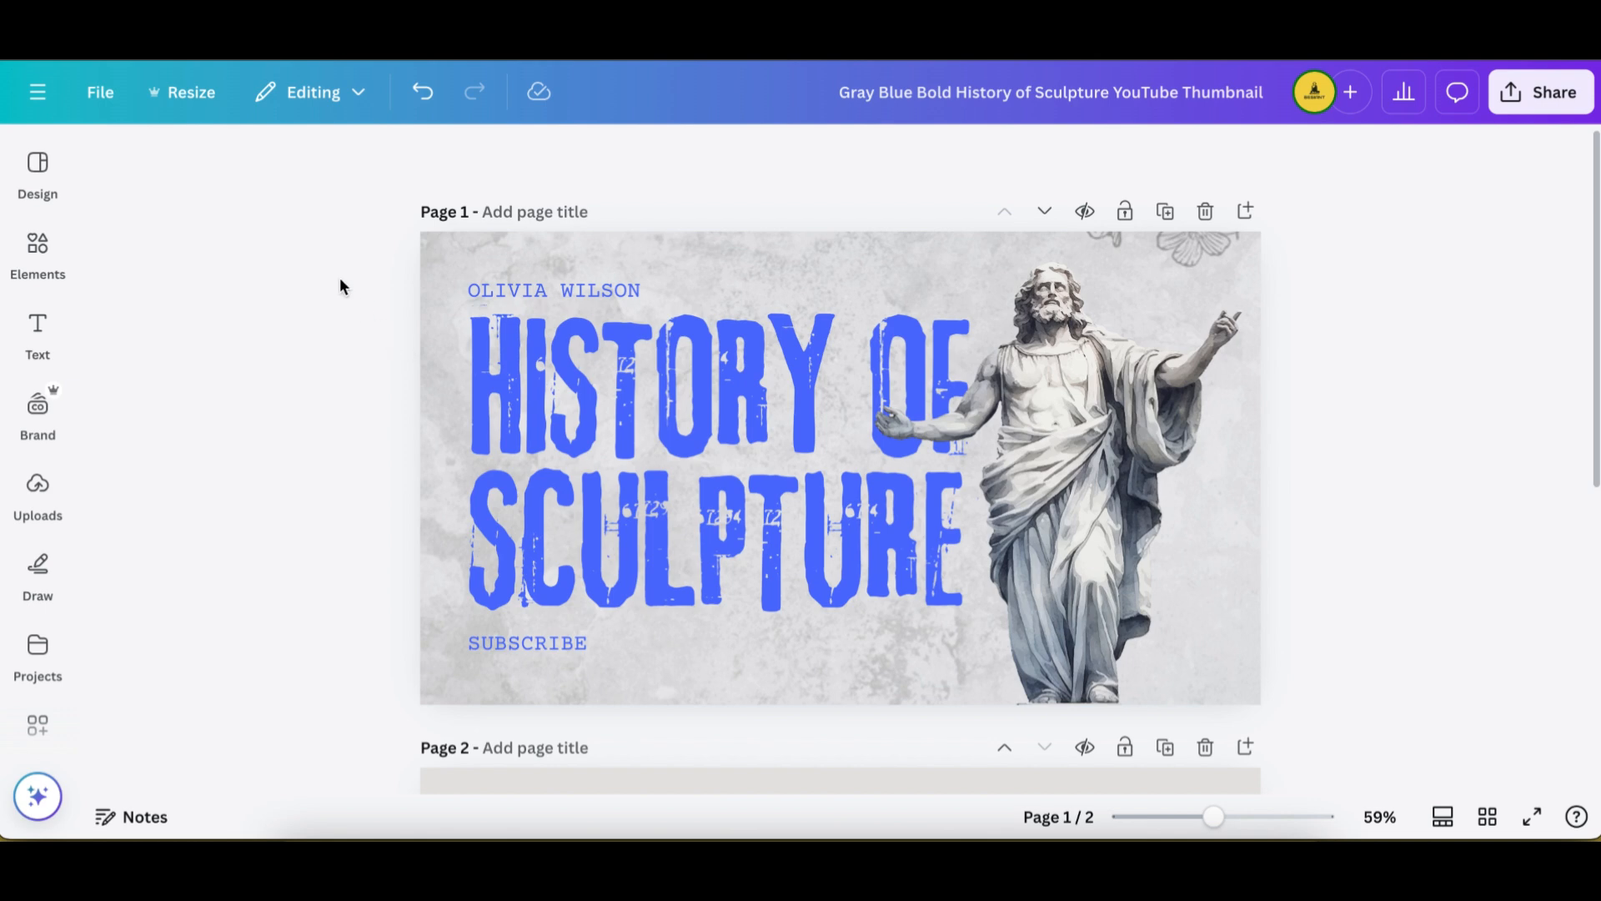
scroll(361, 454, down, 1)
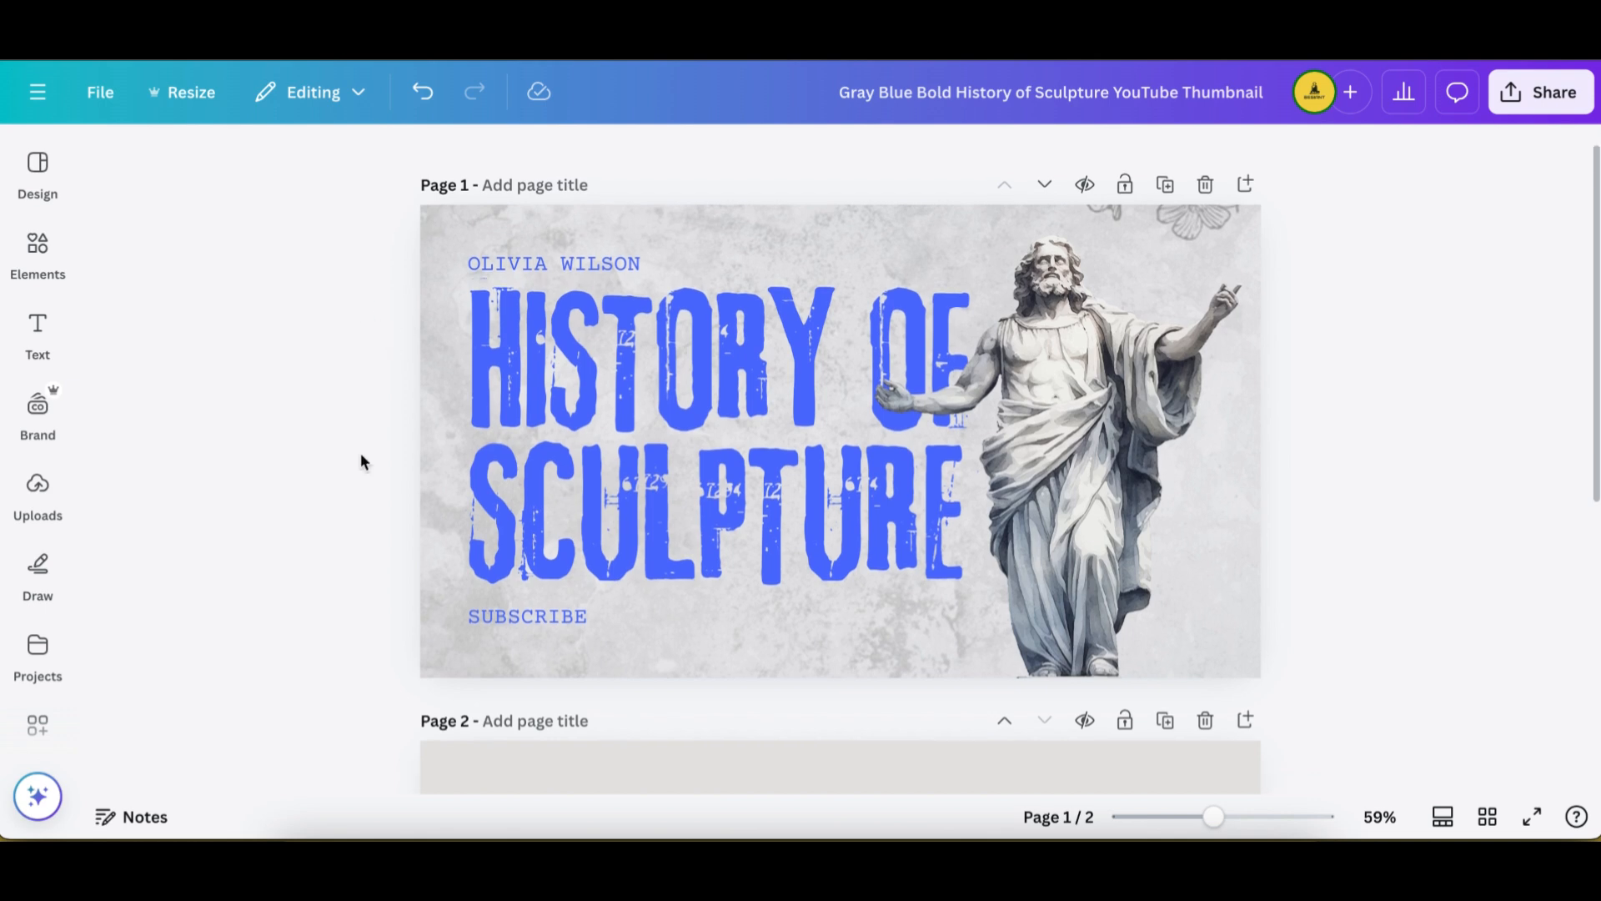
scroll(267, 382, down, 6)
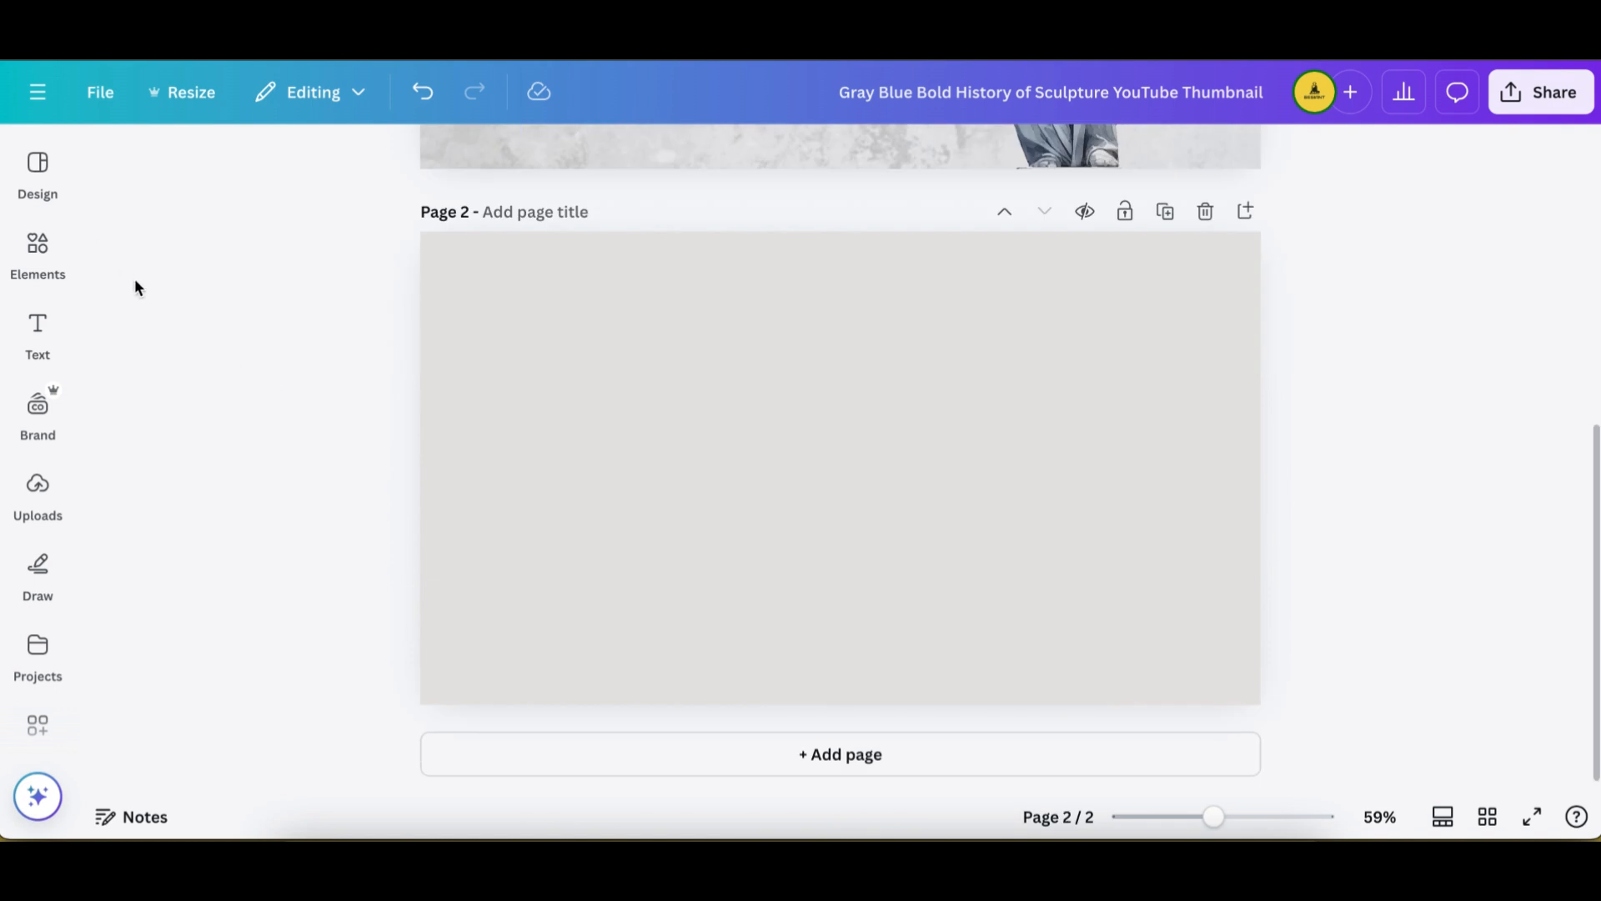
scroll(130, 275, up, 1)
Look through the editor's Design, Elements, Text, Brand and Projects collections
click(14, 150)
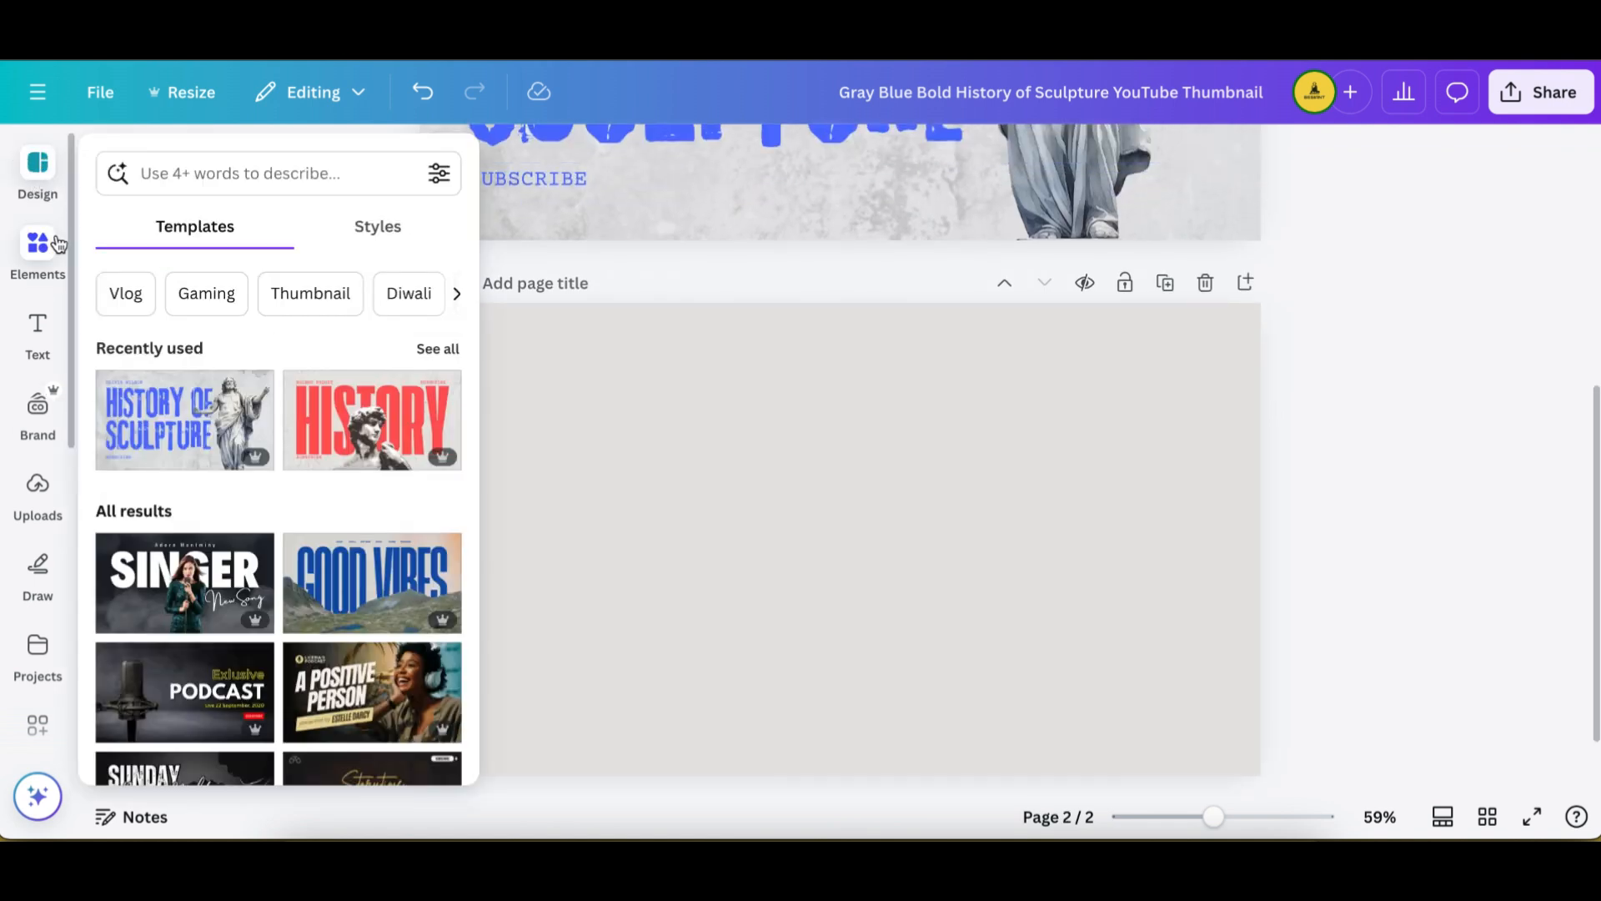
click(38, 250)
click(38, 329)
click(40, 408)
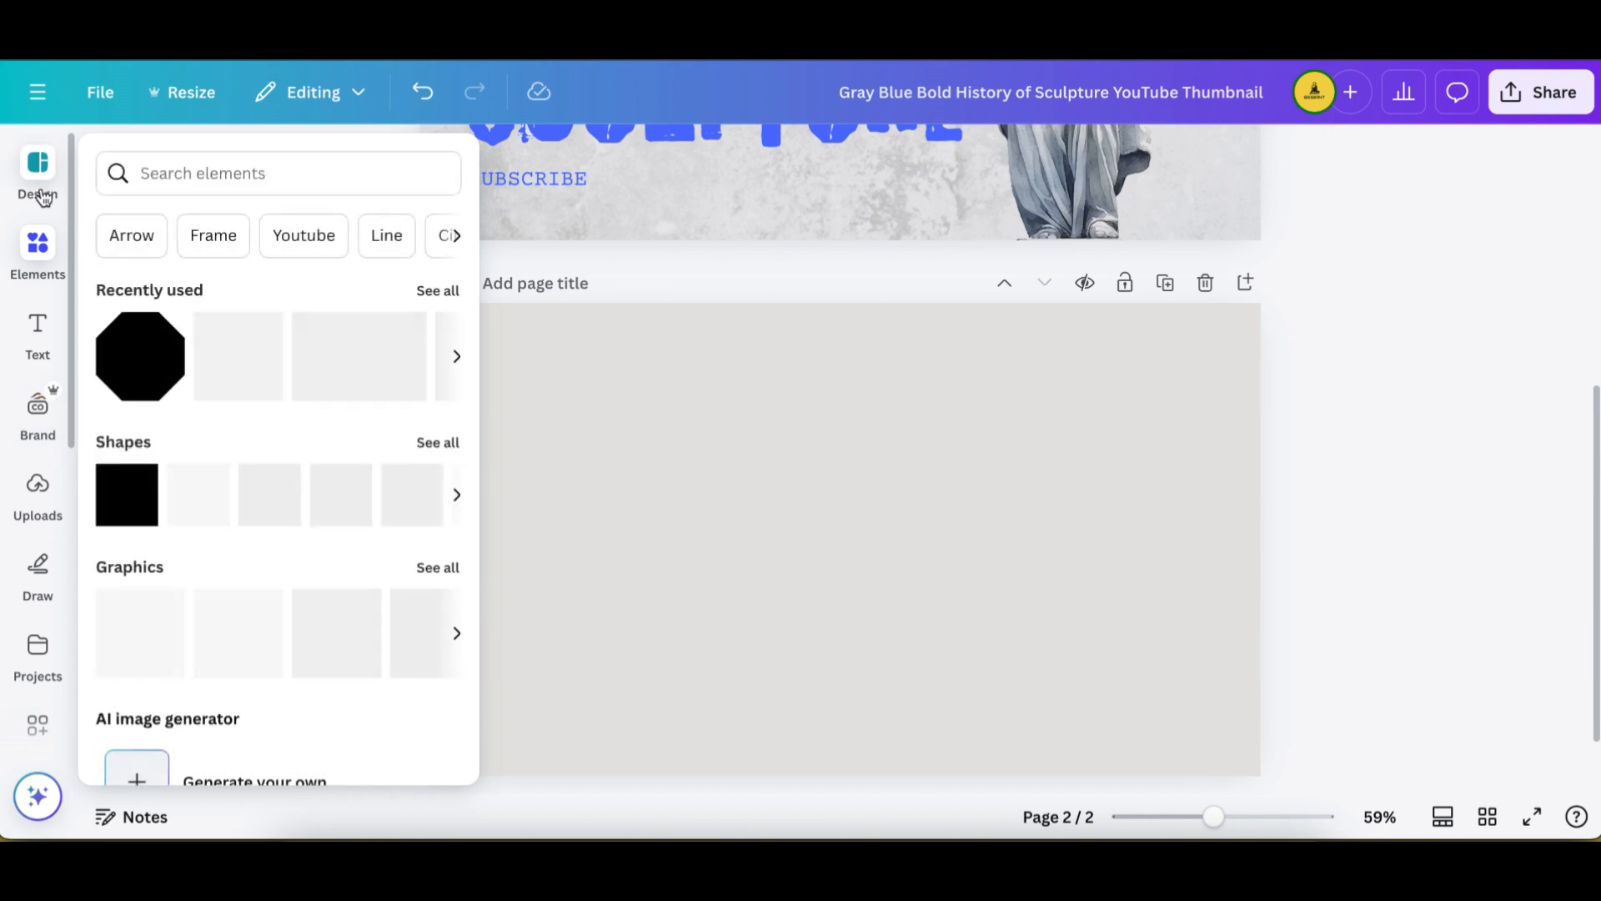
click(50, 692)
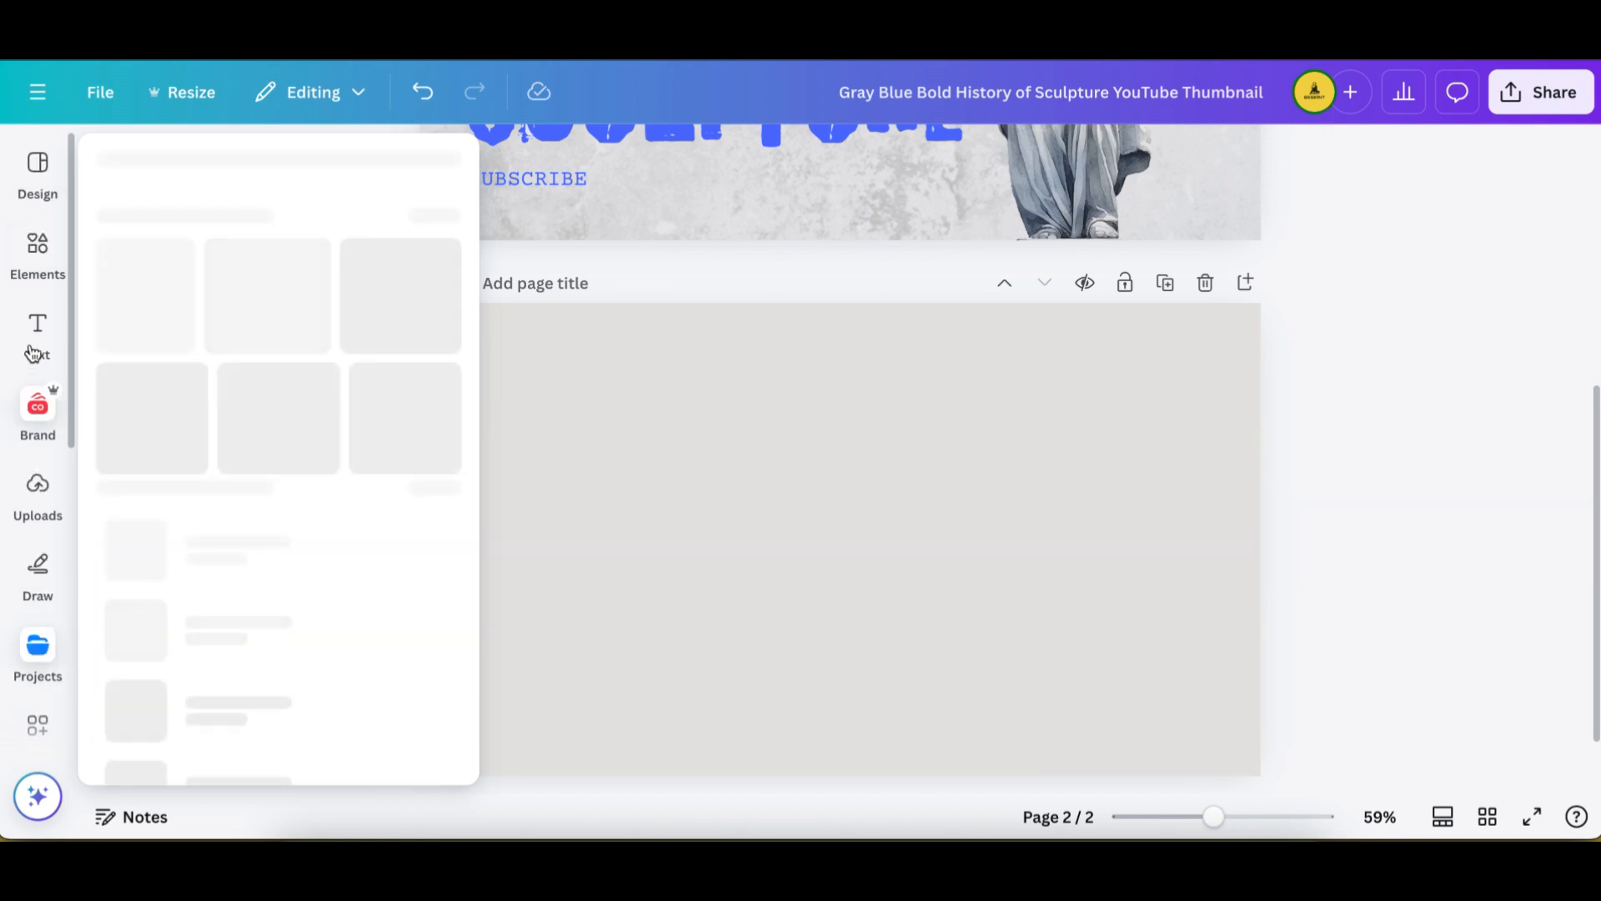
Show the Design templates beside the canvas and browse the suggested YouTube thumbnail layouts
click(41, 167)
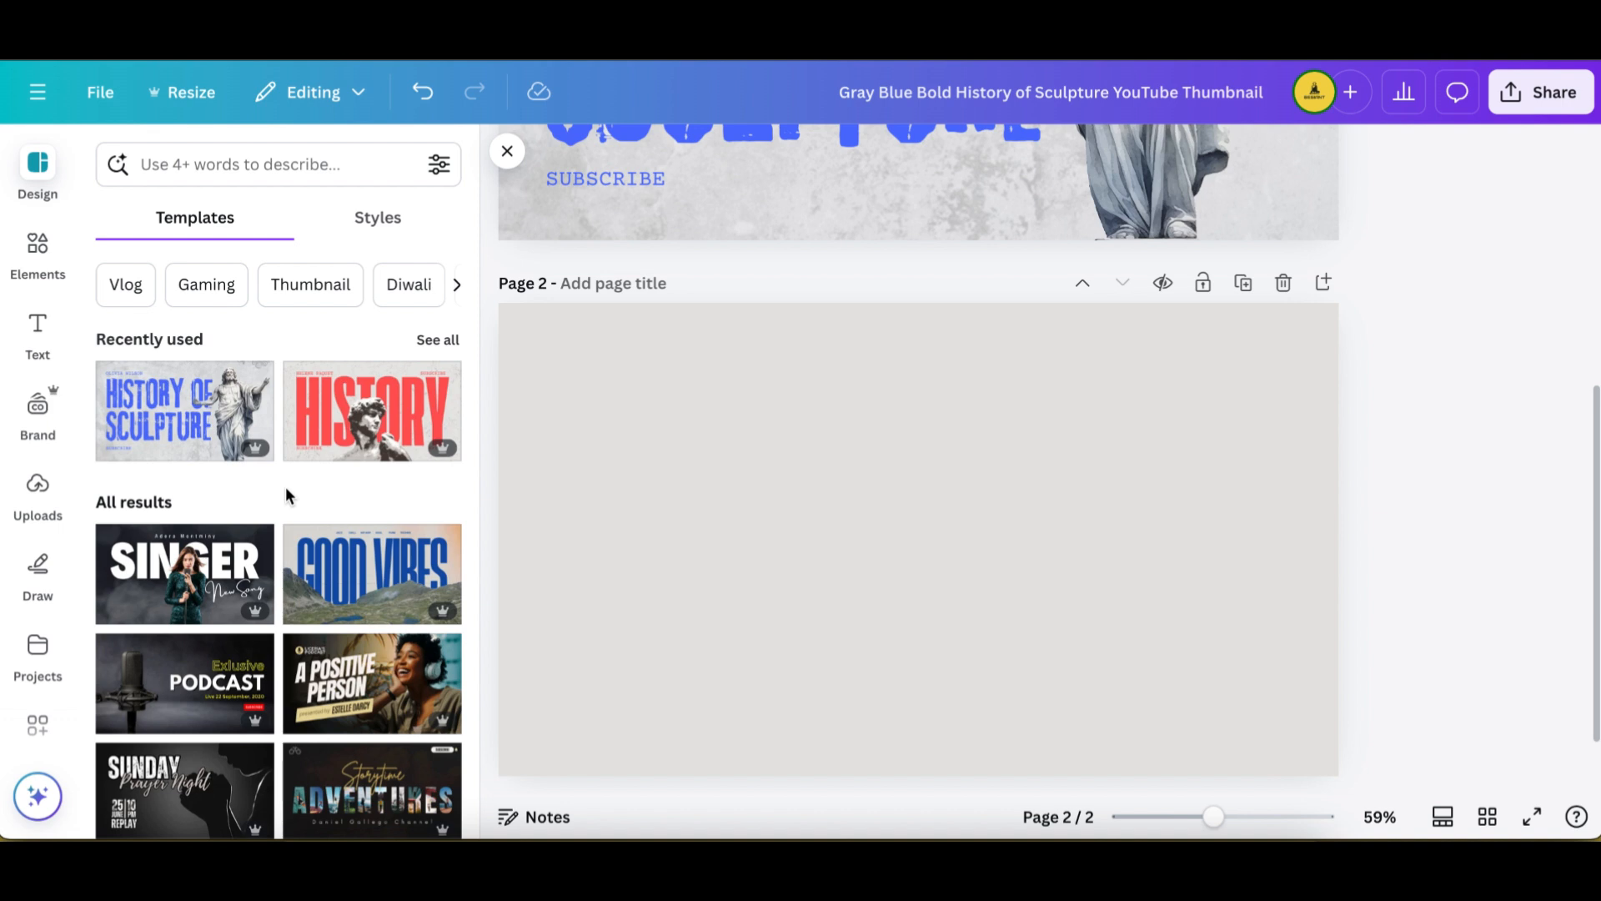
scroll(286, 494, down, 1)
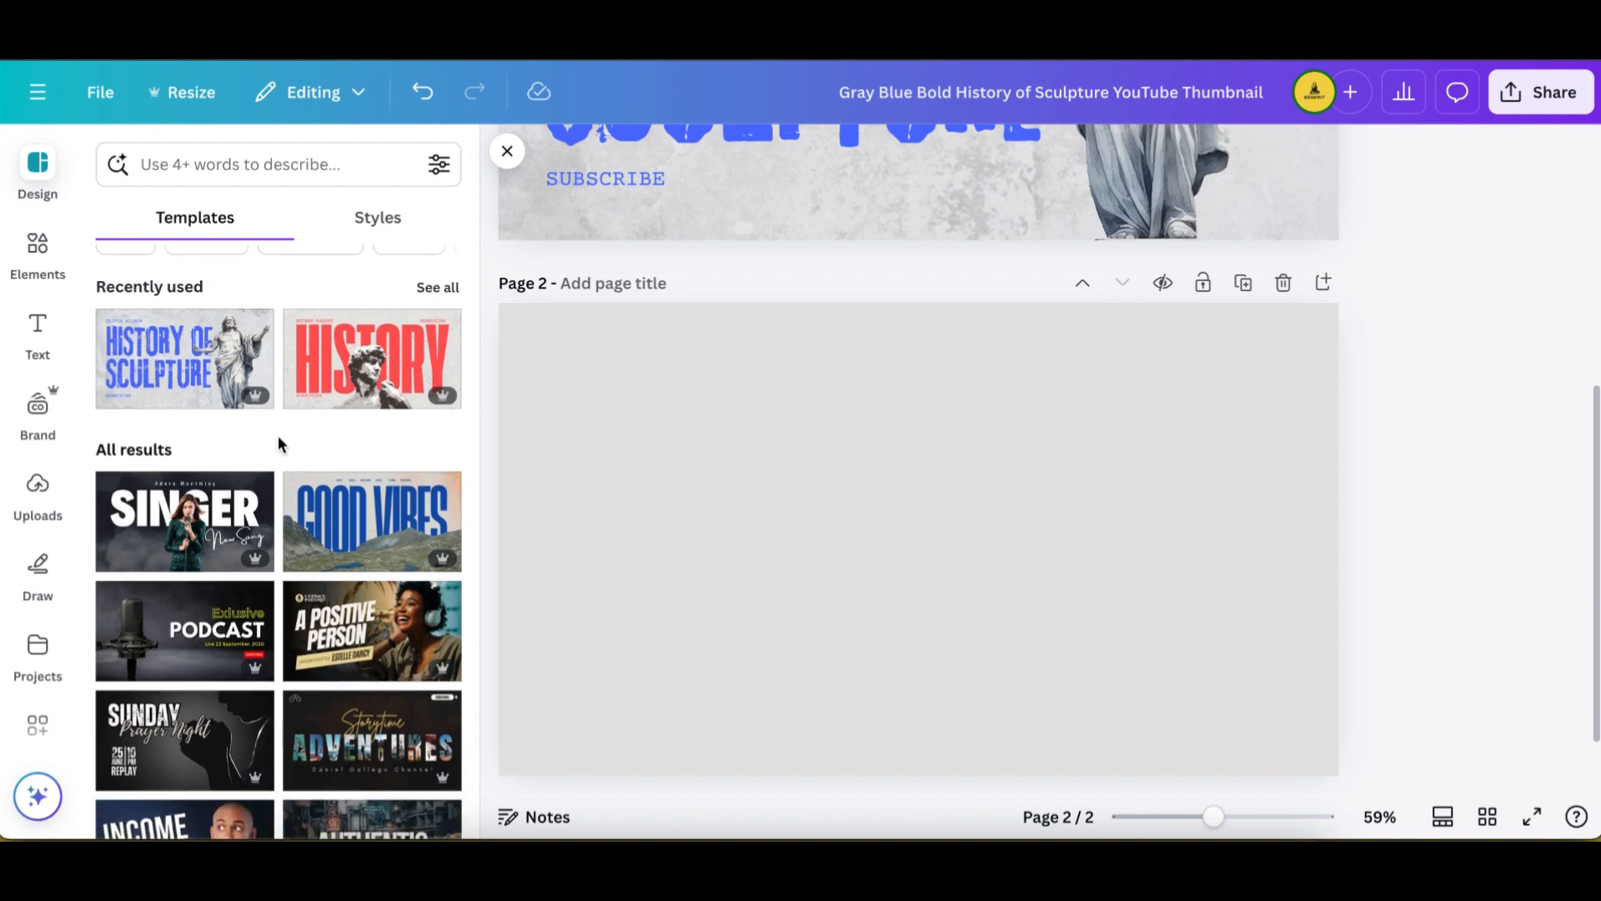
scroll(284, 543, down, 5)
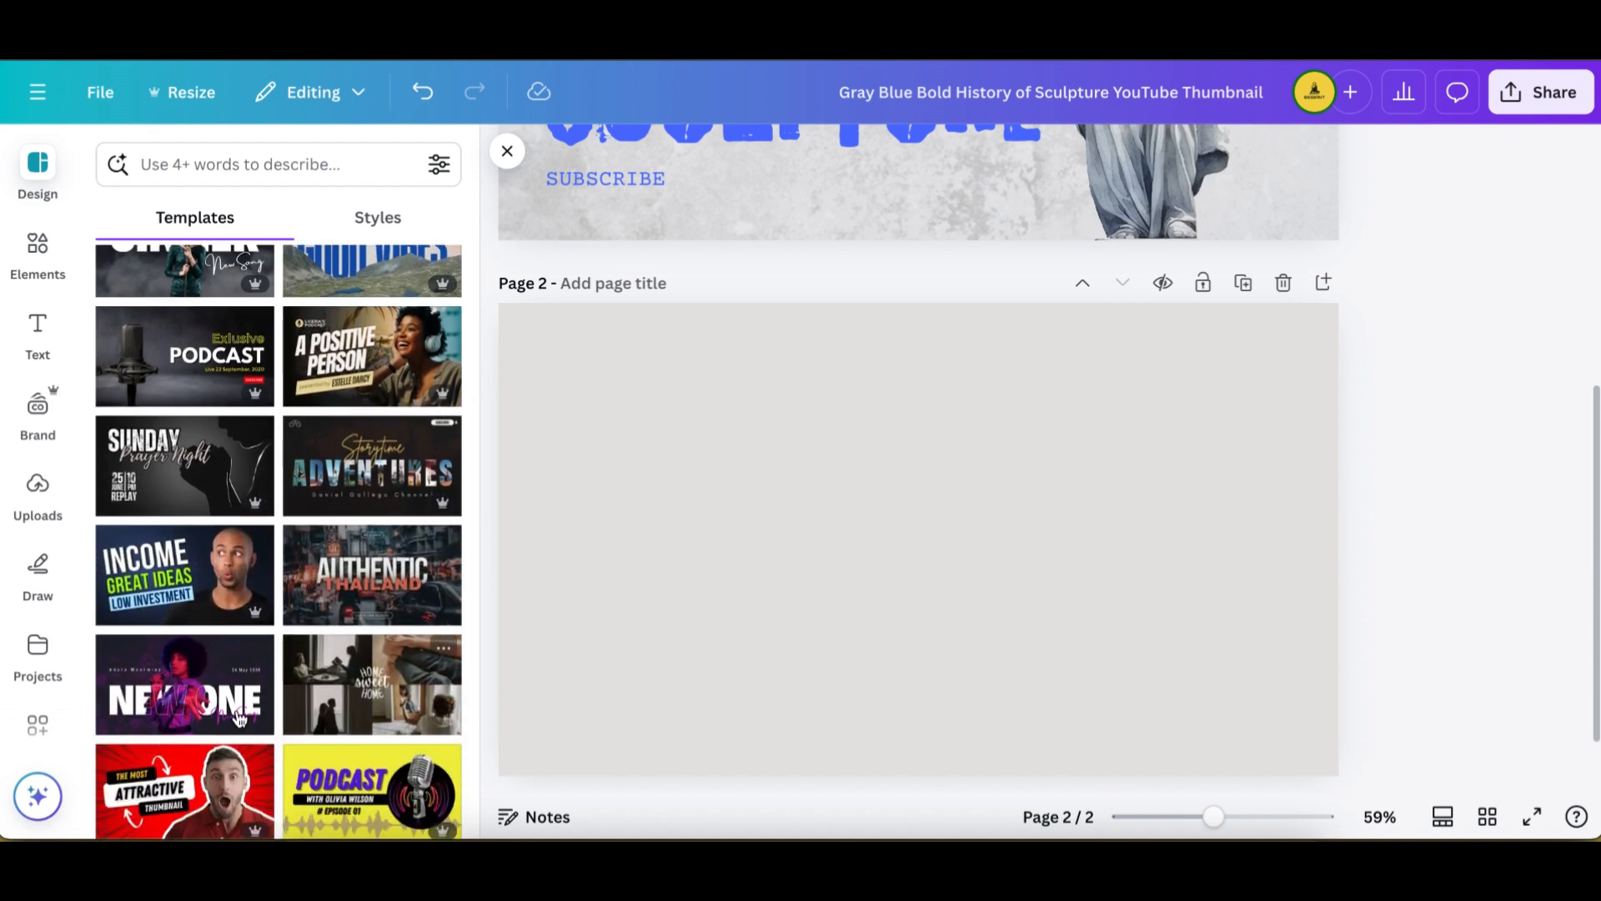
scroll(296, 742, down, 3)
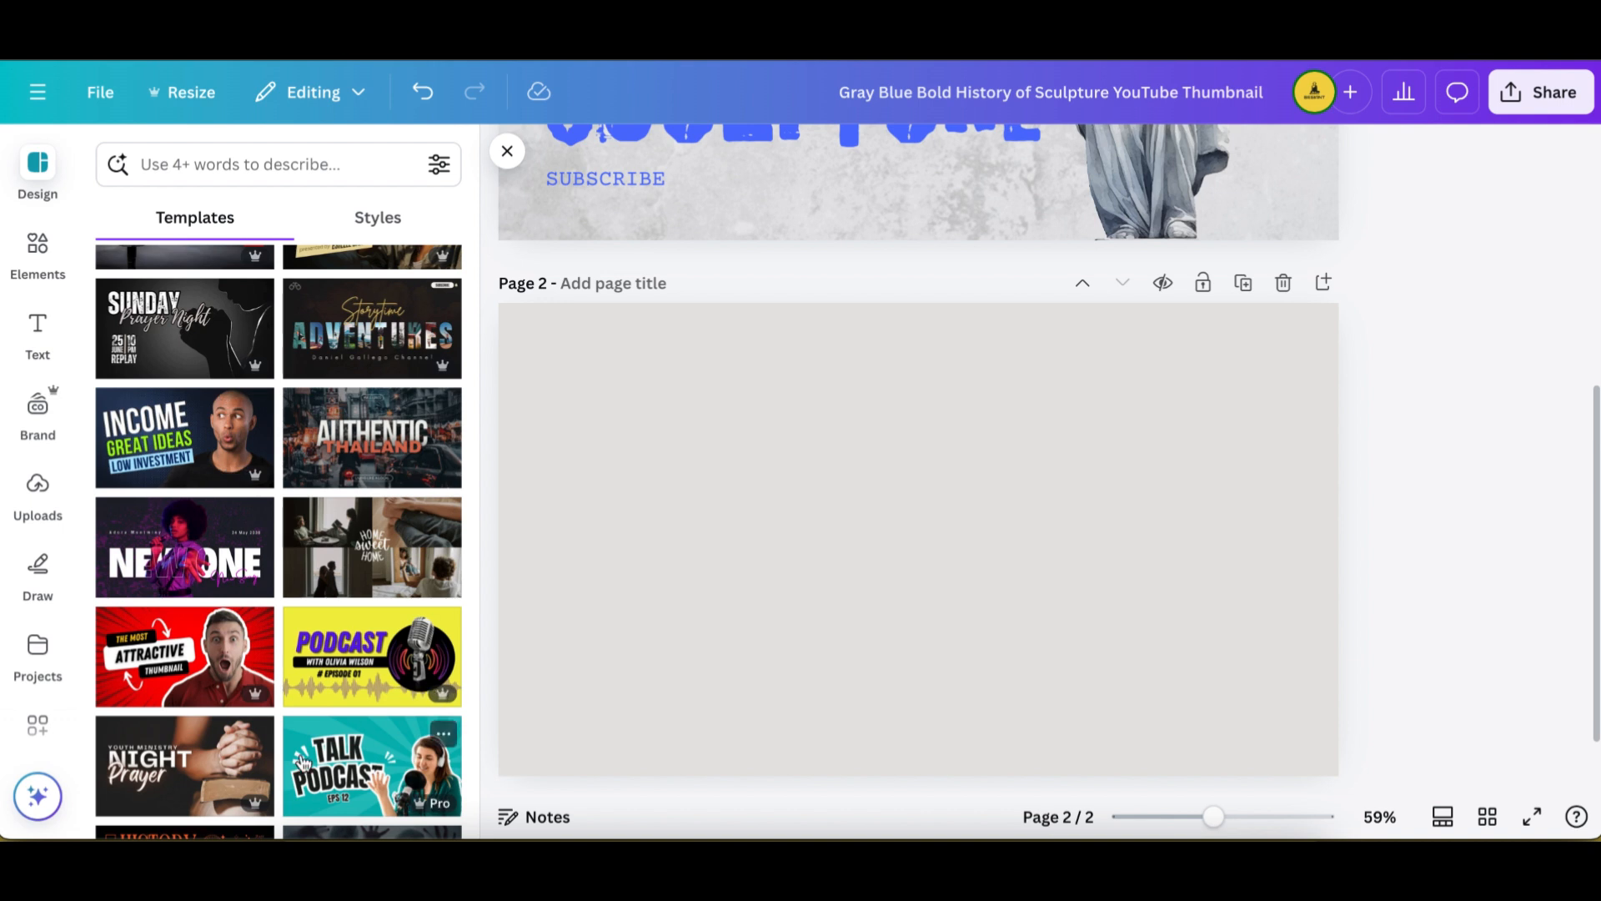
Browse the suggested layouts and apply the Orange and Black Dark Photo History Channel YouTube Thumbnail template to page 2
scroll(302, 761, down, 2)
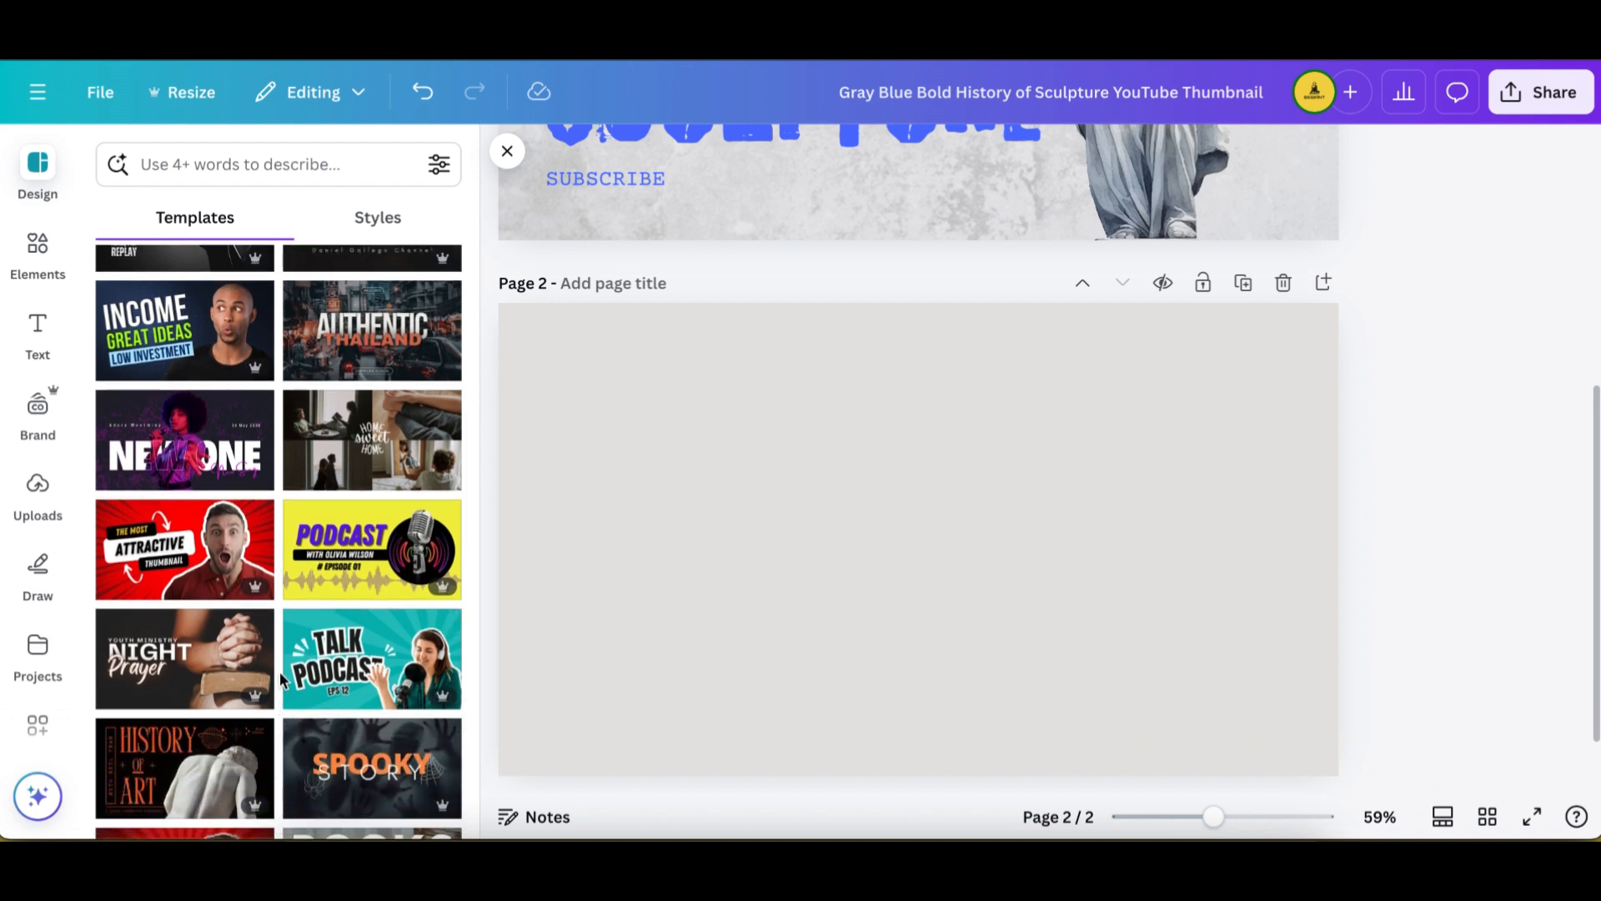
scroll(279, 672, down, 3)
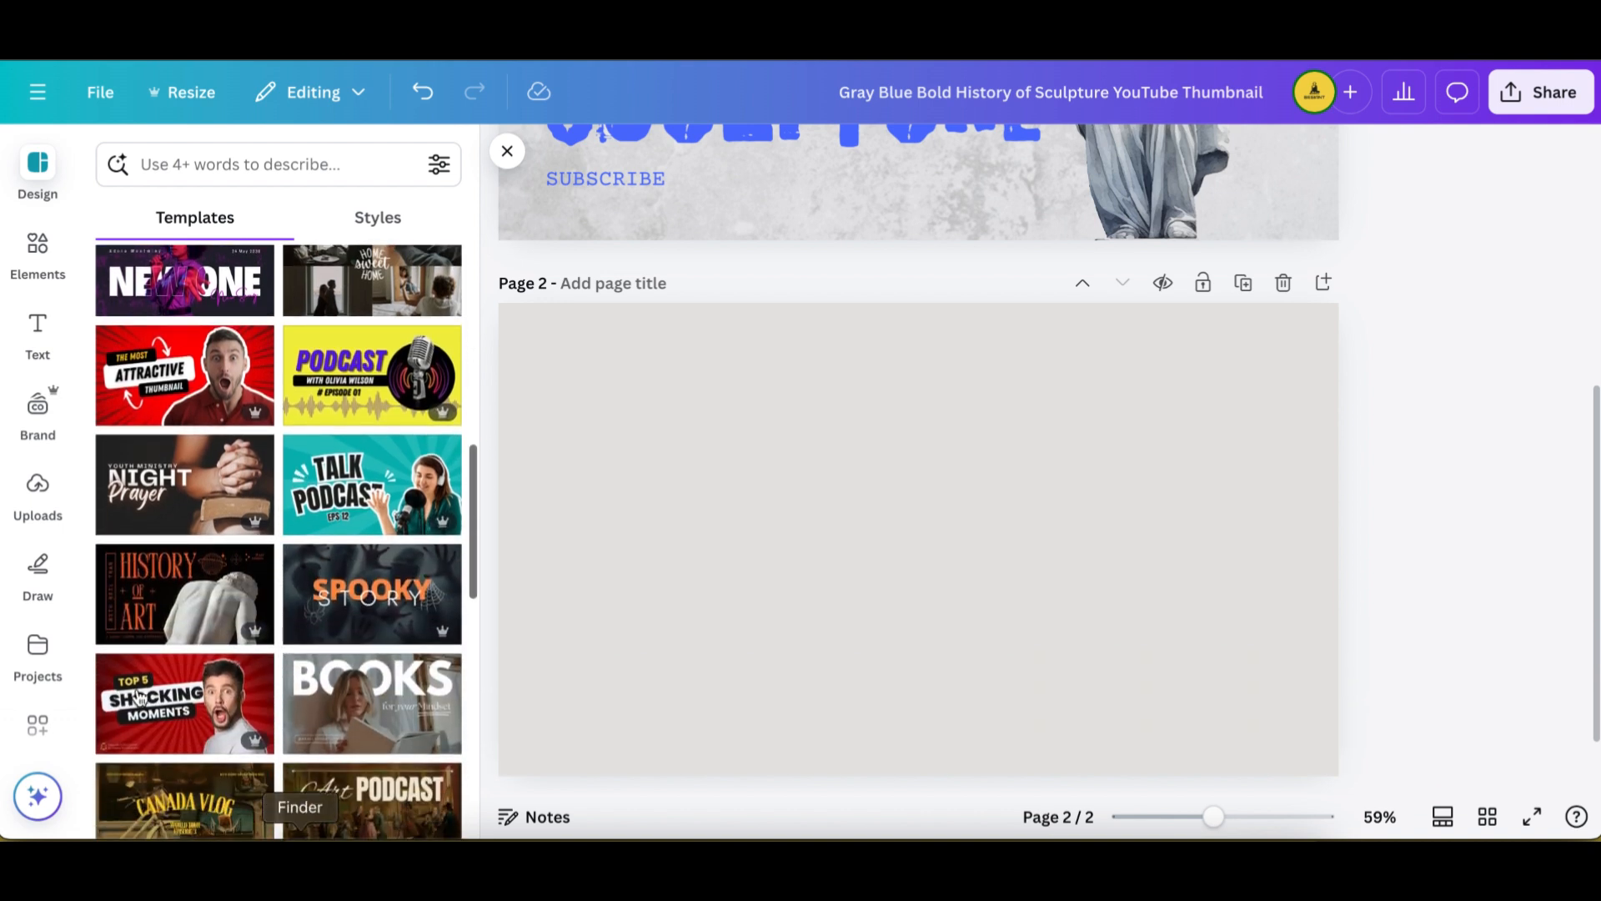
scroll(343, 720, down, 1)
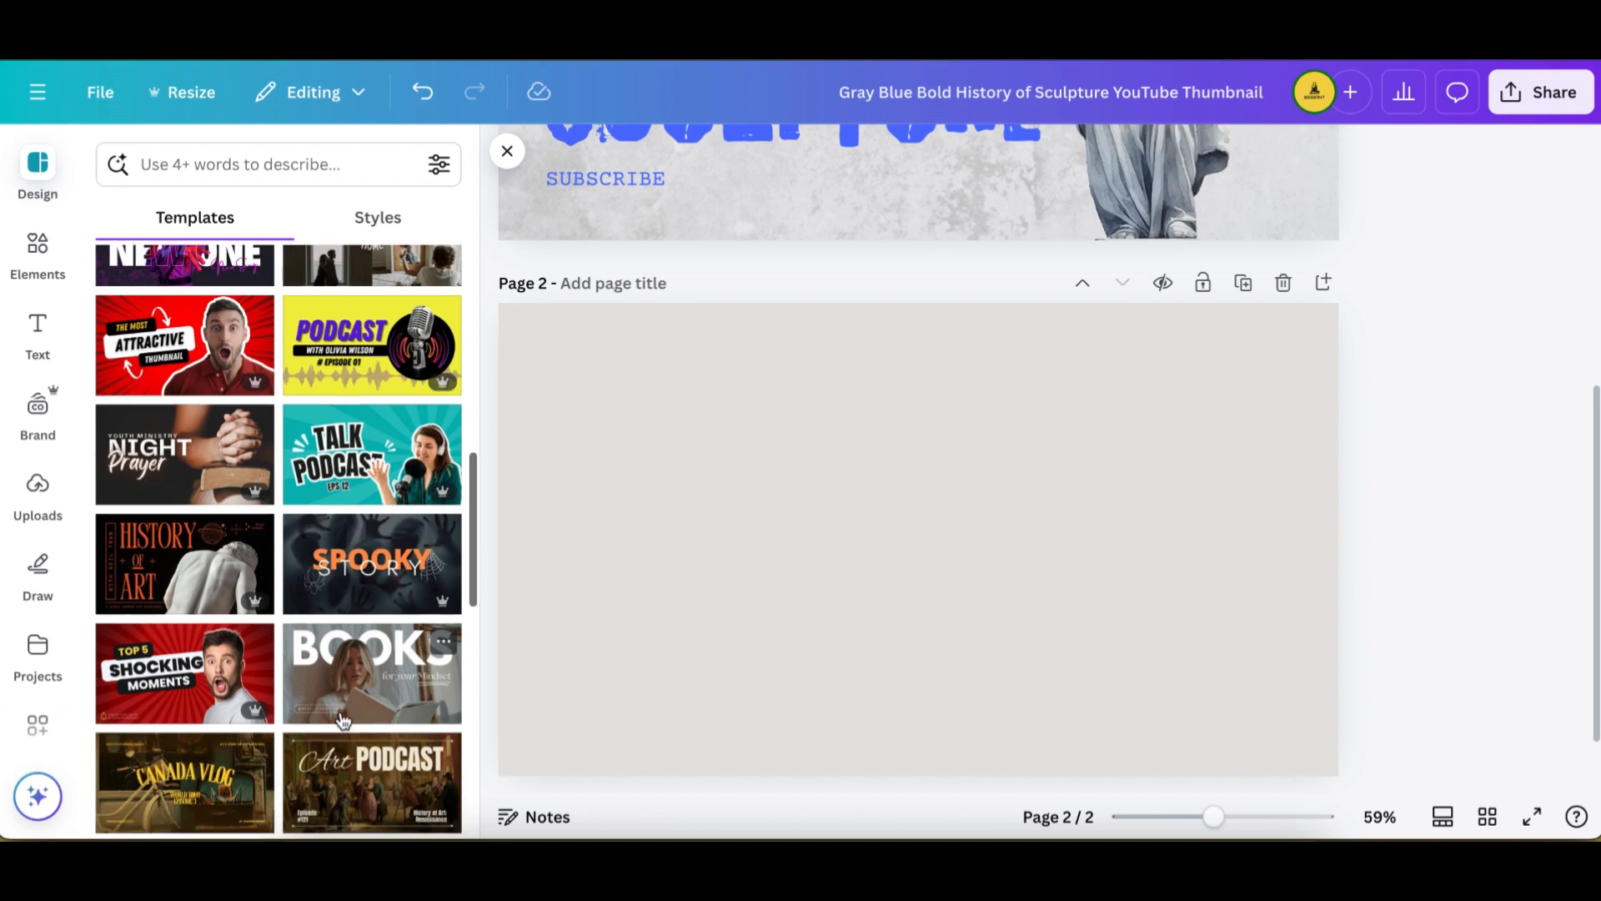
click(197, 580)
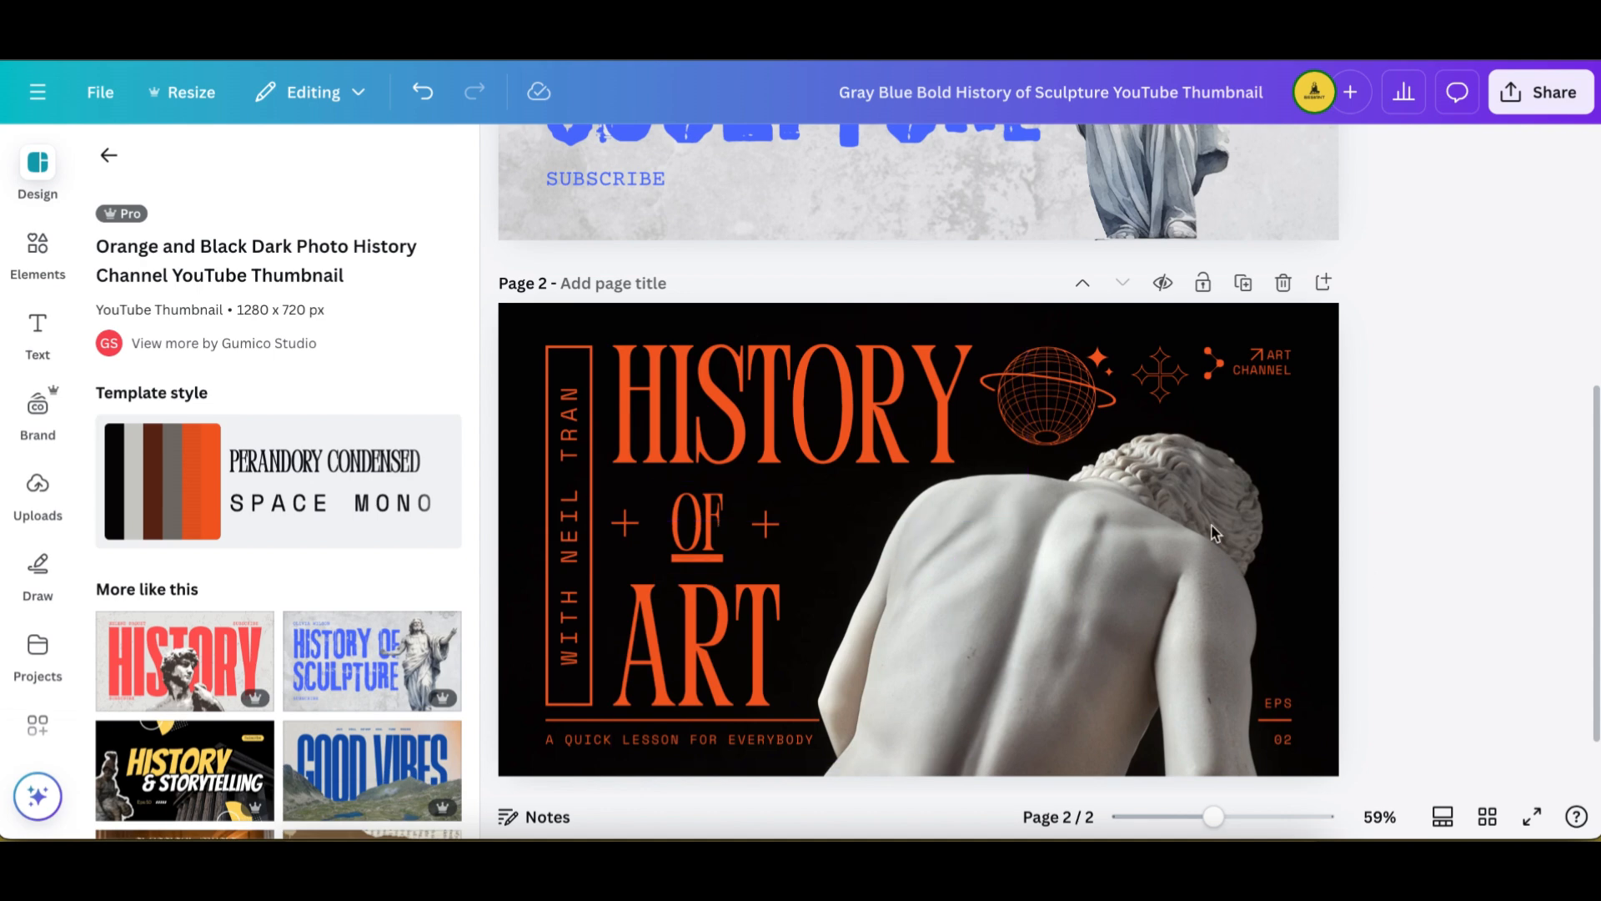
Replace page 1's design with the Good Vibes template, Minimalist Typography Music Channel YouTube Thumbnail, from the similar designs
scroll(714, 615, up, 1)
scroll(714, 615, up, 5)
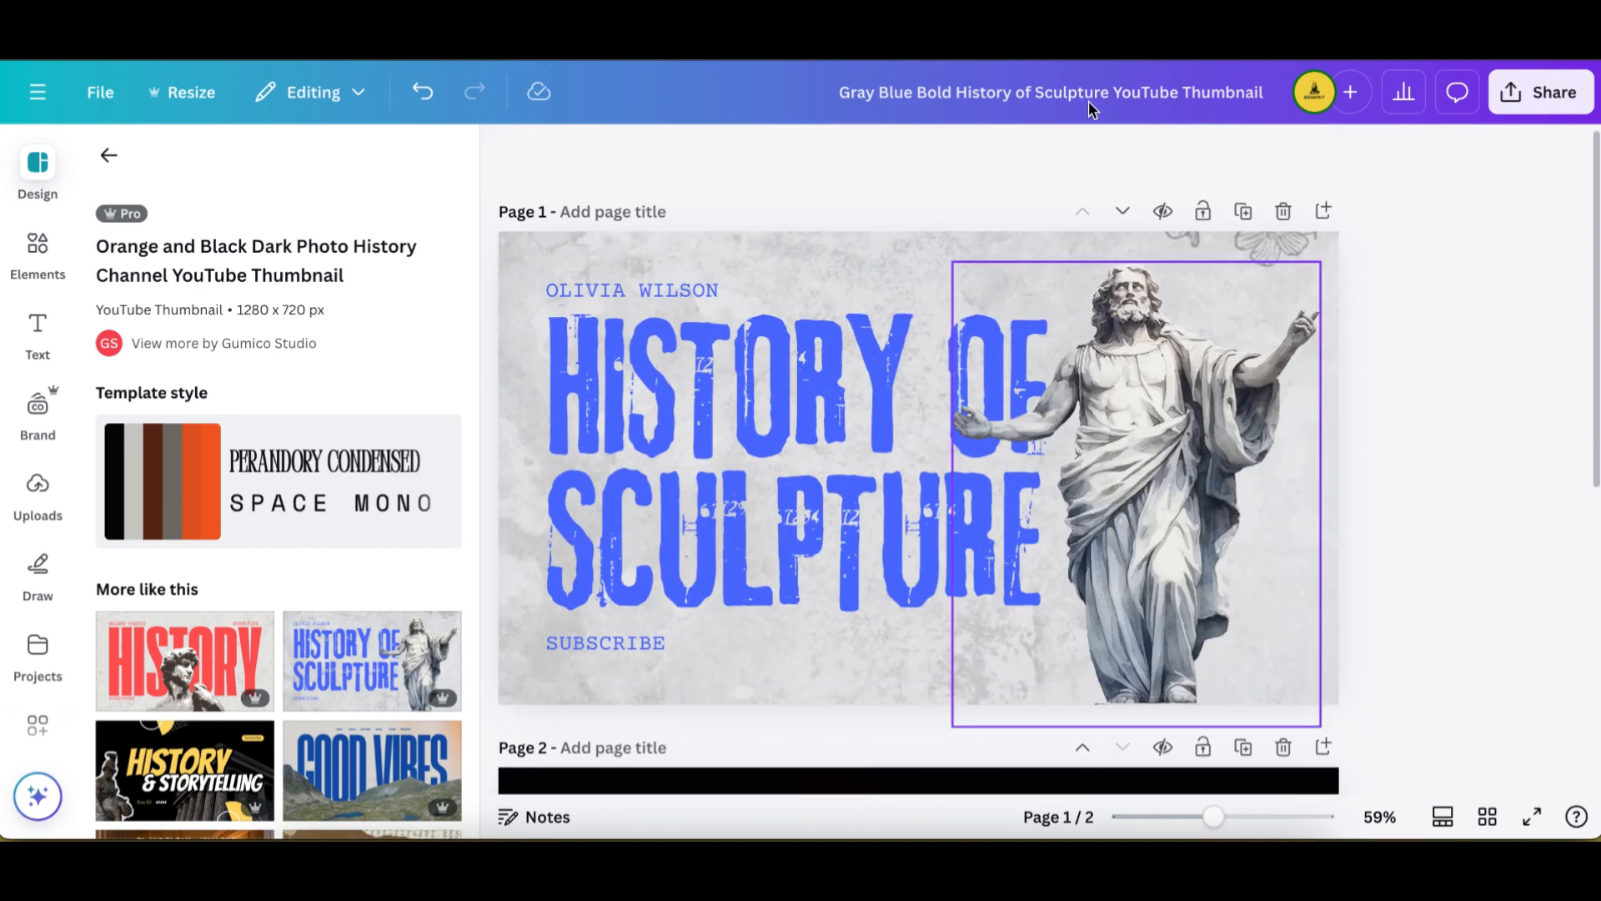
scroll(372, 558, down, 3)
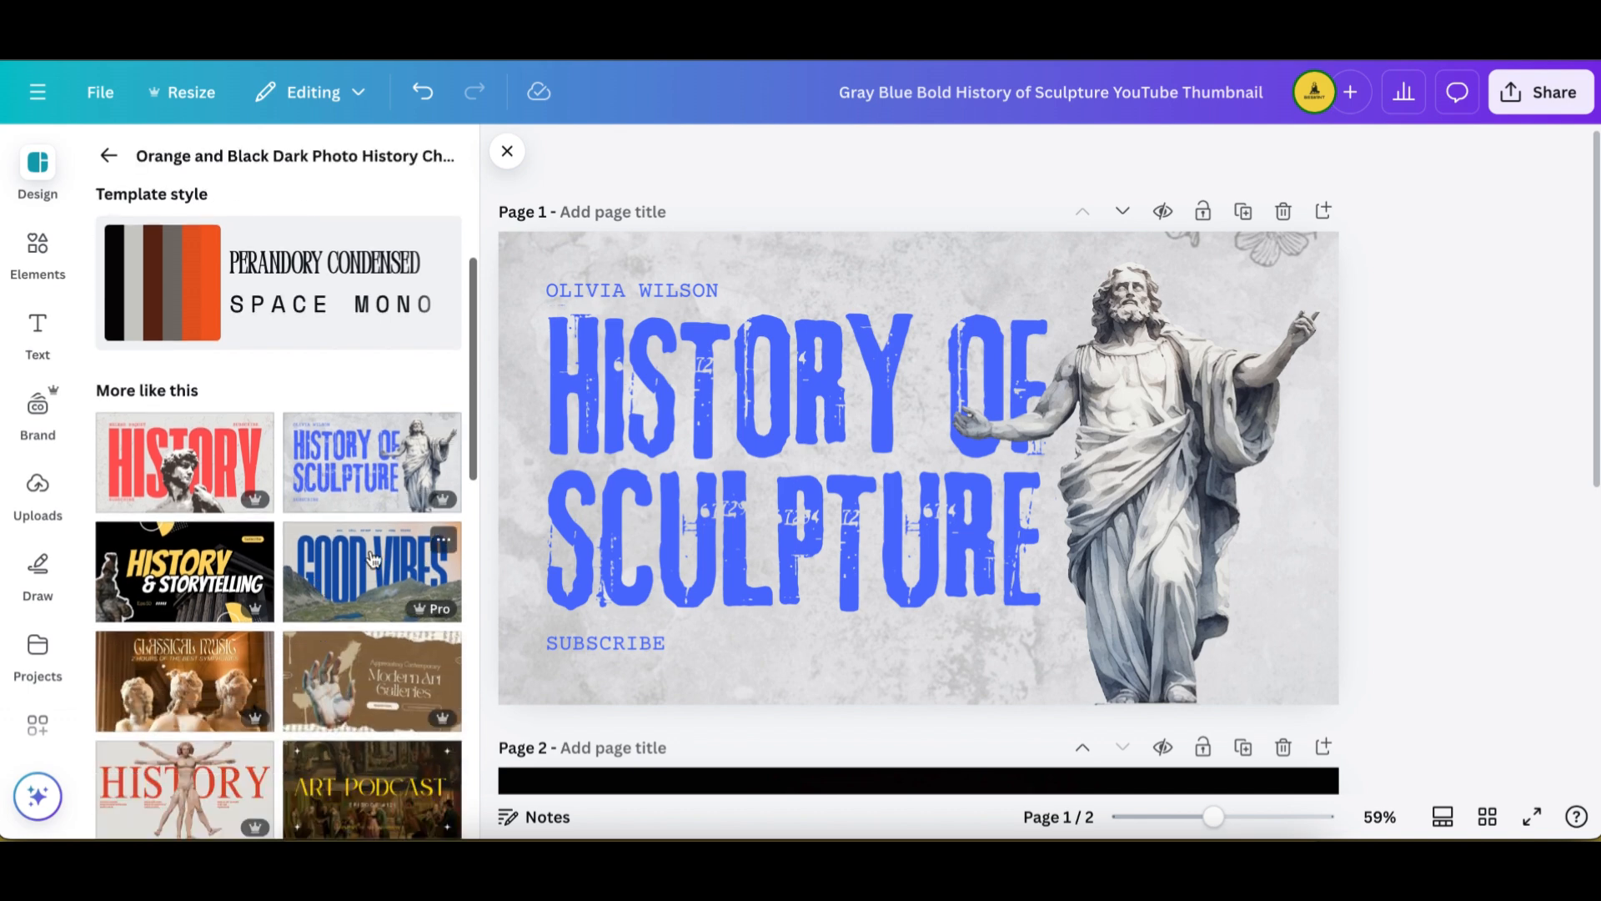
click(371, 558)
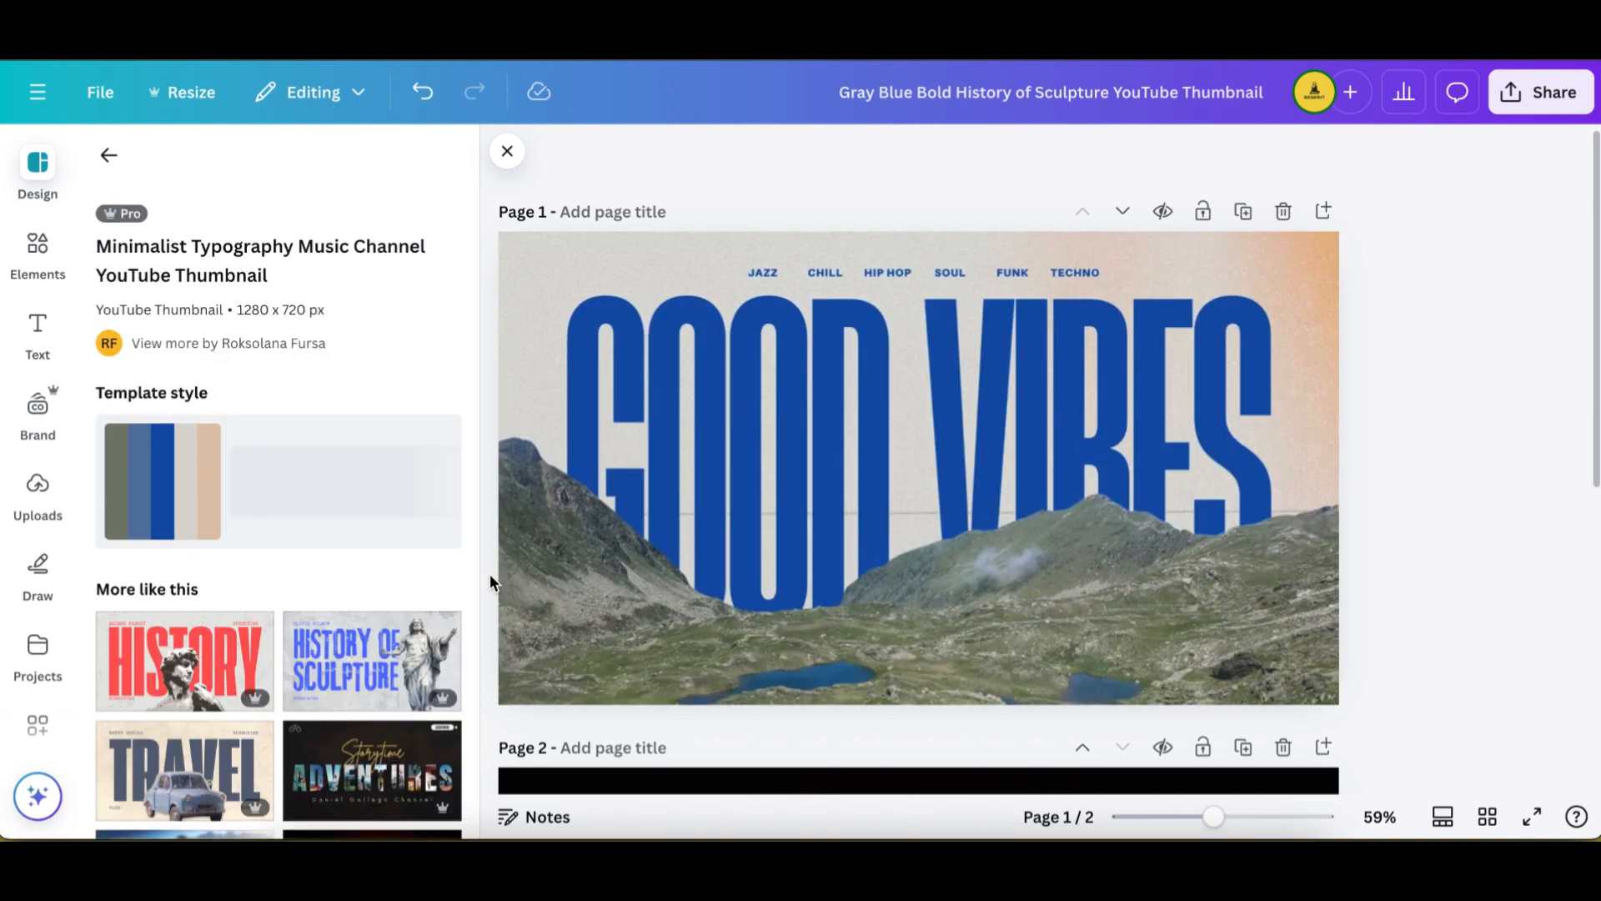
Review the designs on both pages, clear the selection and return to the full template list
click(577, 538)
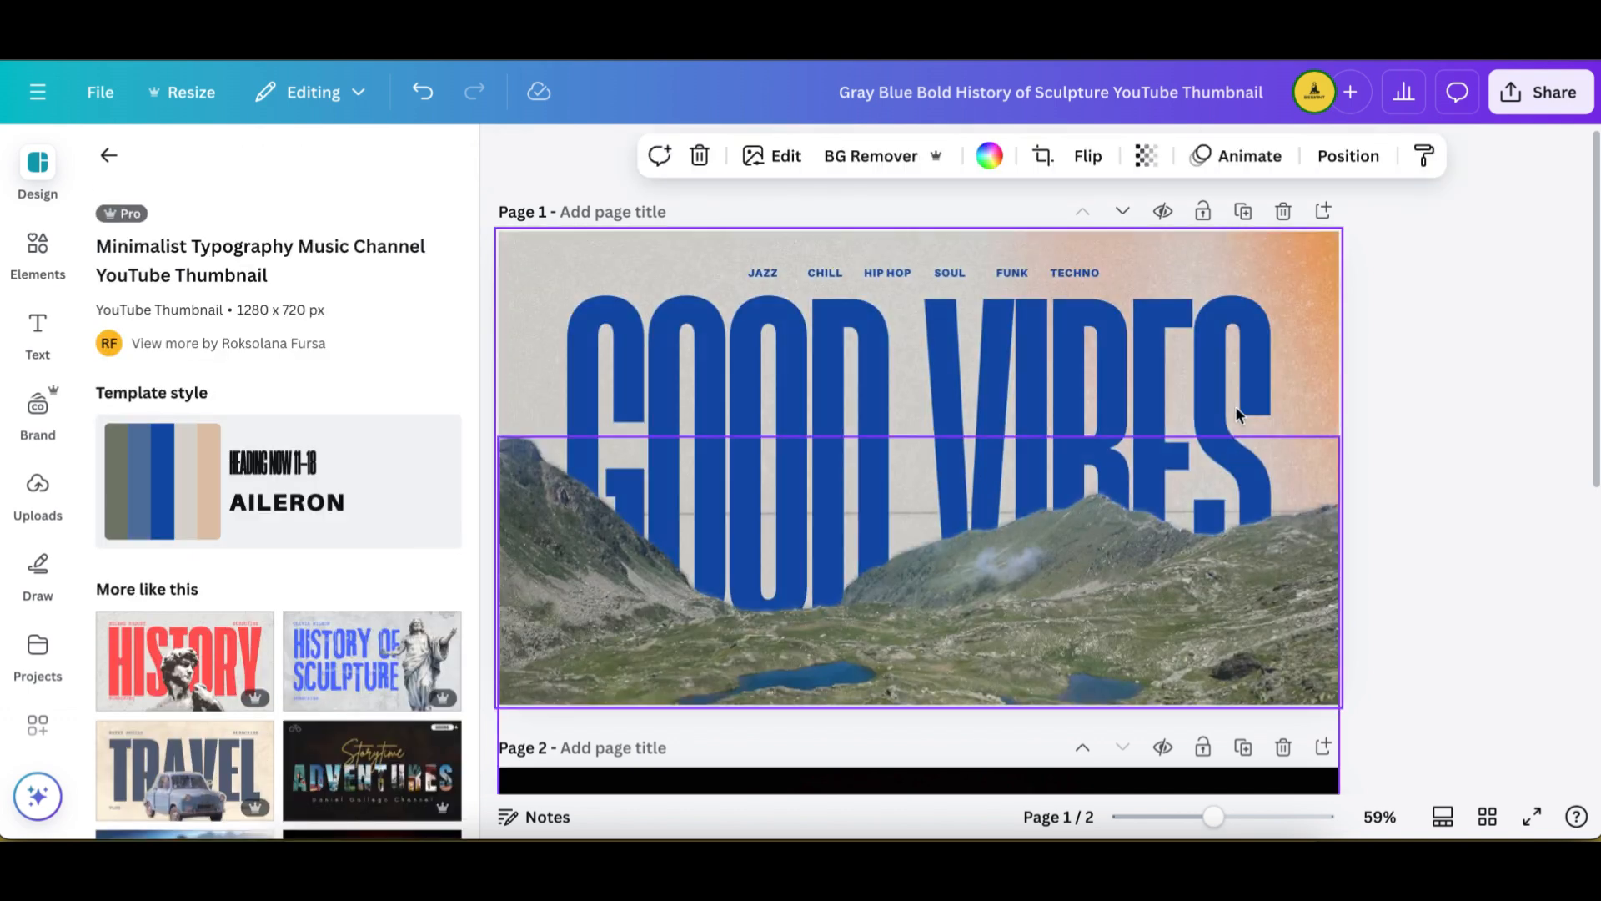
scroll(1154, 550, down, 6)
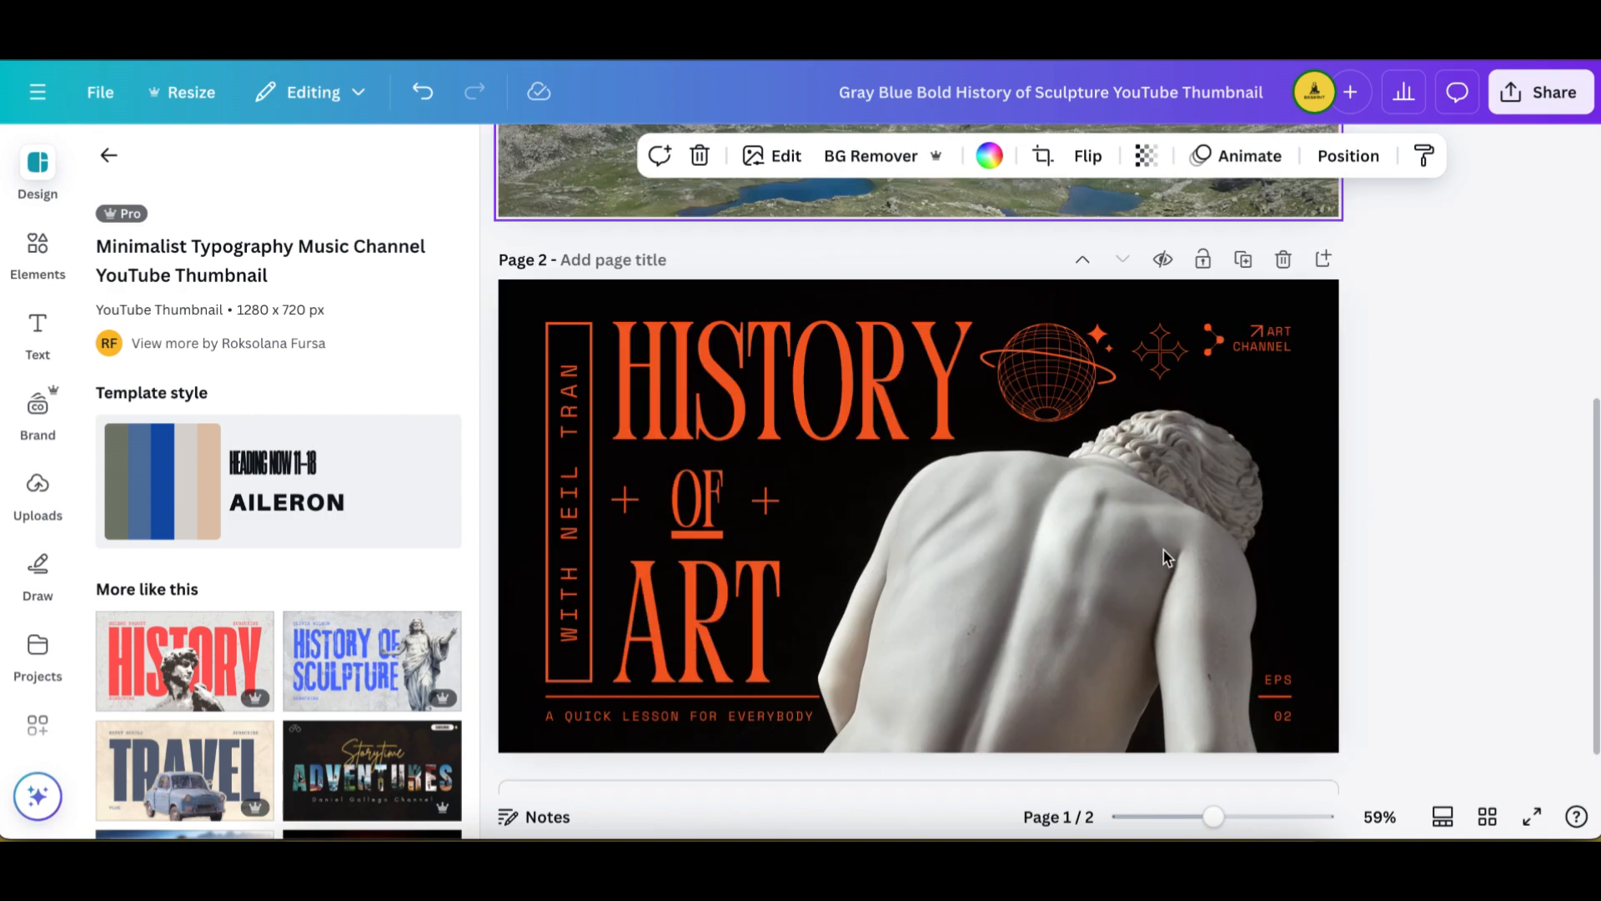
scroll(1115, 332, up, 6)
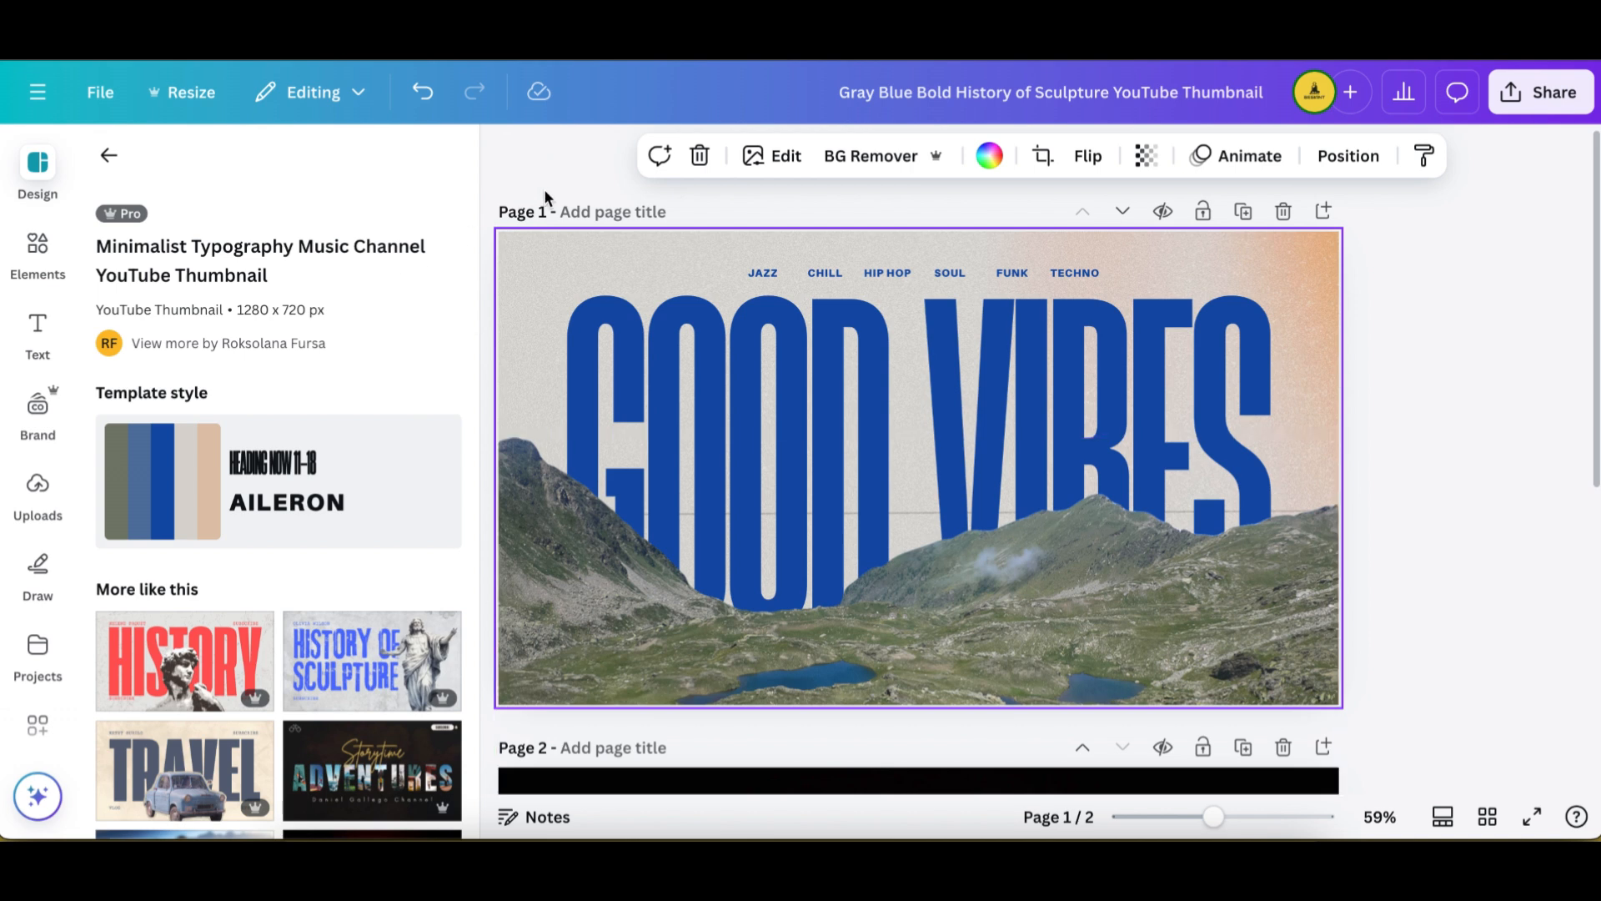
click(1420, 381)
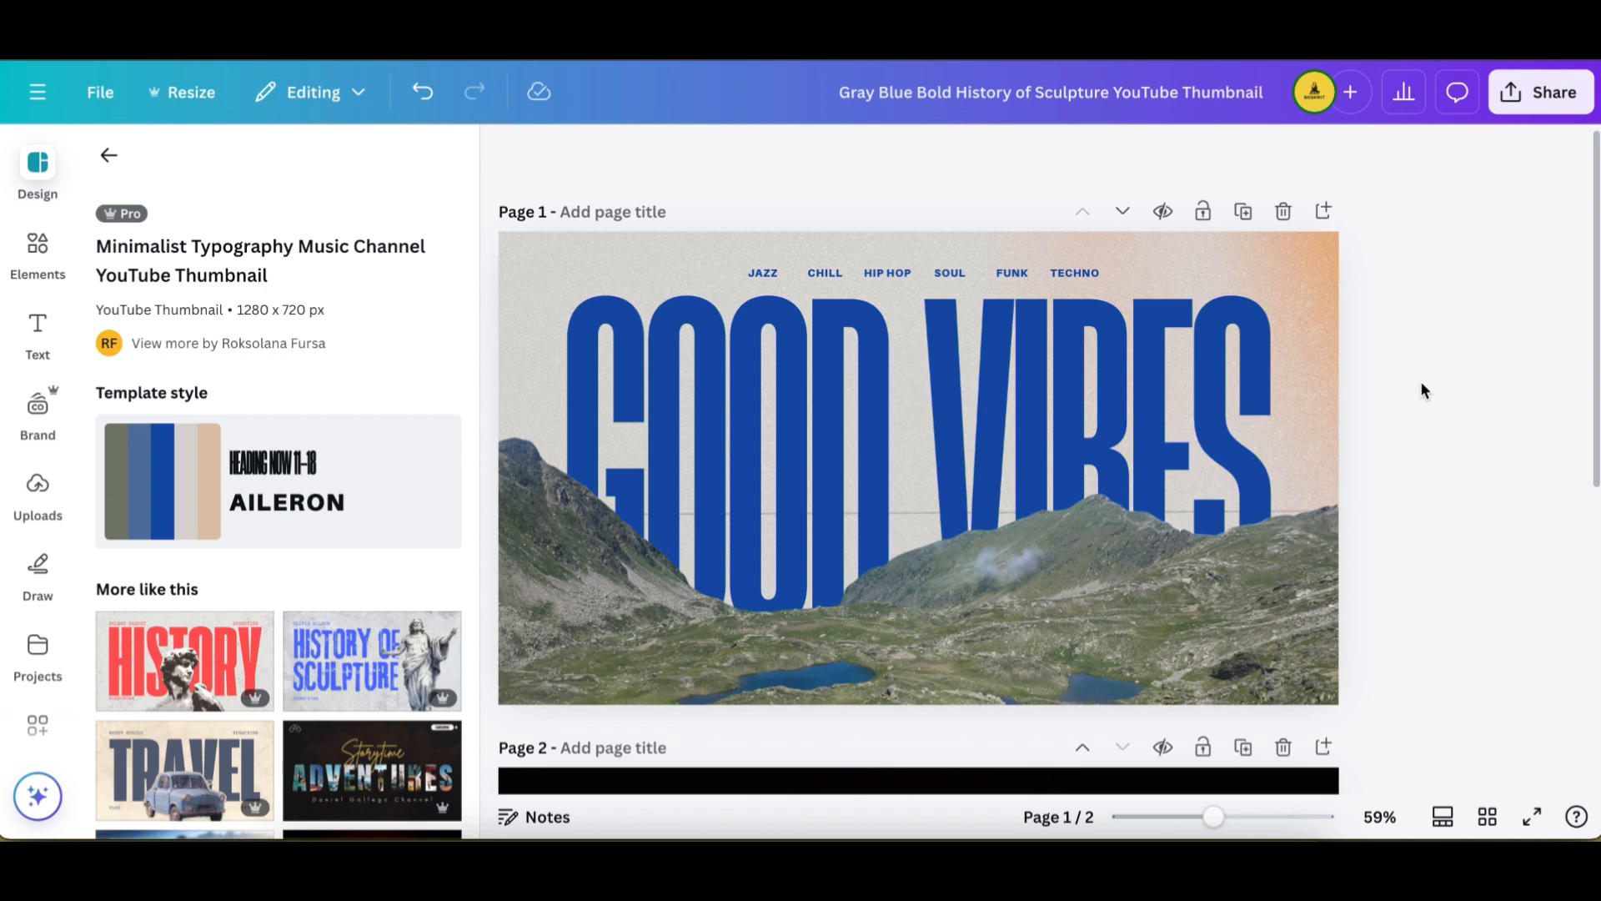
click(109, 157)
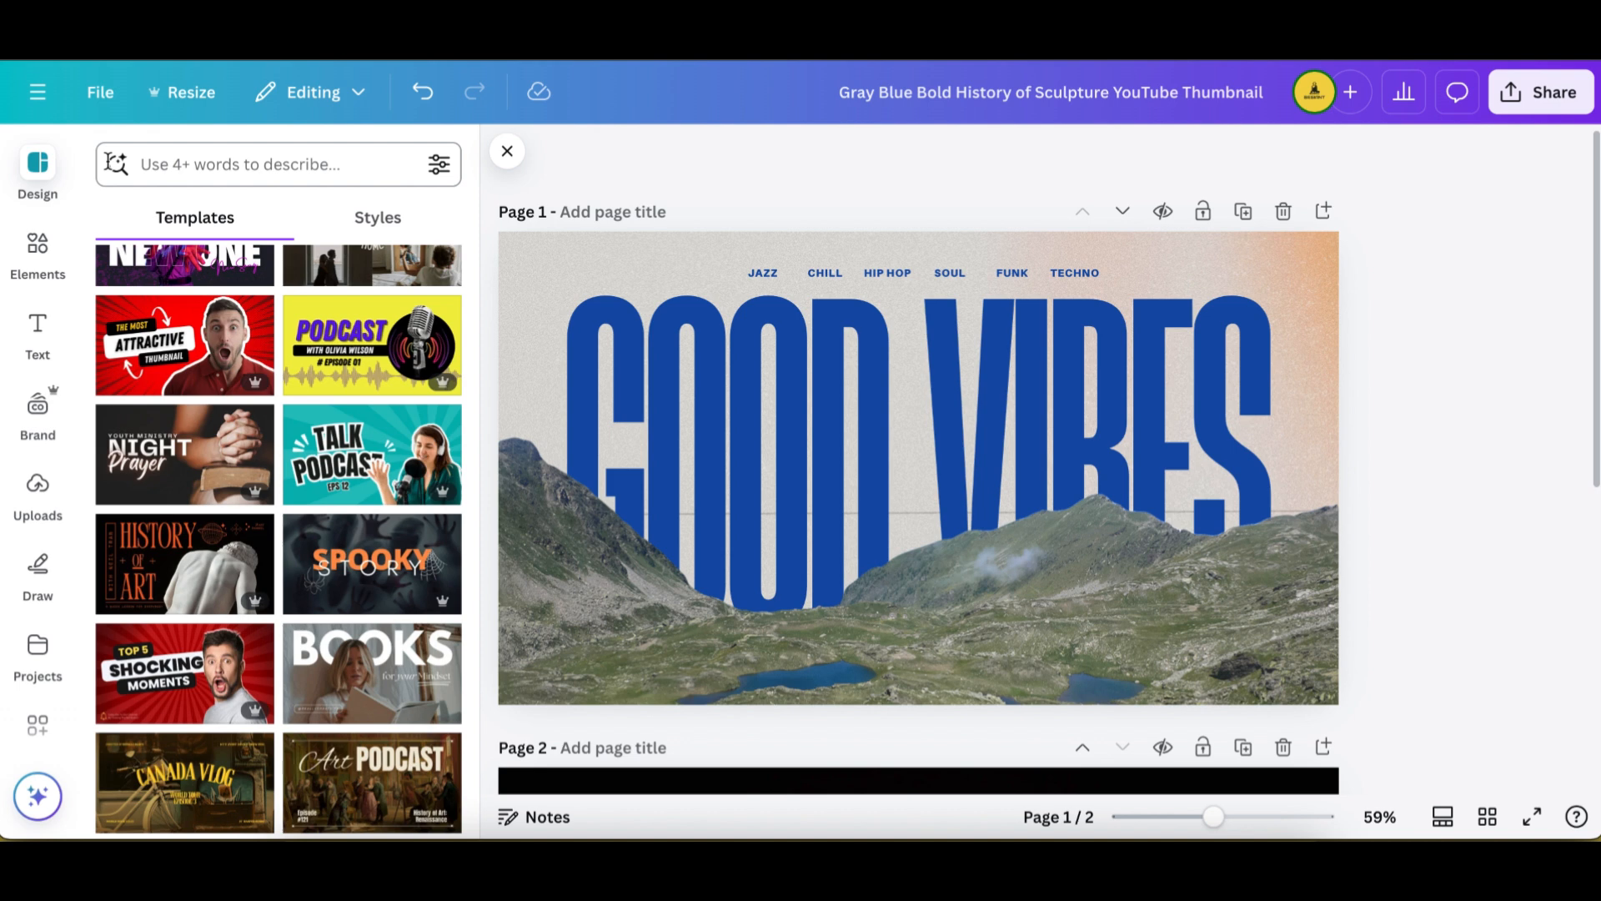
Look through the Elements collection, from shapes, graphics and the AI image generator to audio, charts, tables and frames
click(33, 246)
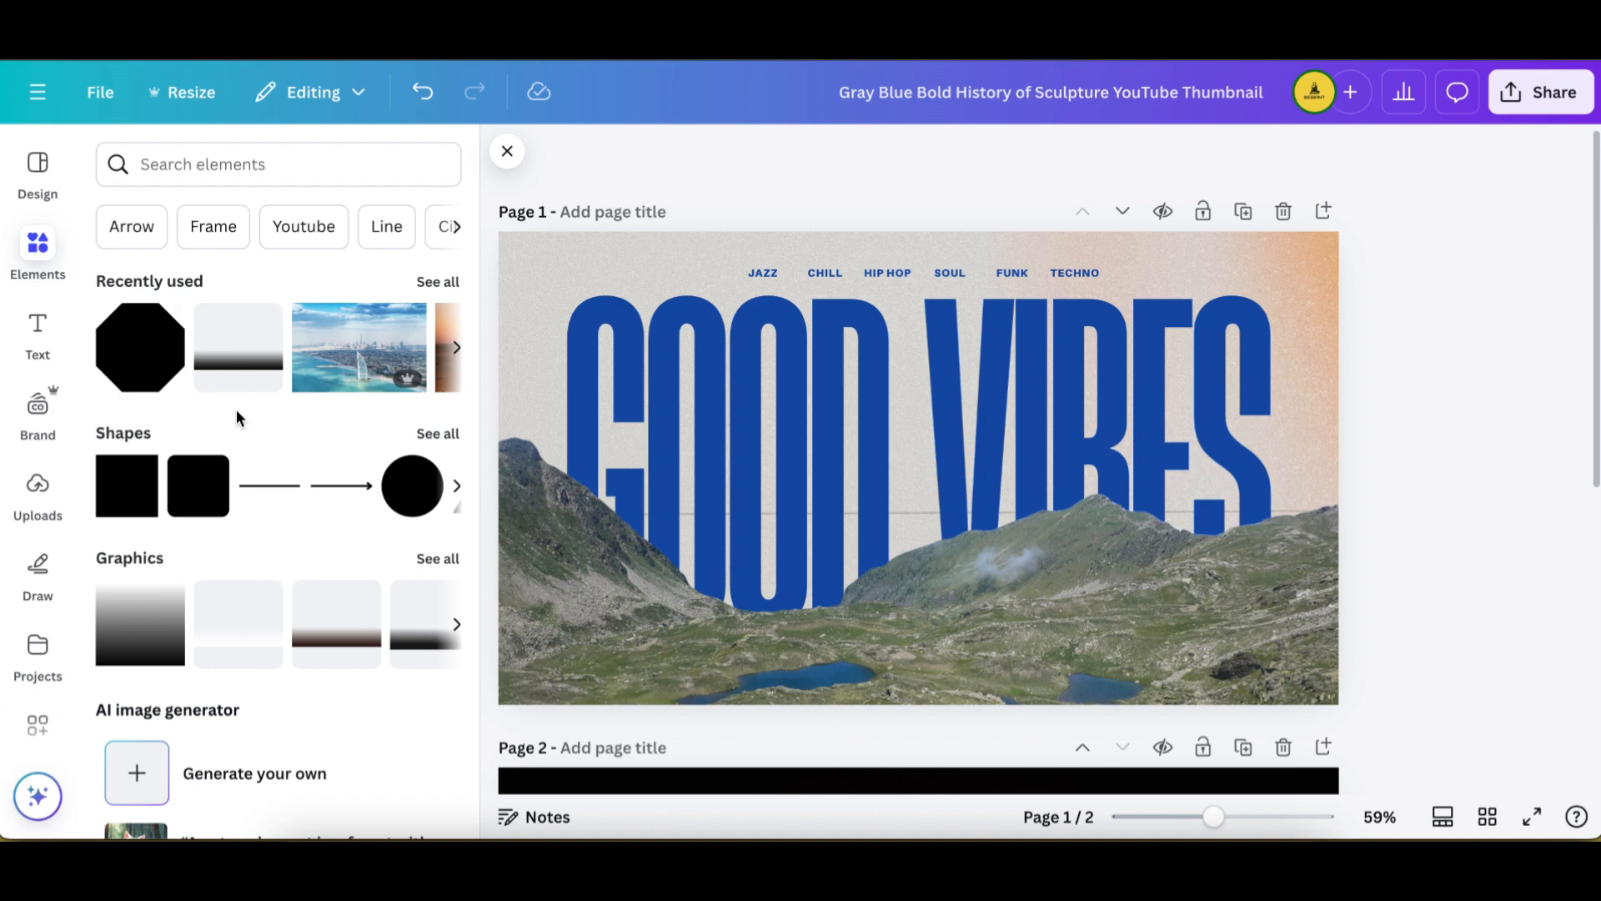
scroll(237, 412, down, 1)
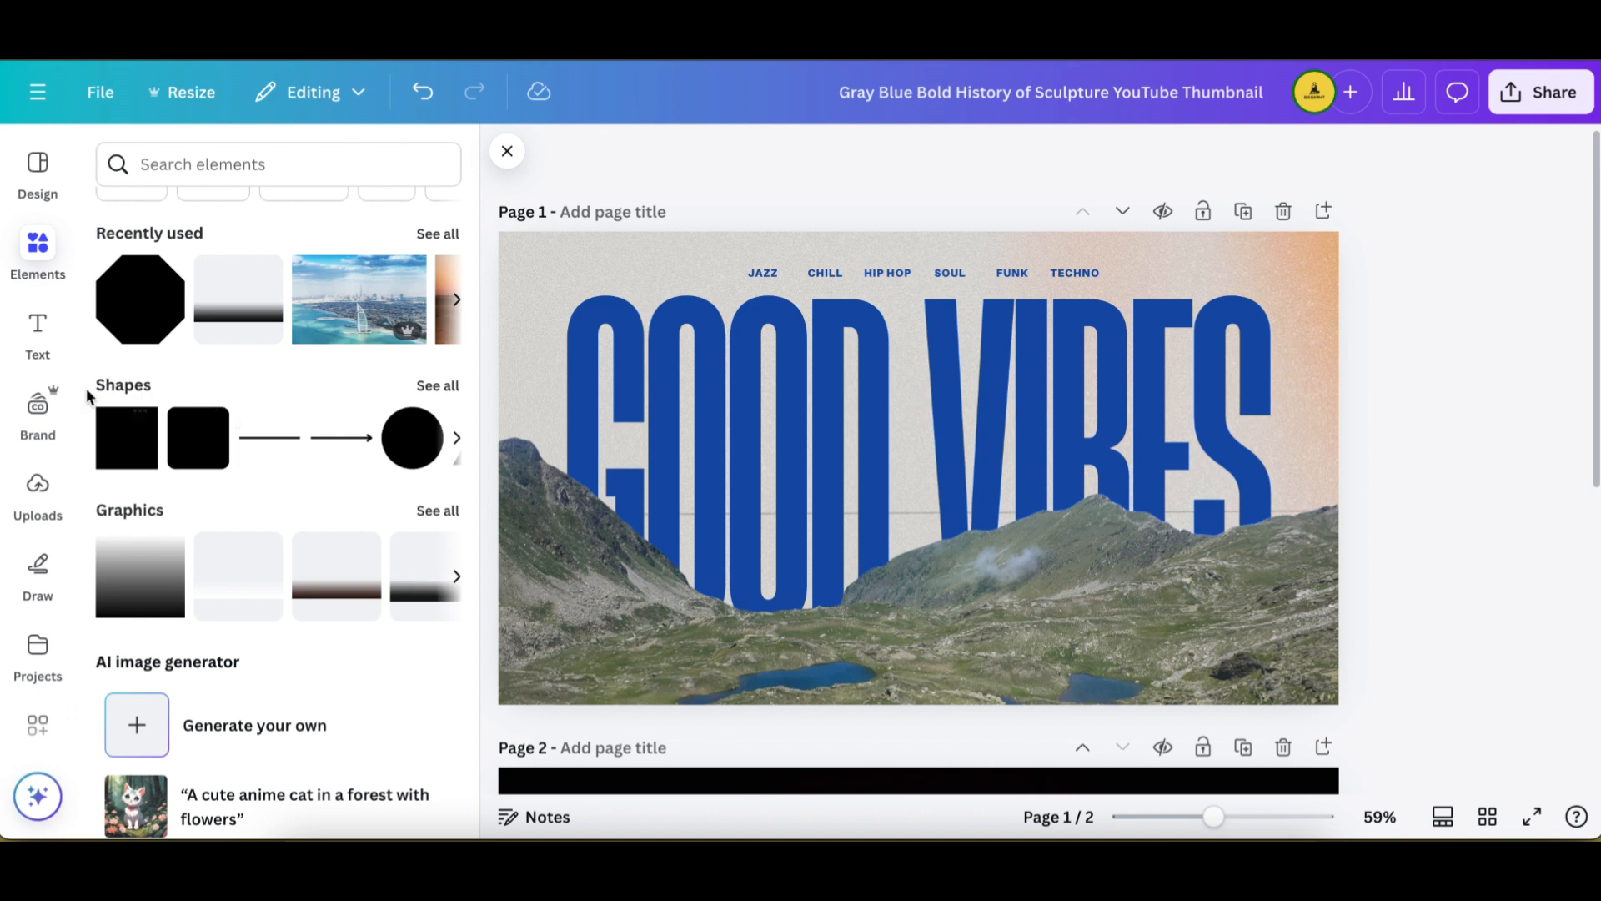
scroll(146, 518, down, 4)
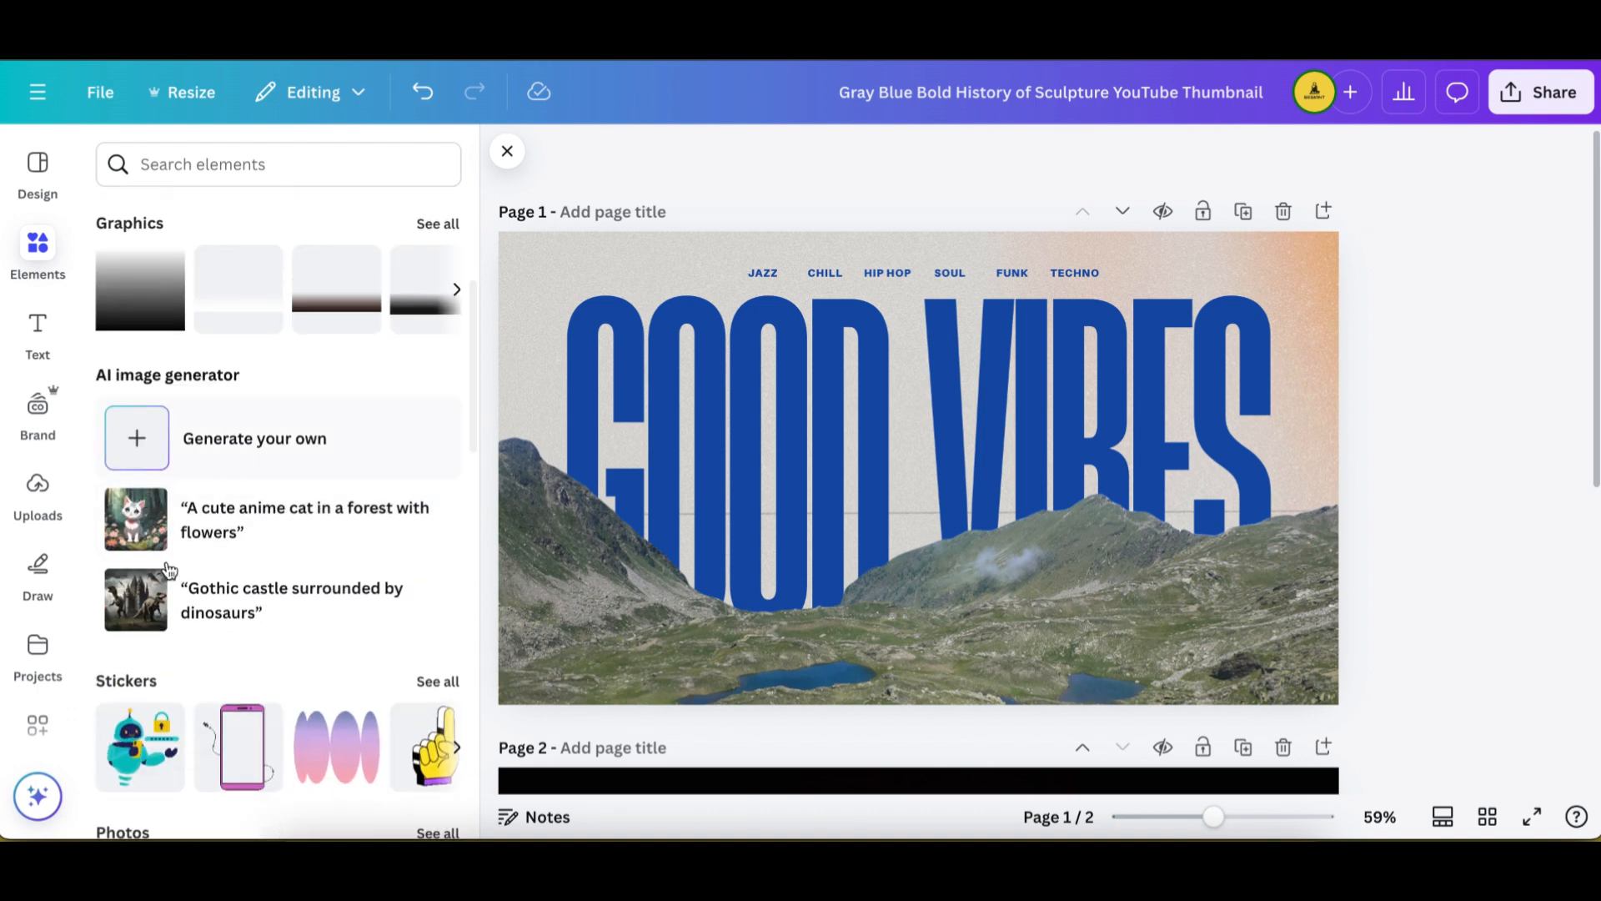
scroll(292, 442, down, 4)
scroll(252, 584, down, 3)
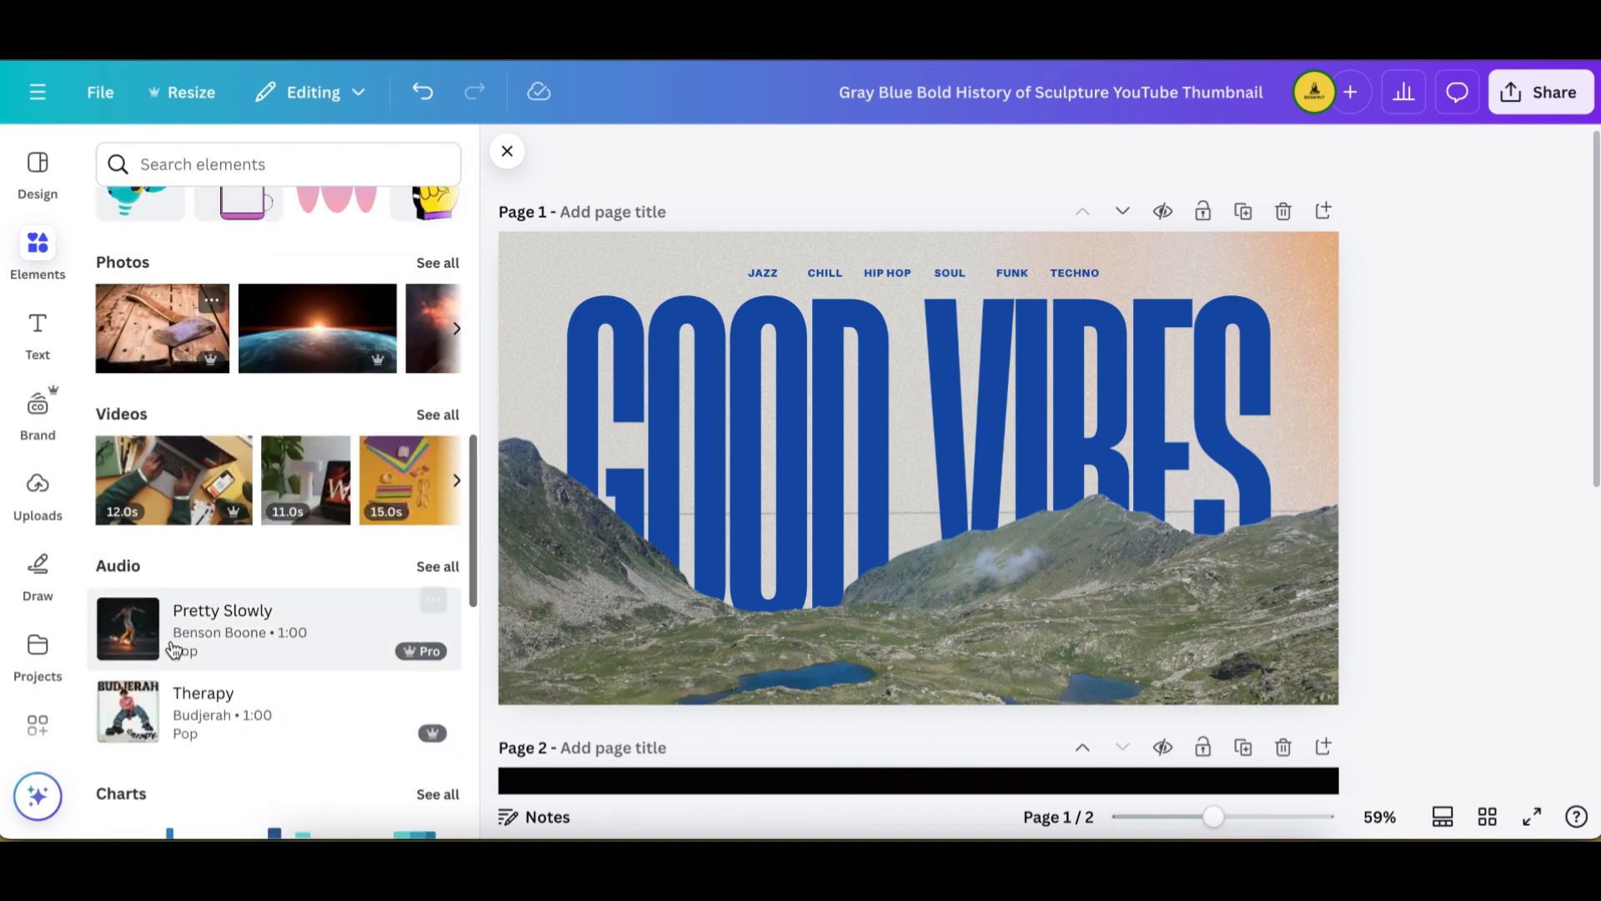
scroll(252, 584, down, 3)
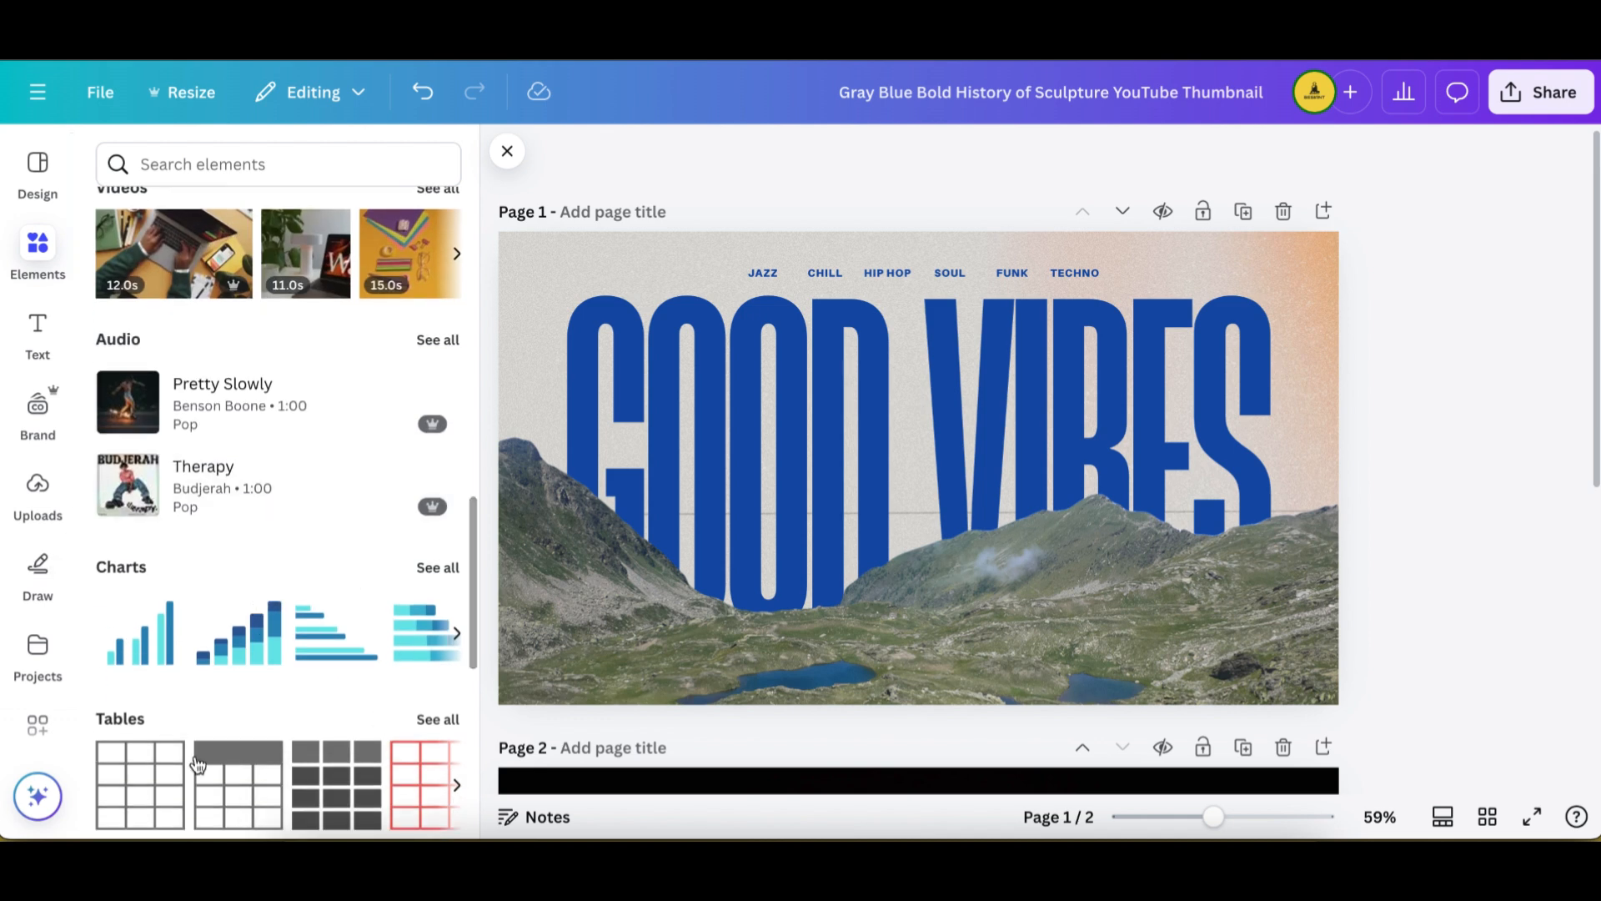
scroll(200, 750, down, 2)
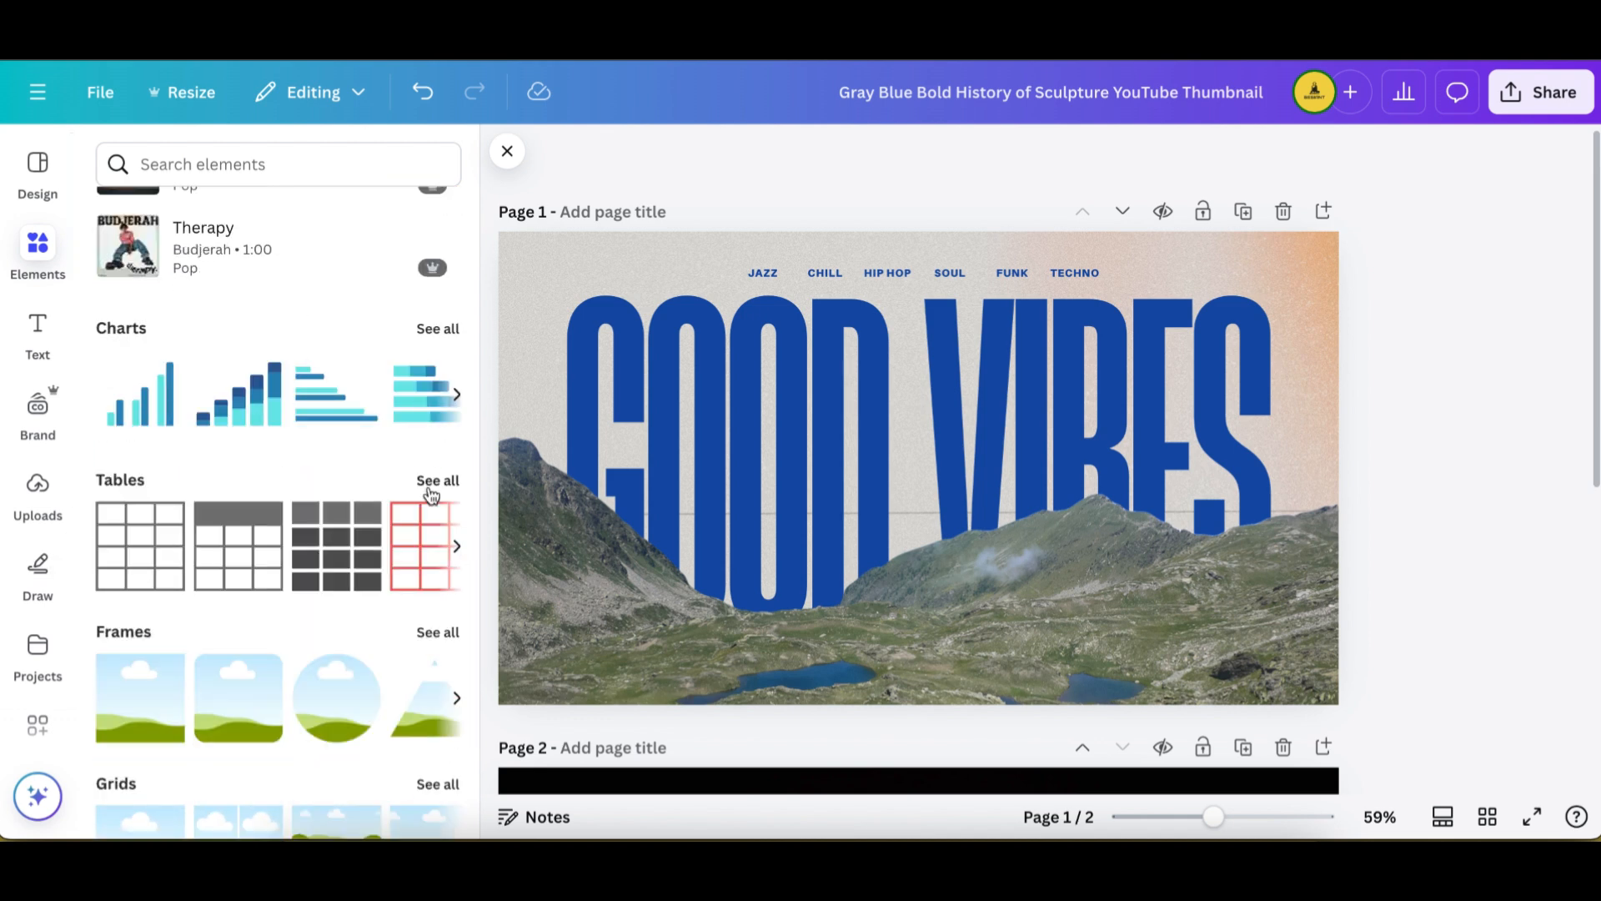
scroll(320, 484, up, 2)
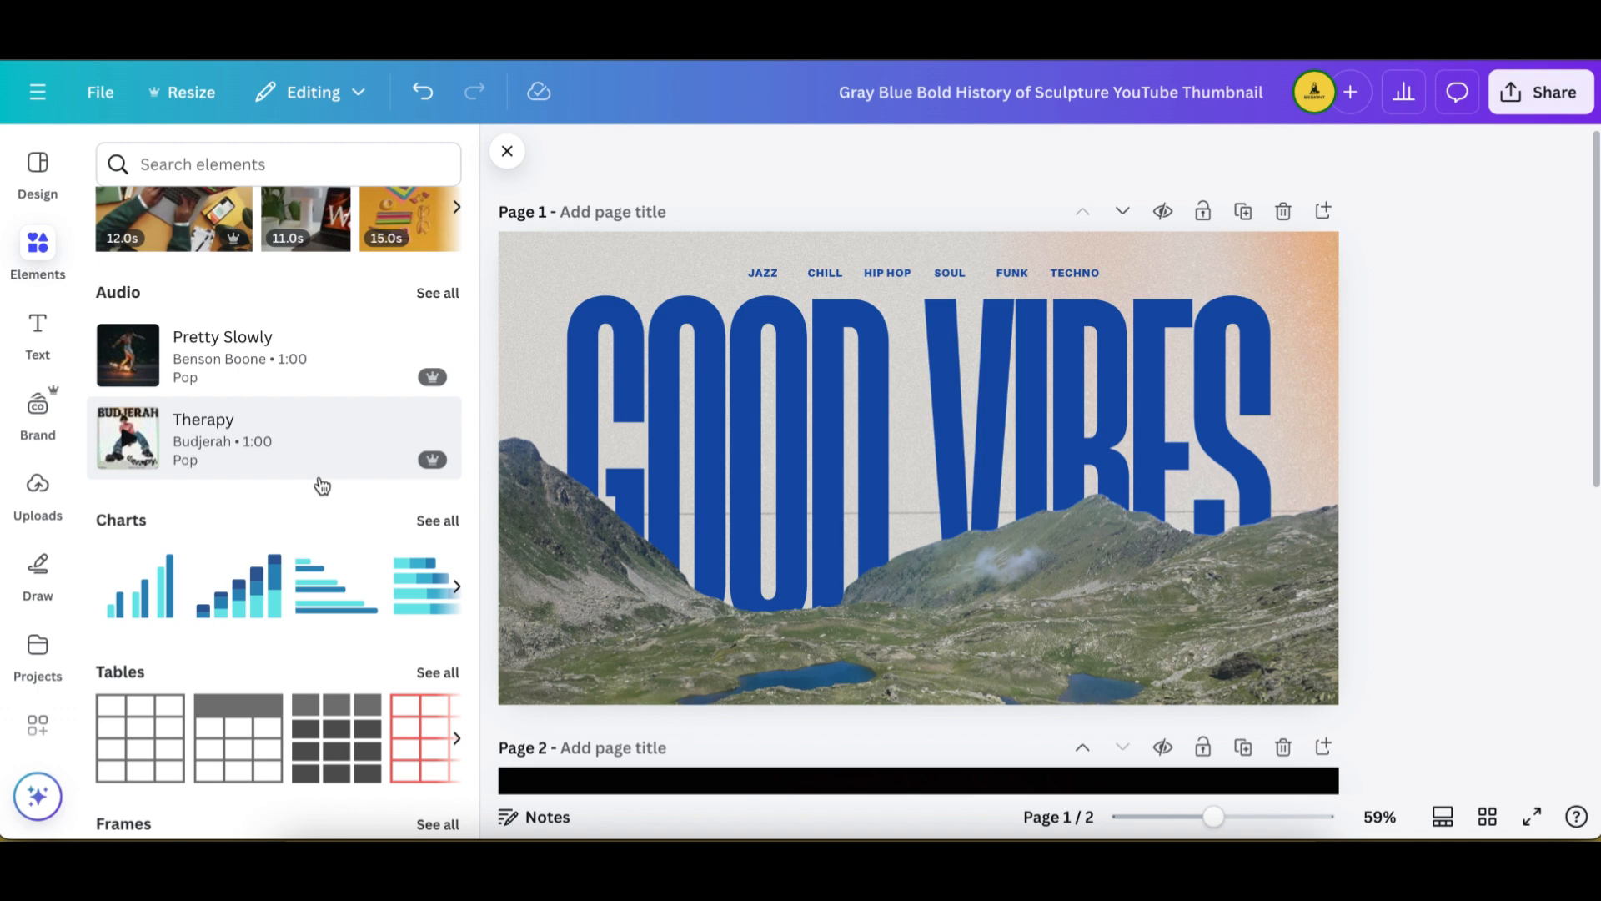
scroll(322, 486, up, 10)
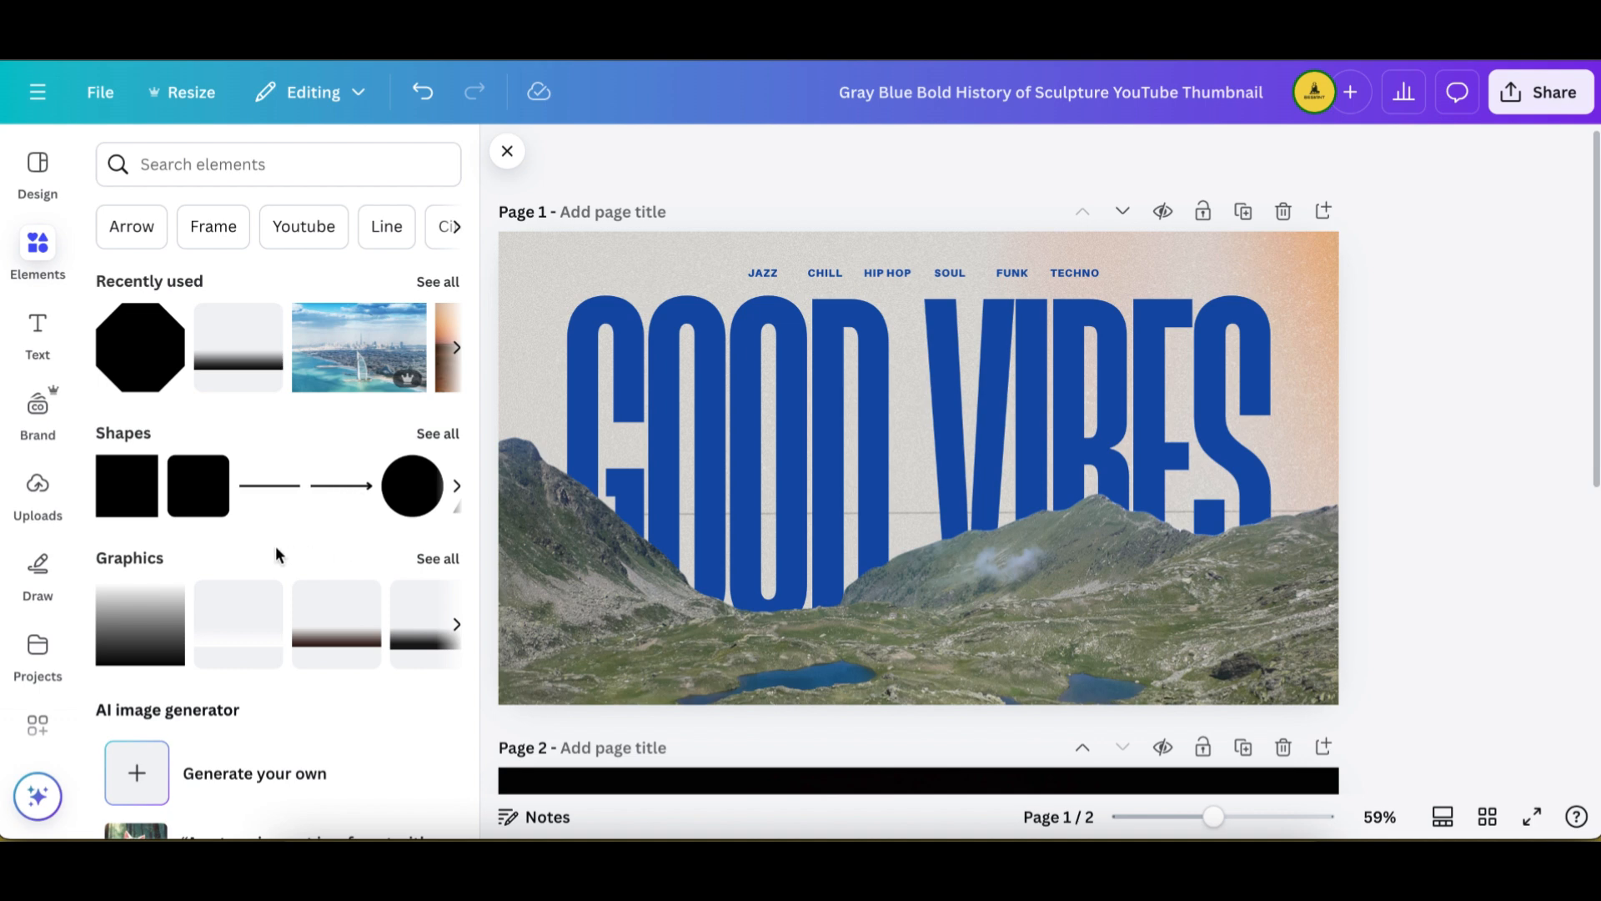
Add a square from the full Shapes collection to page 1 and move it between the words GOOD and VIBES
click(432, 435)
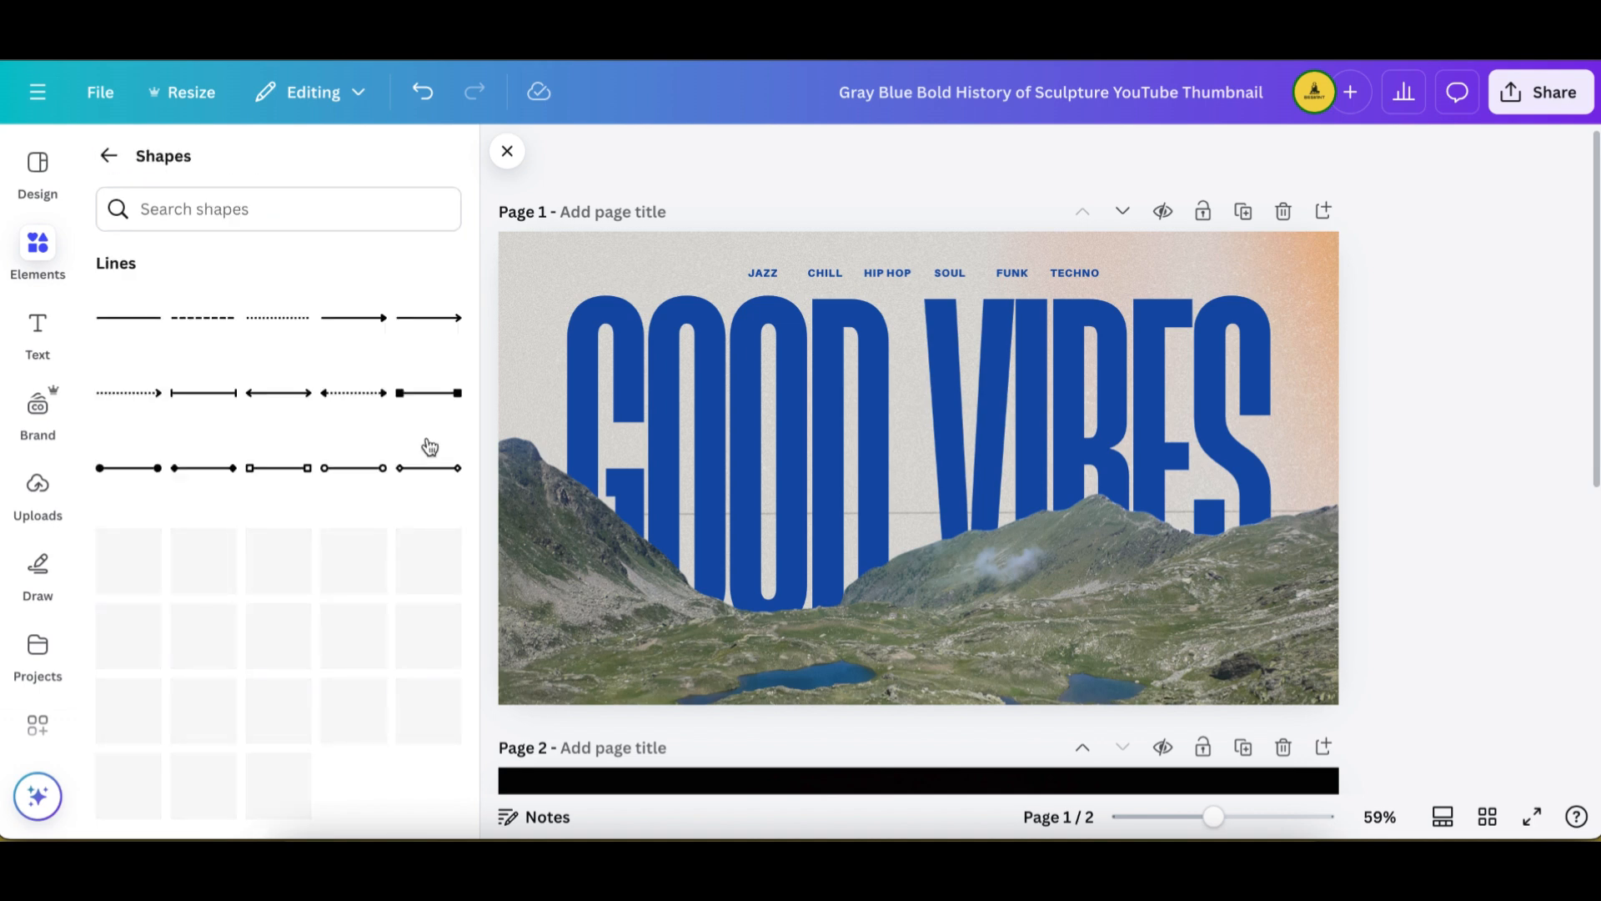
scroll(280, 584, down, 4)
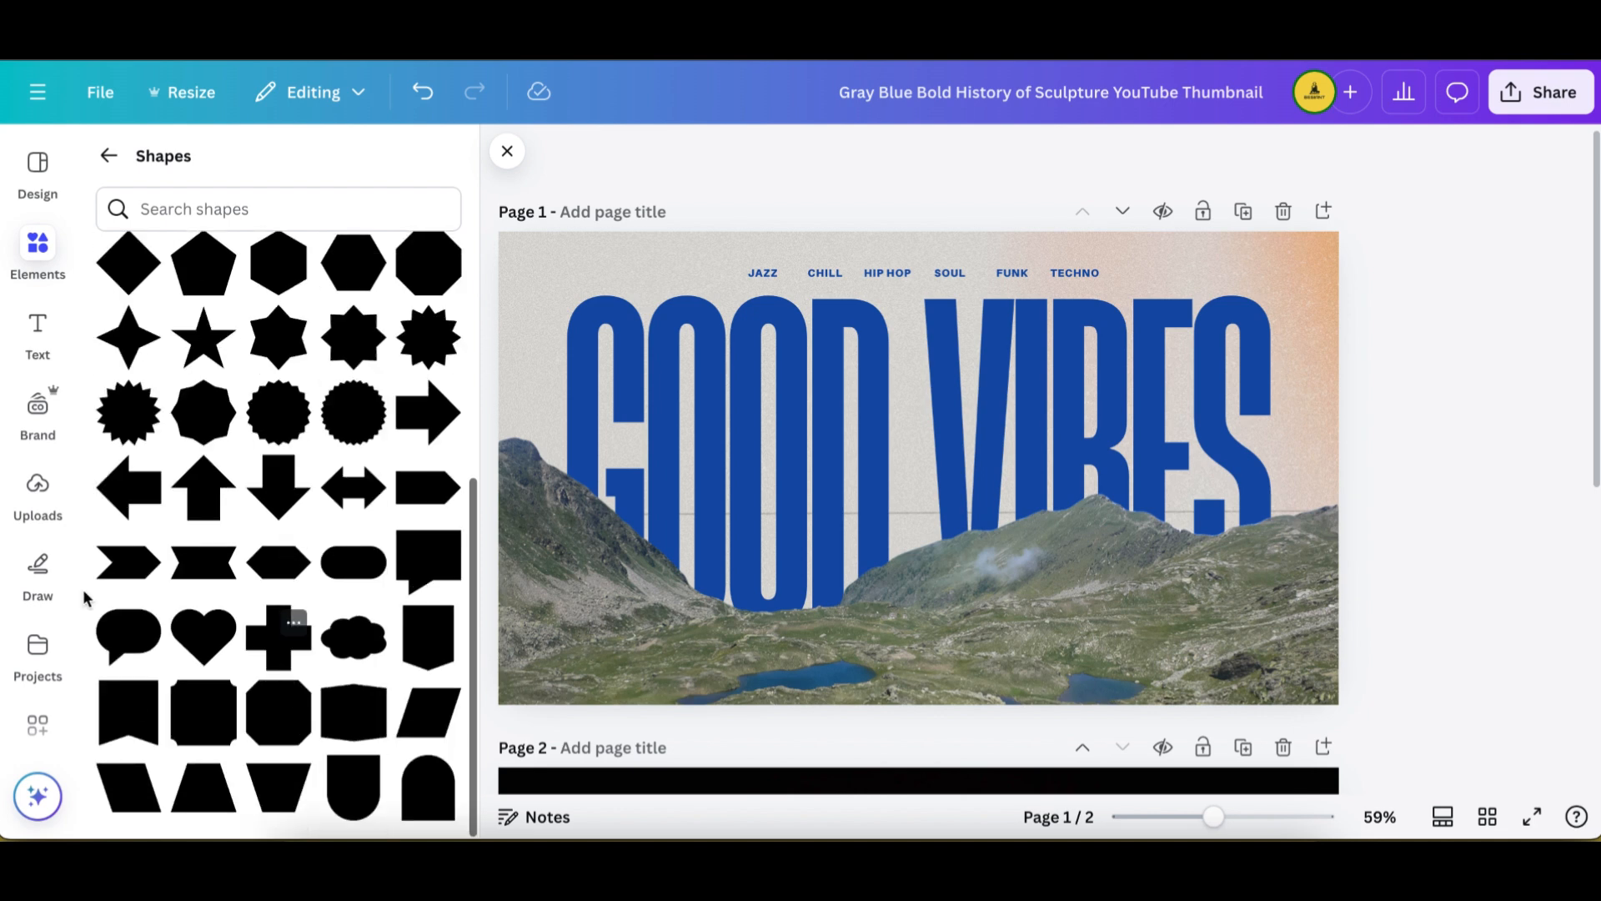
scroll(288, 325, up, 3)
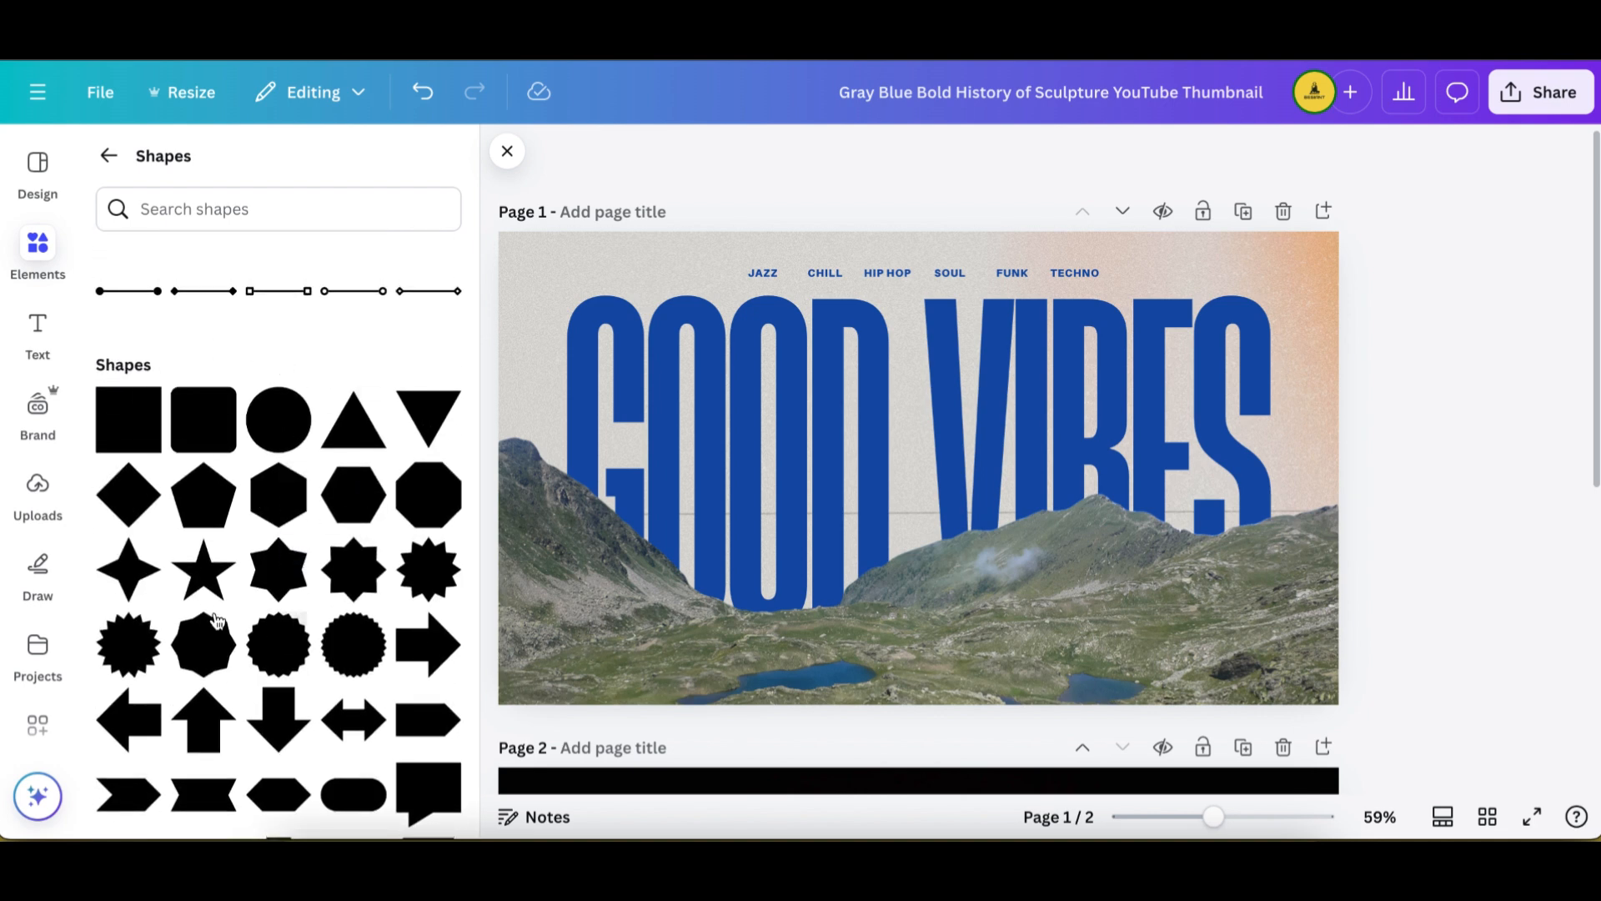
scroll(217, 417, up, 3)
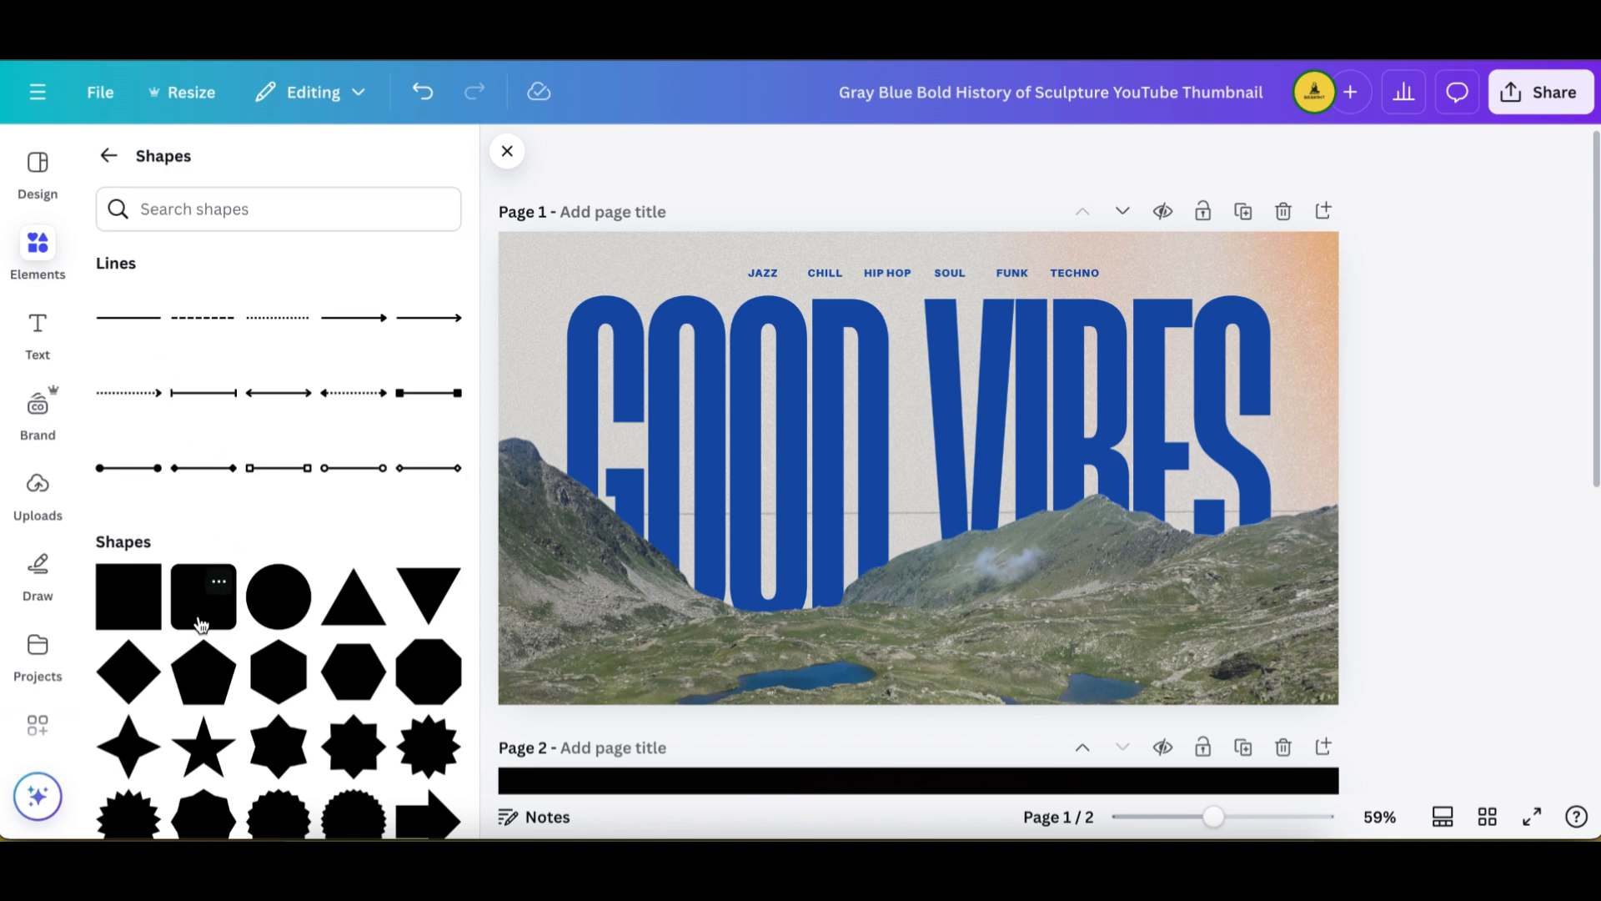
click(137, 620)
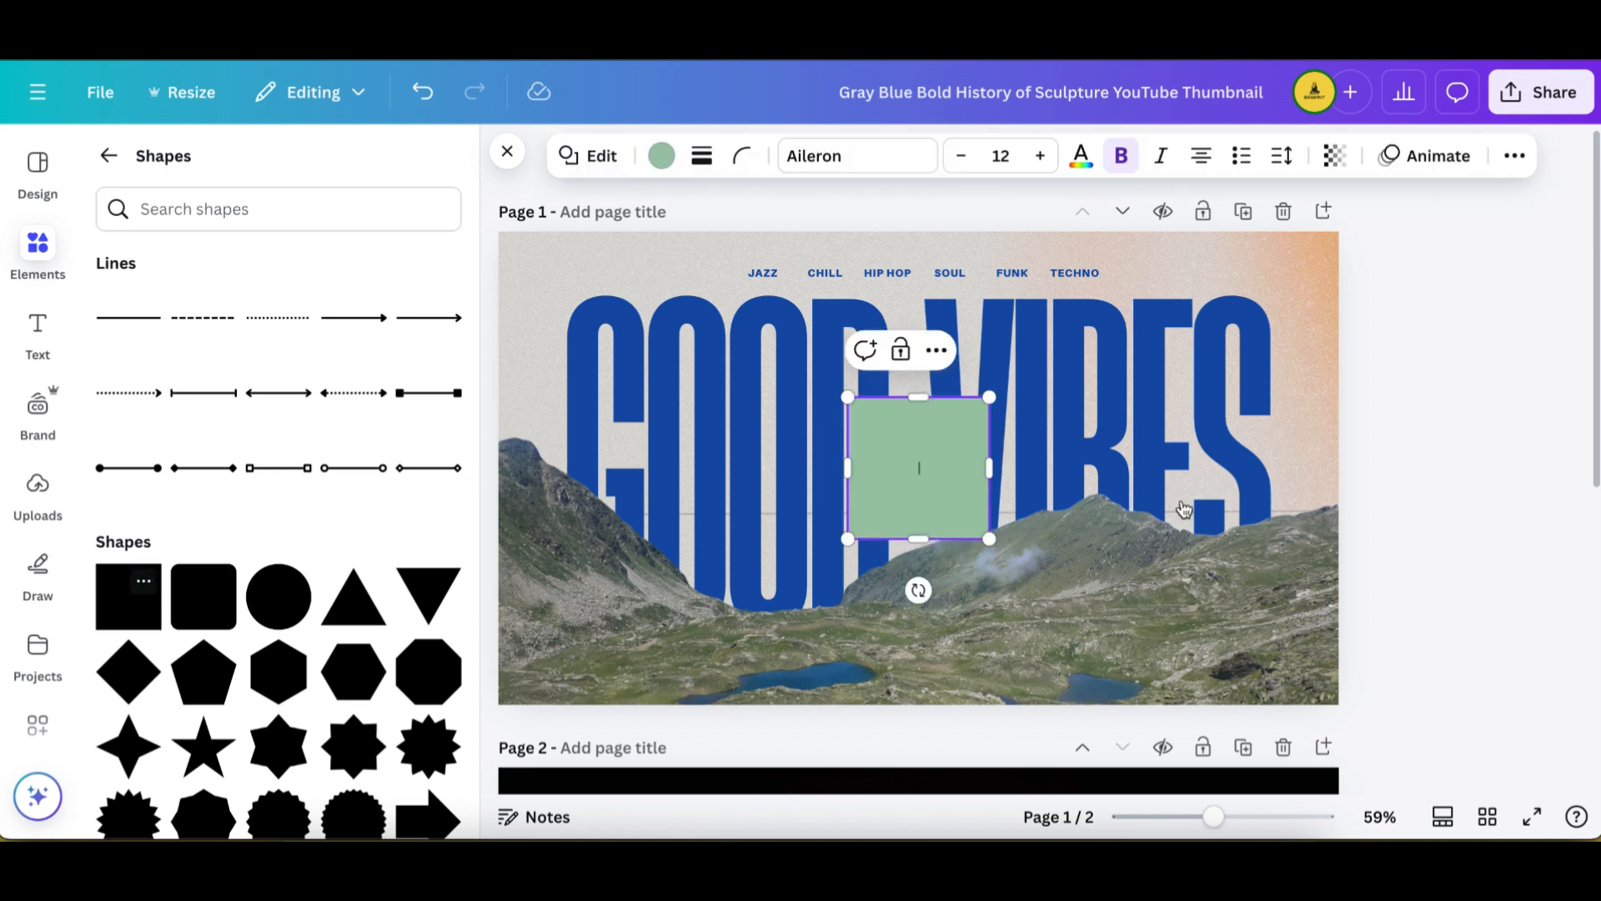
drag(954, 451, 1004, 461)
mouse_move(906, 470)
mouse_down()
mouse_move(572, 475)
mouse_move(902, 468)
mouse_up()
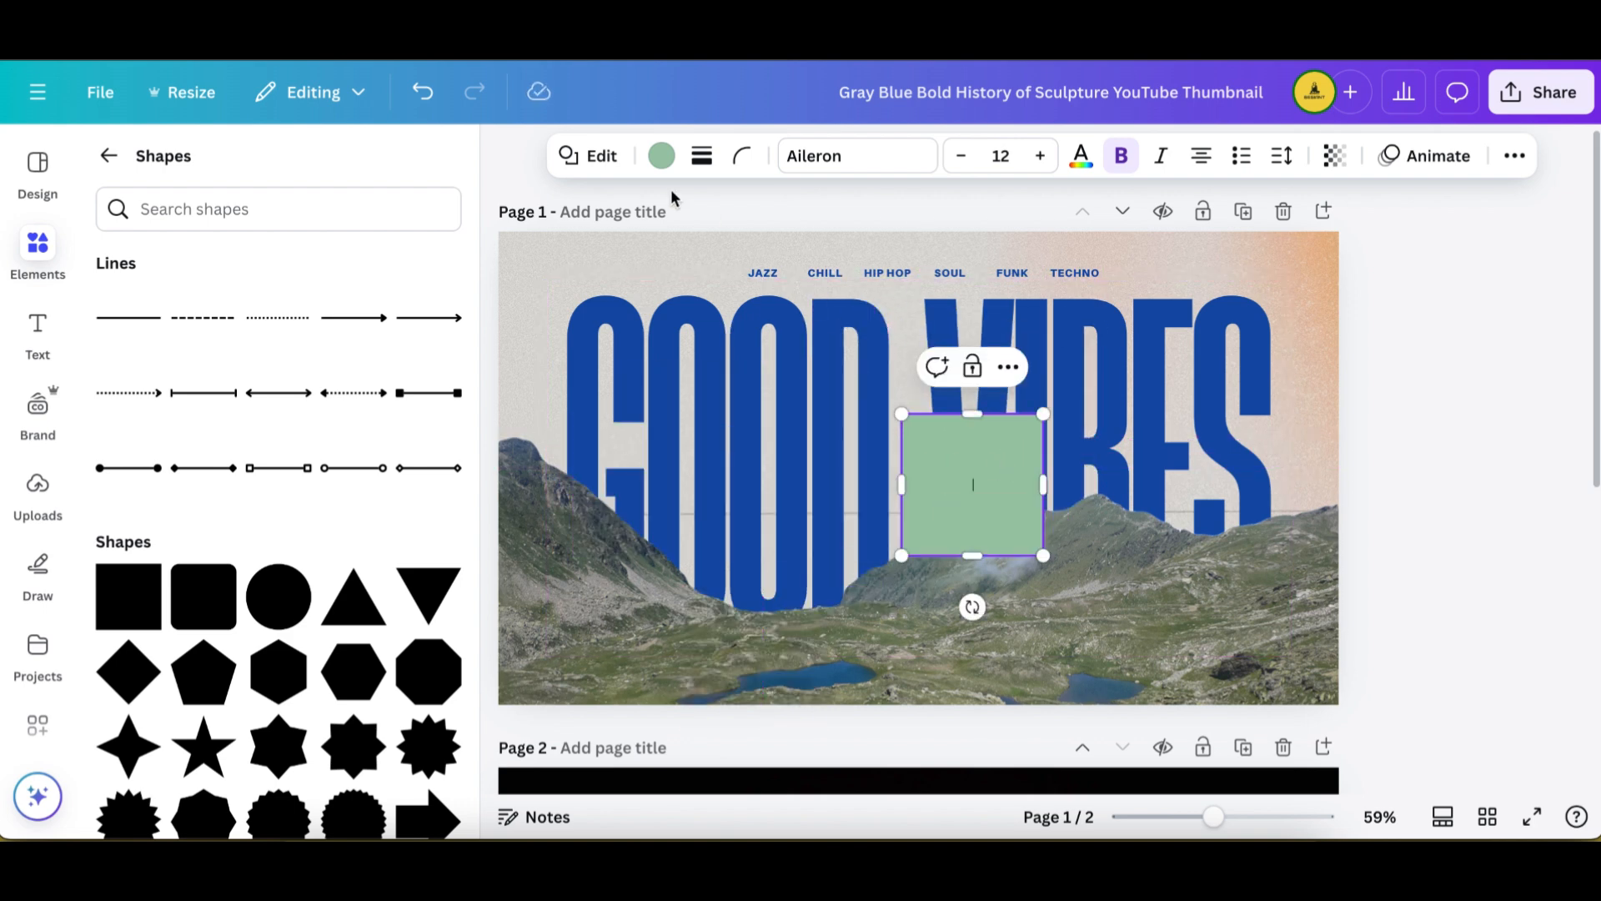
Fill the square with the document's blue and reshape it to about 79 x 471 px over the second O of GOOD
click(662, 156)
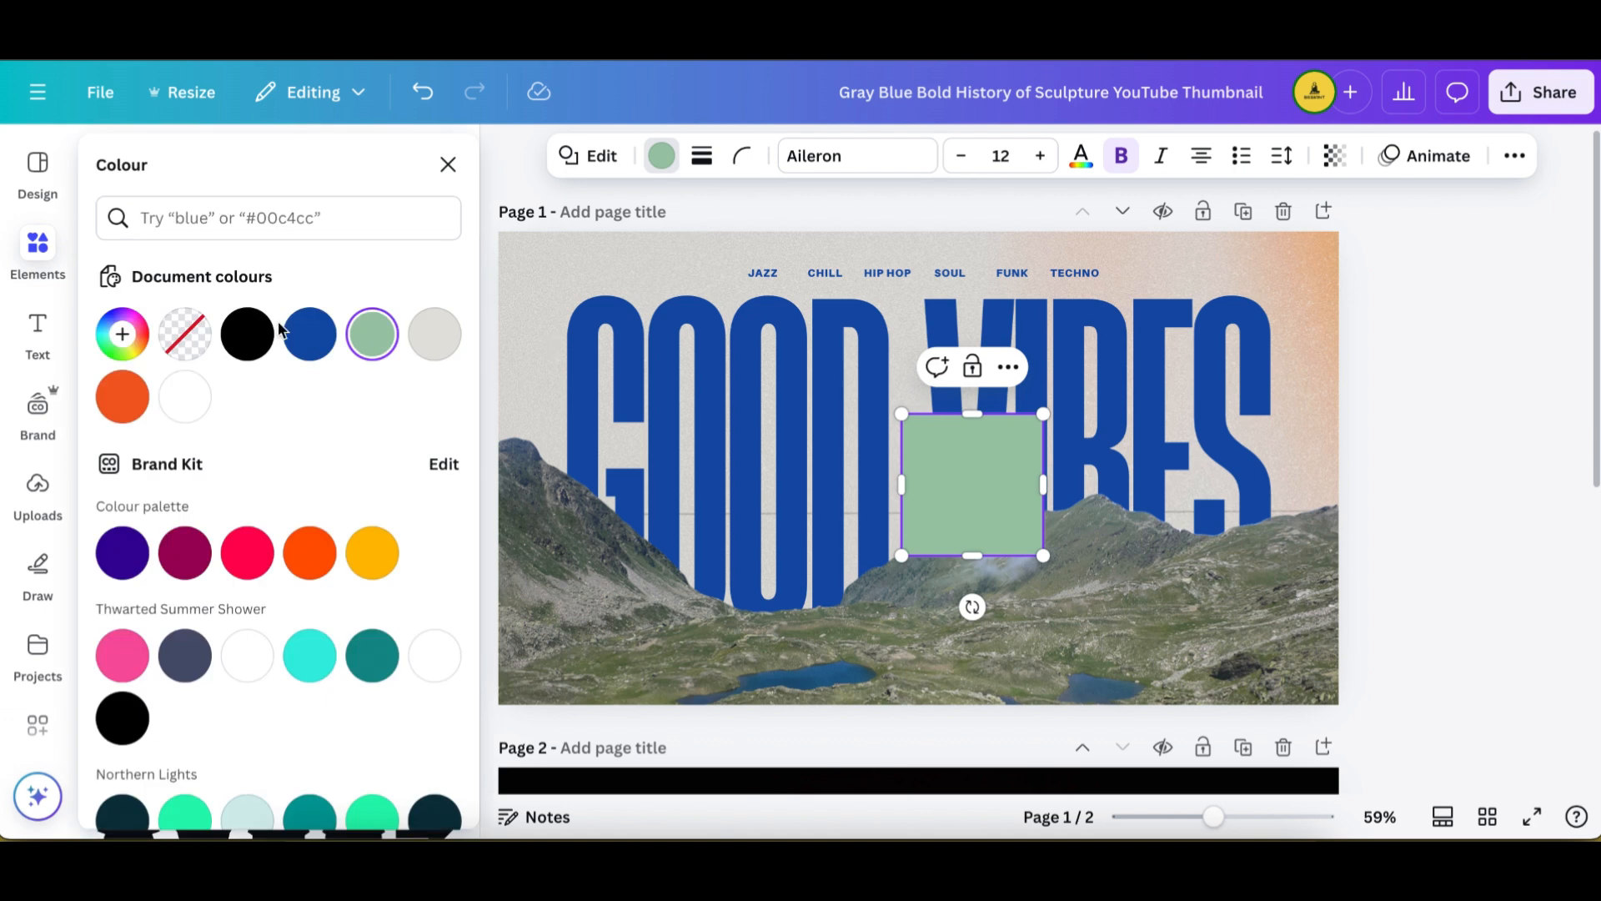
click(310, 334)
drag(972, 487, 774, 369)
drag(767, 454, 767, 620)
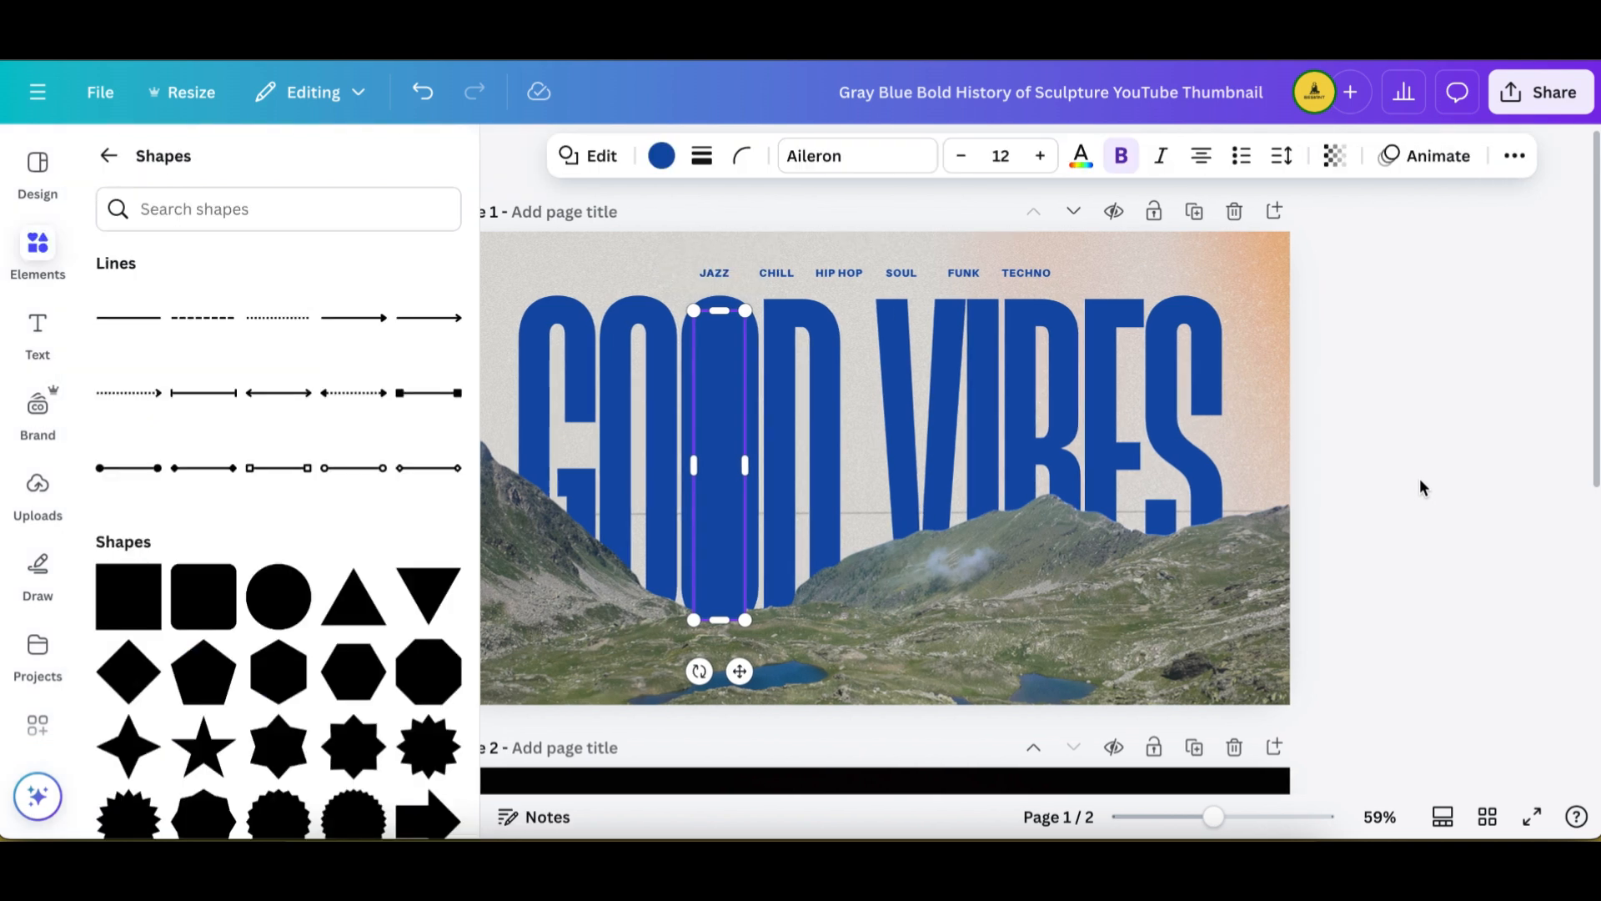
click(1422, 488)
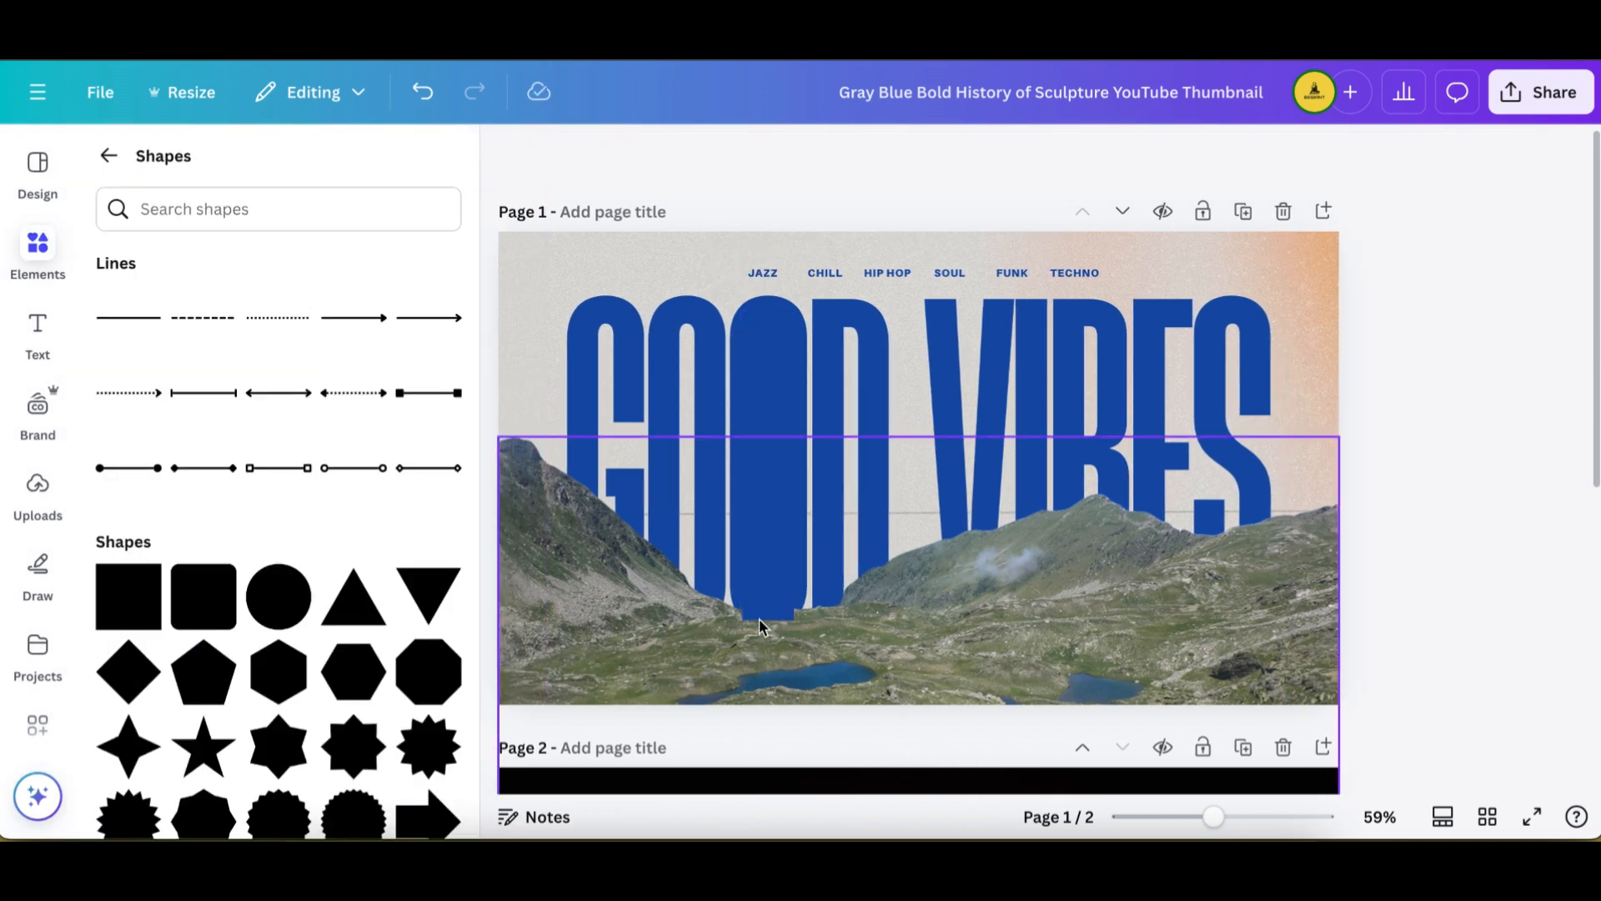
Move the mountain photo's layer directly above the blue rectangle, then show the photo's Arrange settings
click(762, 447)
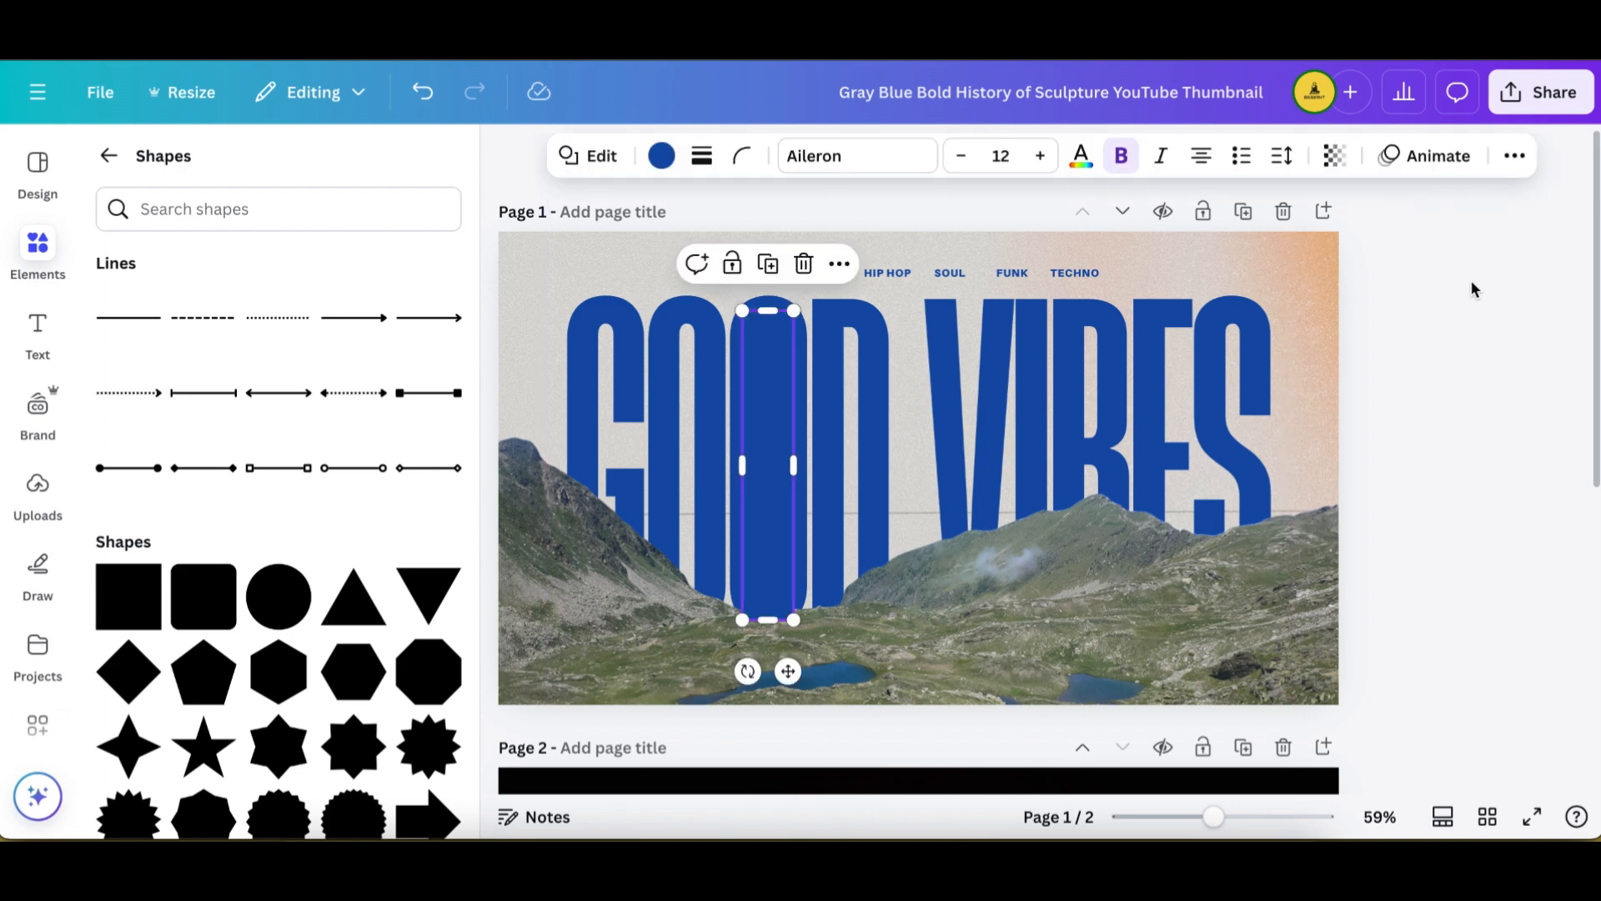
click(1516, 157)
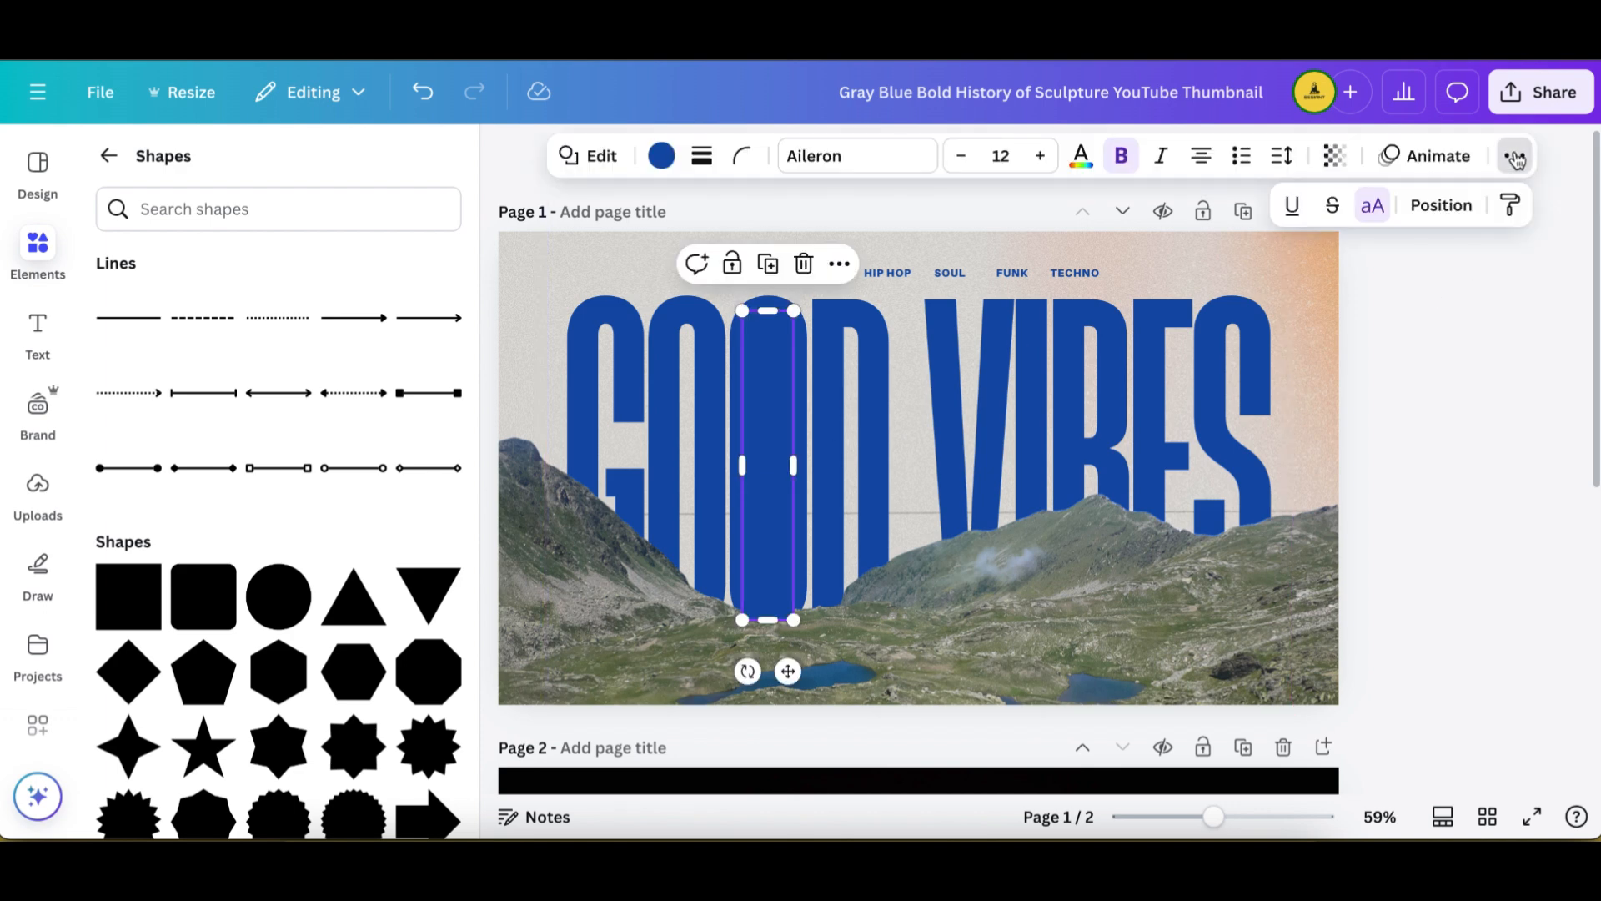
click(1441, 206)
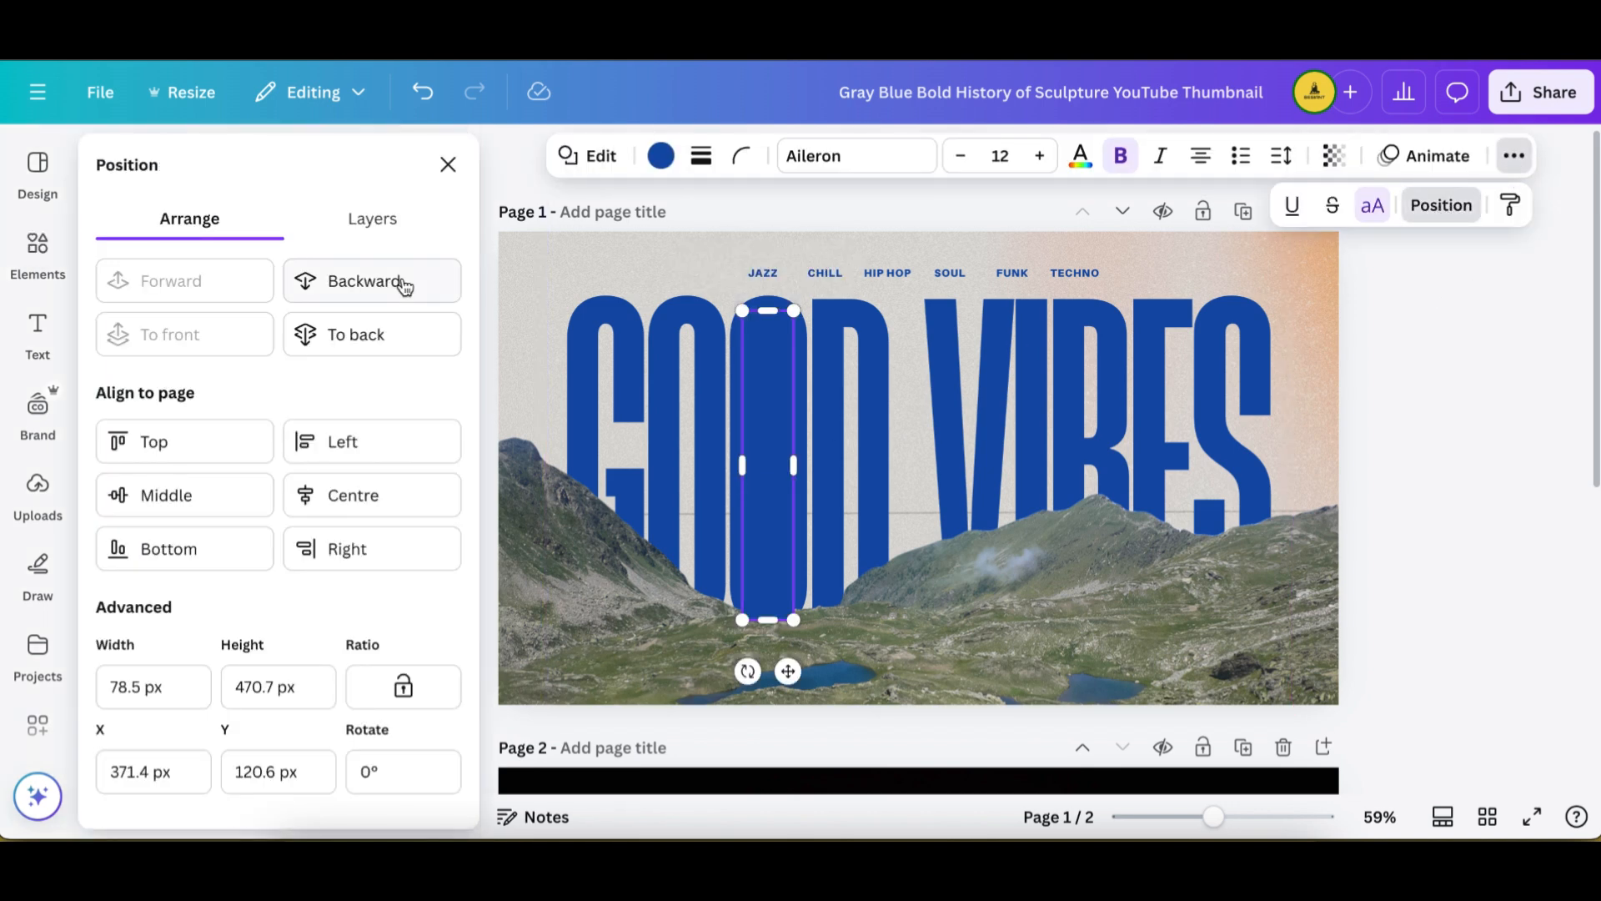
click(385, 230)
scroll(294, 643, down, 3)
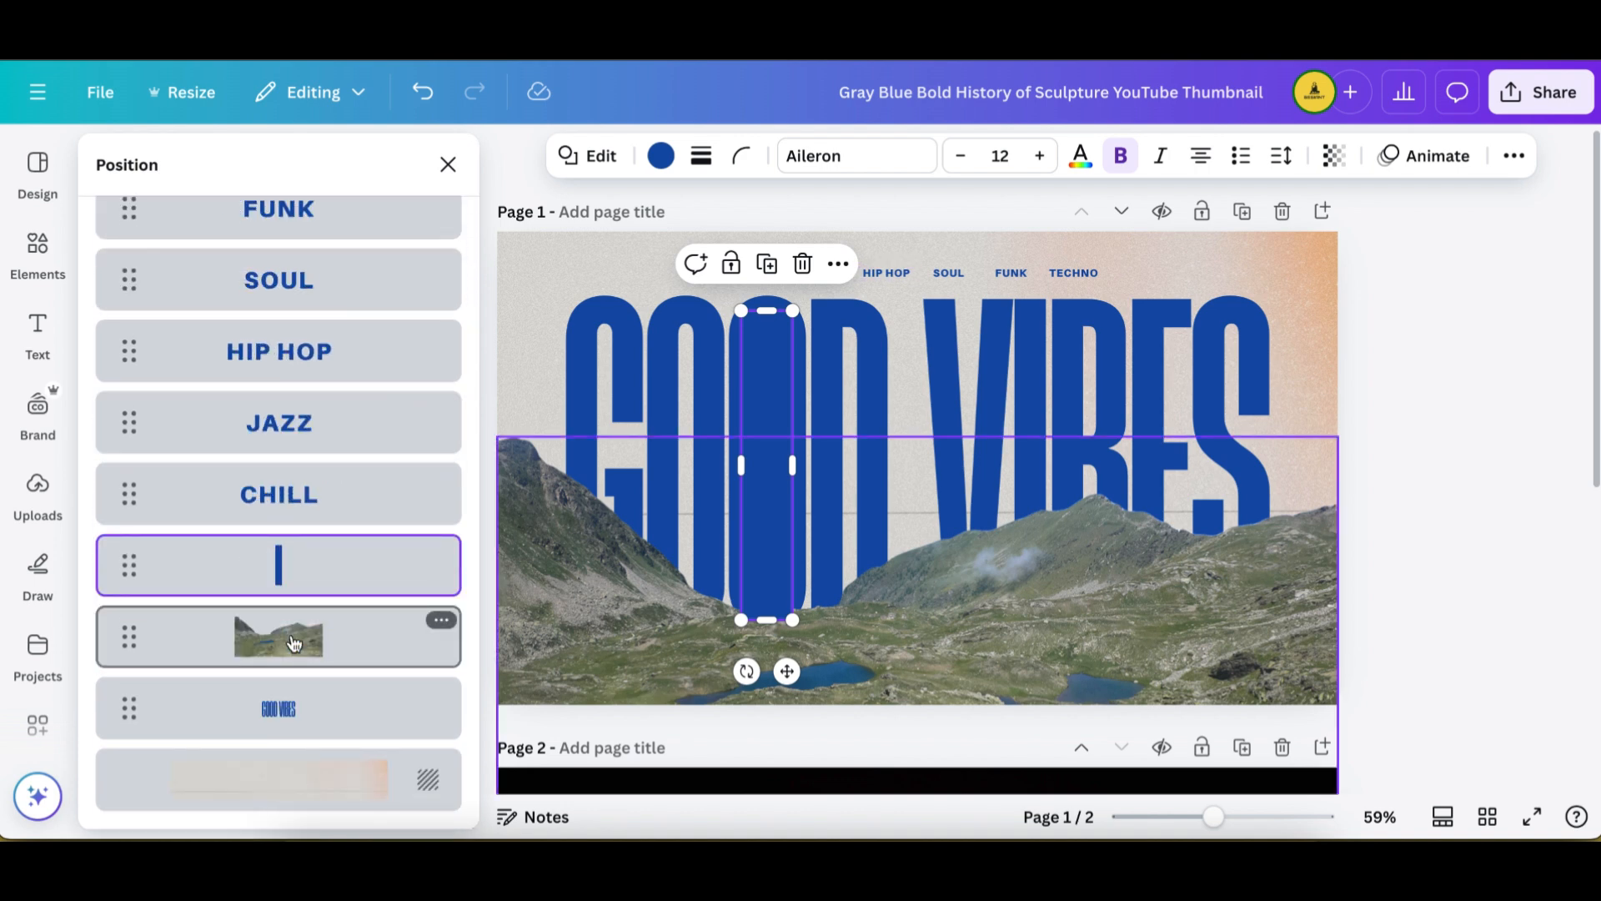
click(293, 642)
drag(287, 636, 272, 538)
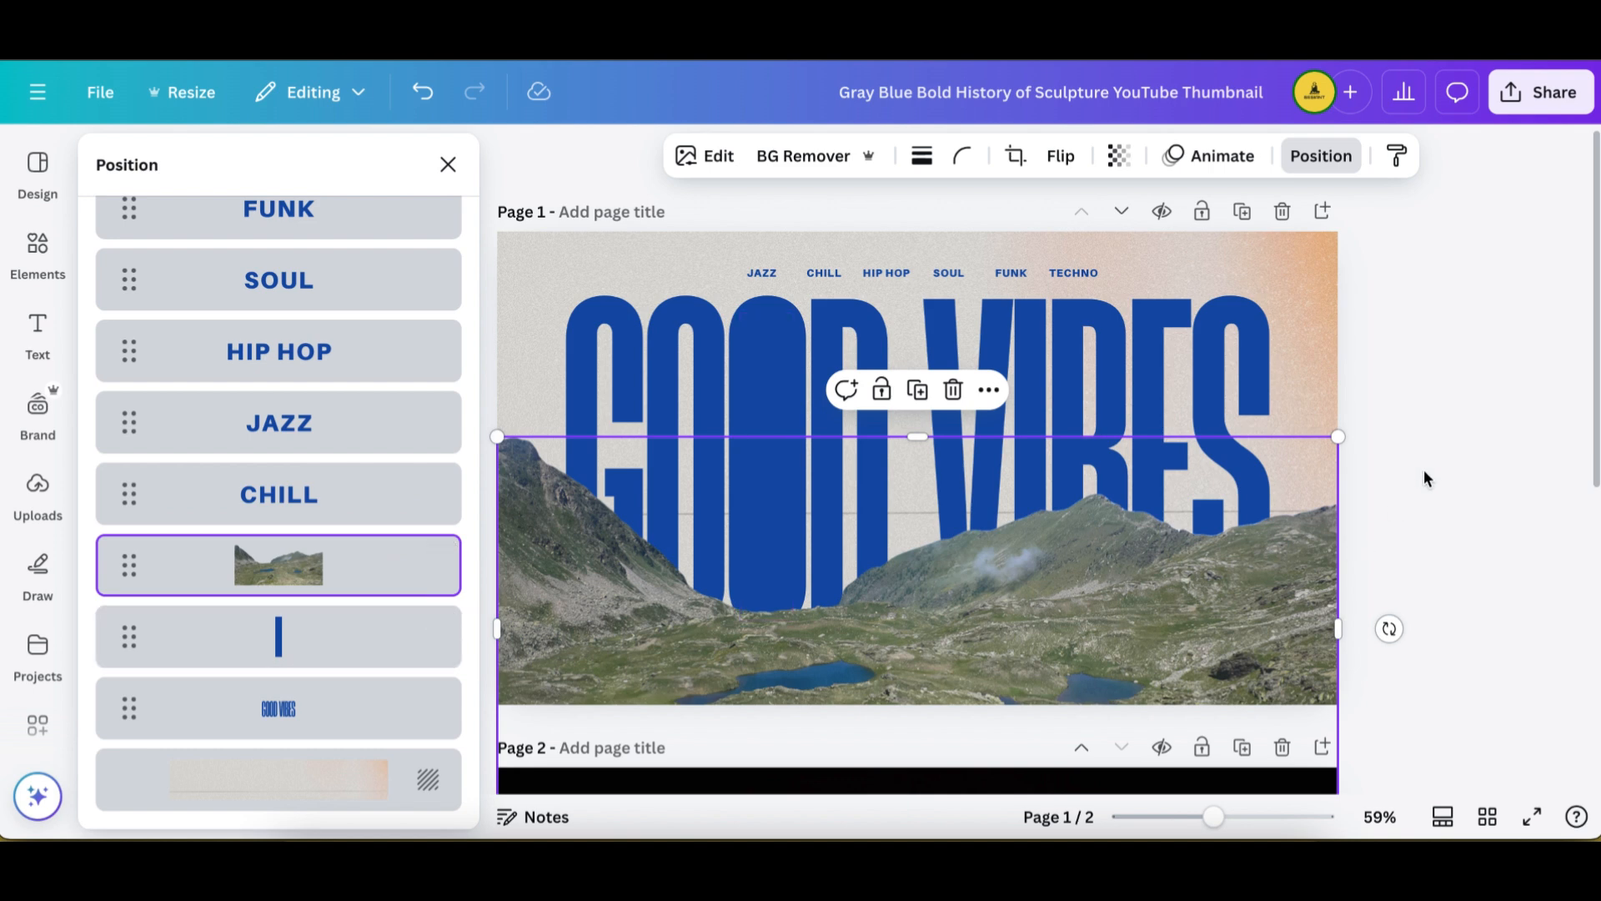
scroll(404, 404, up, 3)
click(176, 222)
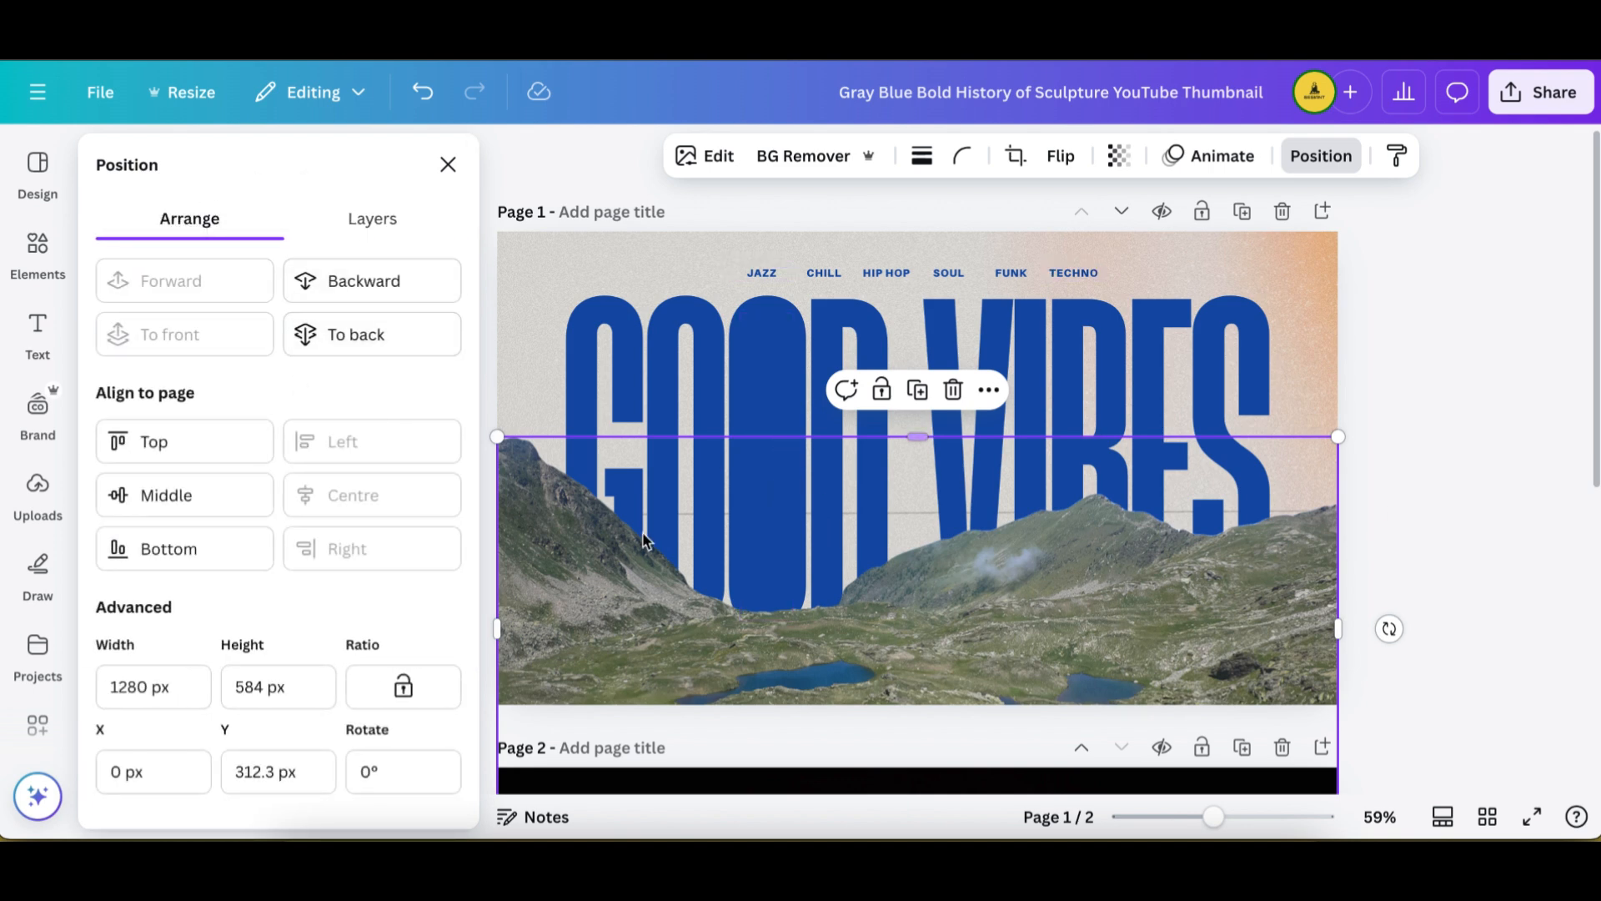
Send the mountain photo to the back of page 1, bring it to the front again, and deselect it
click(386, 338)
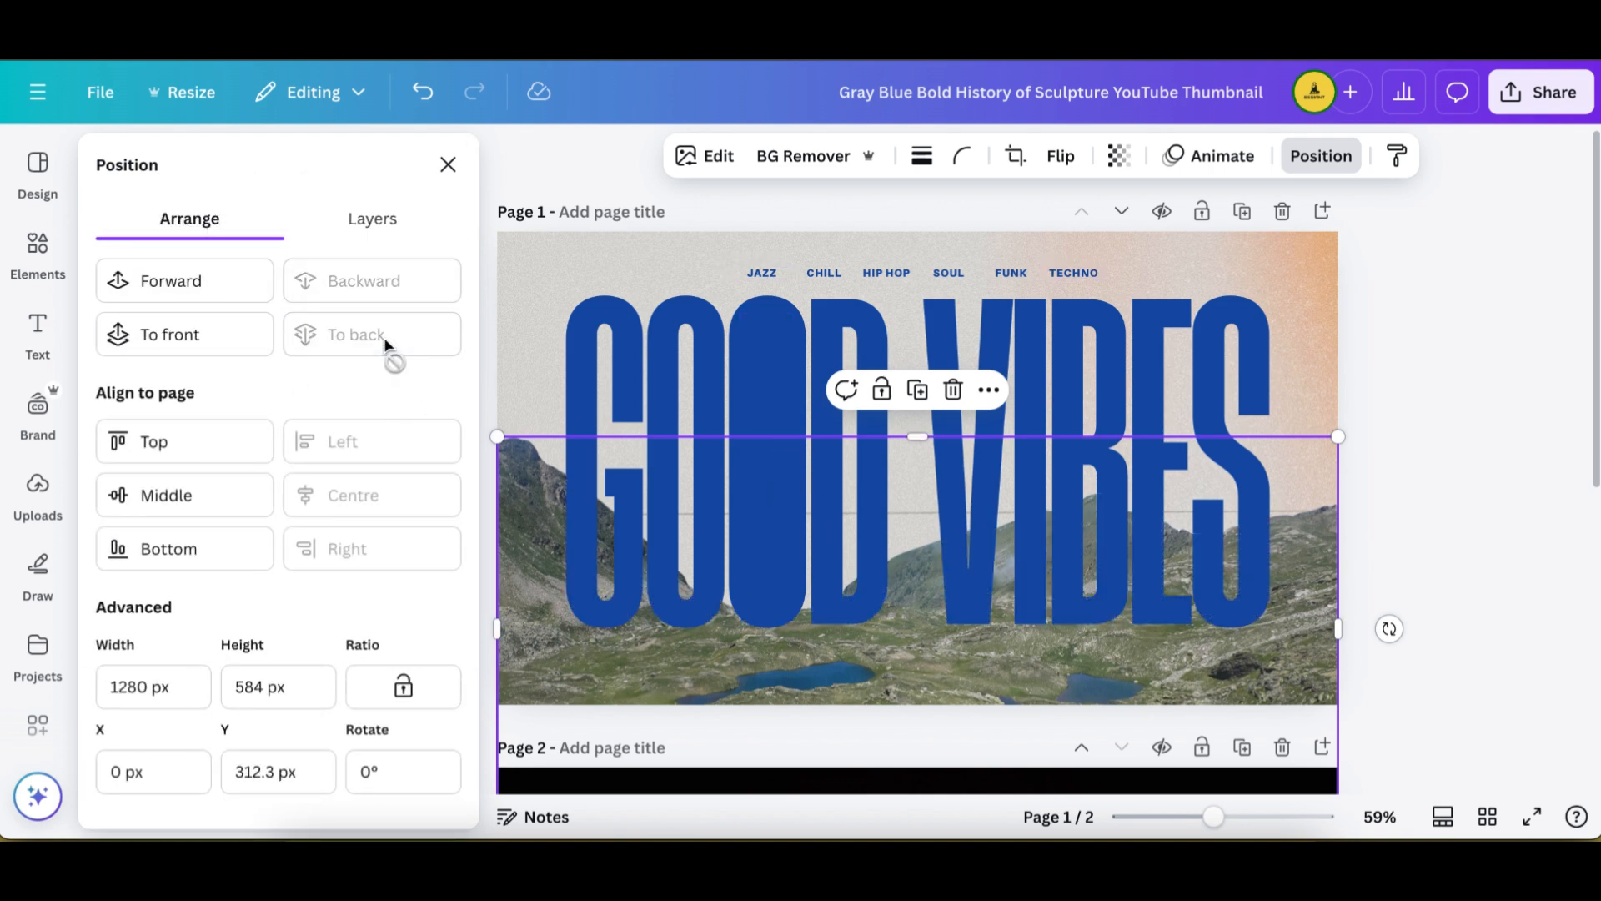
click(178, 338)
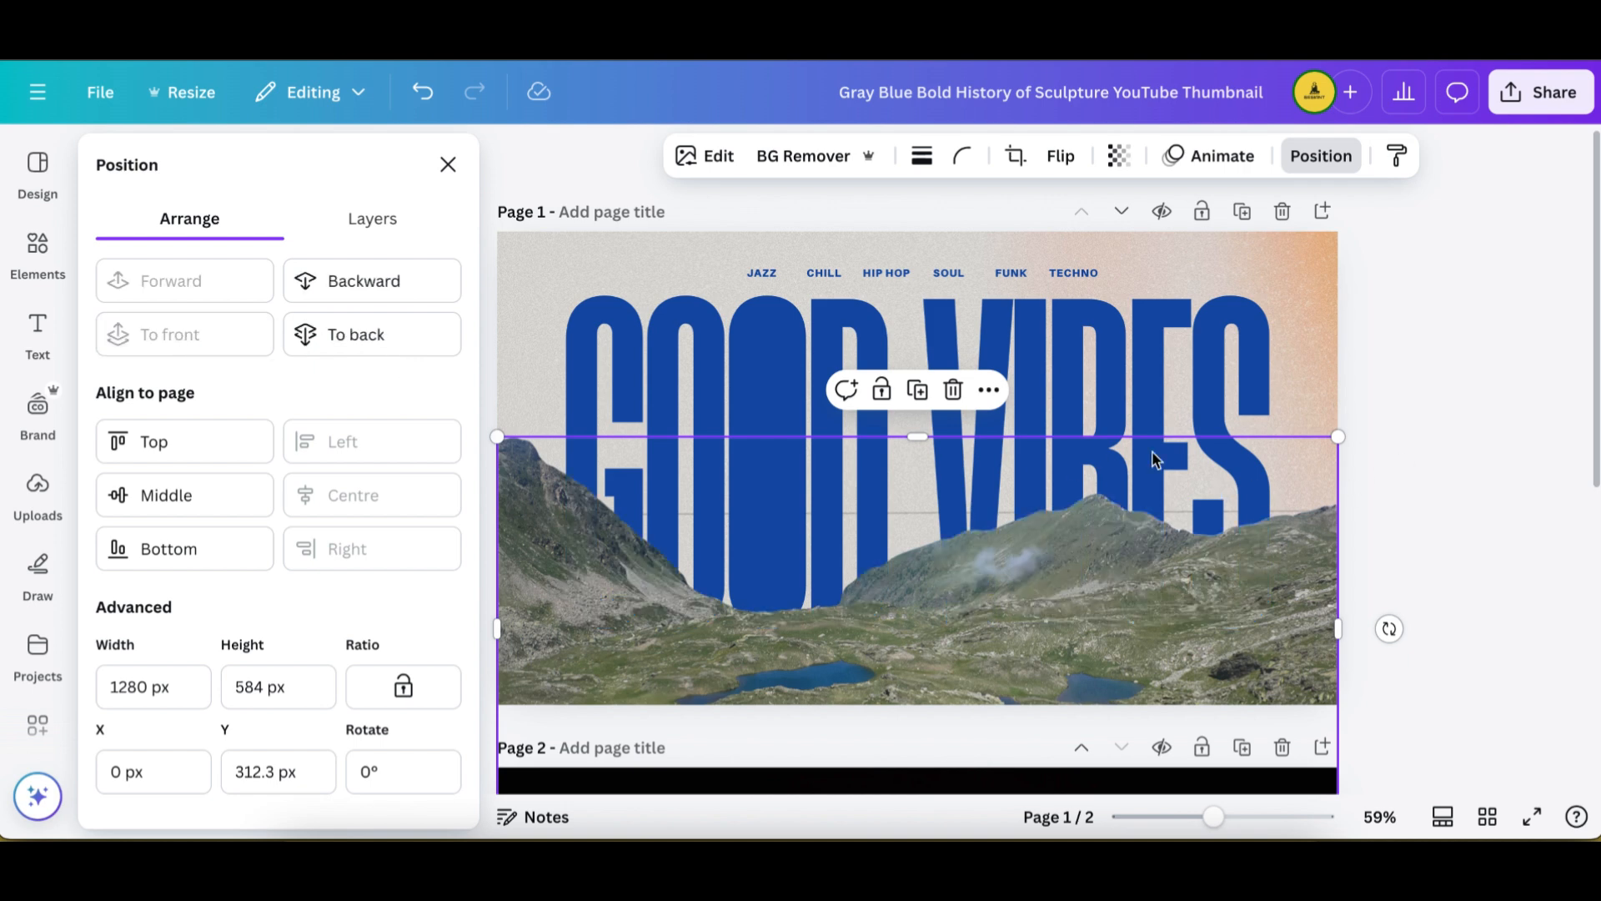
click(1443, 473)
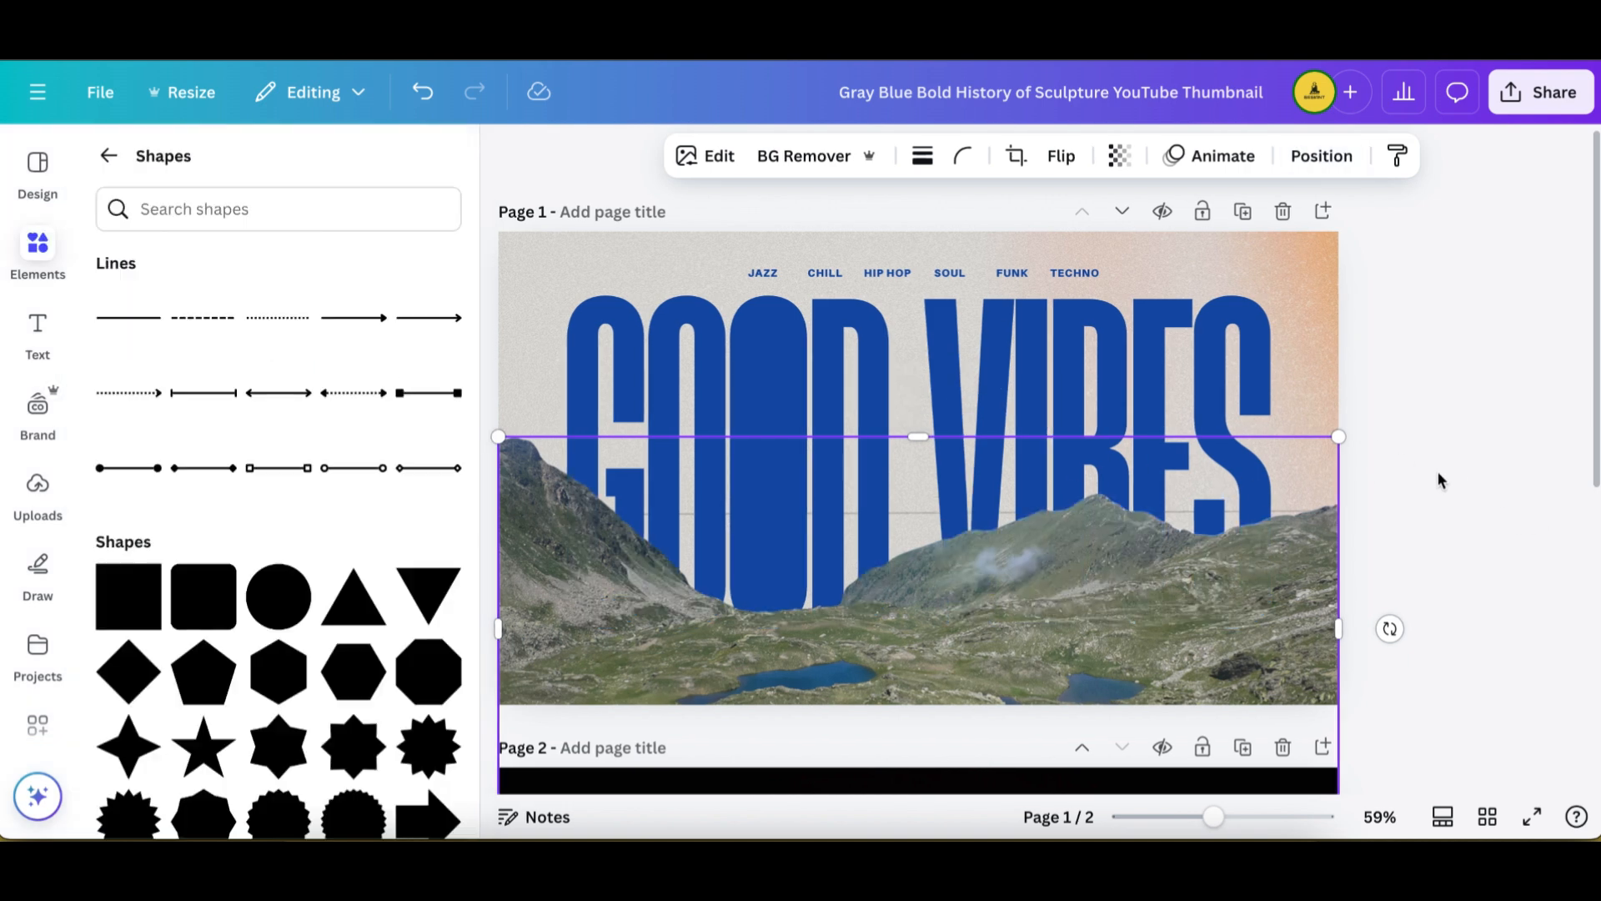
click(1438, 470)
Search the Elements library for "lens flare" and look through the graphics, photos, videos and audio offered
click(125, 156)
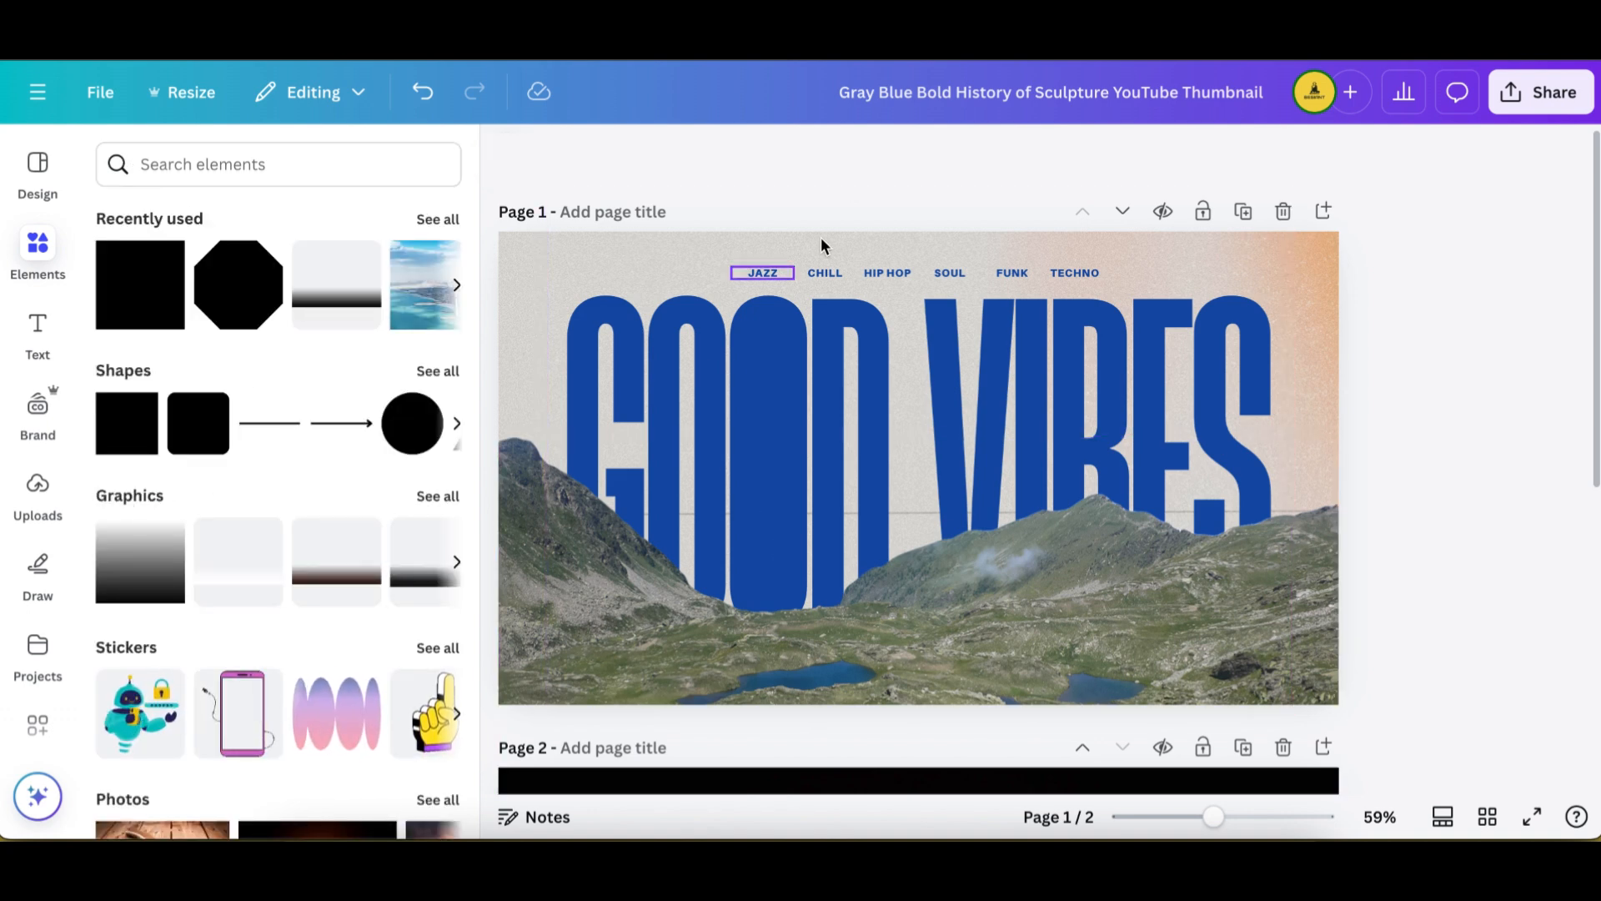
click(228, 164)
text(l)
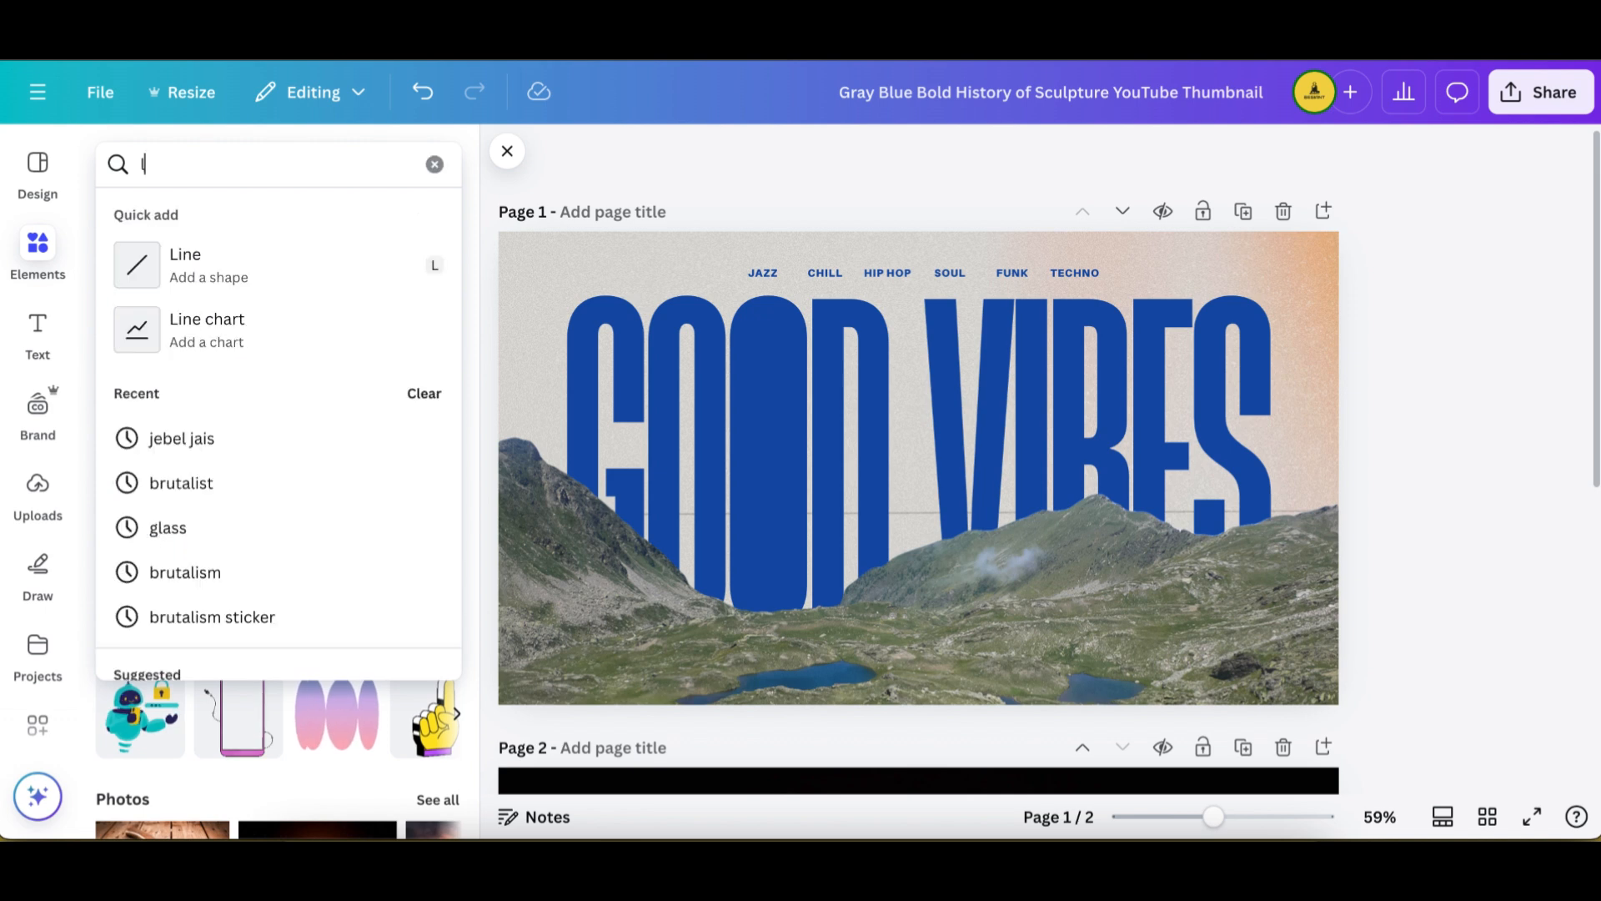
text(ens flare)
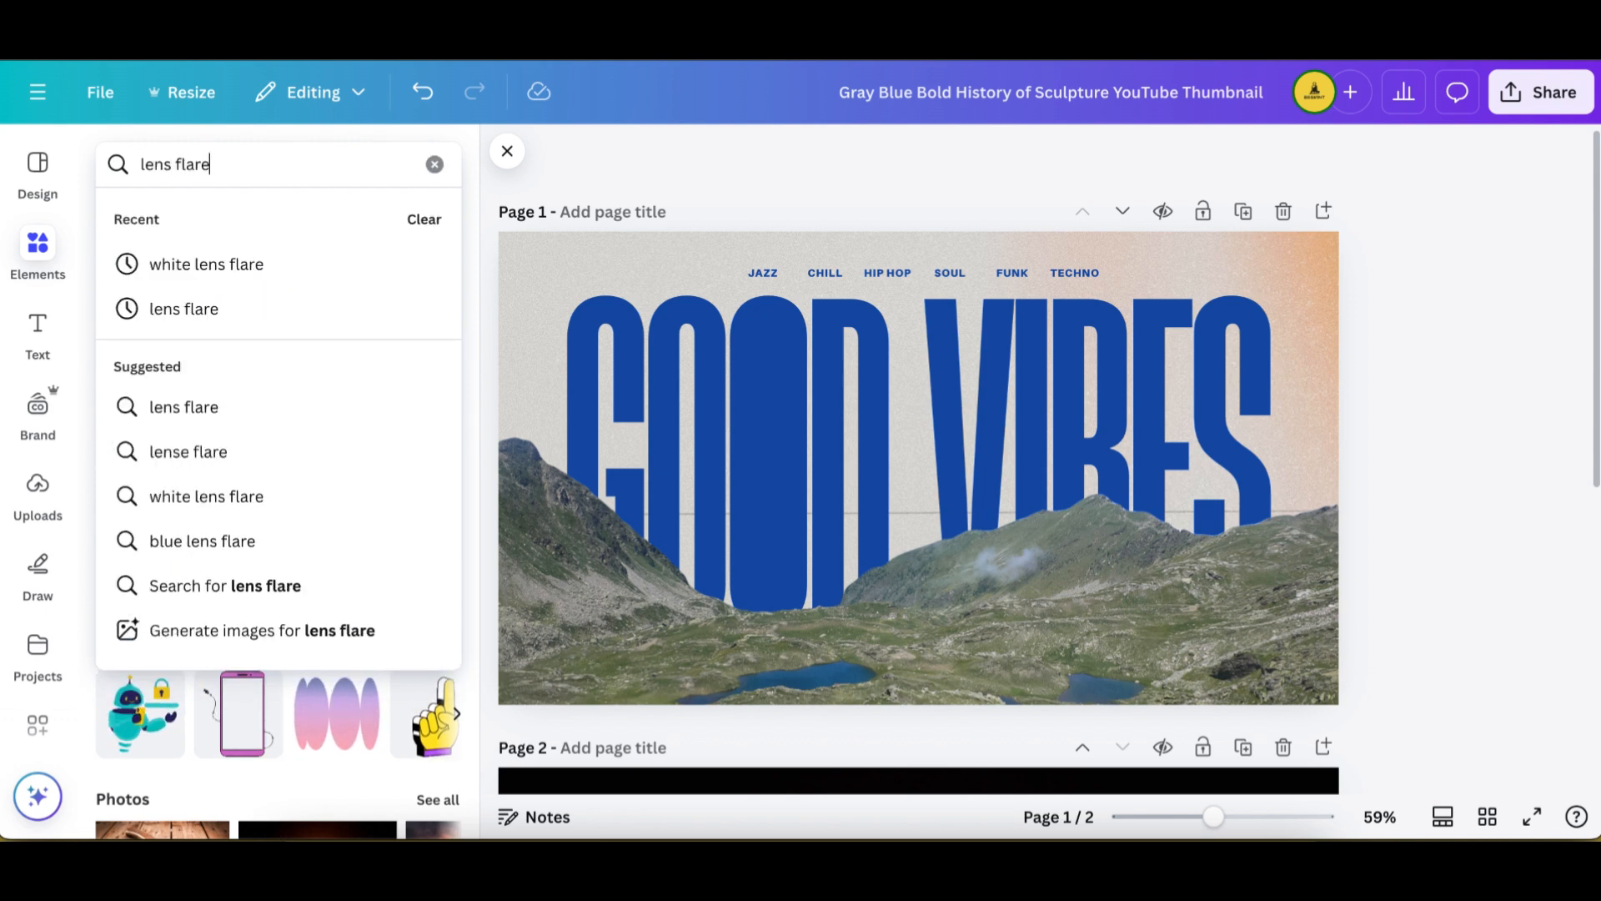
key(Return)
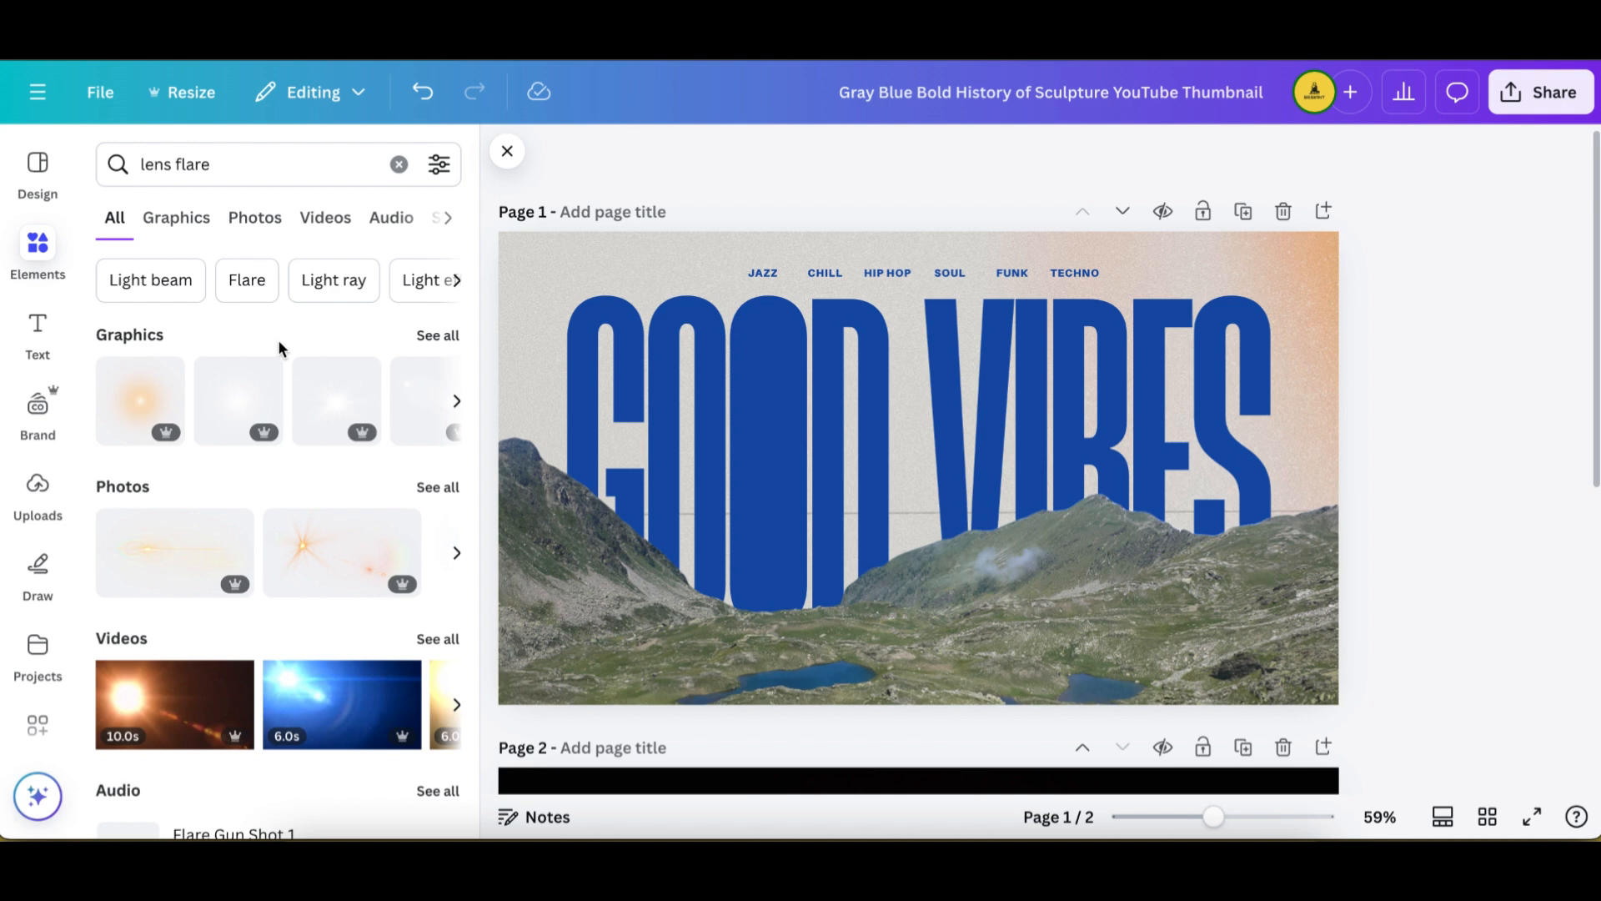
scroll(277, 339, down, 1)
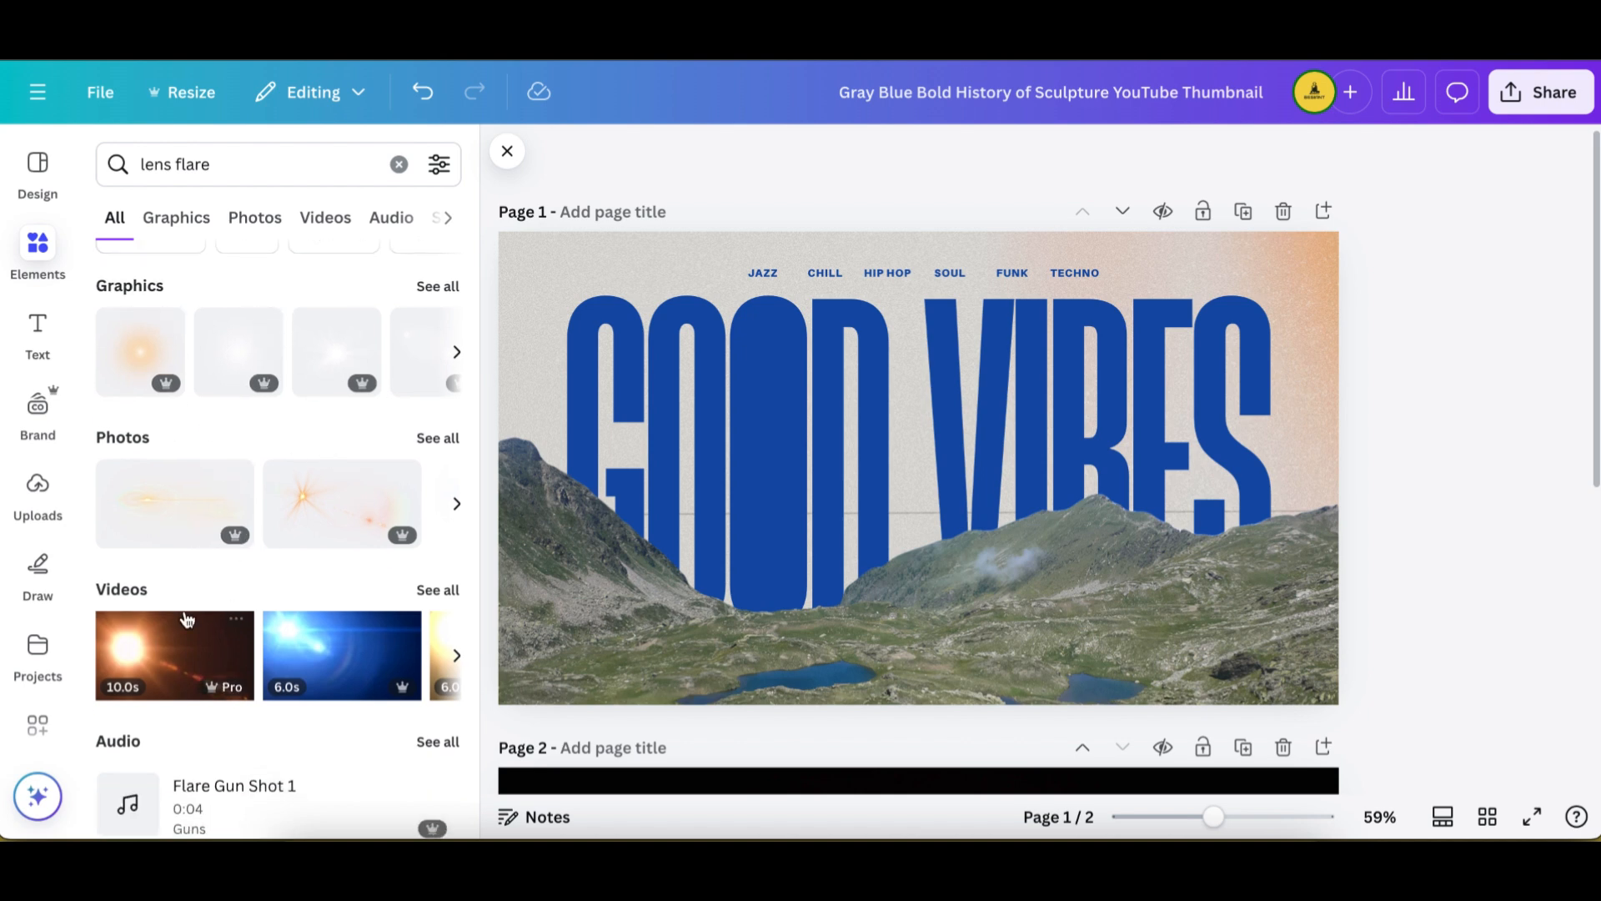
scroll(186, 618, down, 2)
scroll(264, 472, up, 3)
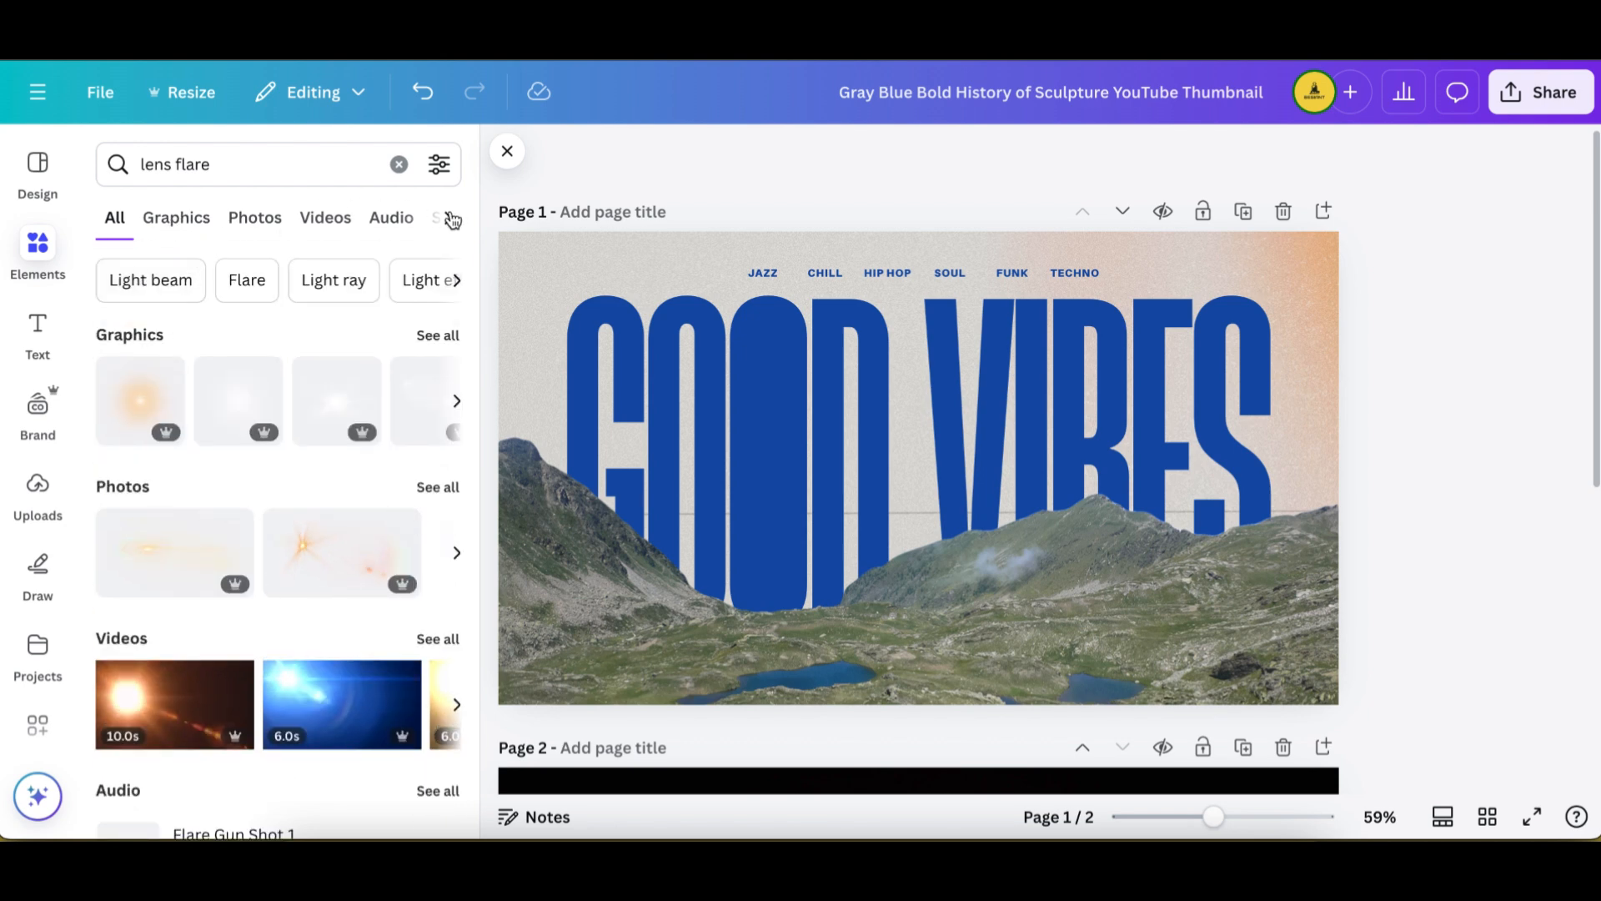
Add the soft orange lens flare from the graphics results and place it over the second O of GOOD
click(171, 222)
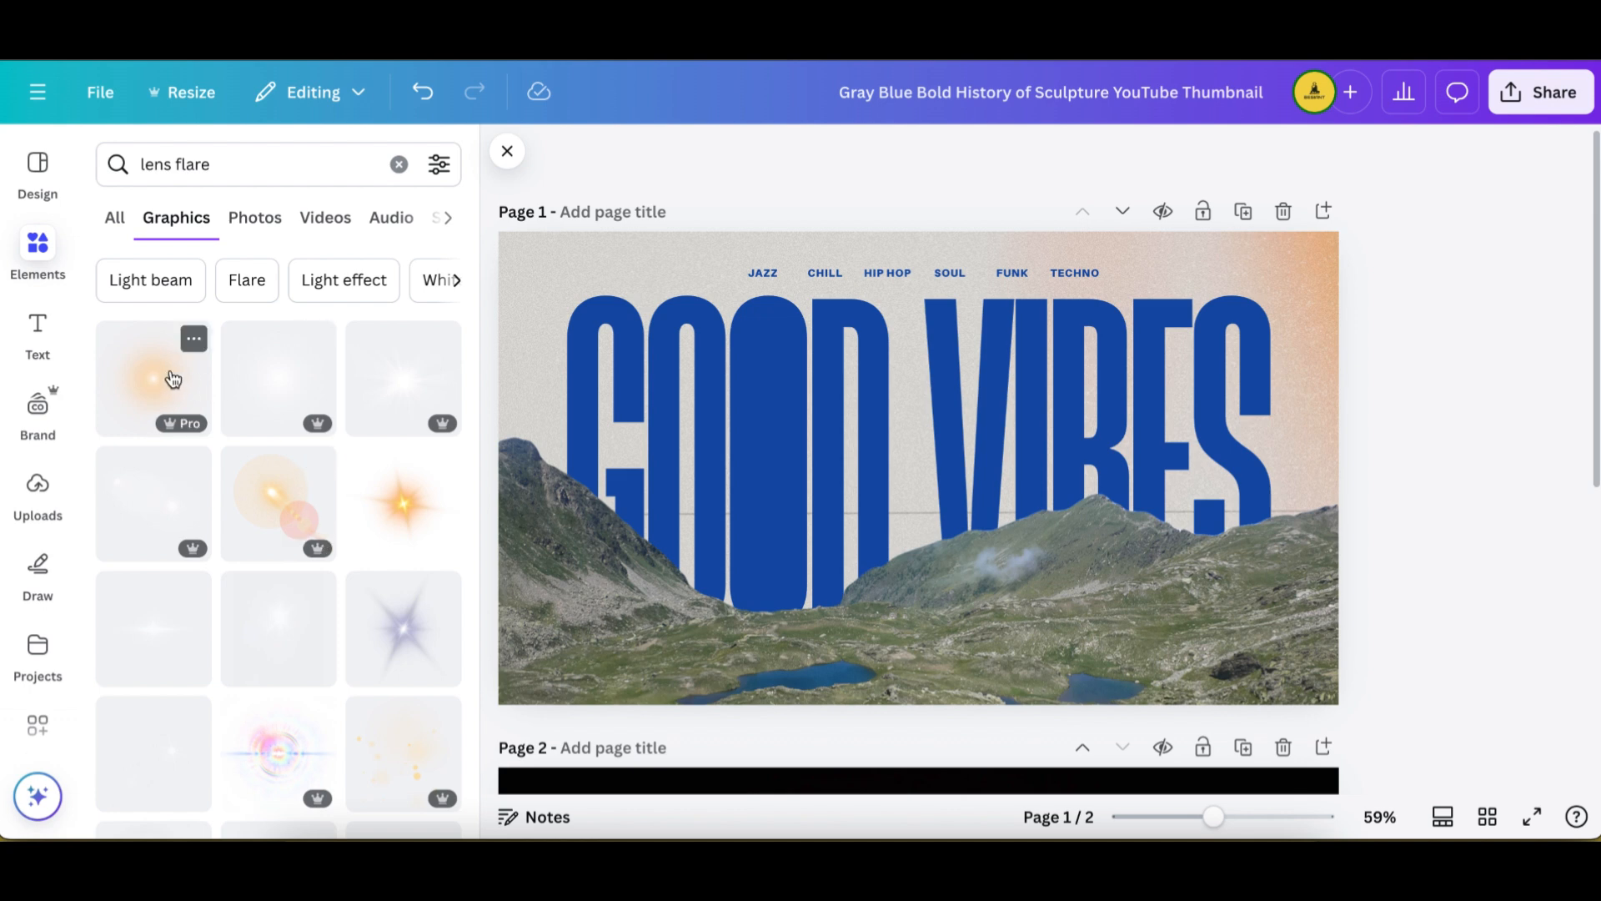
click(171, 375)
drag(984, 498, 826, 409)
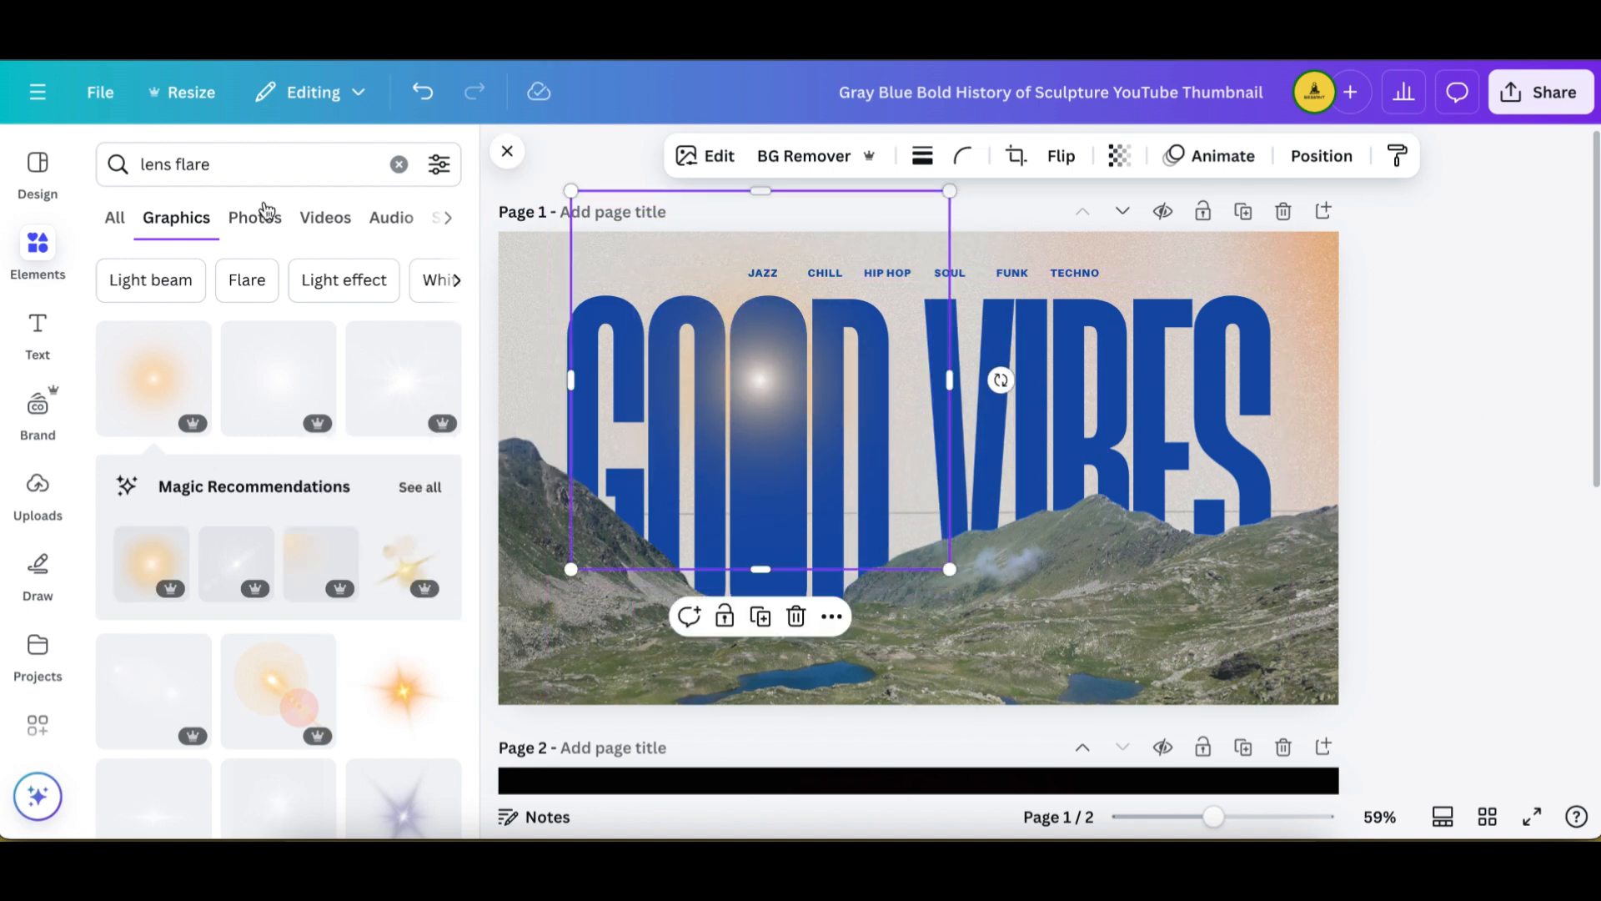
Add the orange starburst lens flare from the photo results and place its bright star on the left mountain ridge
click(274, 222)
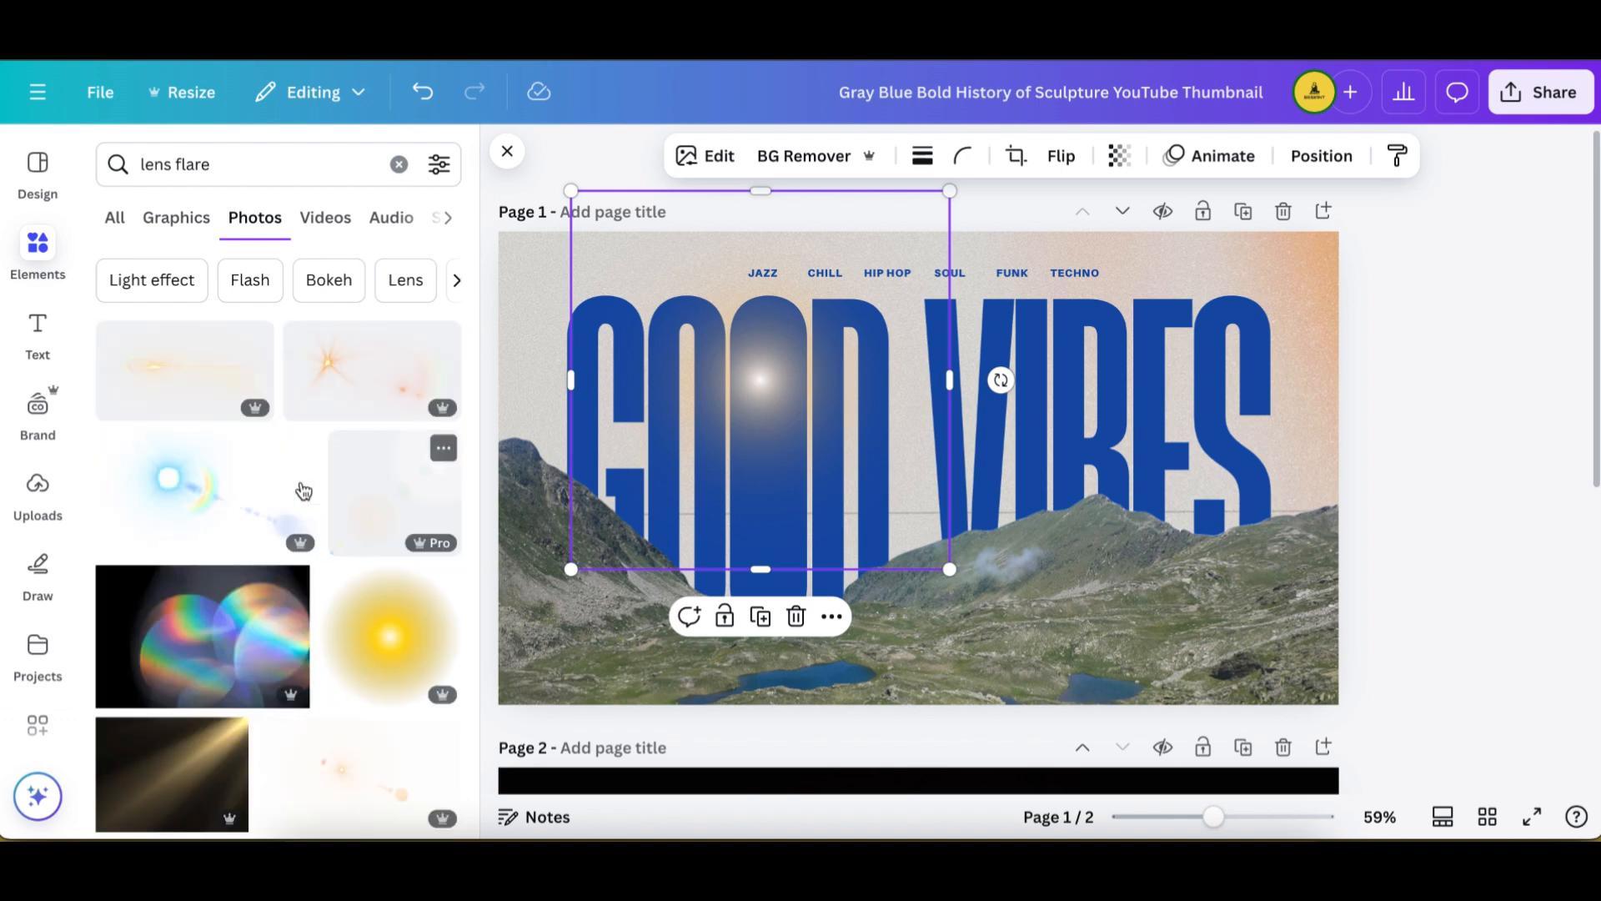
click(355, 379)
drag(785, 550, 635, 636)
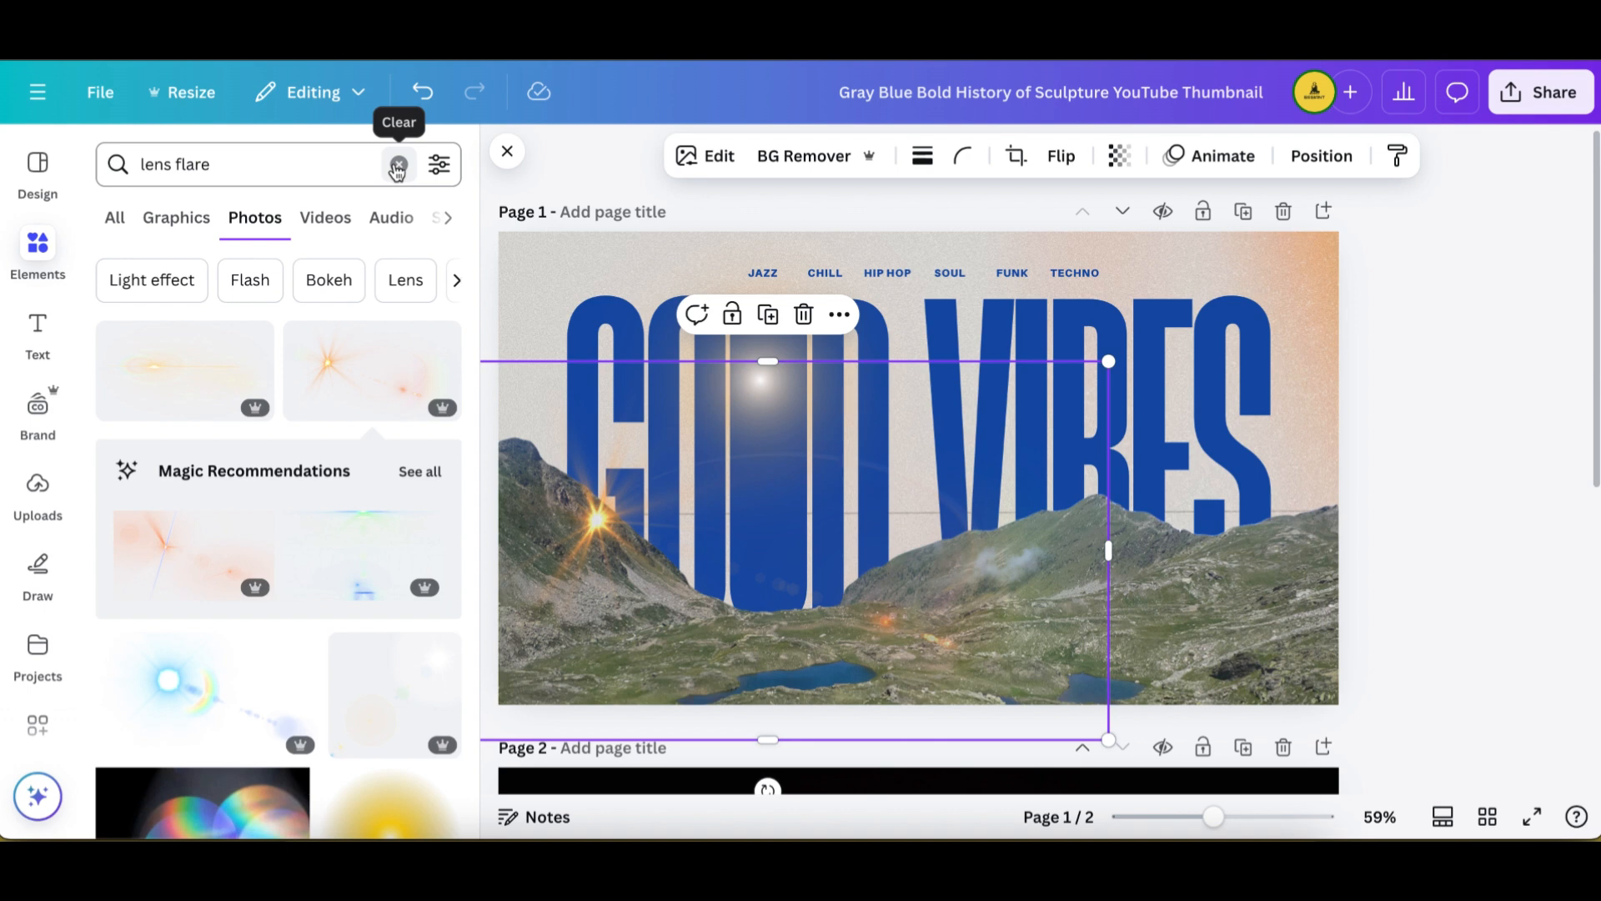
Look through the text styles and font combinations and add the BUSINESS JOURNAL combination to page 1
click(38, 331)
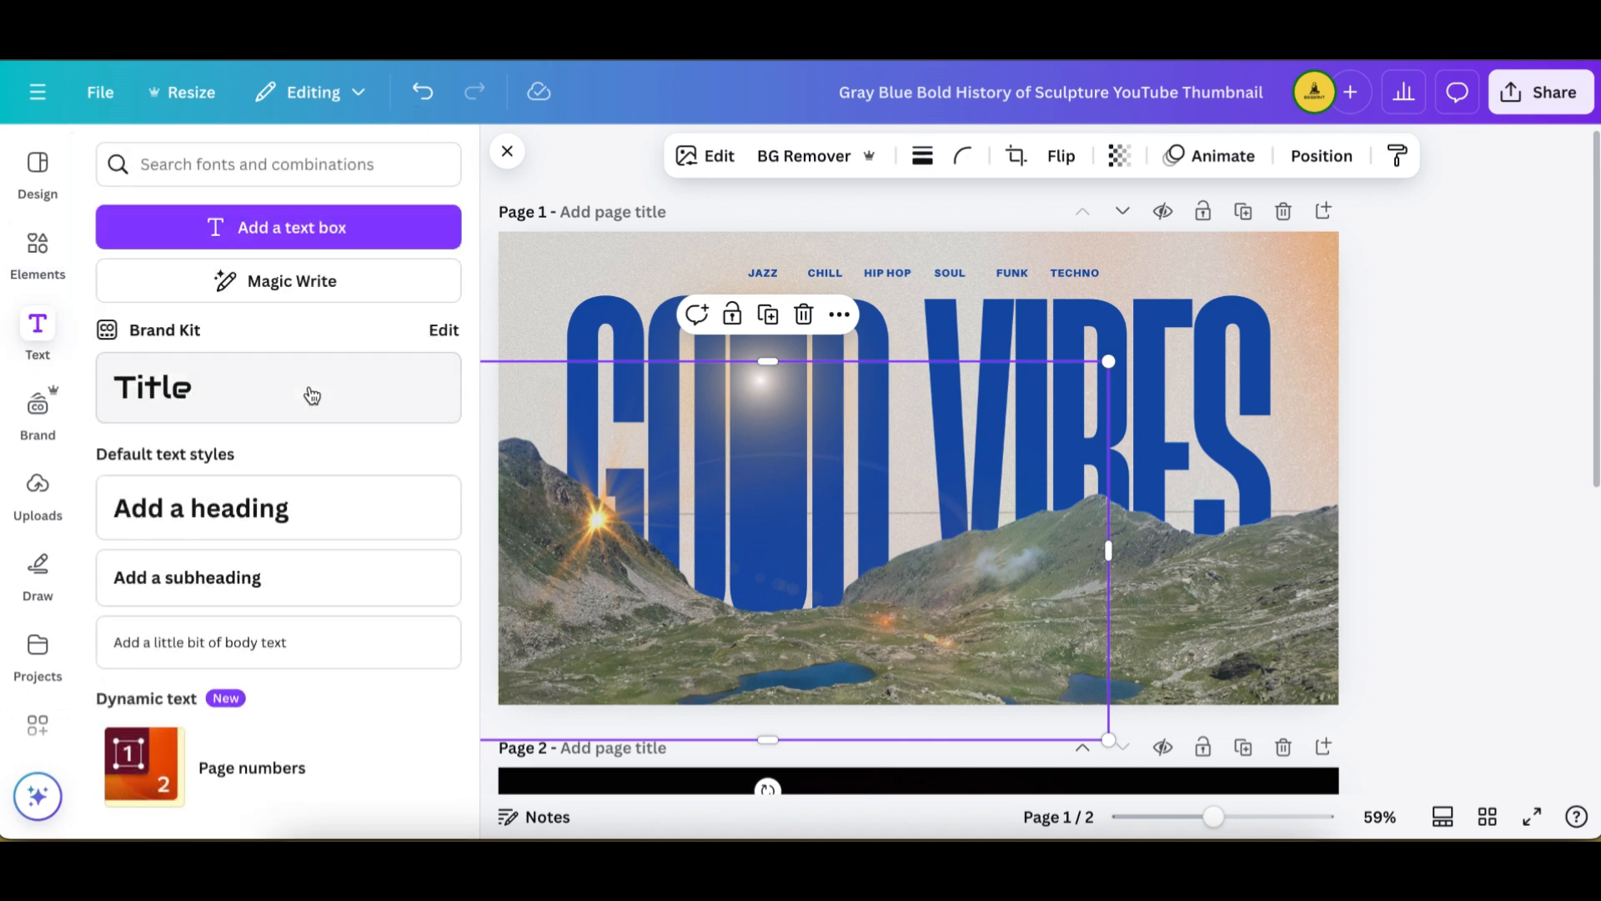
scroll(333, 572, down, 2)
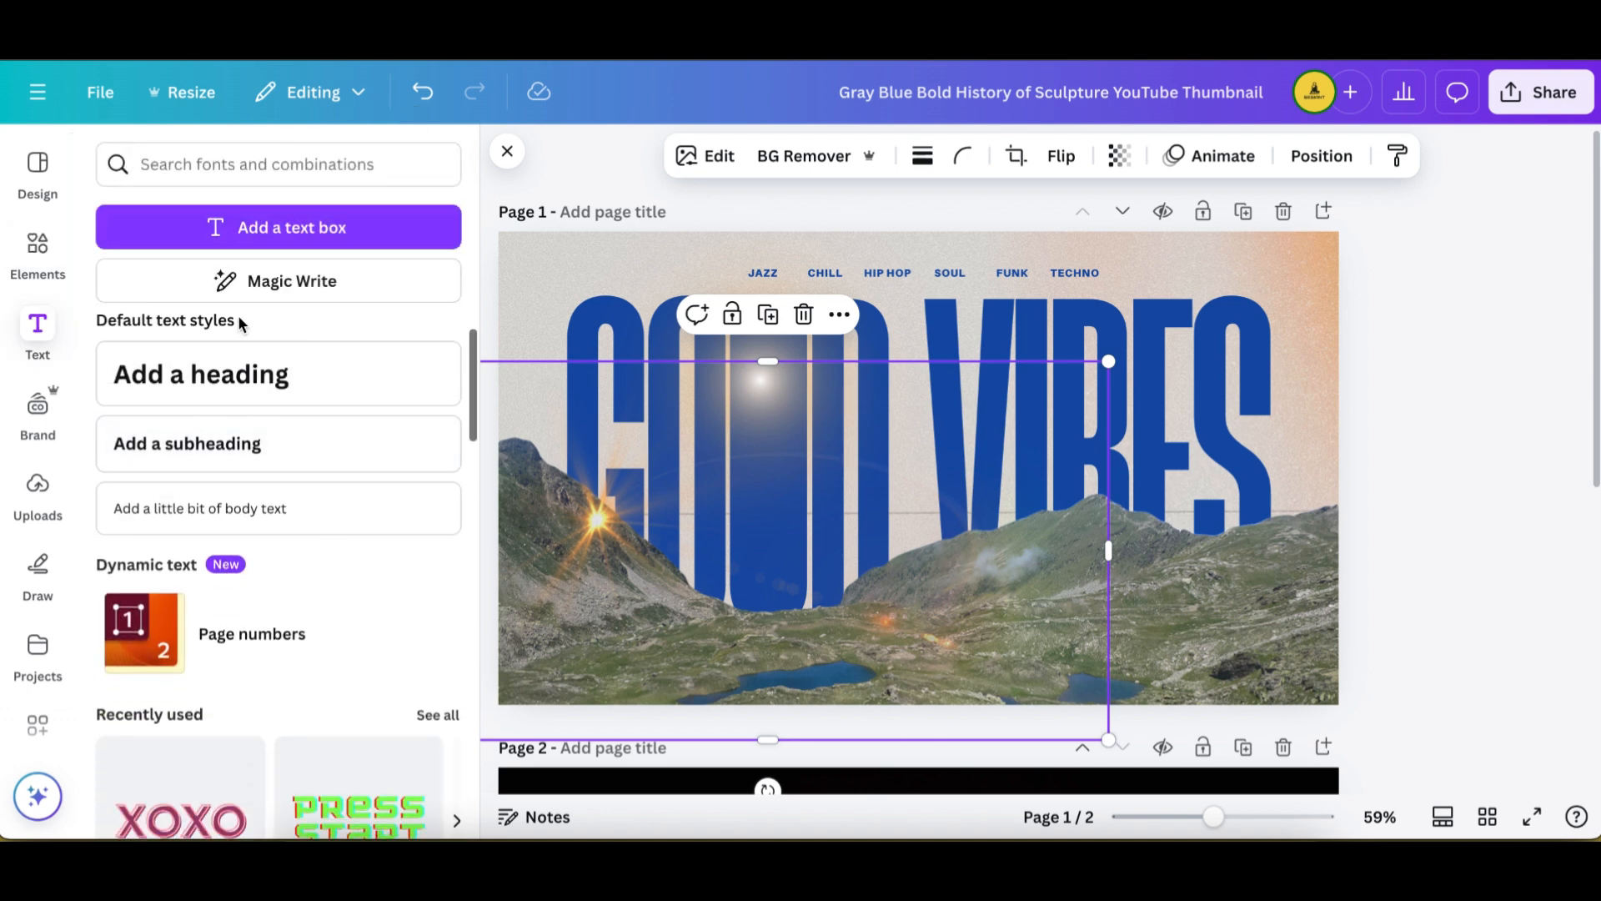
scroll(295, 376, up, 2)
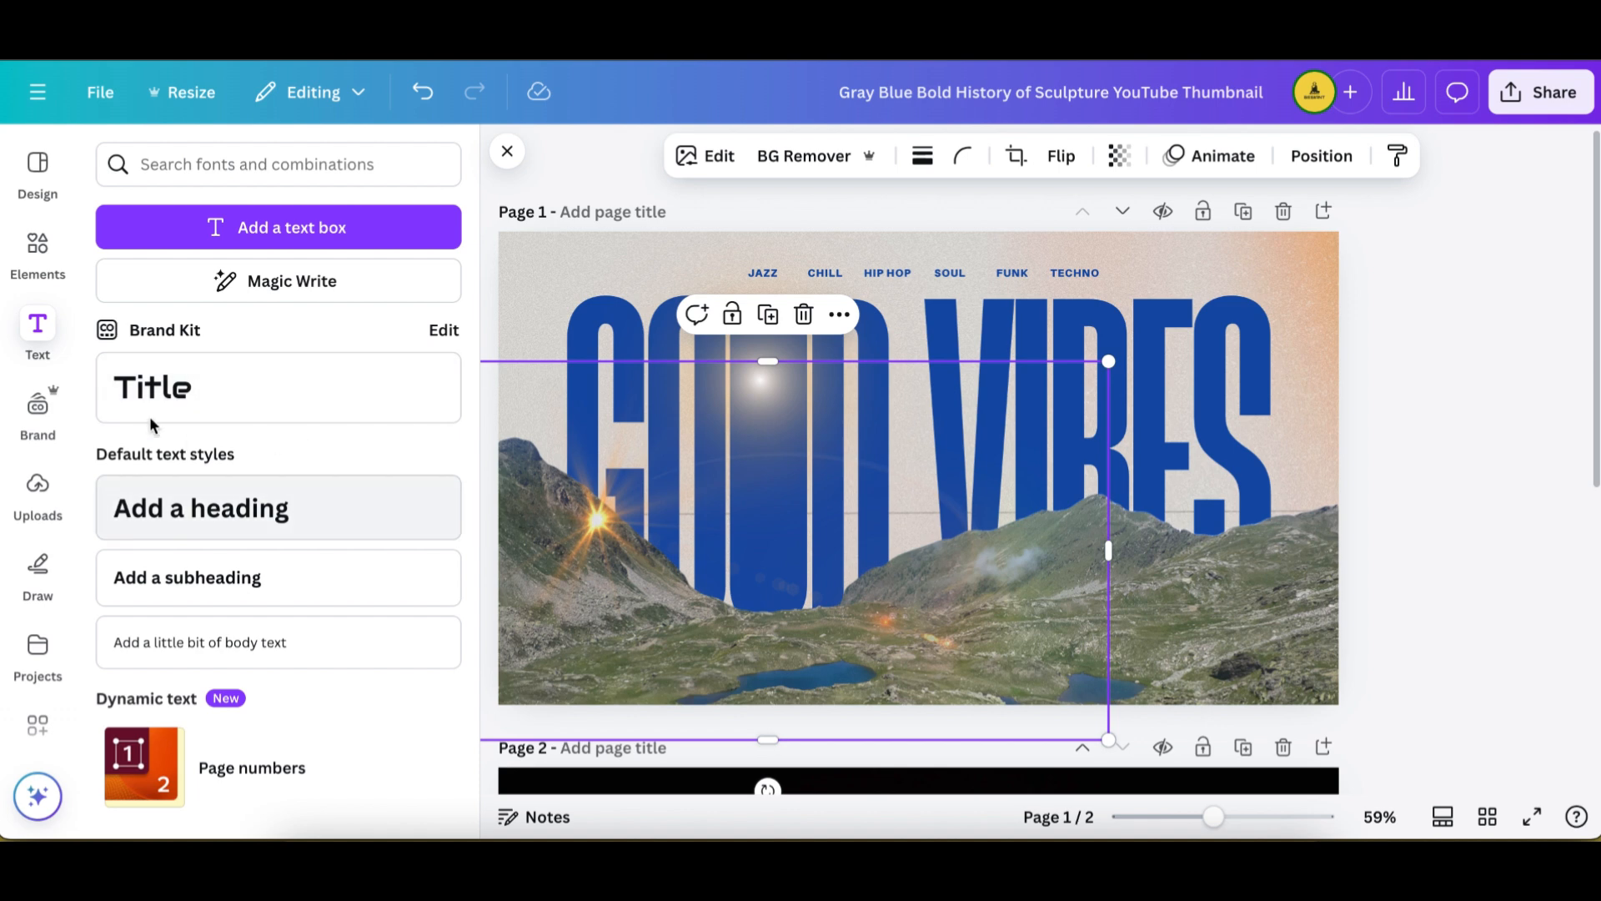
scroll(238, 608, down, 5)
scroll(359, 500, down, 3)
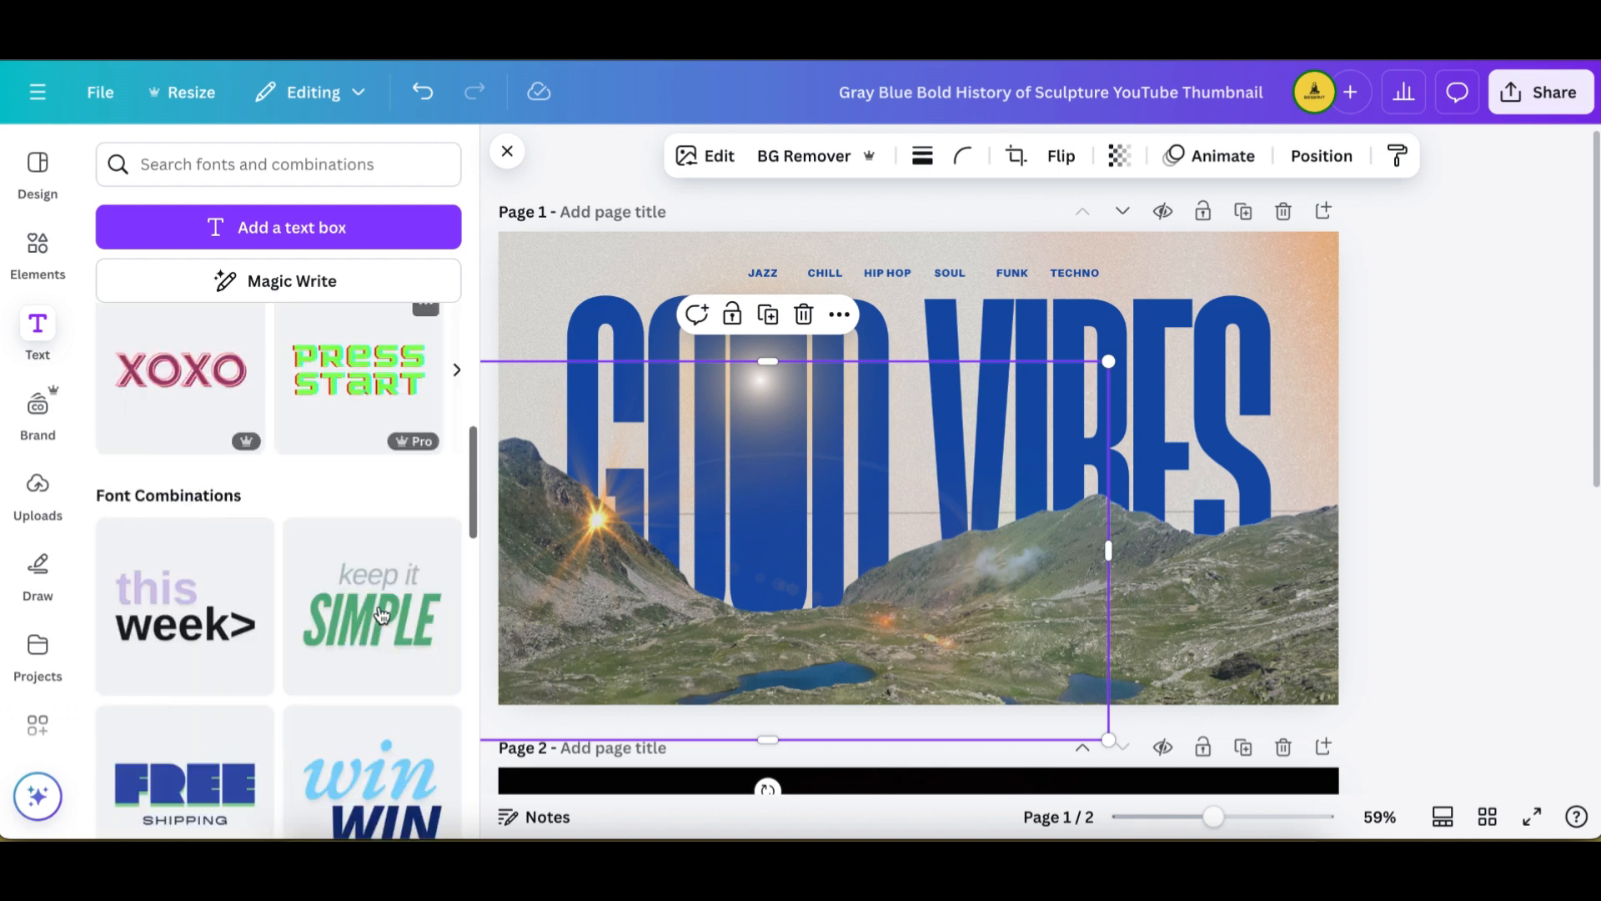
scroll(200, 567, down, 4)
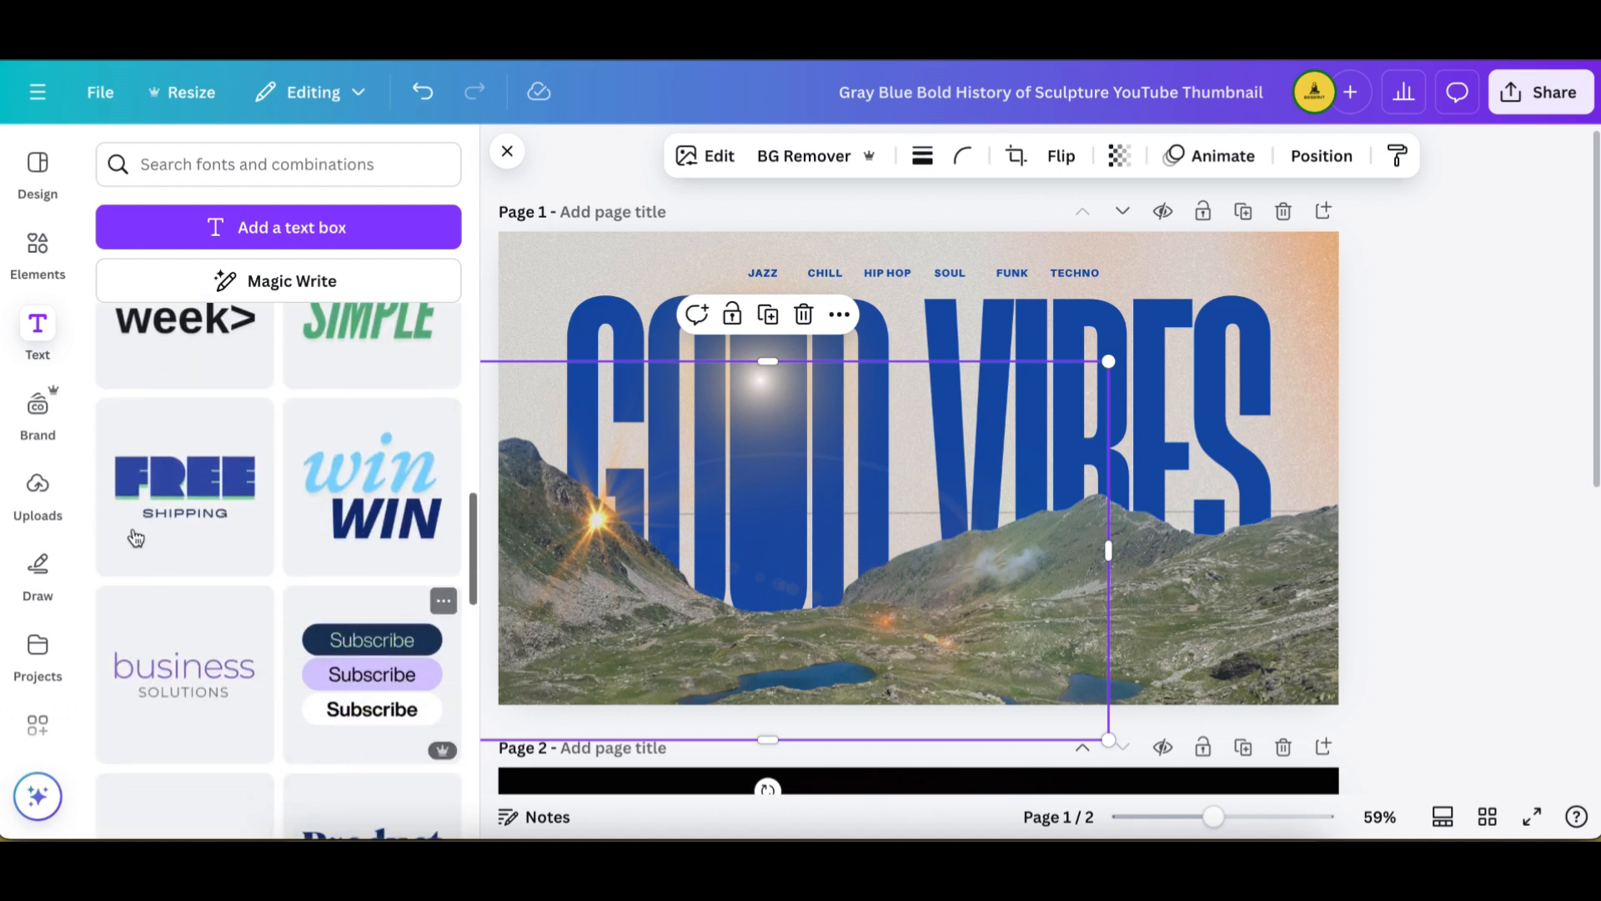
scroll(251, 601, down, 5)
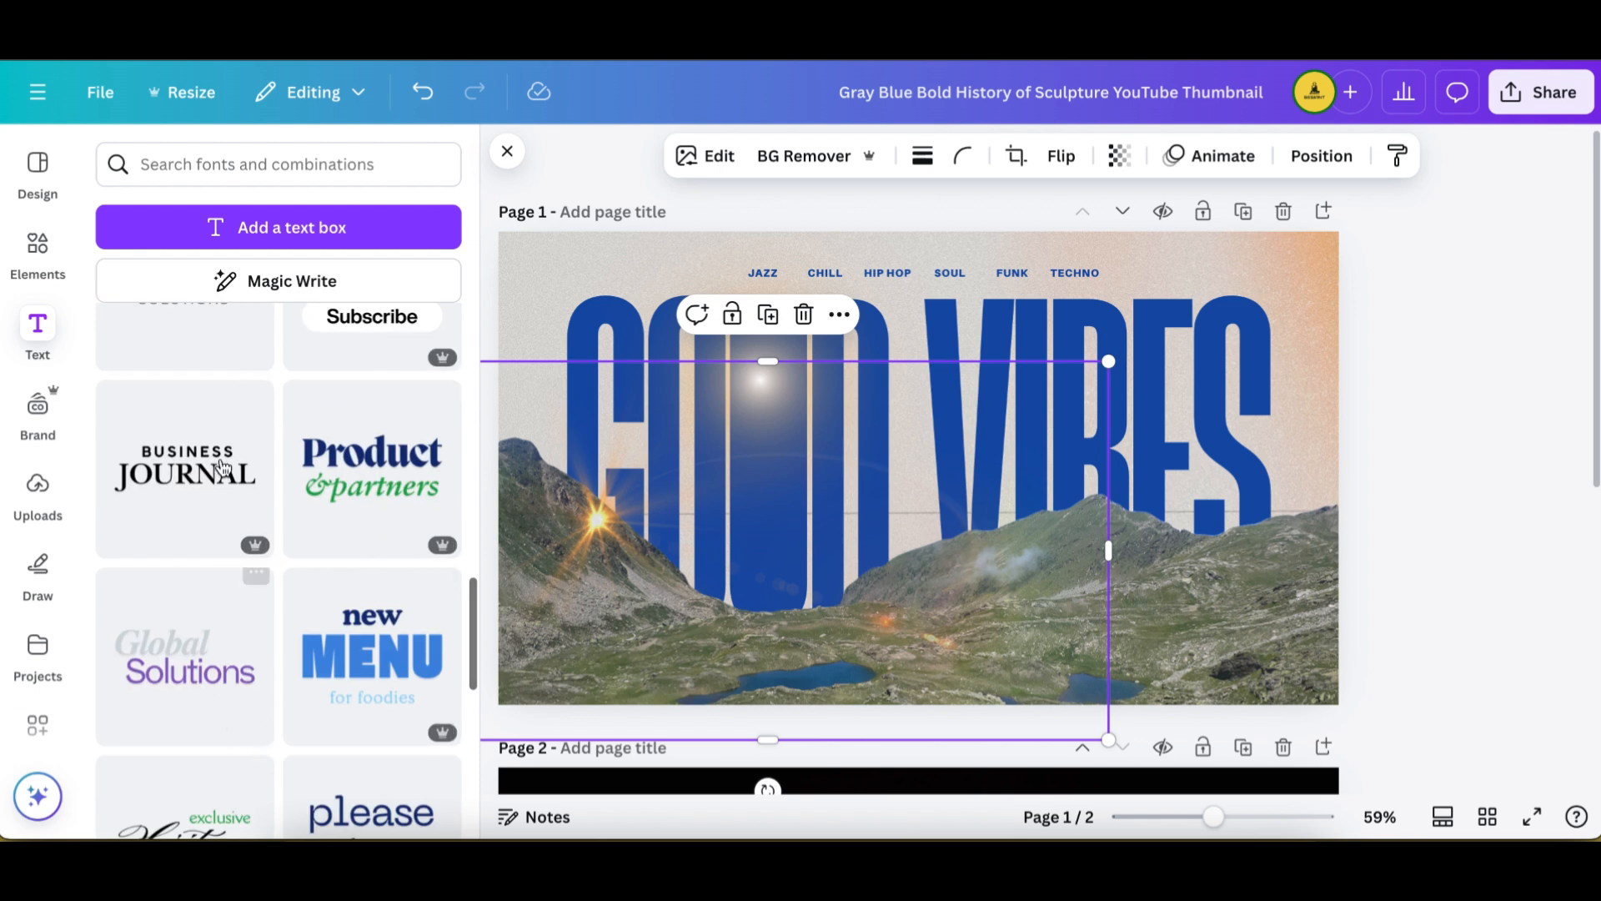
scroll(304, 554, up, 1)
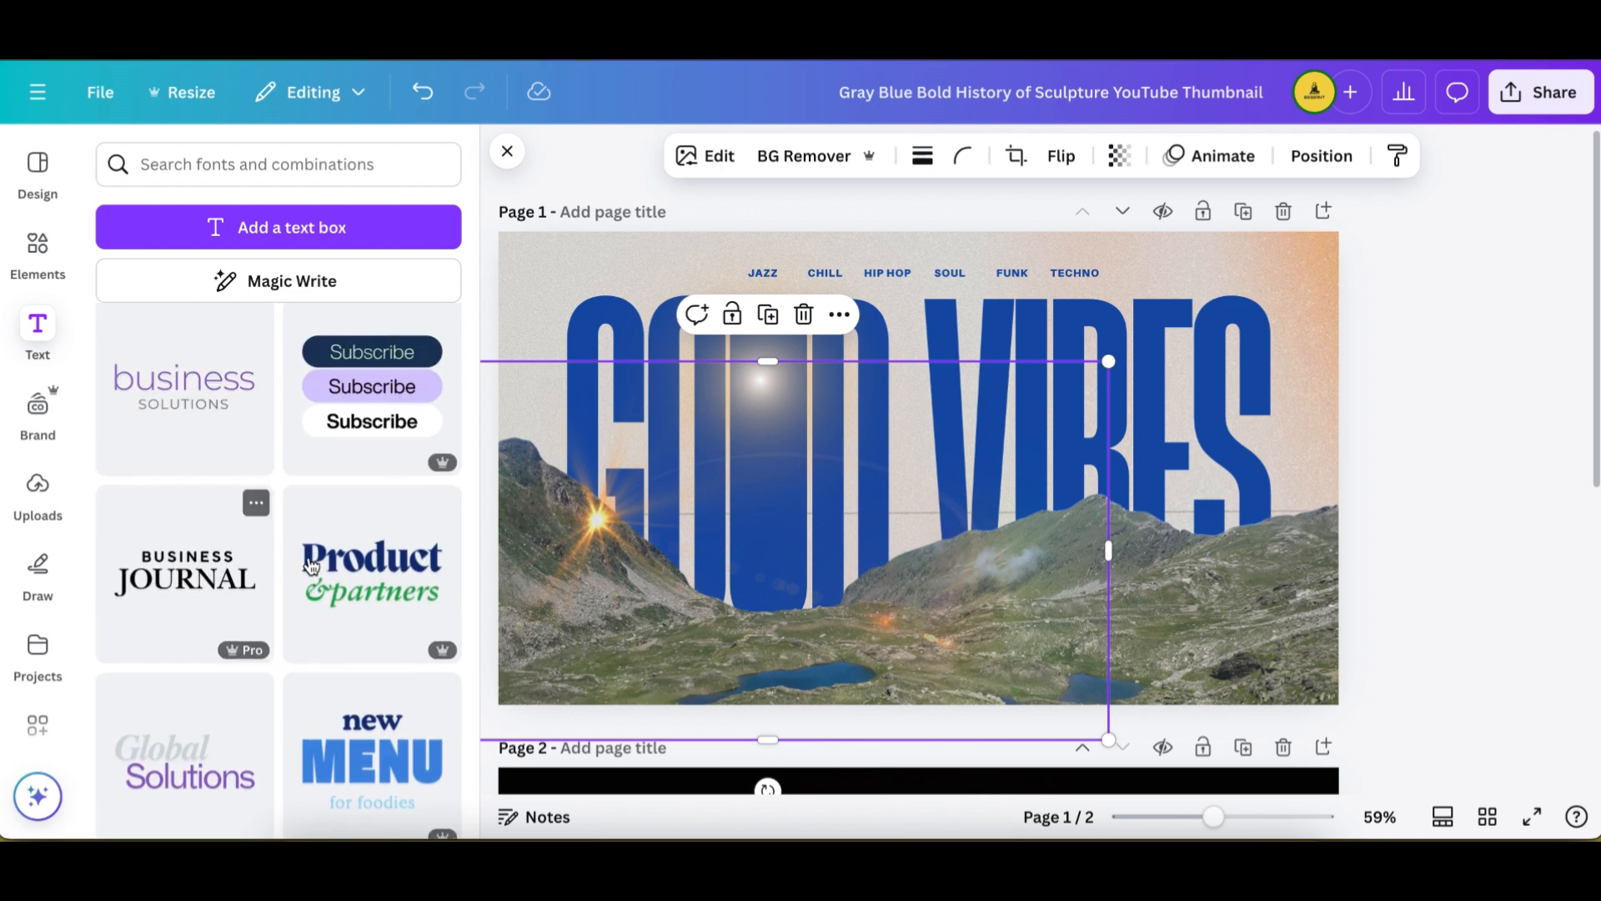
click(185, 581)
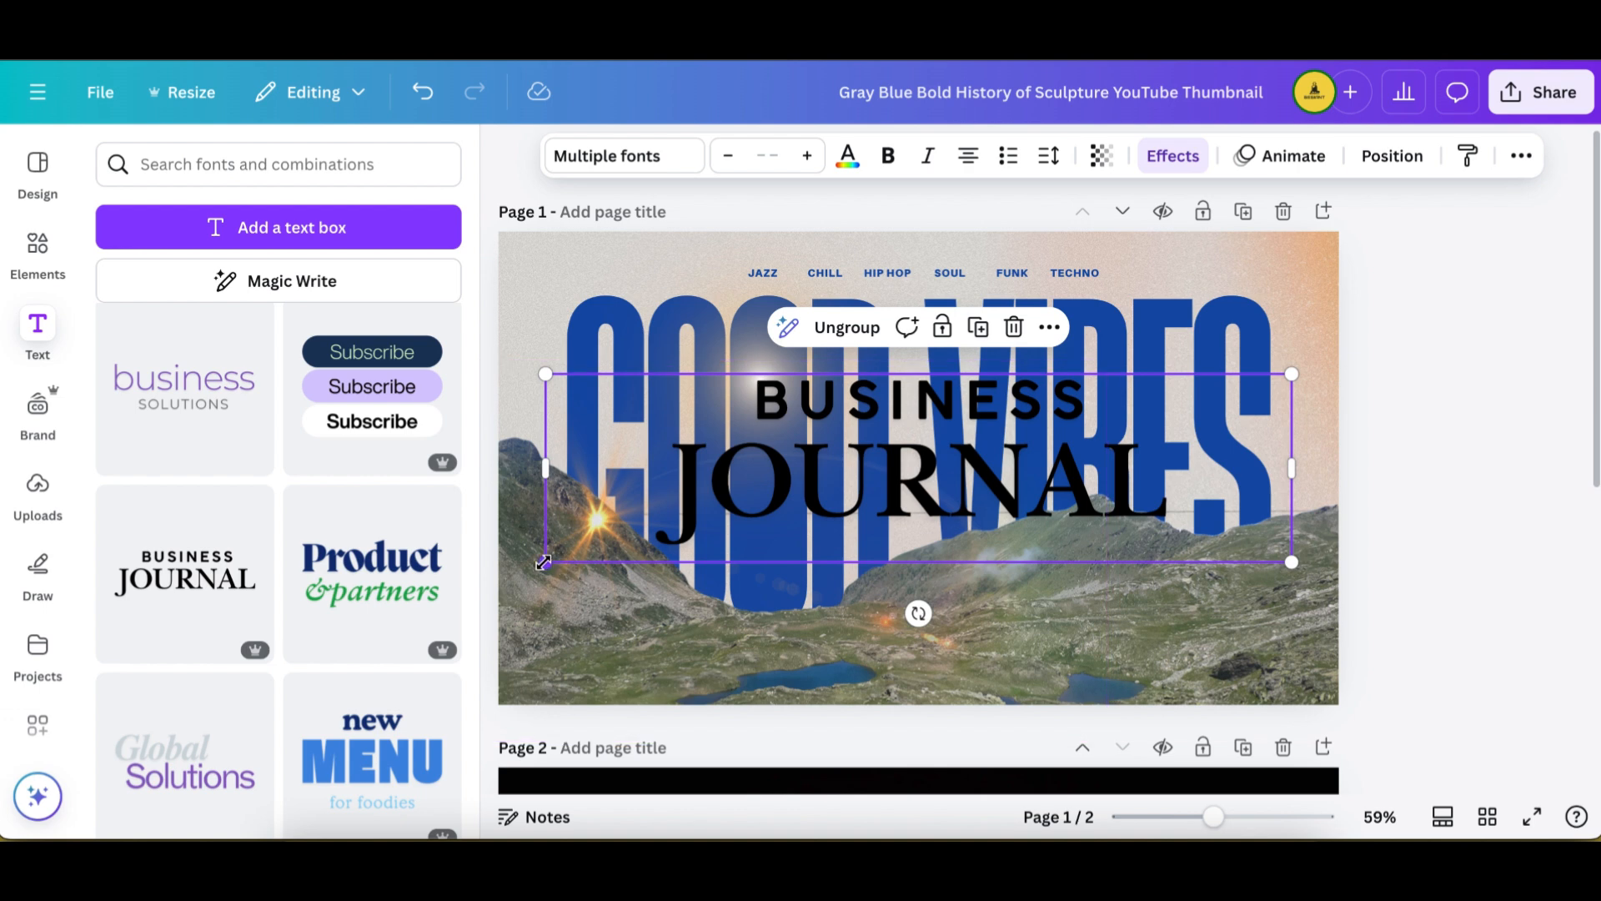
Shrink the BUSINESS JOURNAL text group and place it in the upper-right corner of page 1, above VIBES
drag(689, 511, 996, 450)
drag(1058, 434, 1058, 435)
drag(1172, 405, 1225, 268)
click(1425, 377)
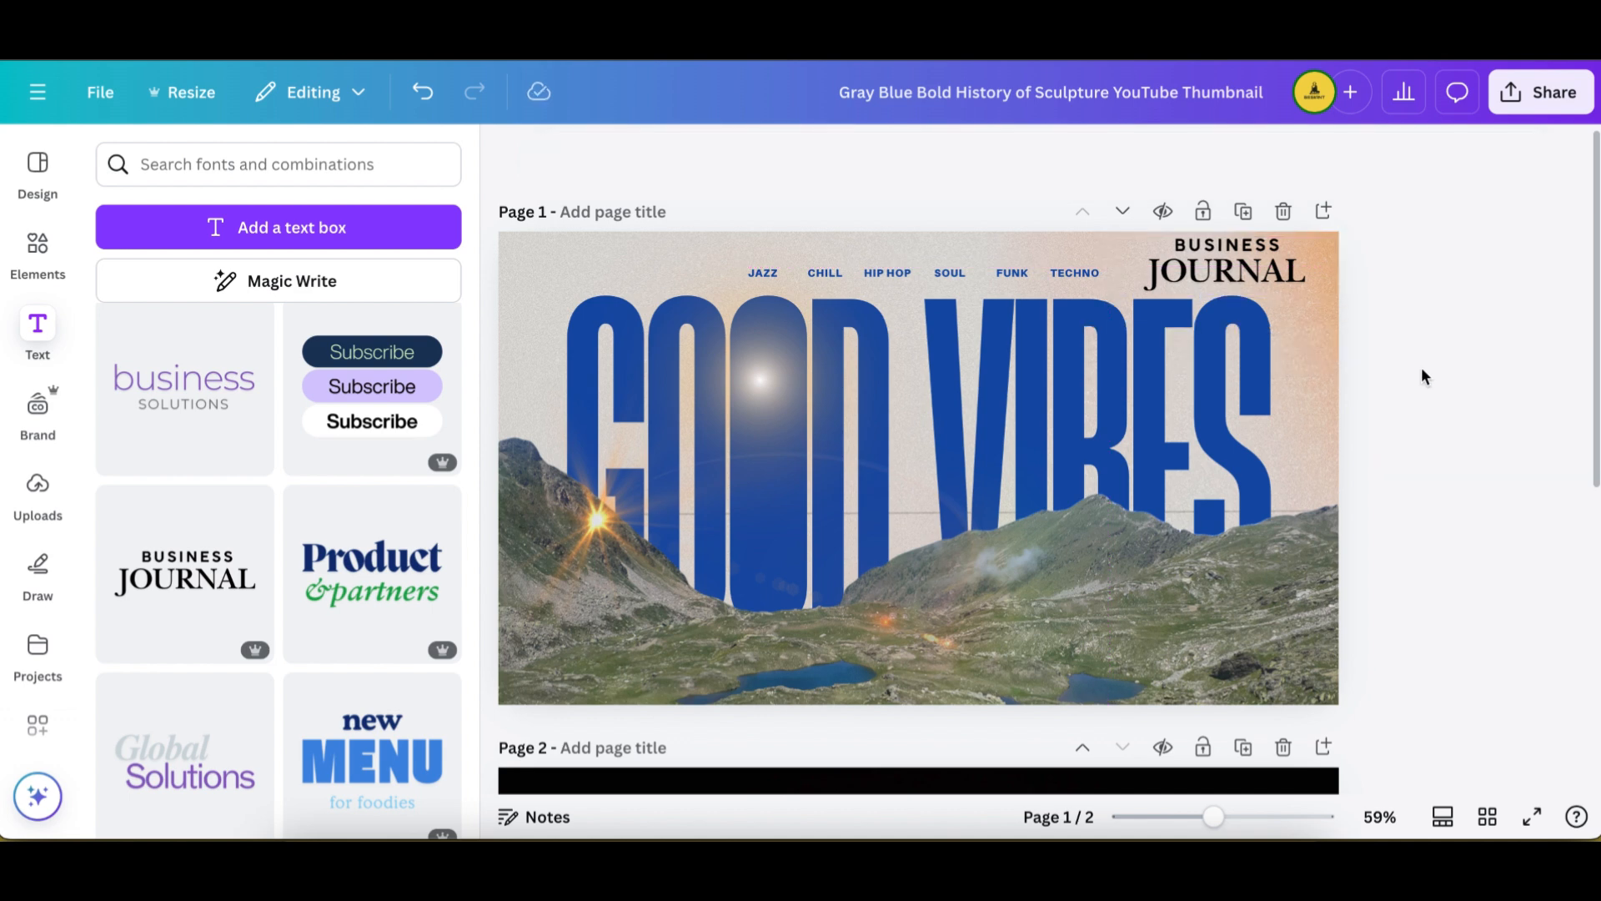
Change the font of the word JOURNAL in the text group to League Spartan from the popular fonts
click(1267, 261)
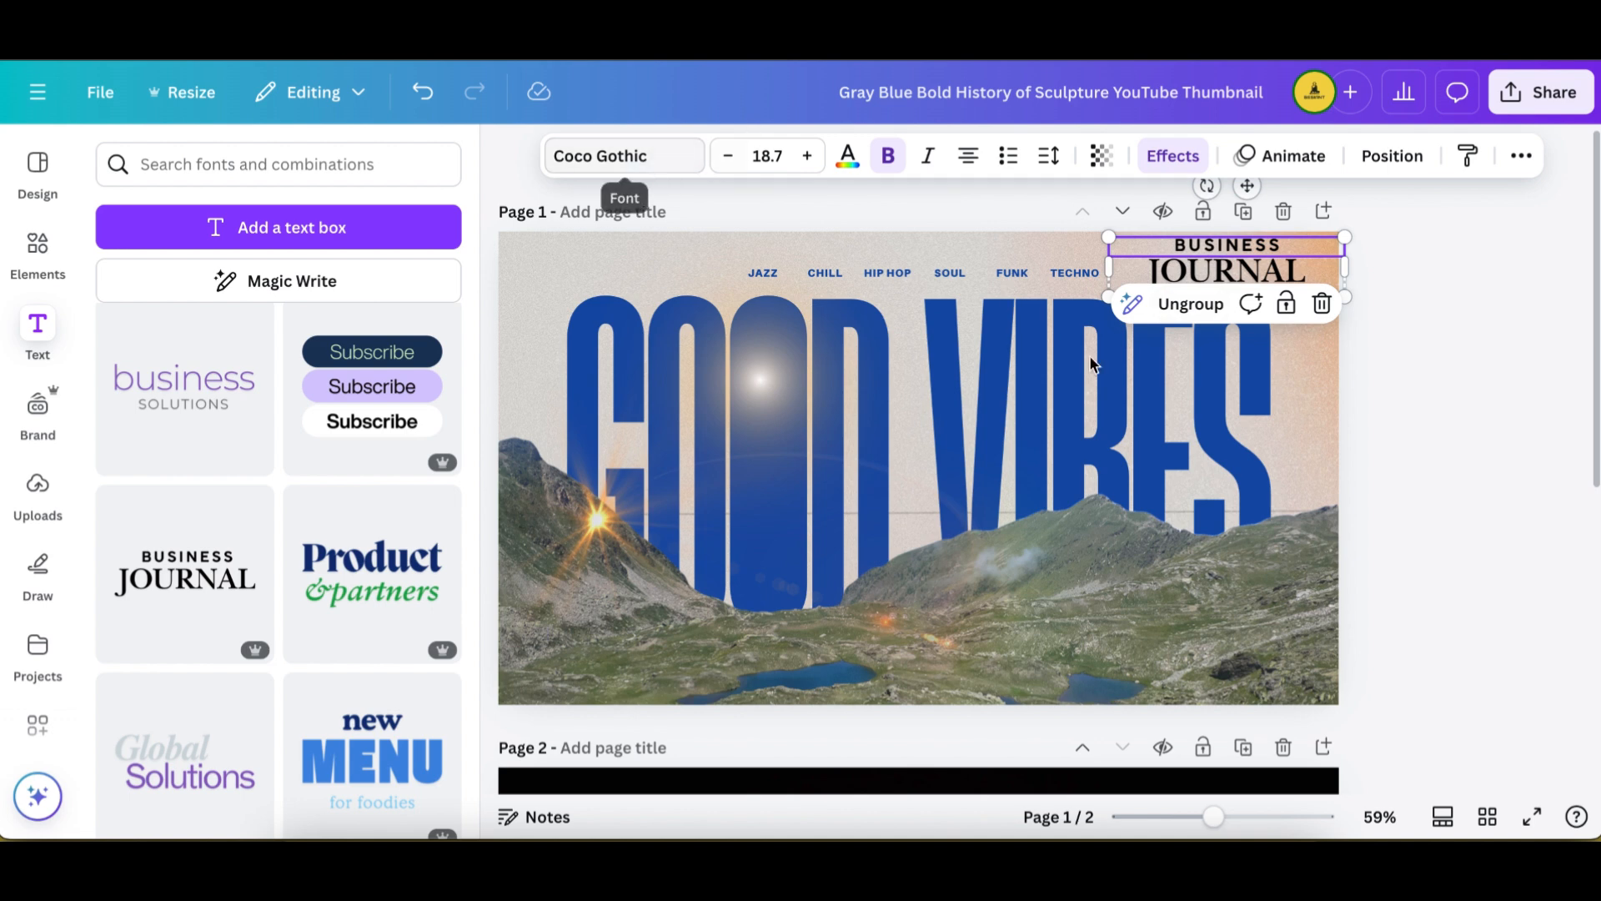
click(751, 419)
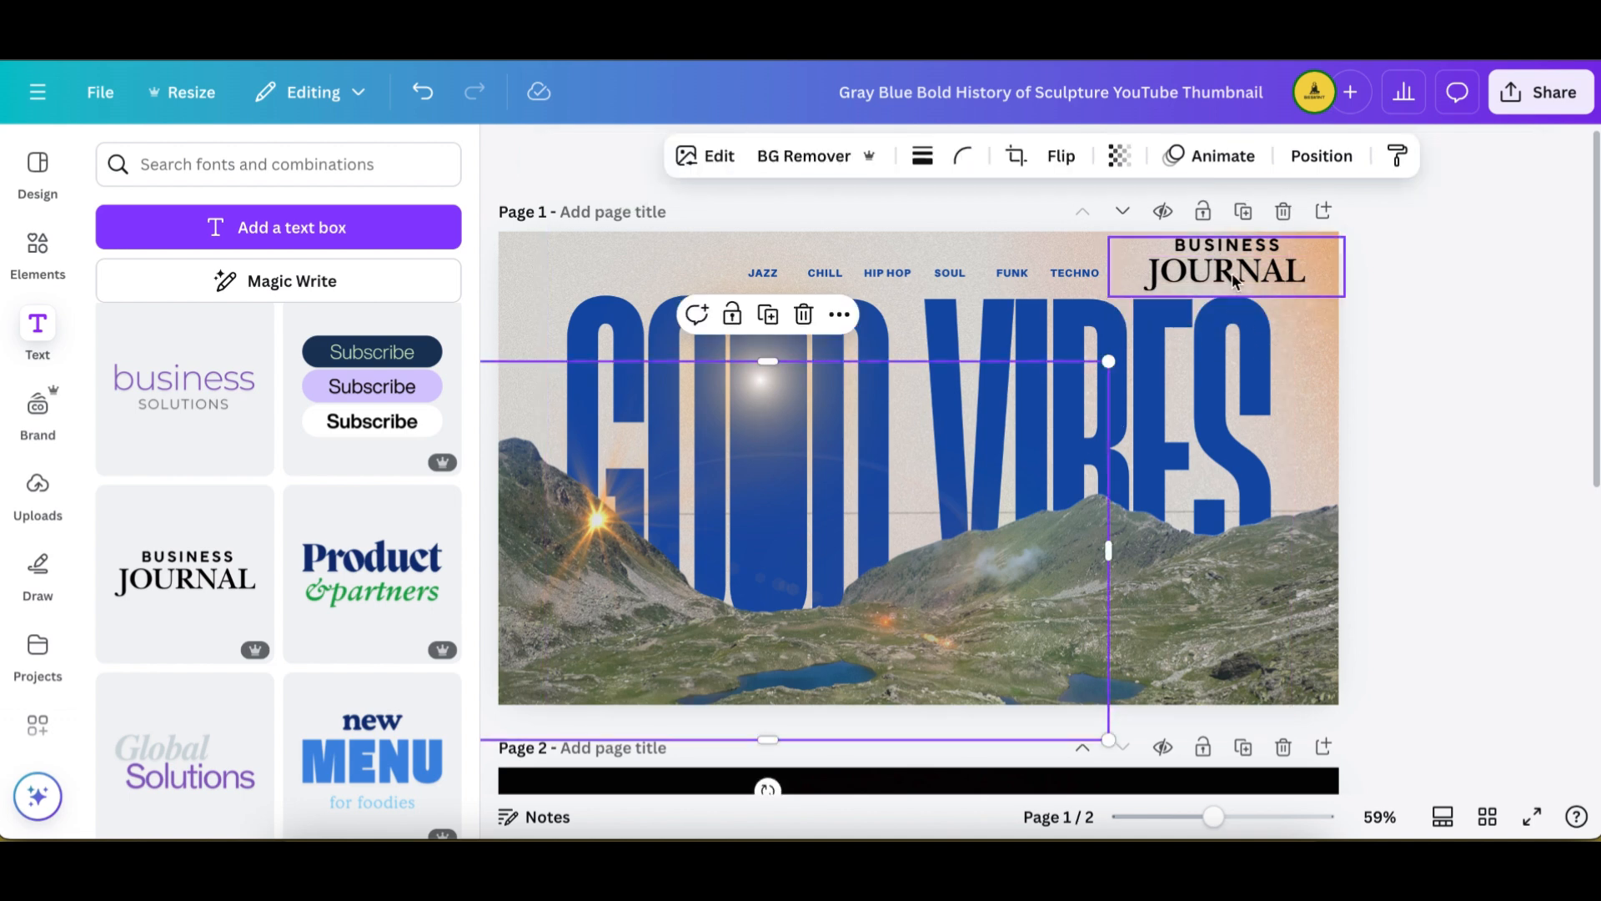
click(1229, 292)
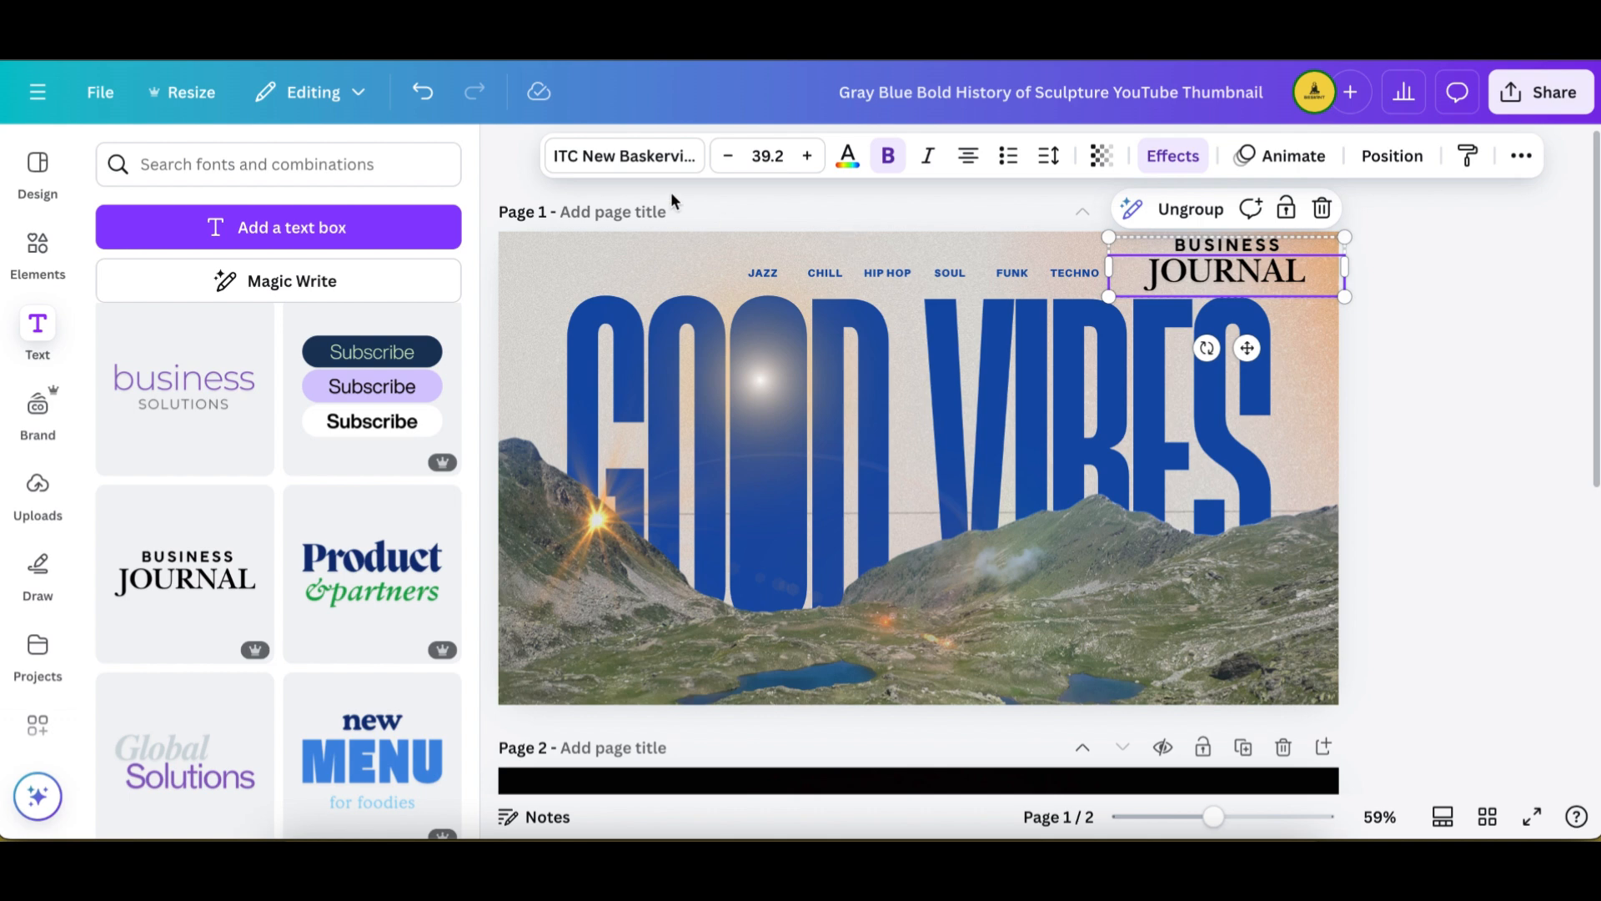
click(639, 159)
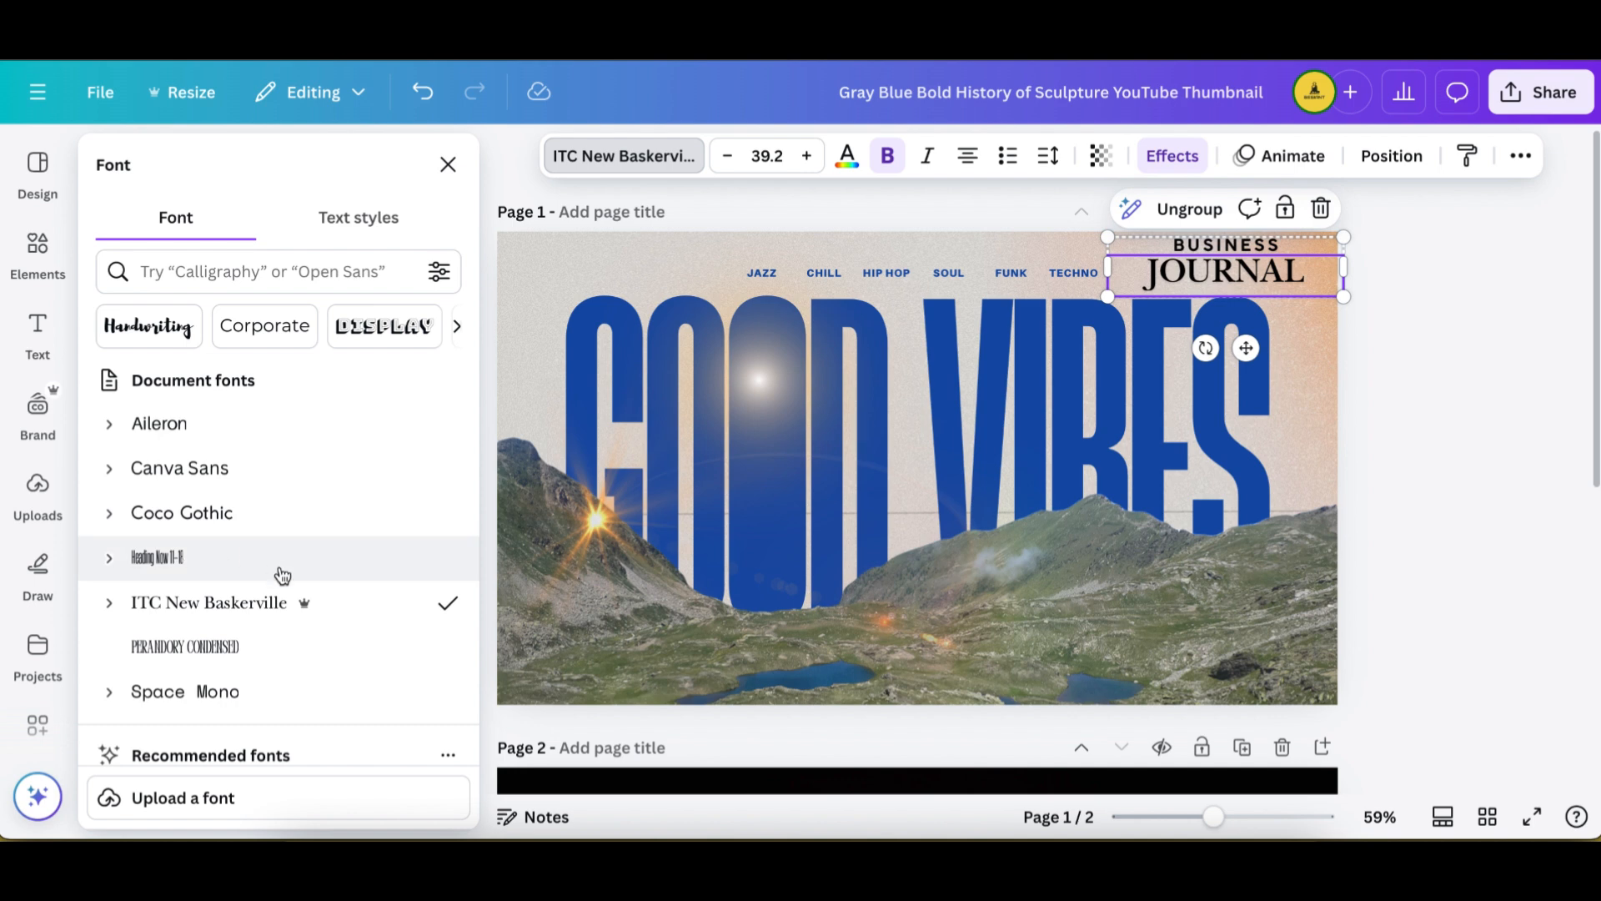
scroll(279, 572, down, 8)
scroll(287, 633, down, 12)
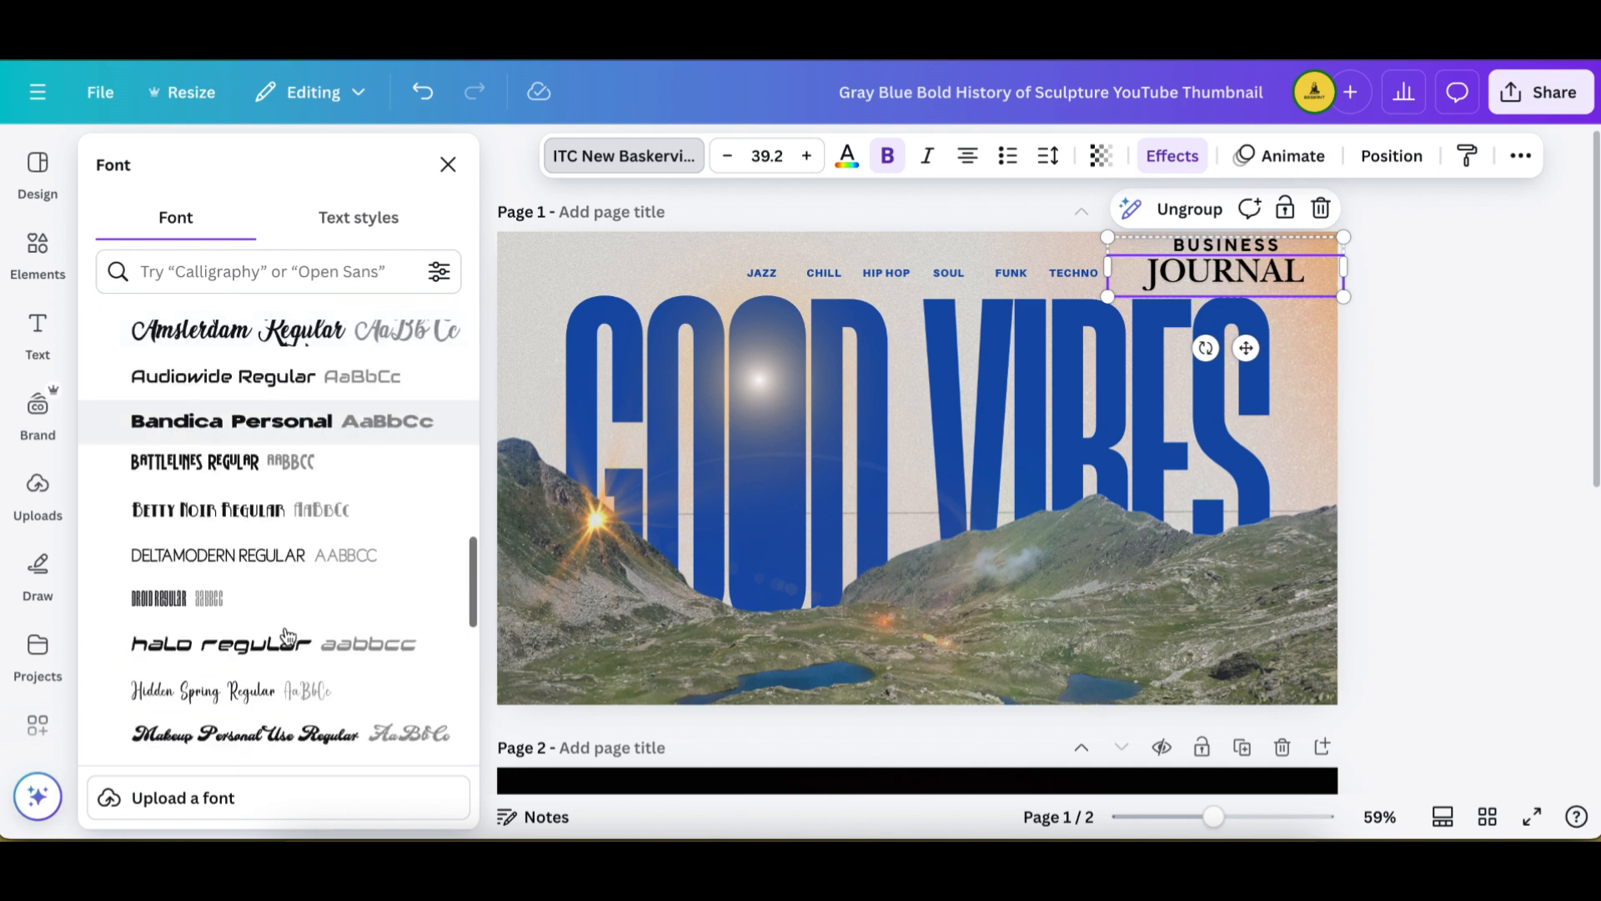
scroll(286, 636, down, 5)
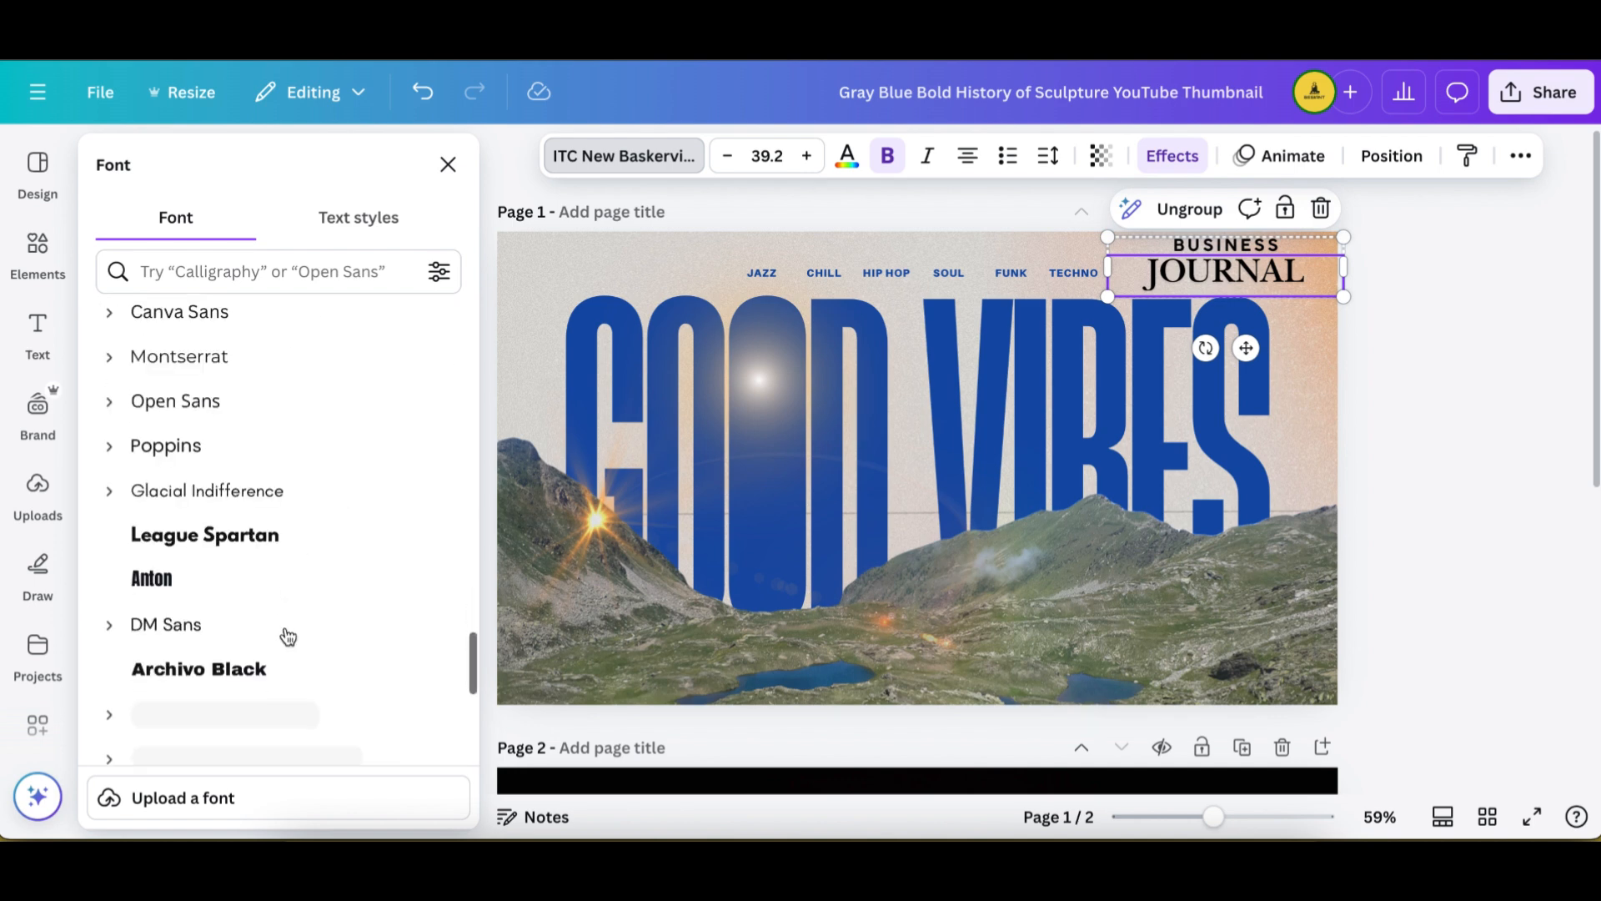
scroll(280, 635, up, 2)
scroll(264, 636, down, 3)
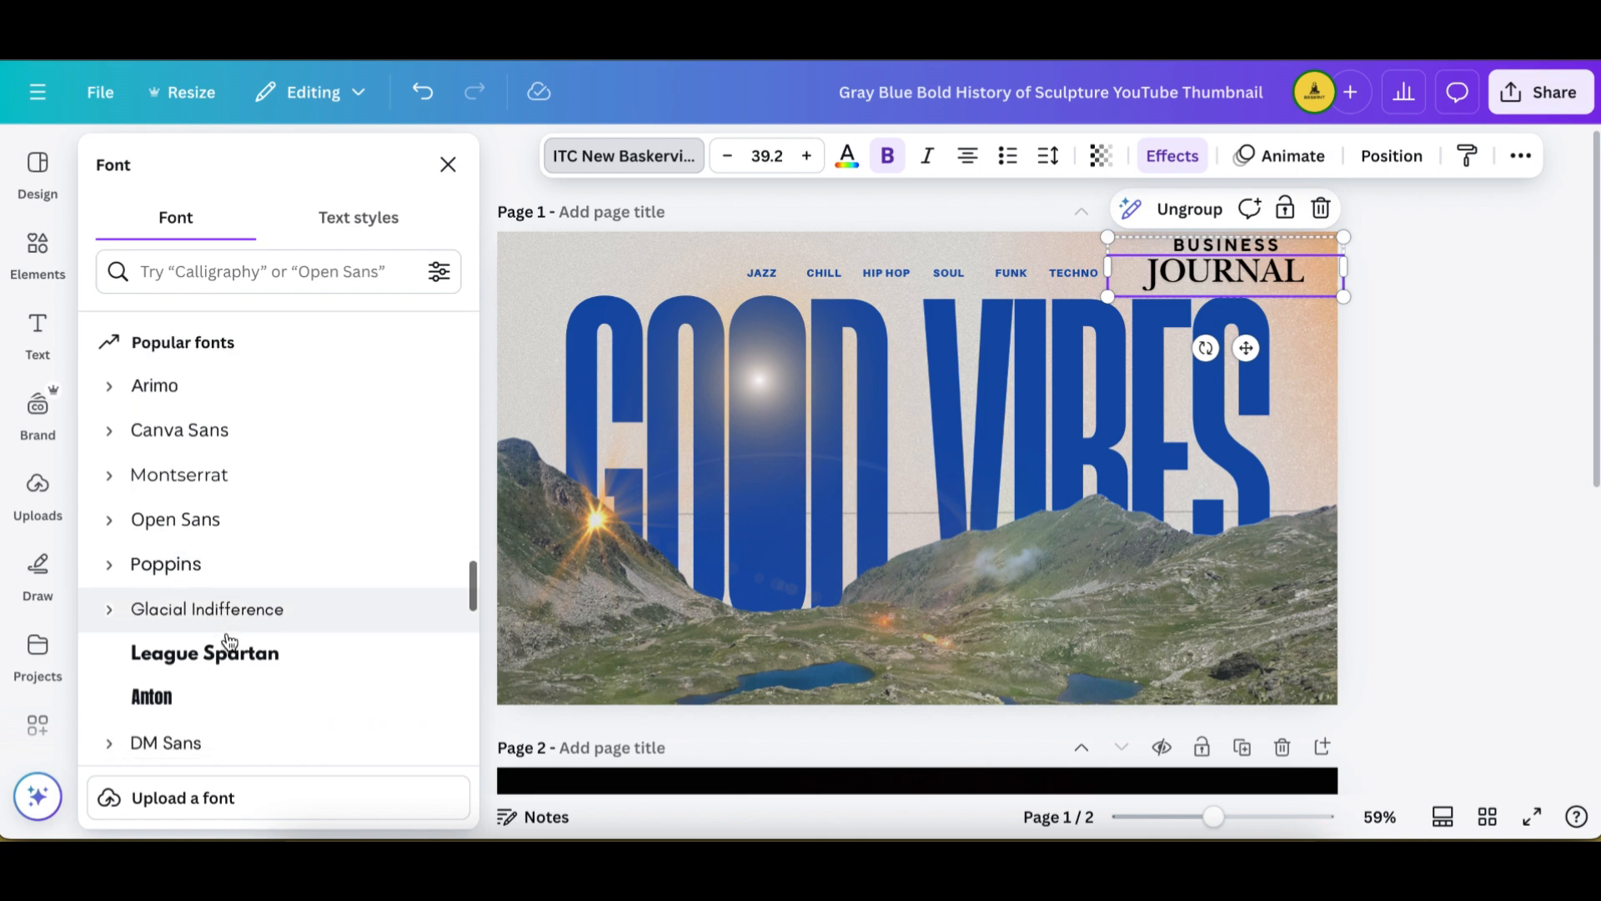
click(263, 443)
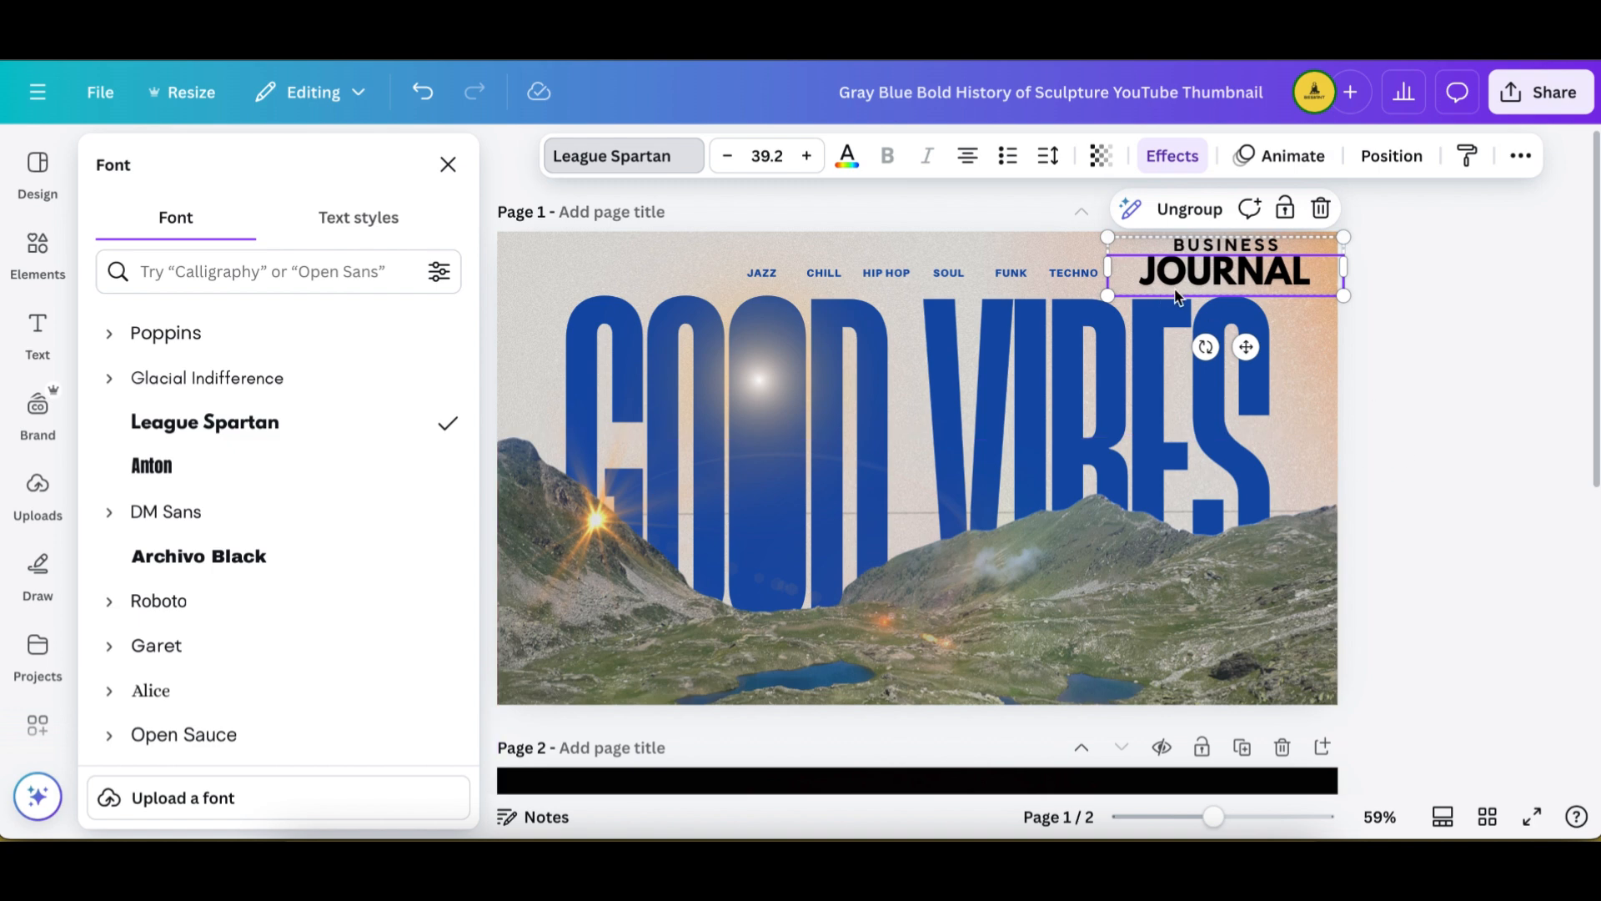
Set JOURNAL's font size to 21, raise it in four single steps and lower it back to 21
click(776, 156)
click(753, 528)
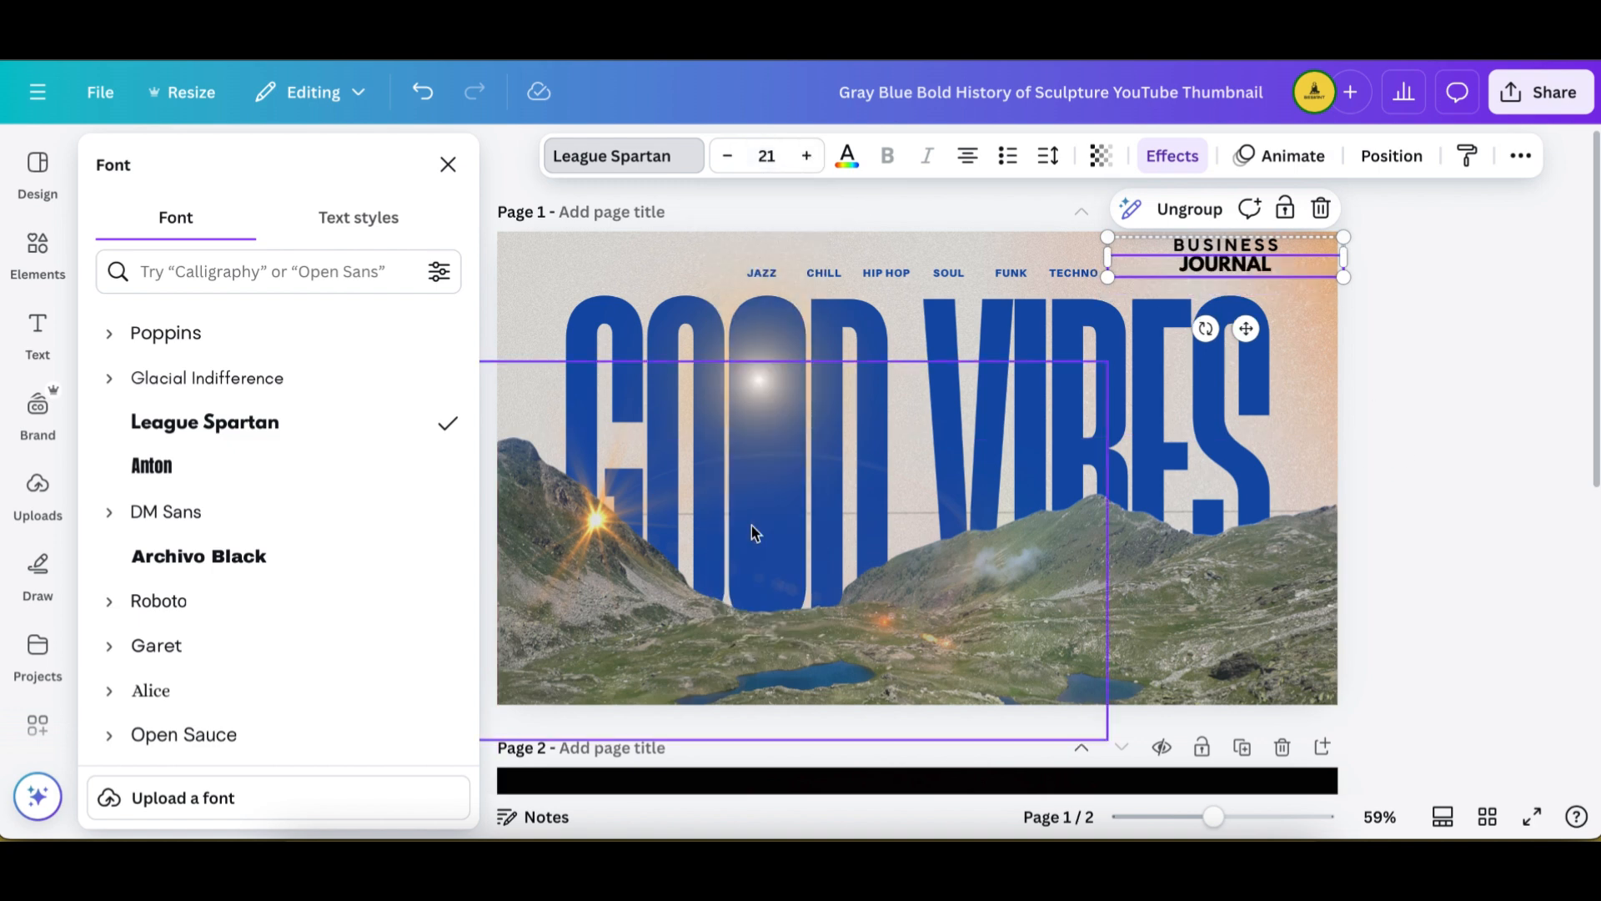
click(808, 156)
click(807, 156)
click(808, 156)
click(807, 156)
click(729, 157)
click(729, 156)
click(729, 157)
click(729, 157)
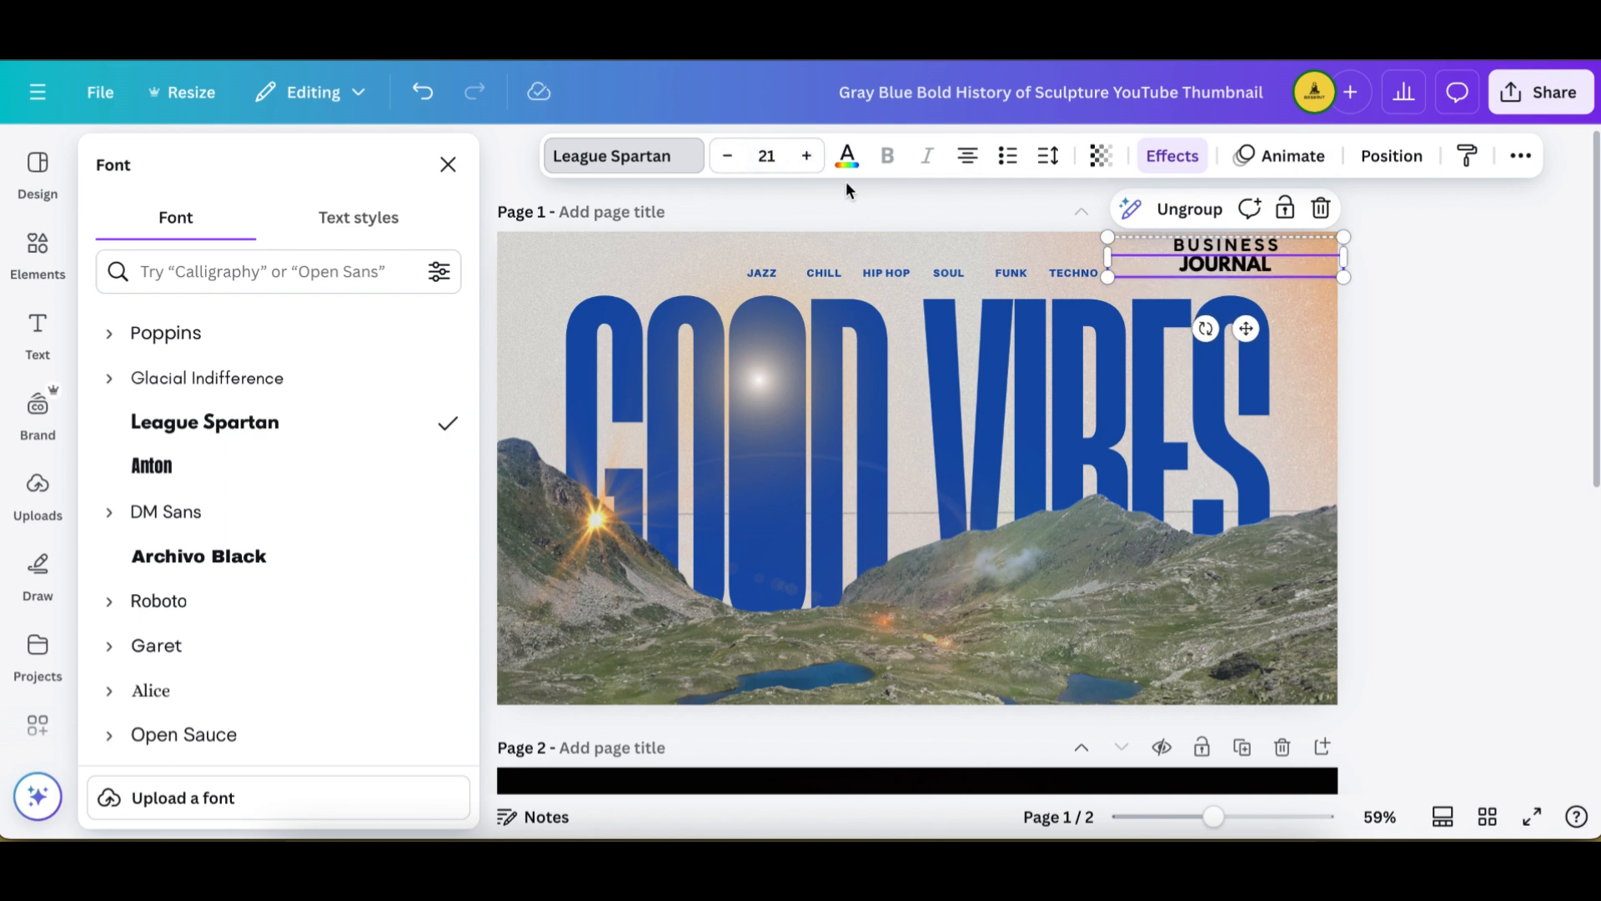
Try orange and other preset colours on JOURNAL, and give it the custom dark purple #401F3A
click(849, 158)
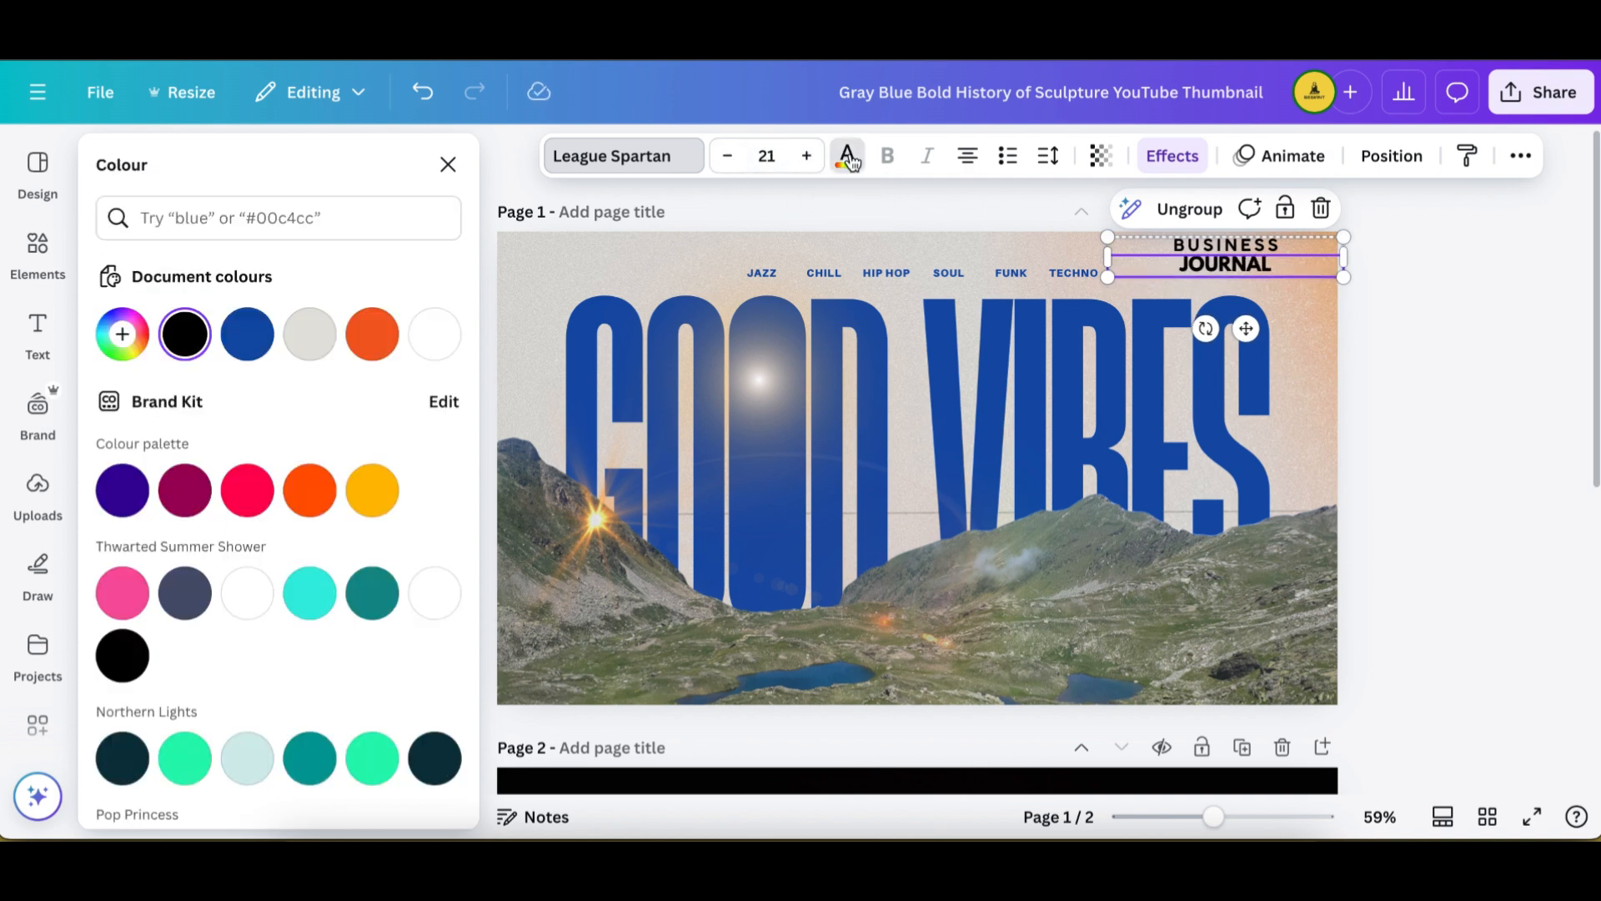
click(372, 335)
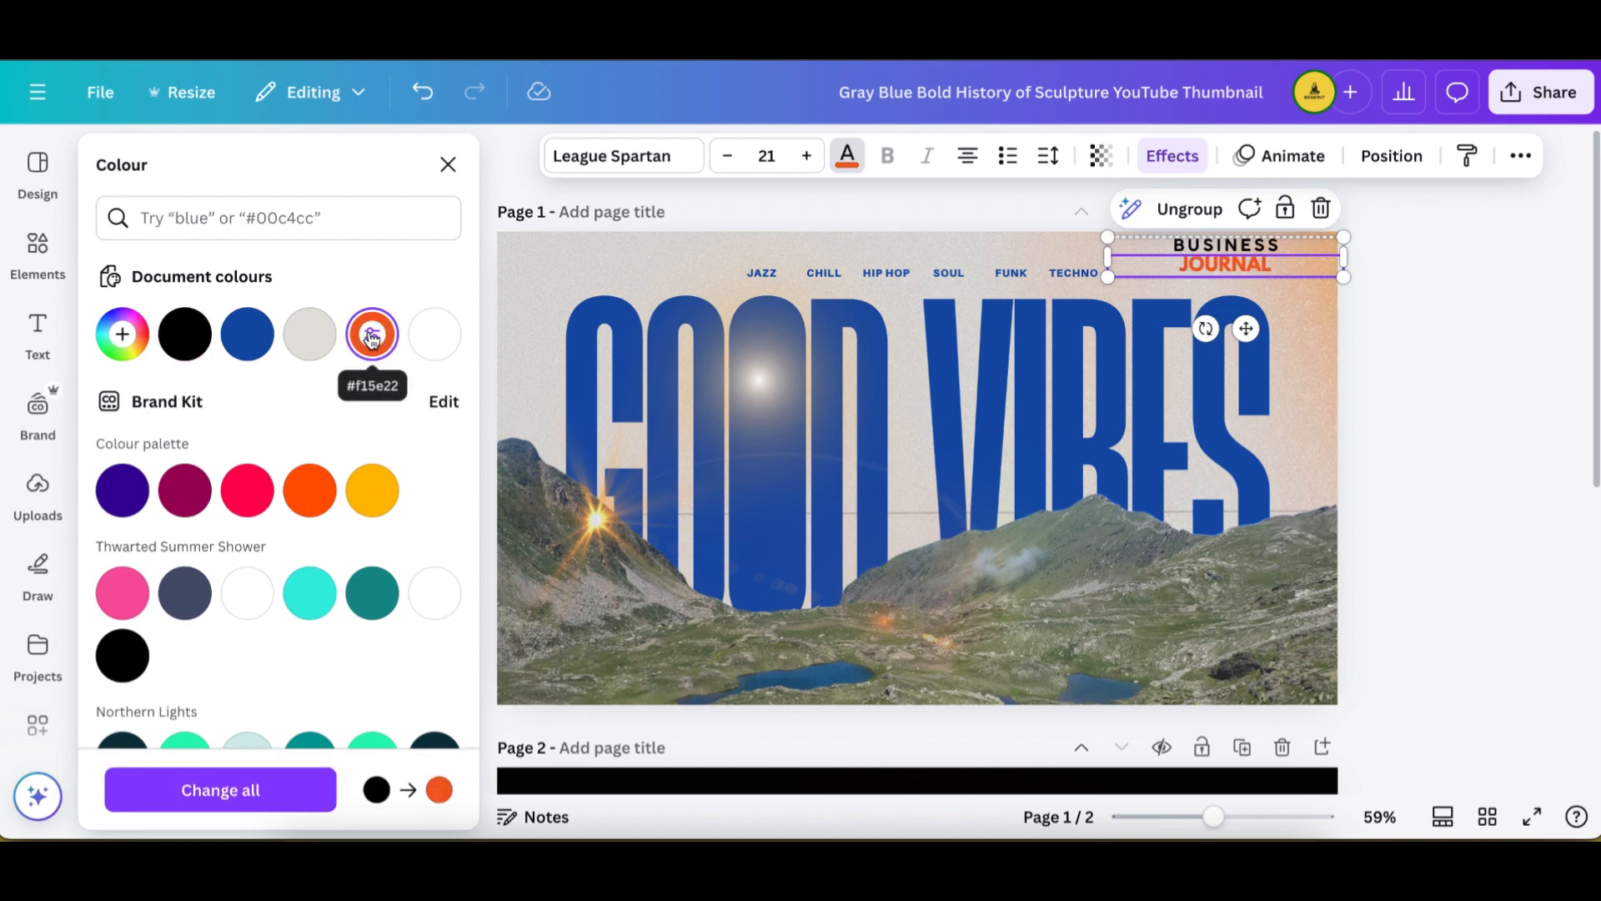
click(434, 337)
click(354, 338)
click(367, 499)
click(122, 338)
drag(295, 481, 381, 530)
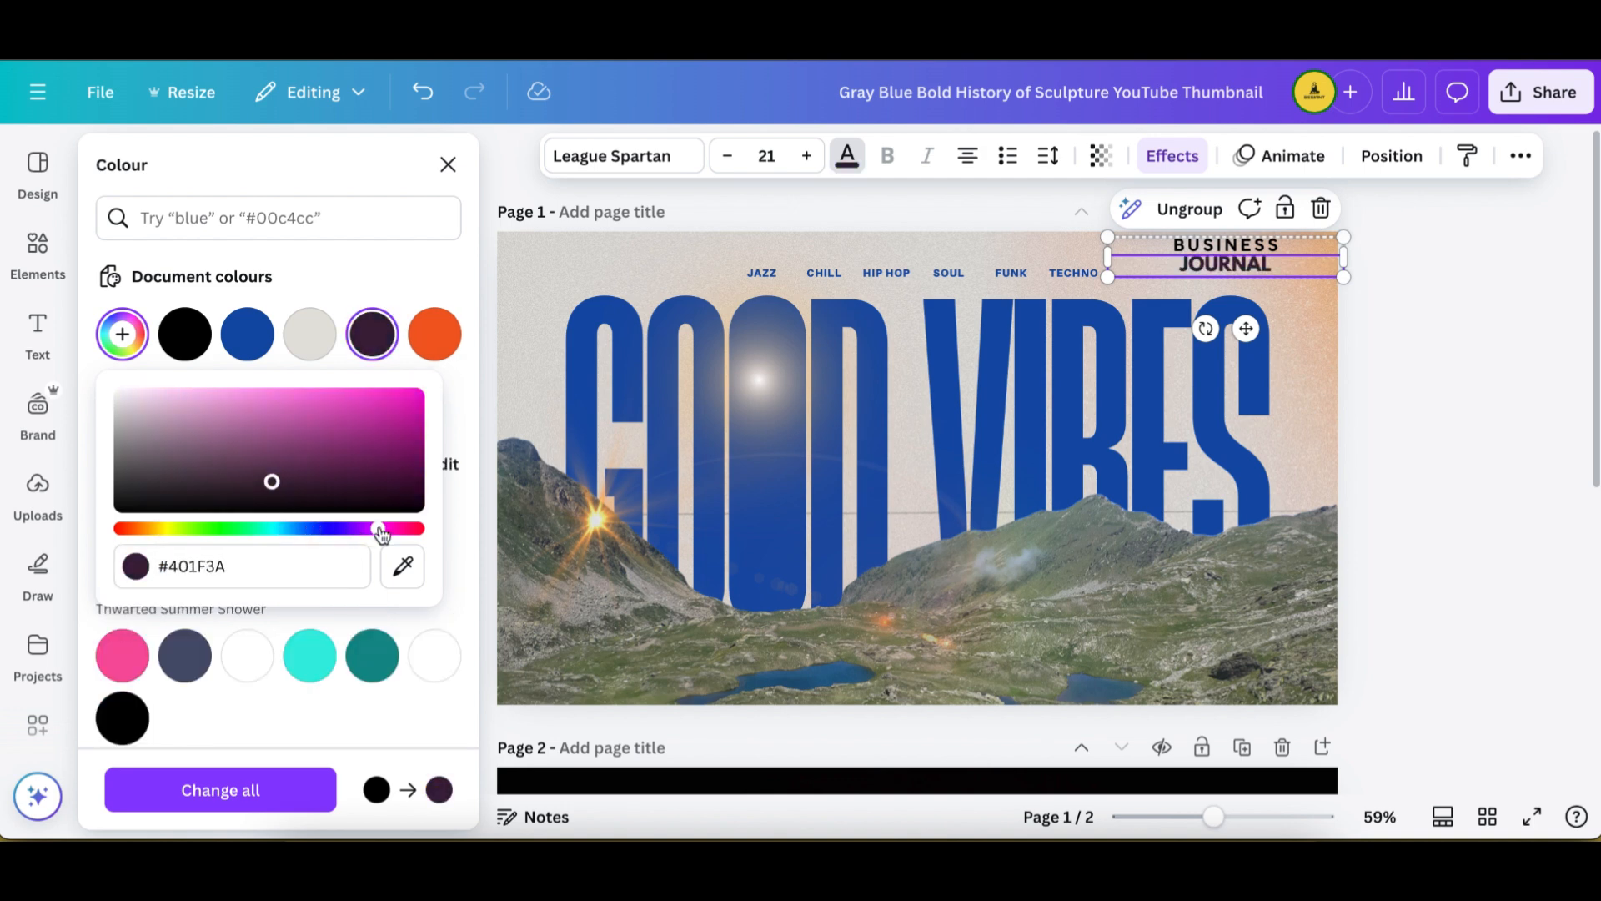
Change JOURNAL's text colour to a bright magenta with the custom colour picker
click(410, 384)
key(Escape)
key(Escape)
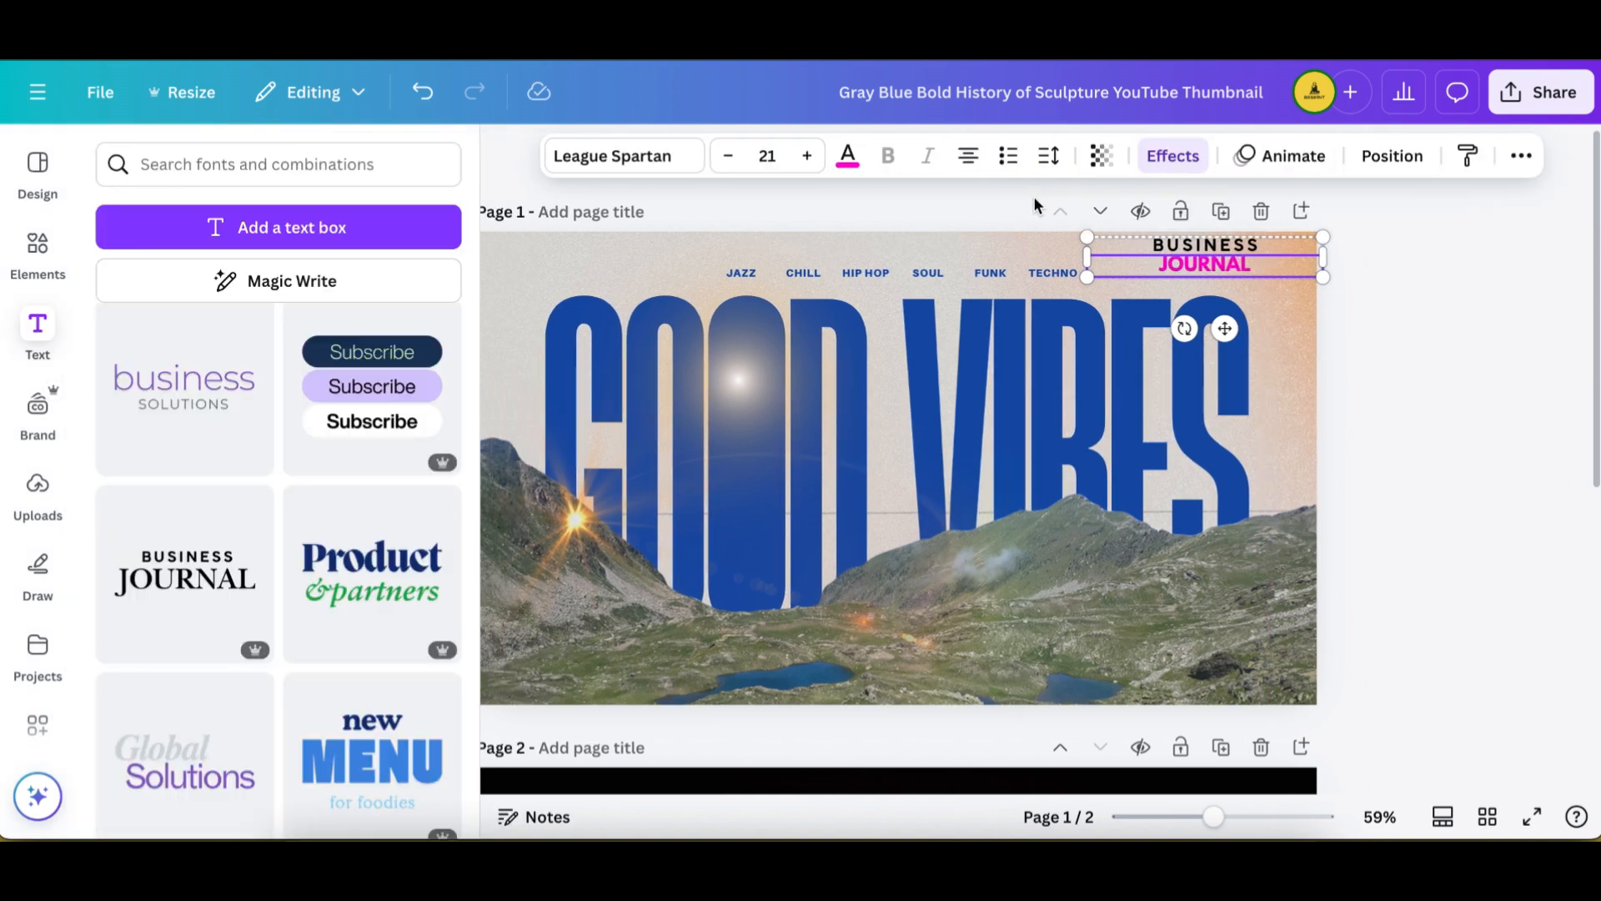
Cycle JOURNAL's text alignment through the available options and back to centred
click(970, 160)
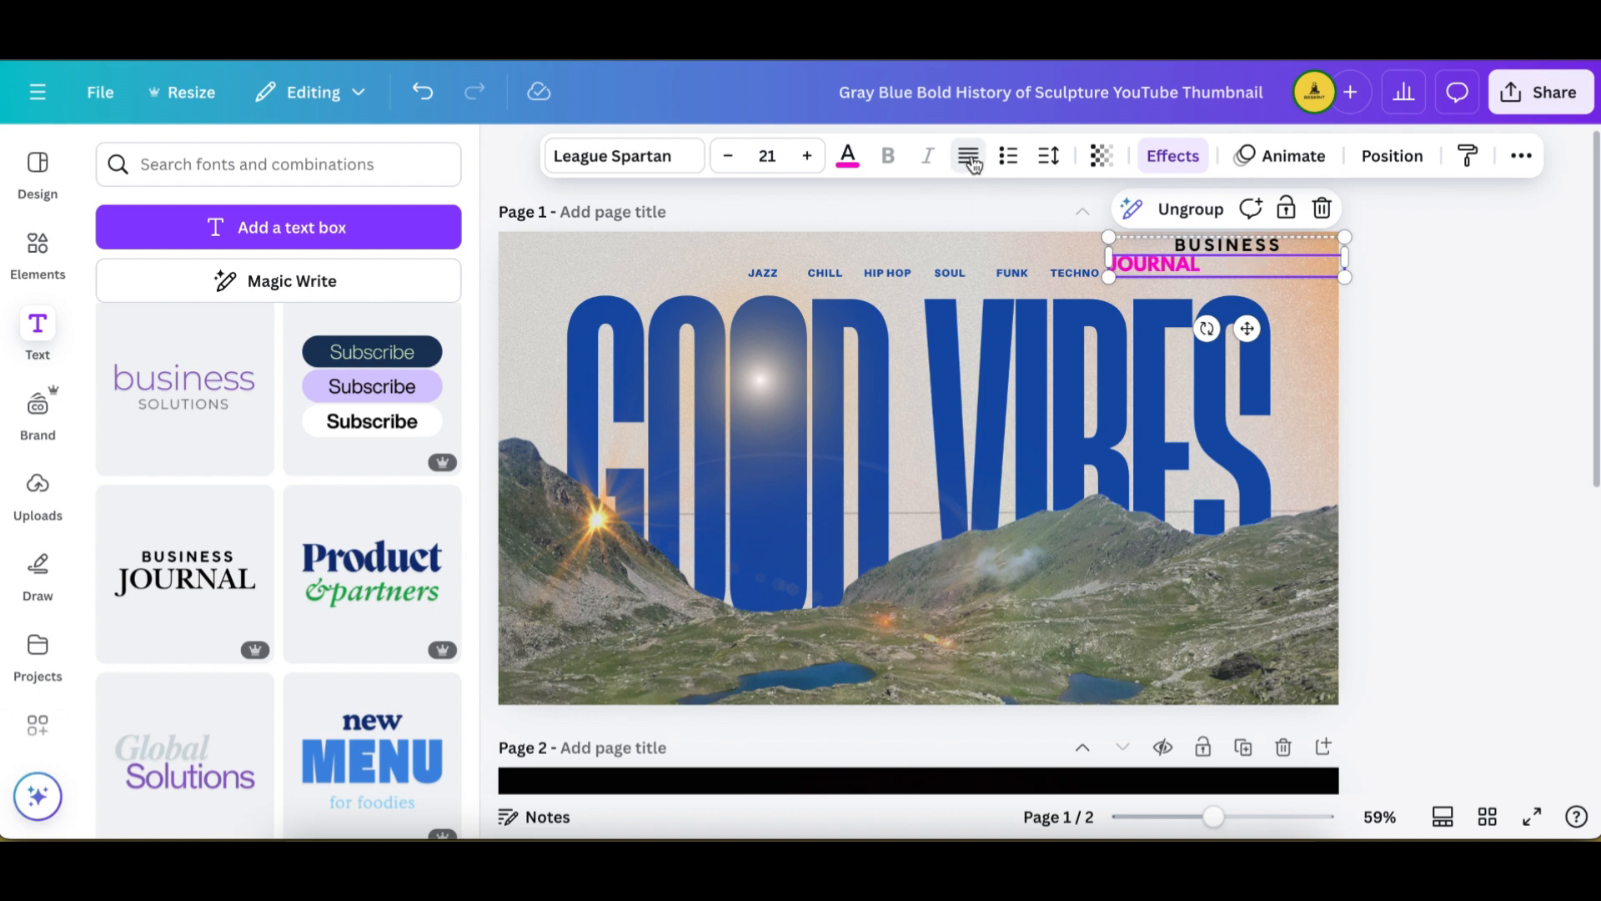
click(970, 160)
click(971, 160)
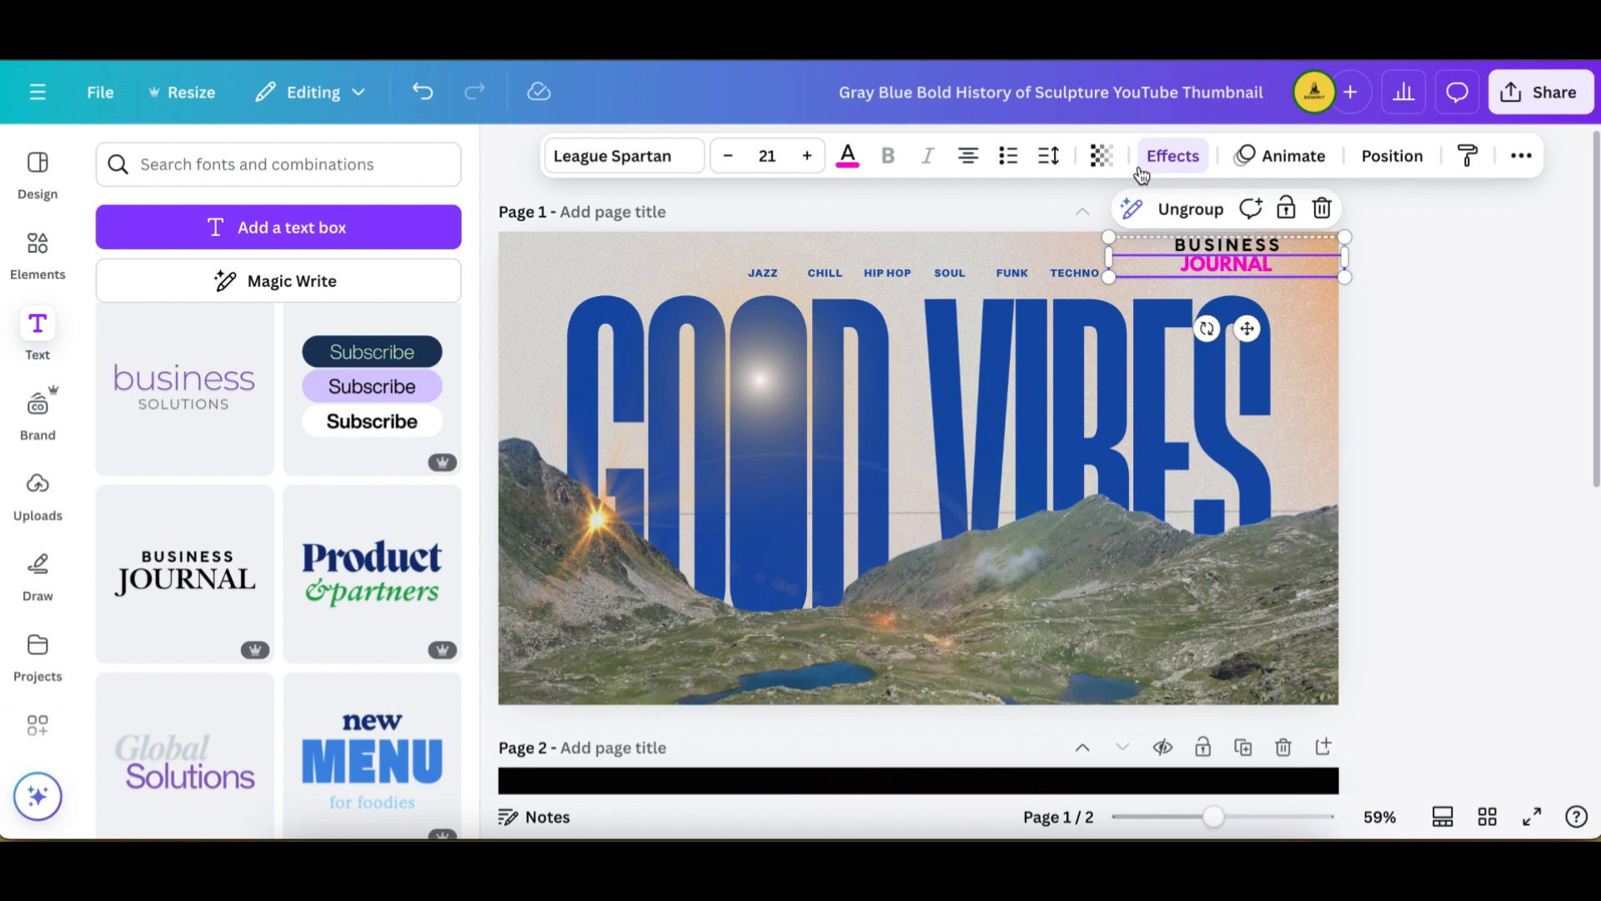
Set the transparency of the word JOURNAL to 48
click(1102, 155)
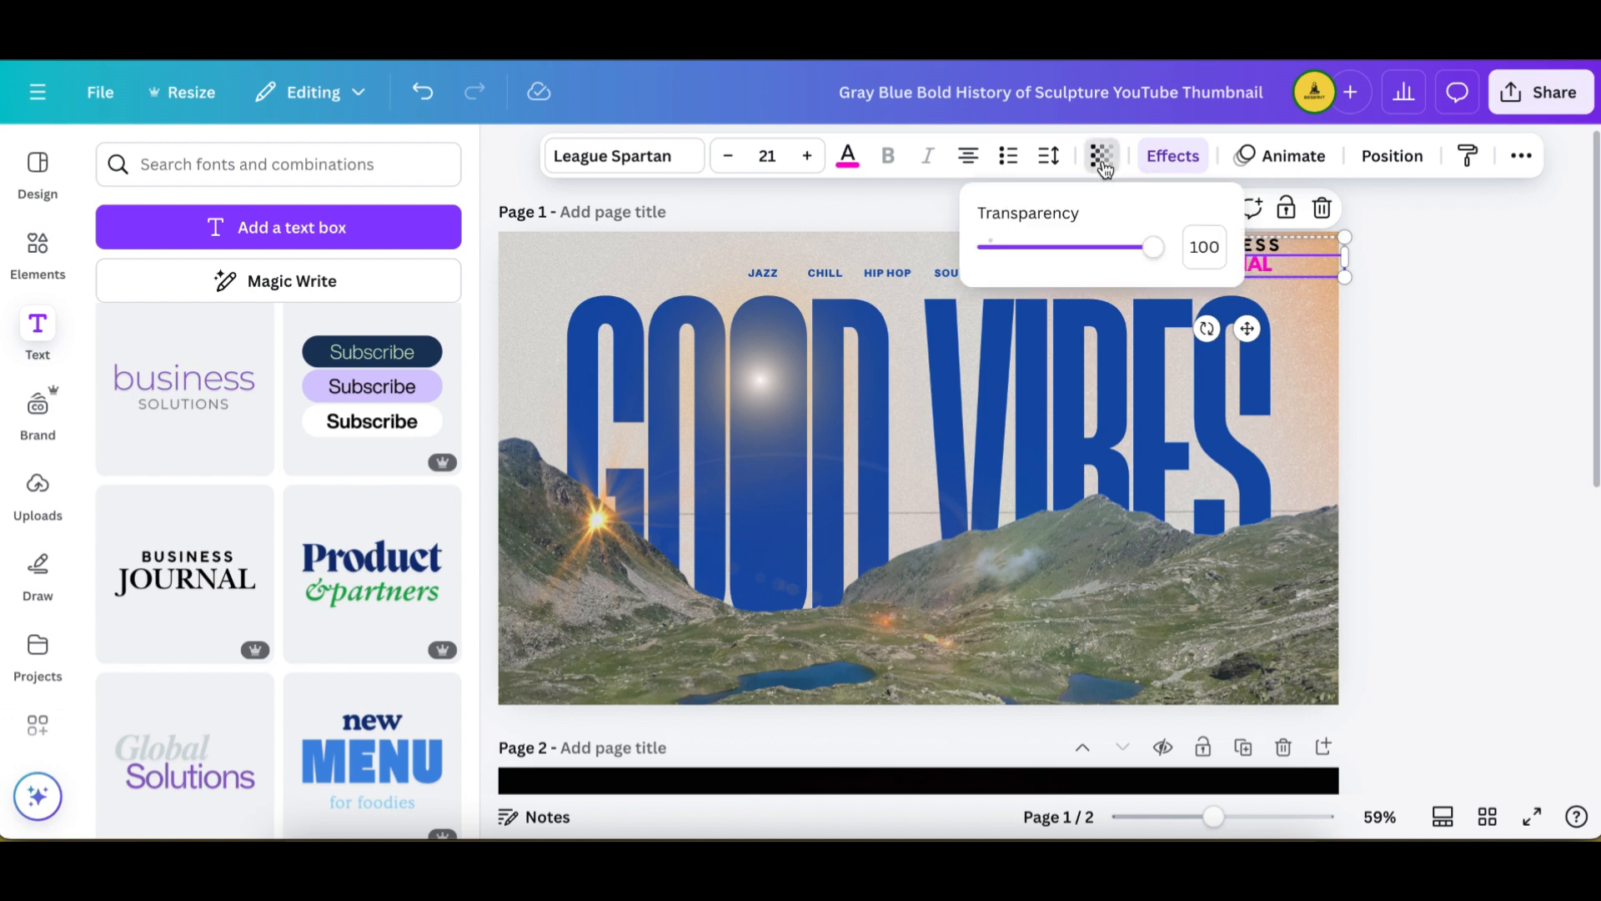
drag(1084, 255, 1071, 257)
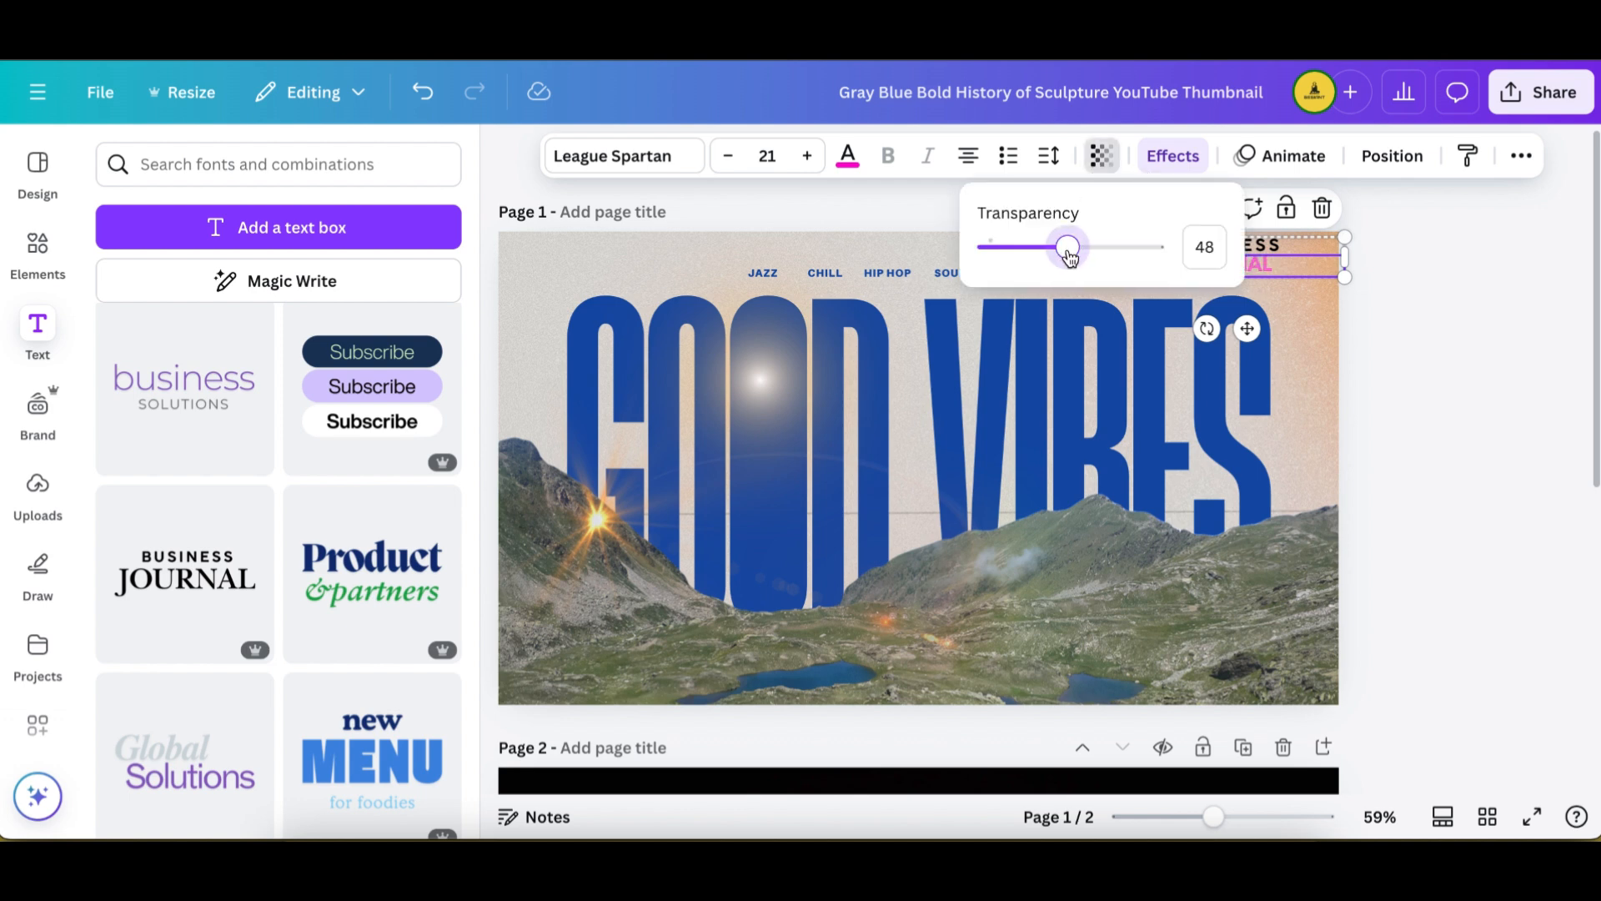
click(1412, 321)
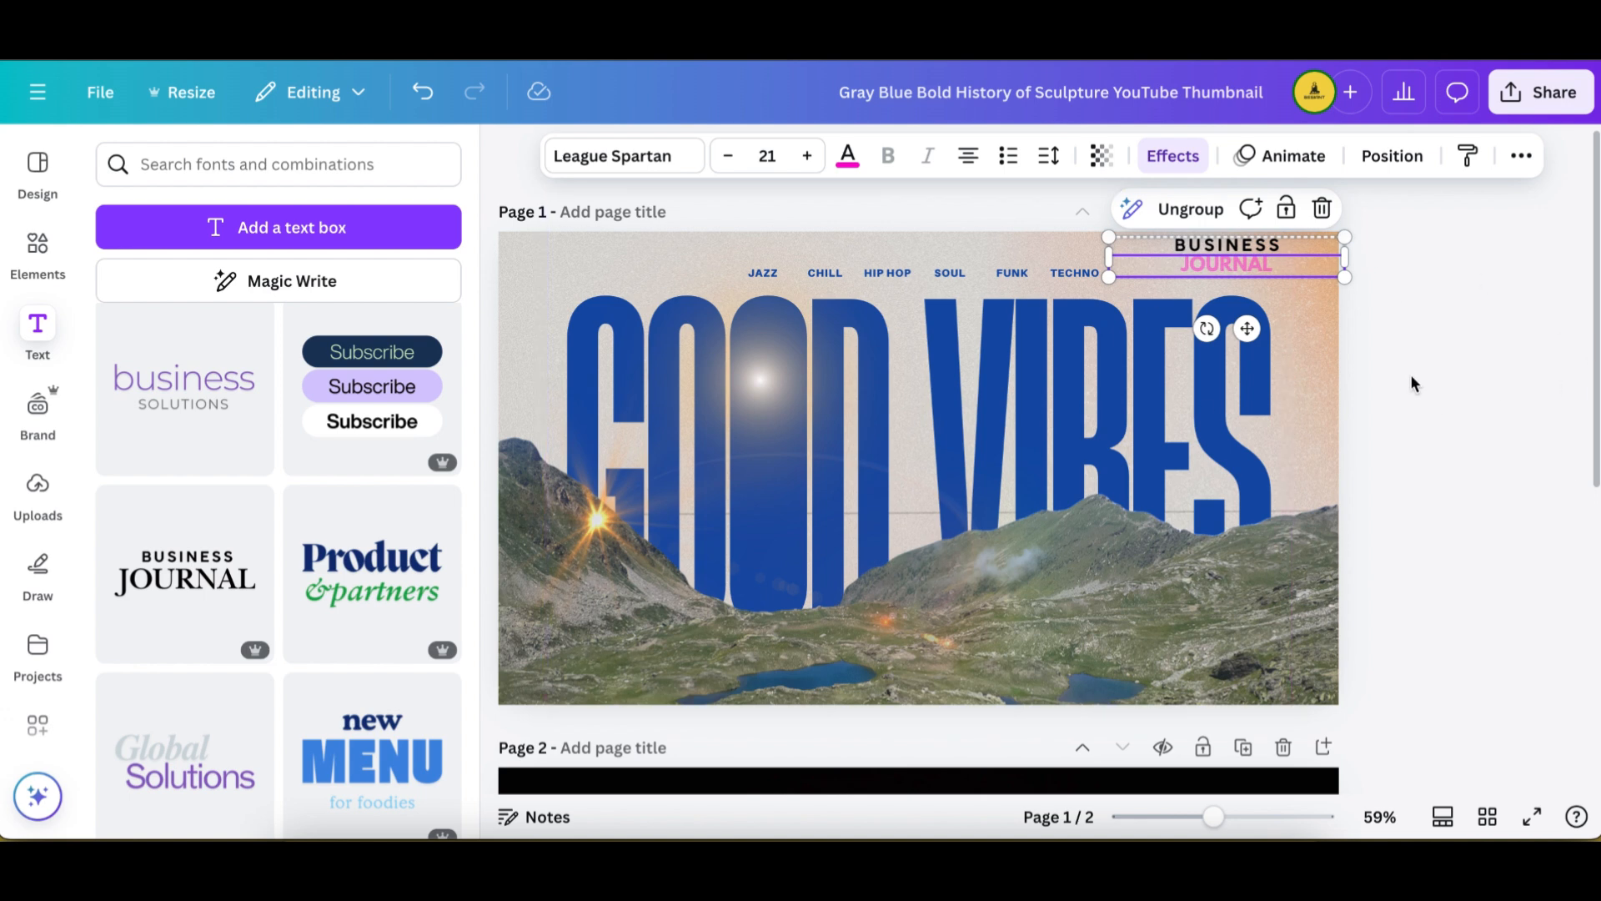
Try the Neon text effect on JOURNAL, apply Glitch instead, and deselect the text
click(1190, 166)
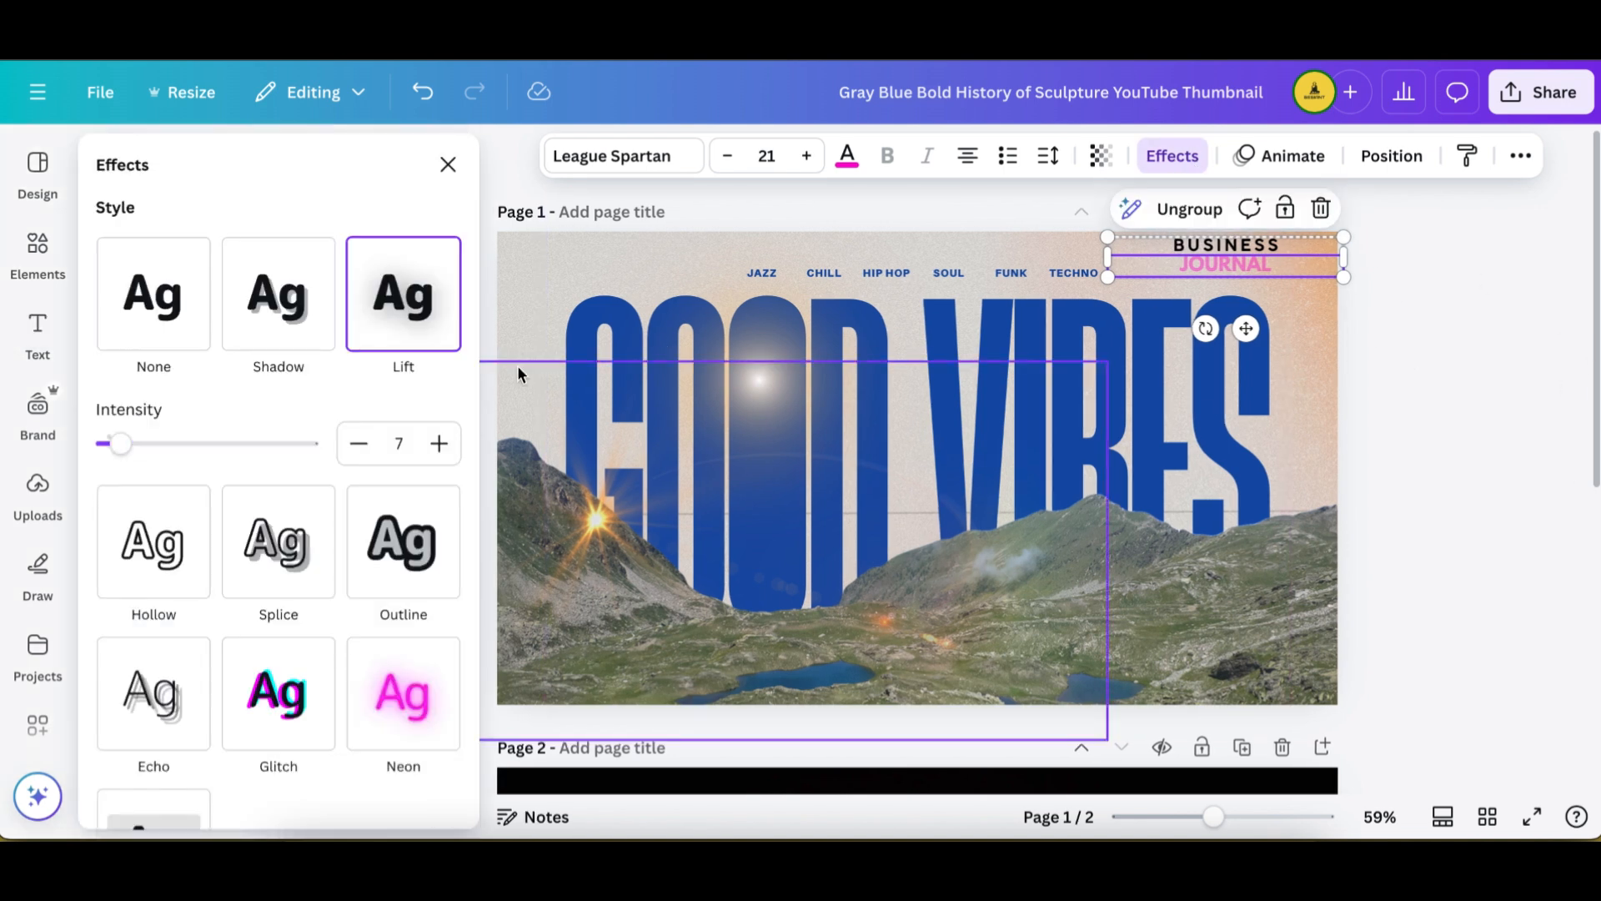
scroll(265, 646, down, 5)
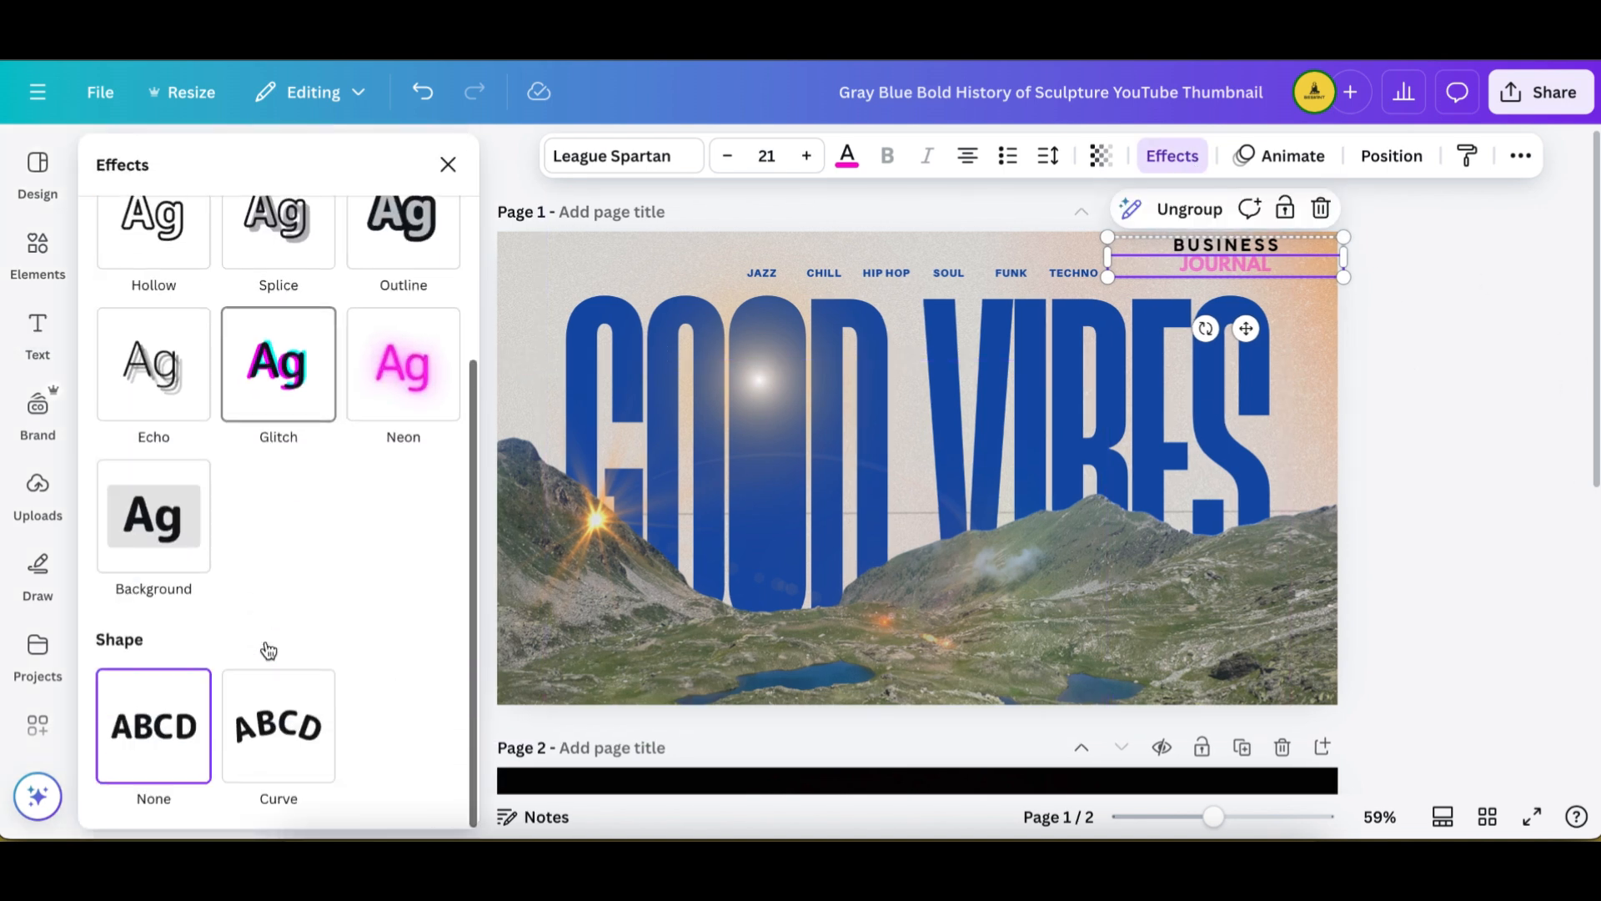
scroll(265, 639, up, 5)
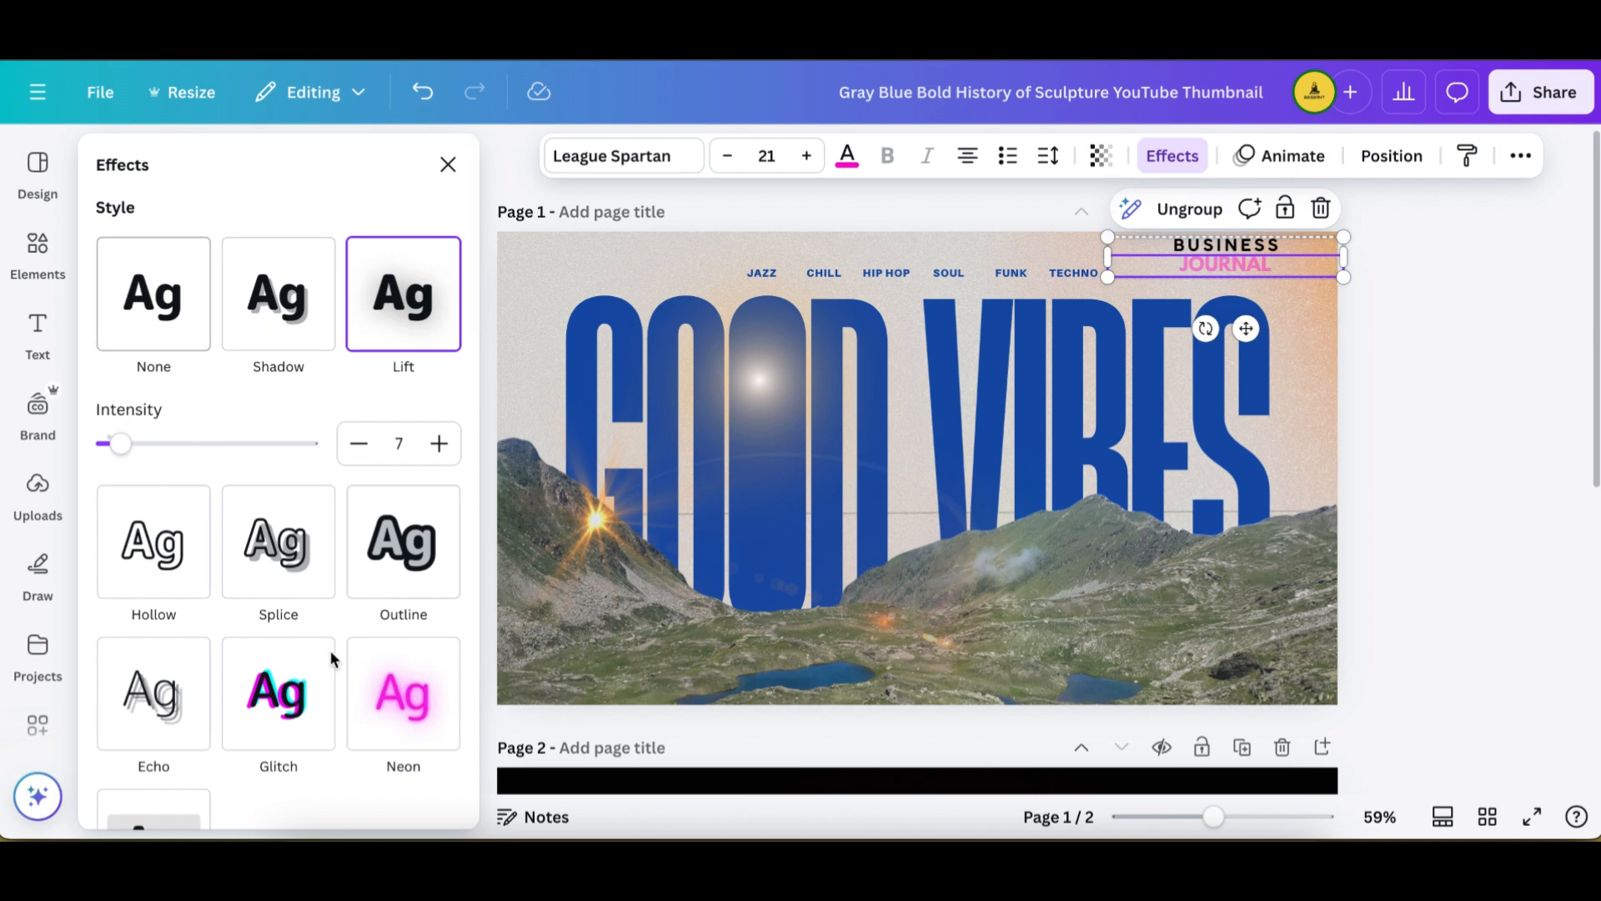
scroll(350, 634, down, 3)
click(407, 297)
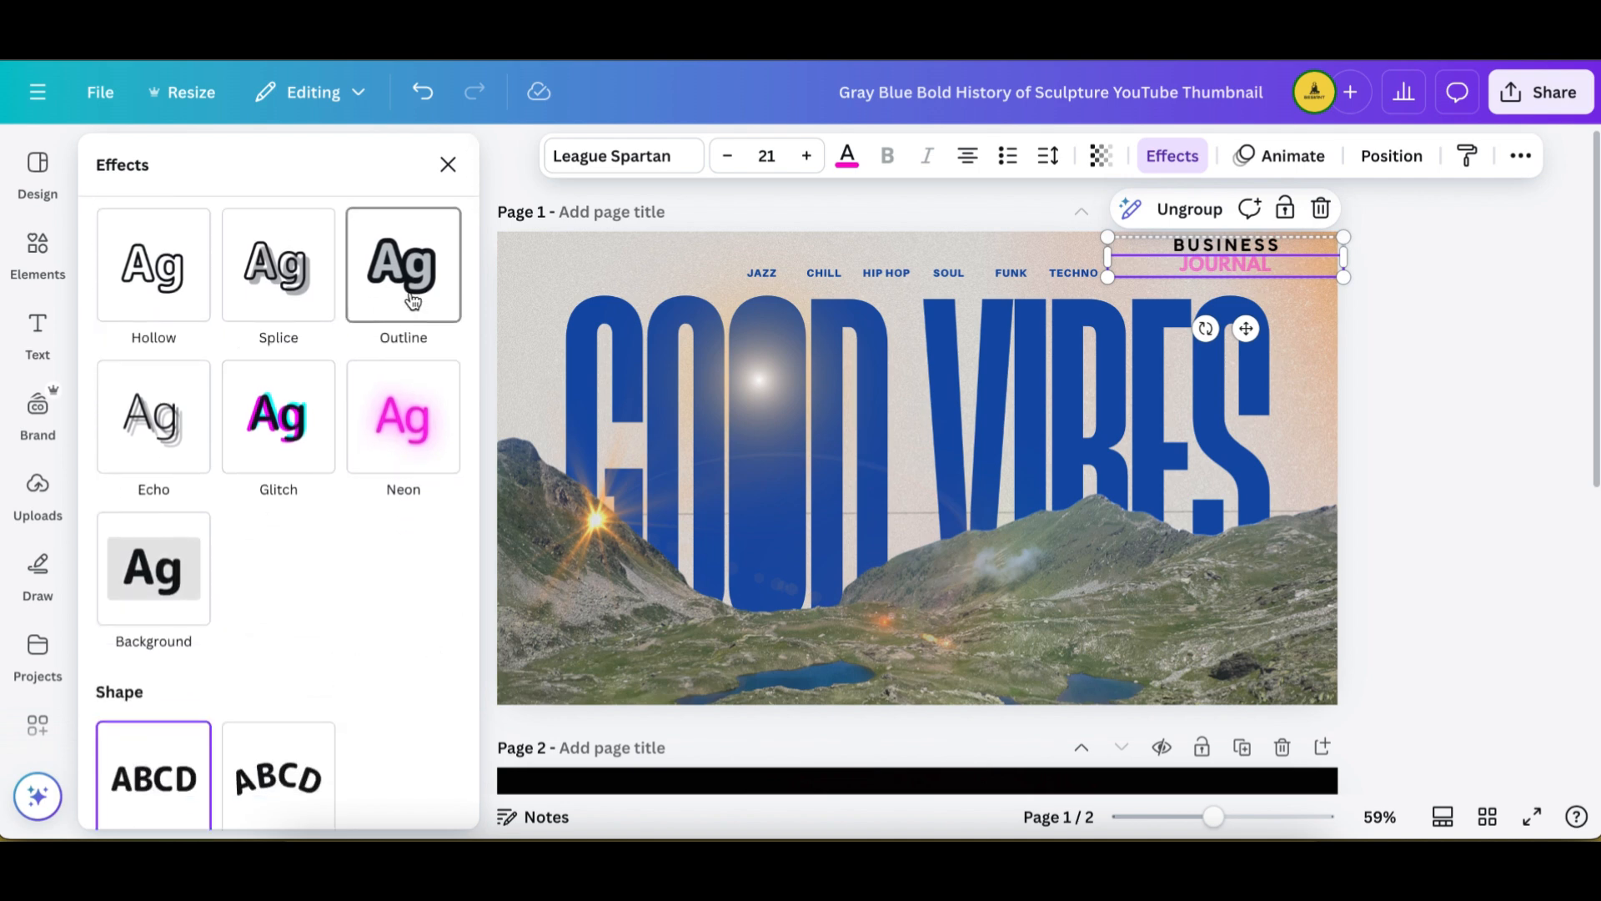
click(410, 572)
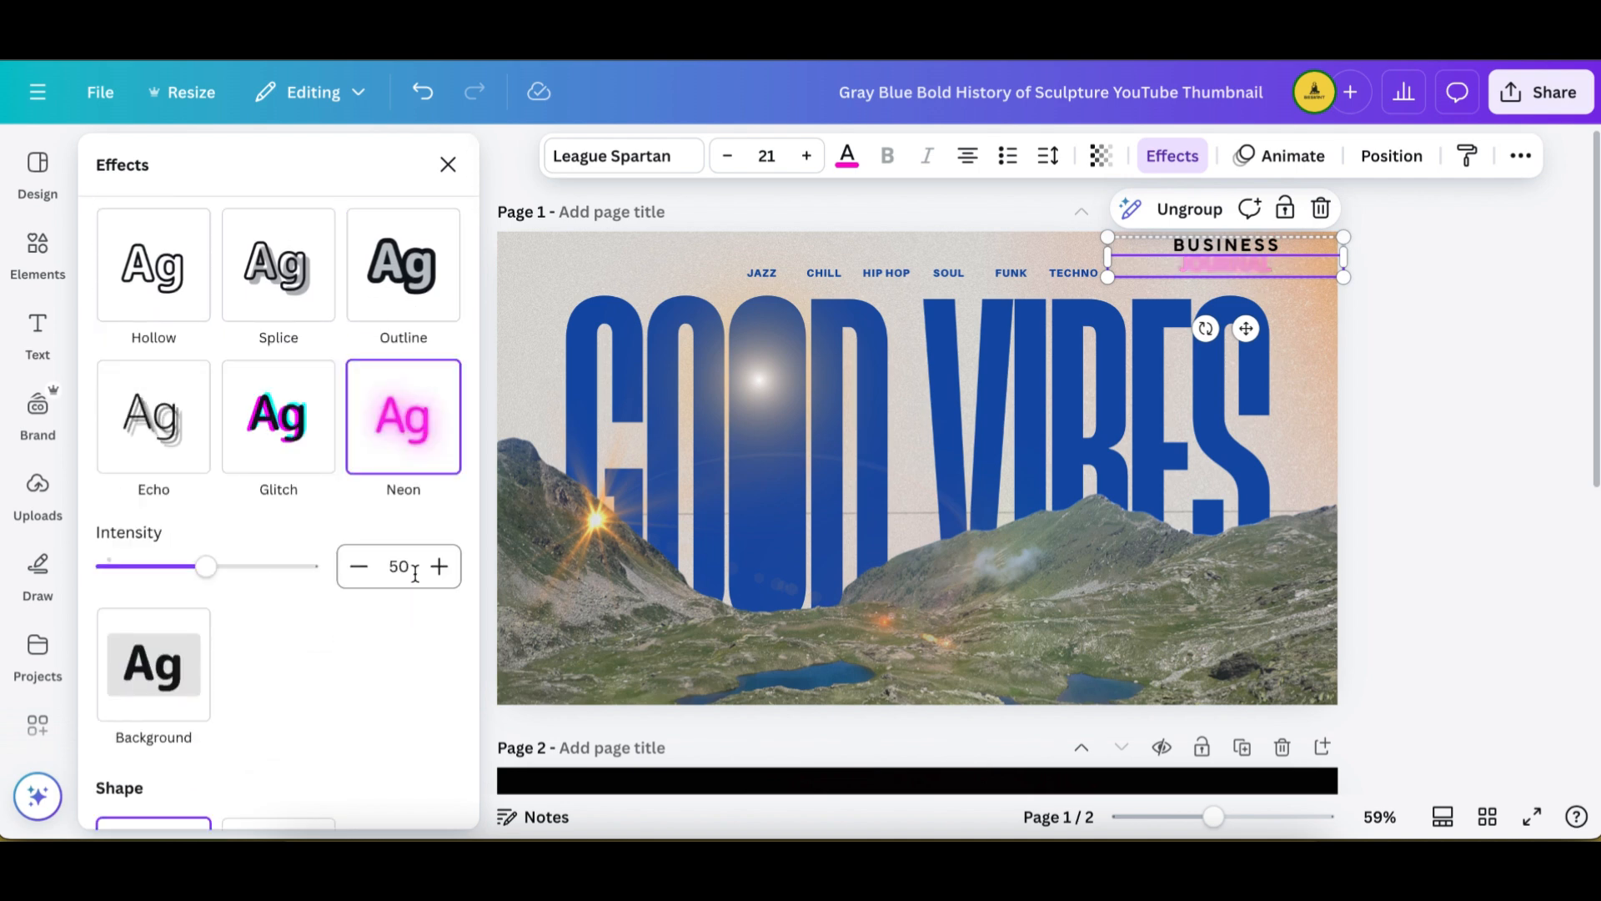
click(287, 443)
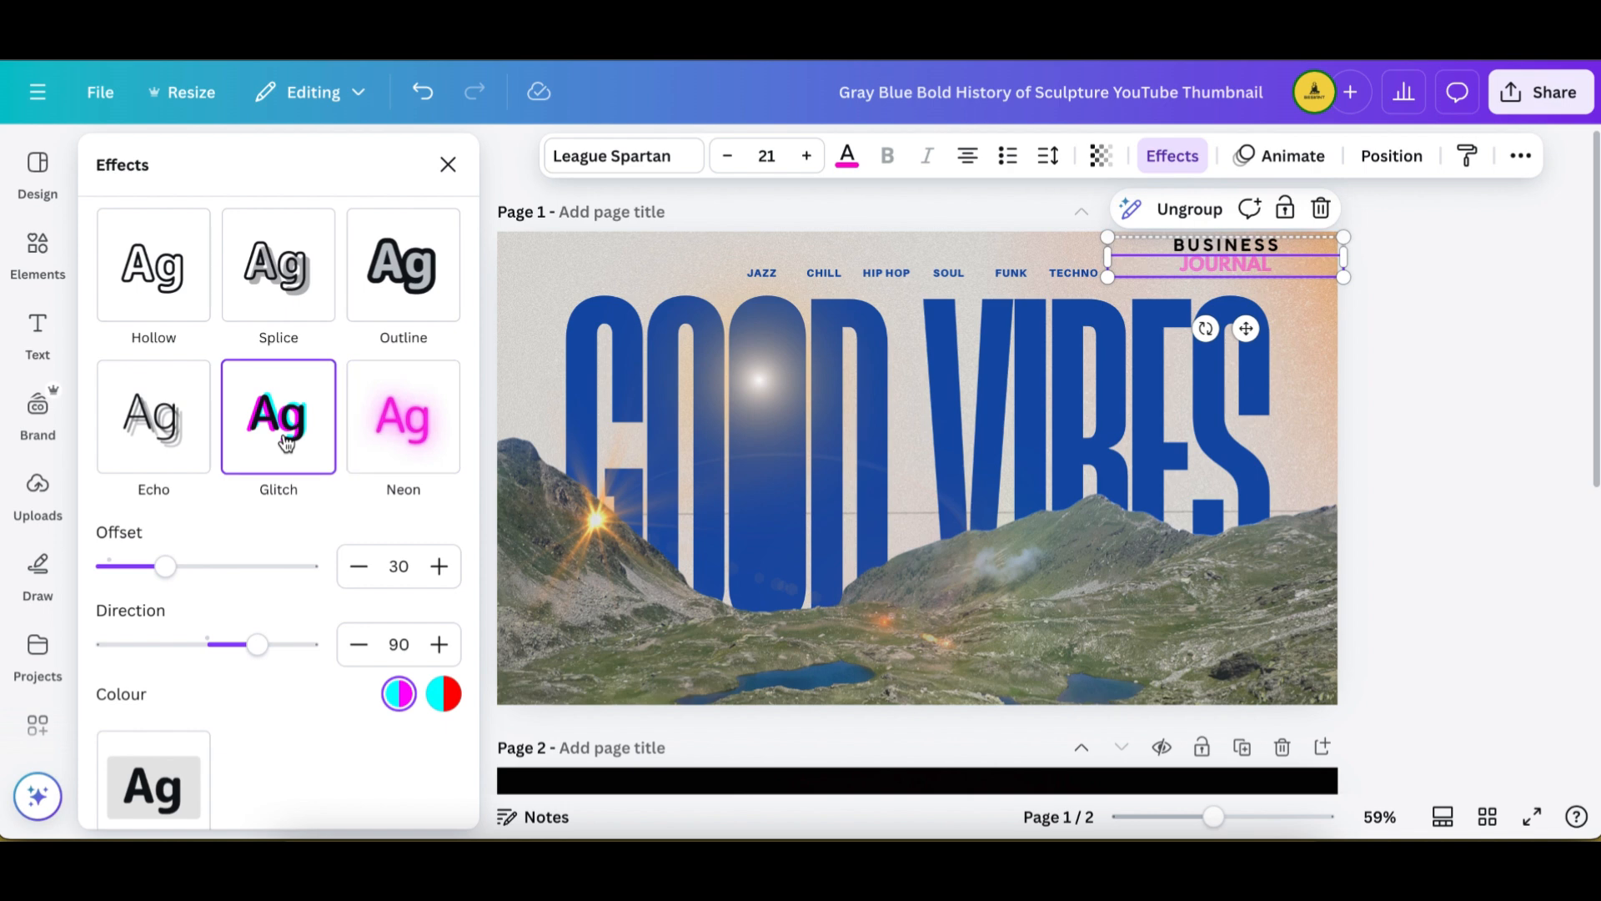
click(1420, 290)
click(1420, 291)
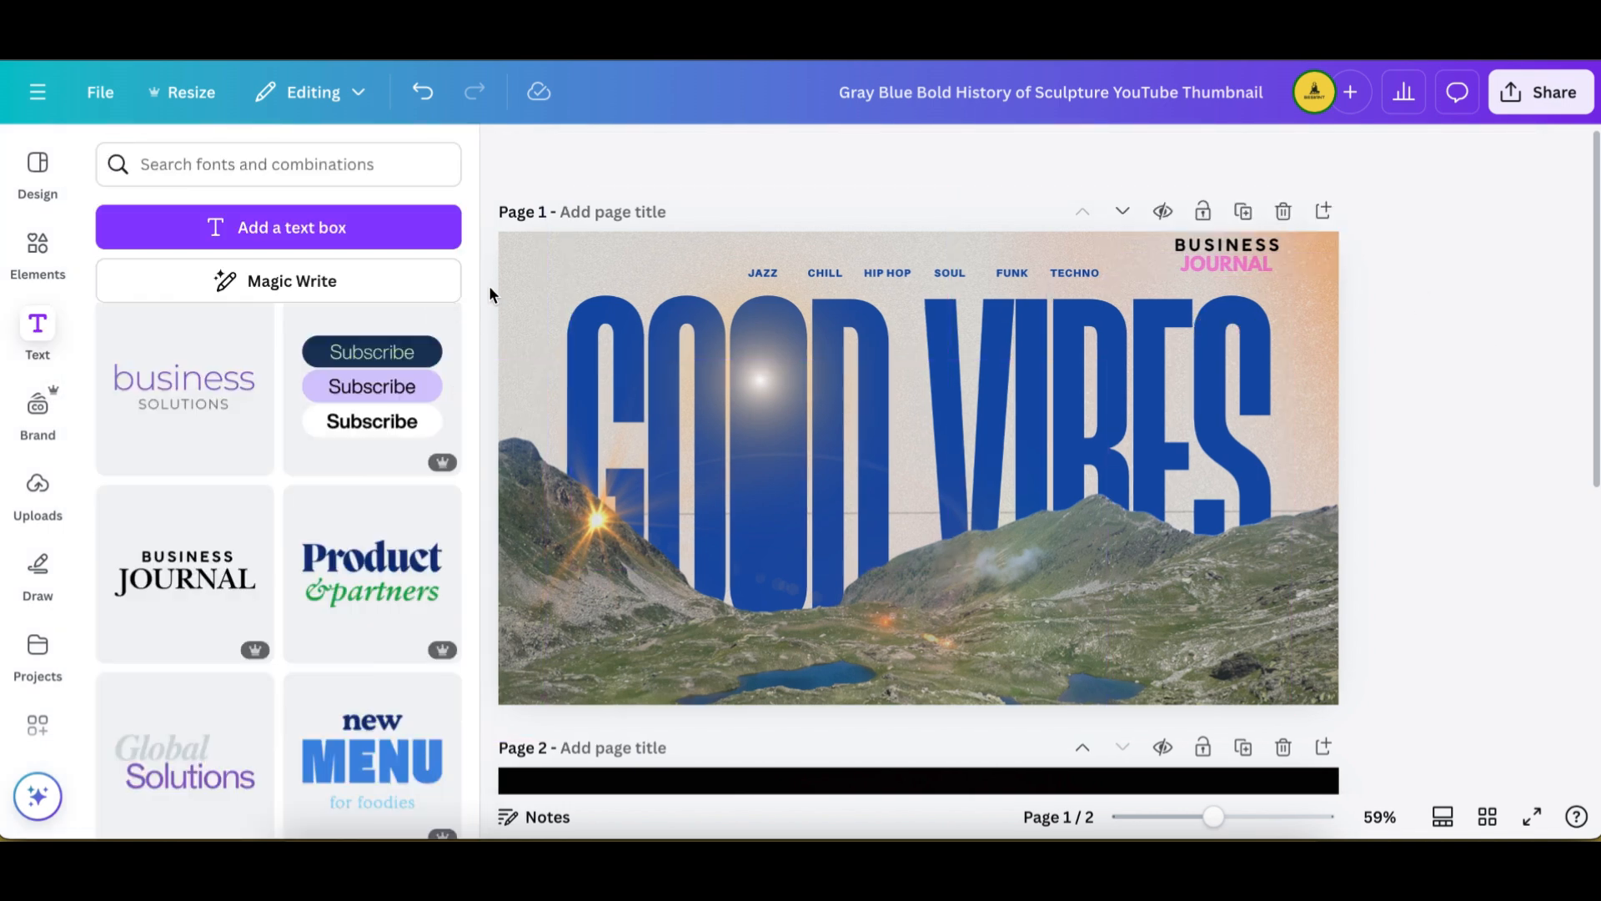
Replace the lens flare search in the elements library with a search for "hut"
click(37, 246)
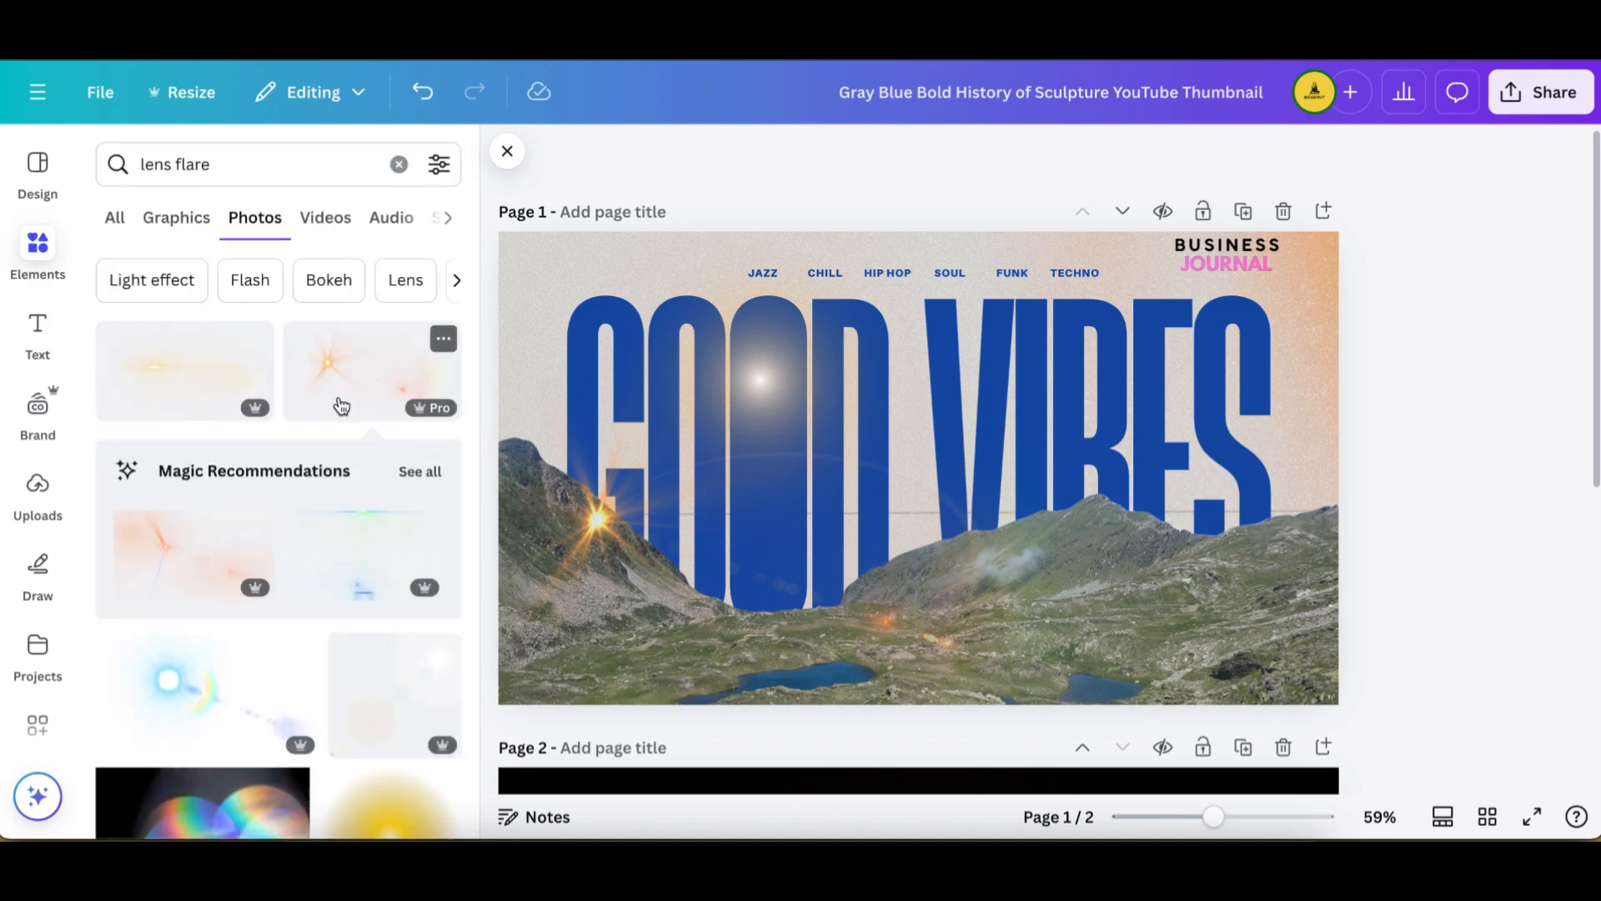
scroll(323, 442, down, 1)
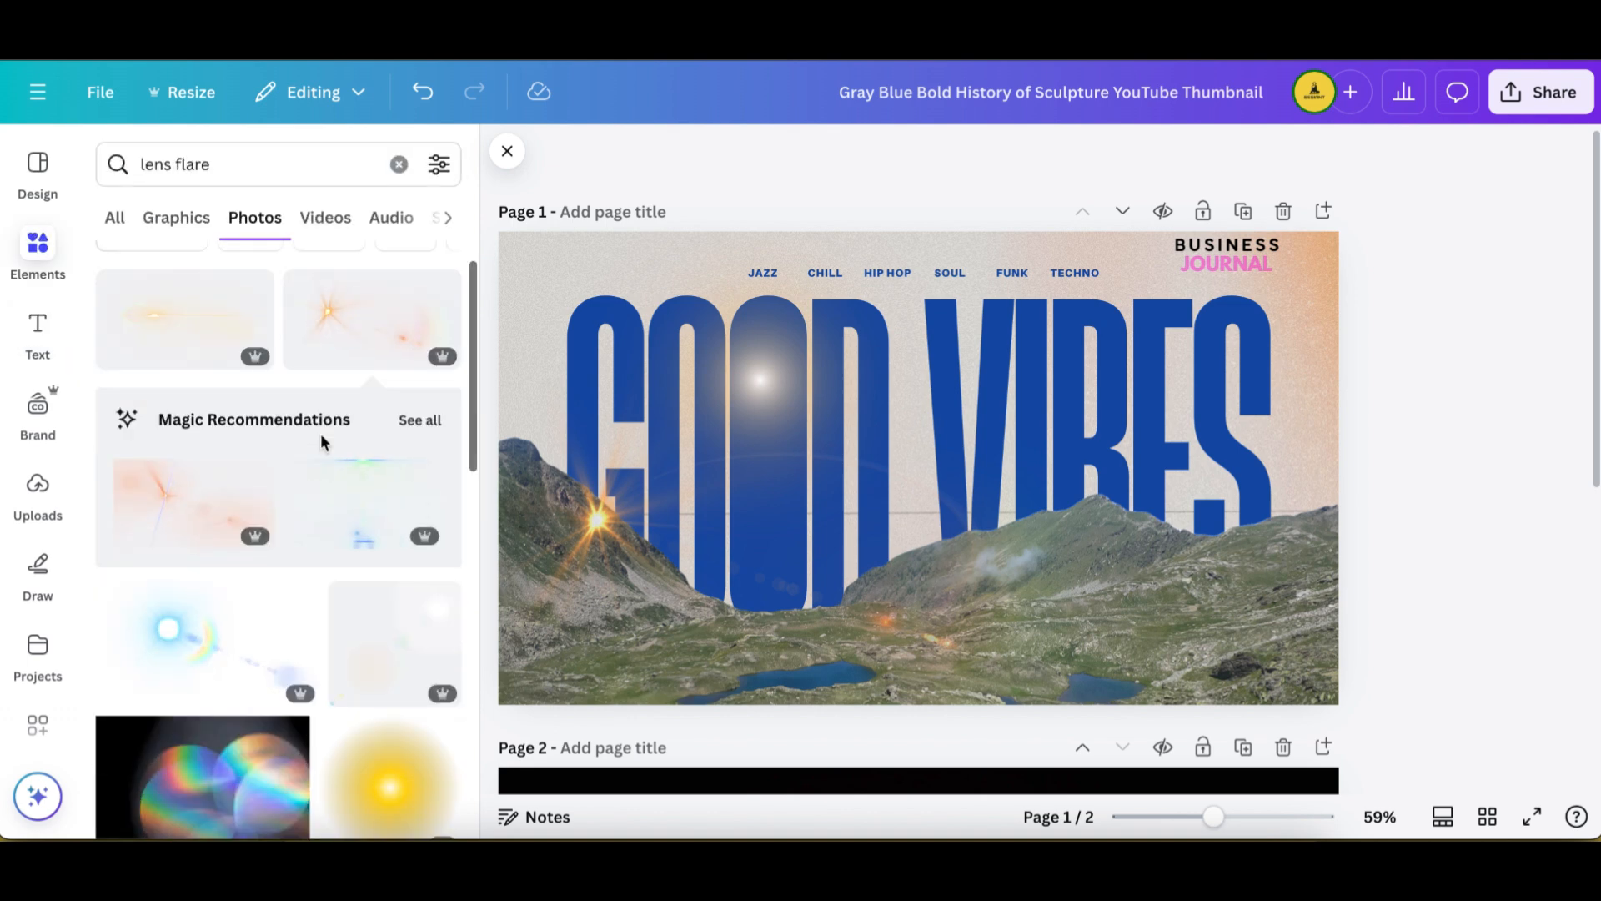
drag(330, 301, 116, 216)
click(250, 165)
key(ctrl+a)
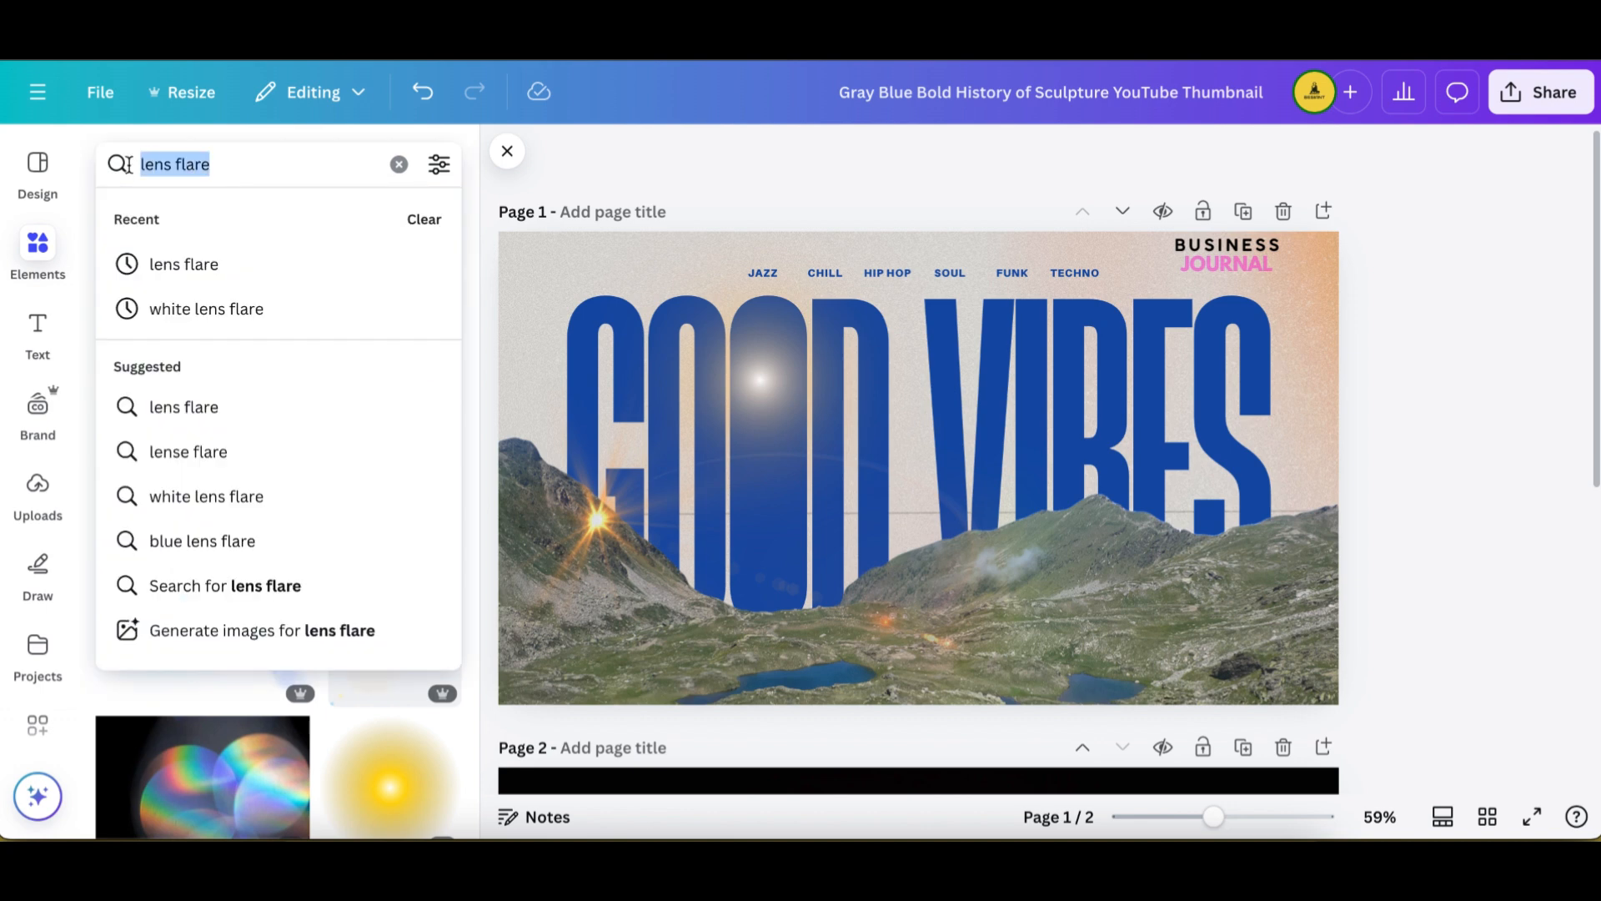
key(BackSpace)
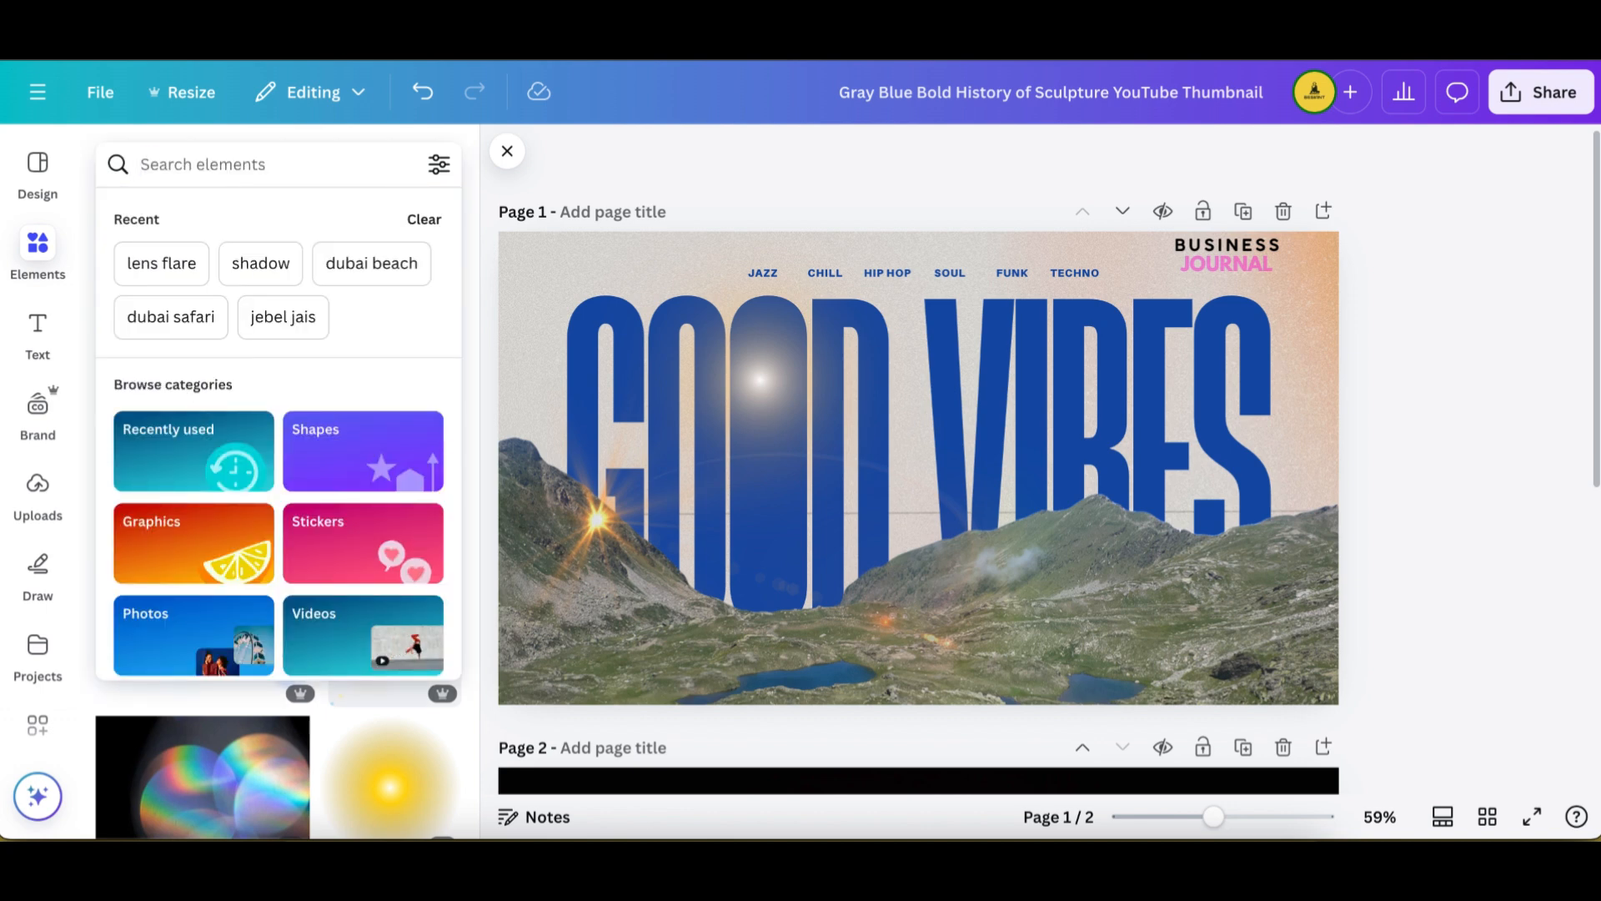
text(house)
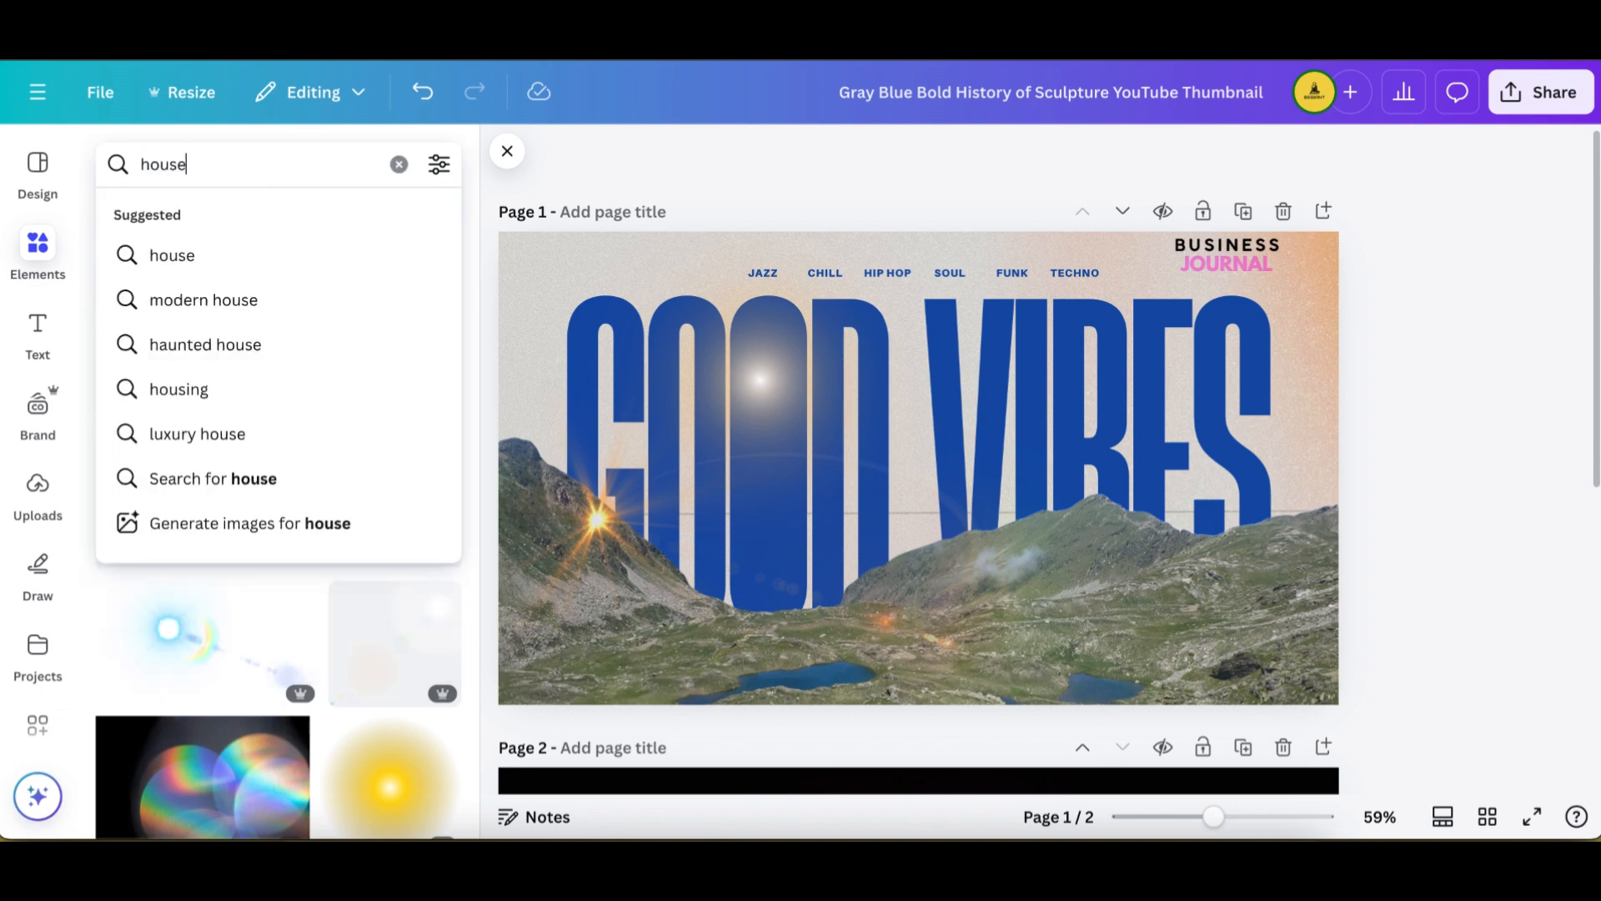
key(BackSpace)
key(BackSpace)
key(BackSpace)
key(BackSpace)
text(ut)
key(Return)
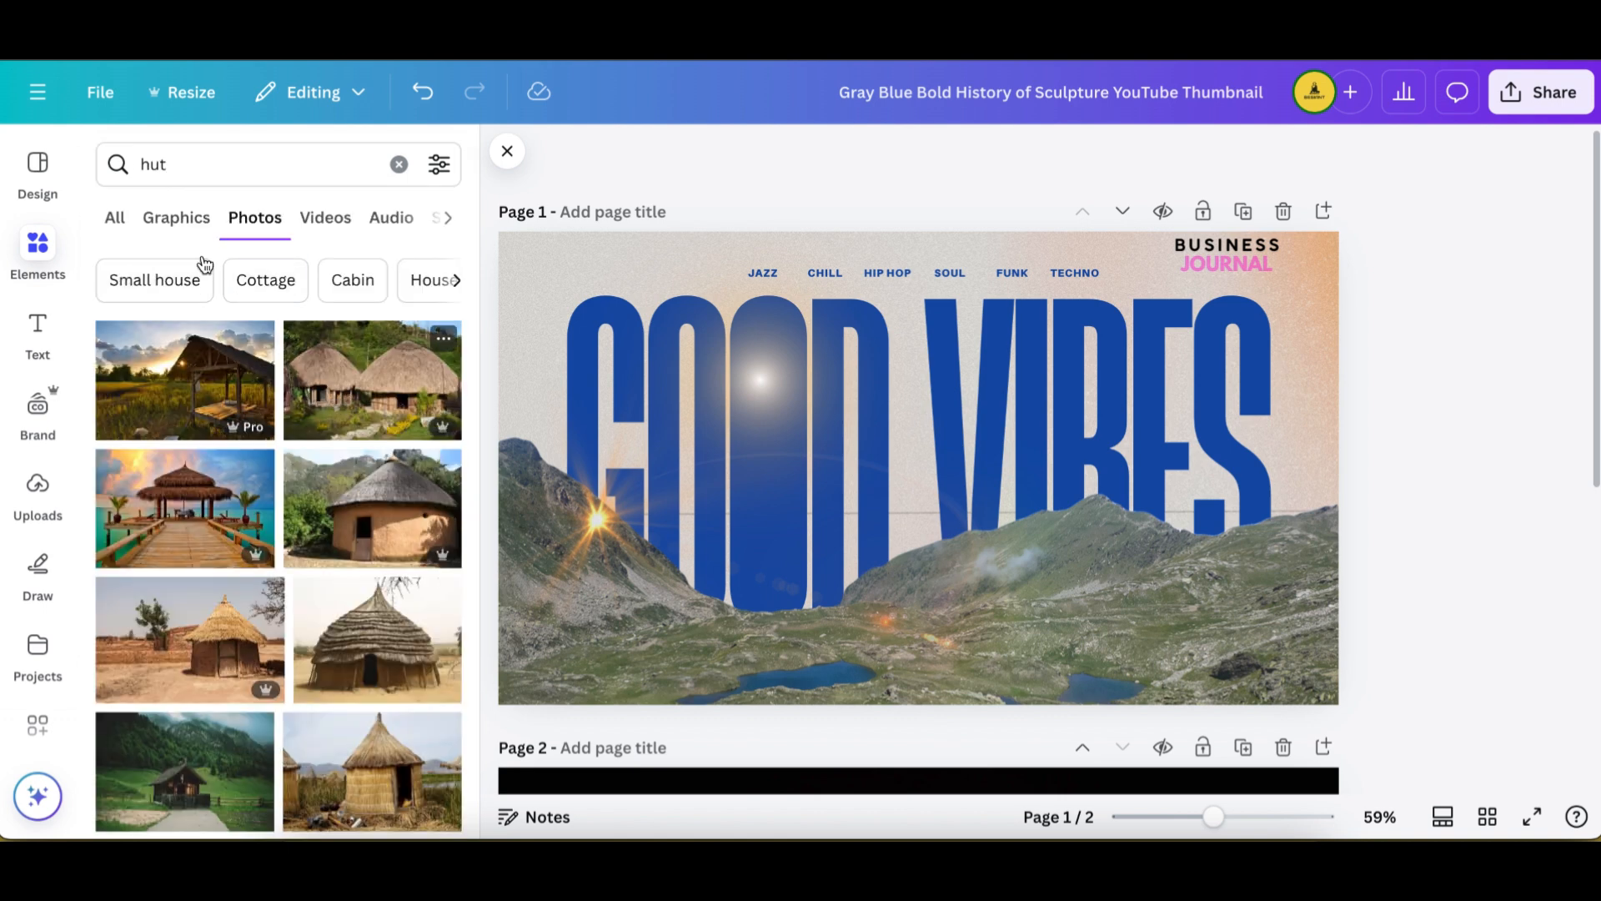
Insert the first hut photo on page 1, enlarge it and place it over the lower part of VIBES
click(182, 218)
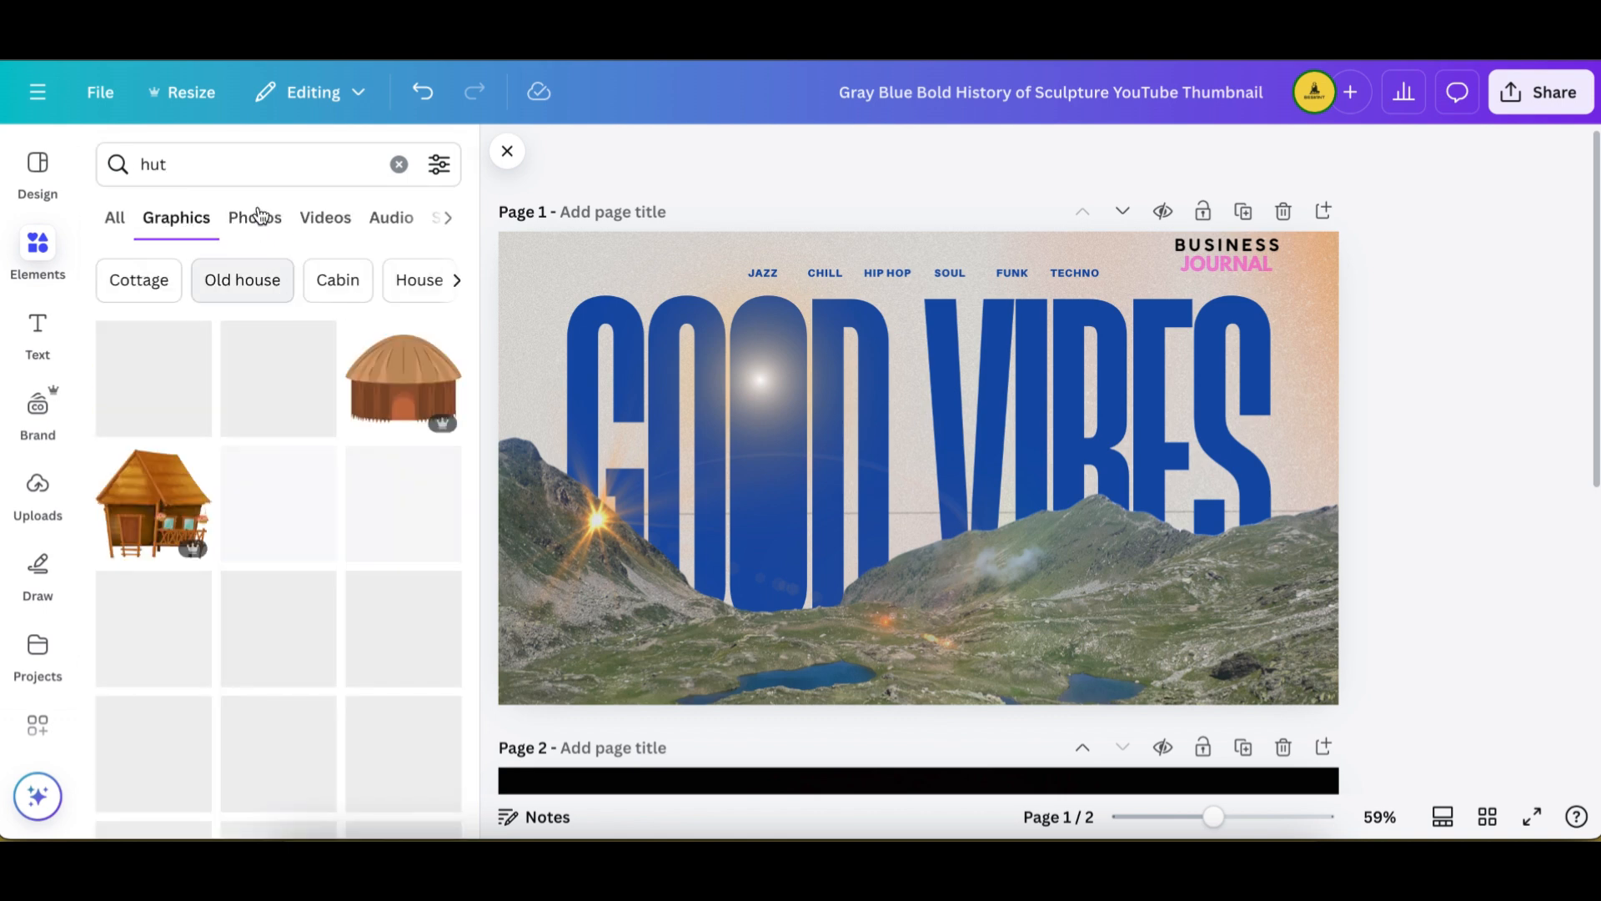
click(259, 219)
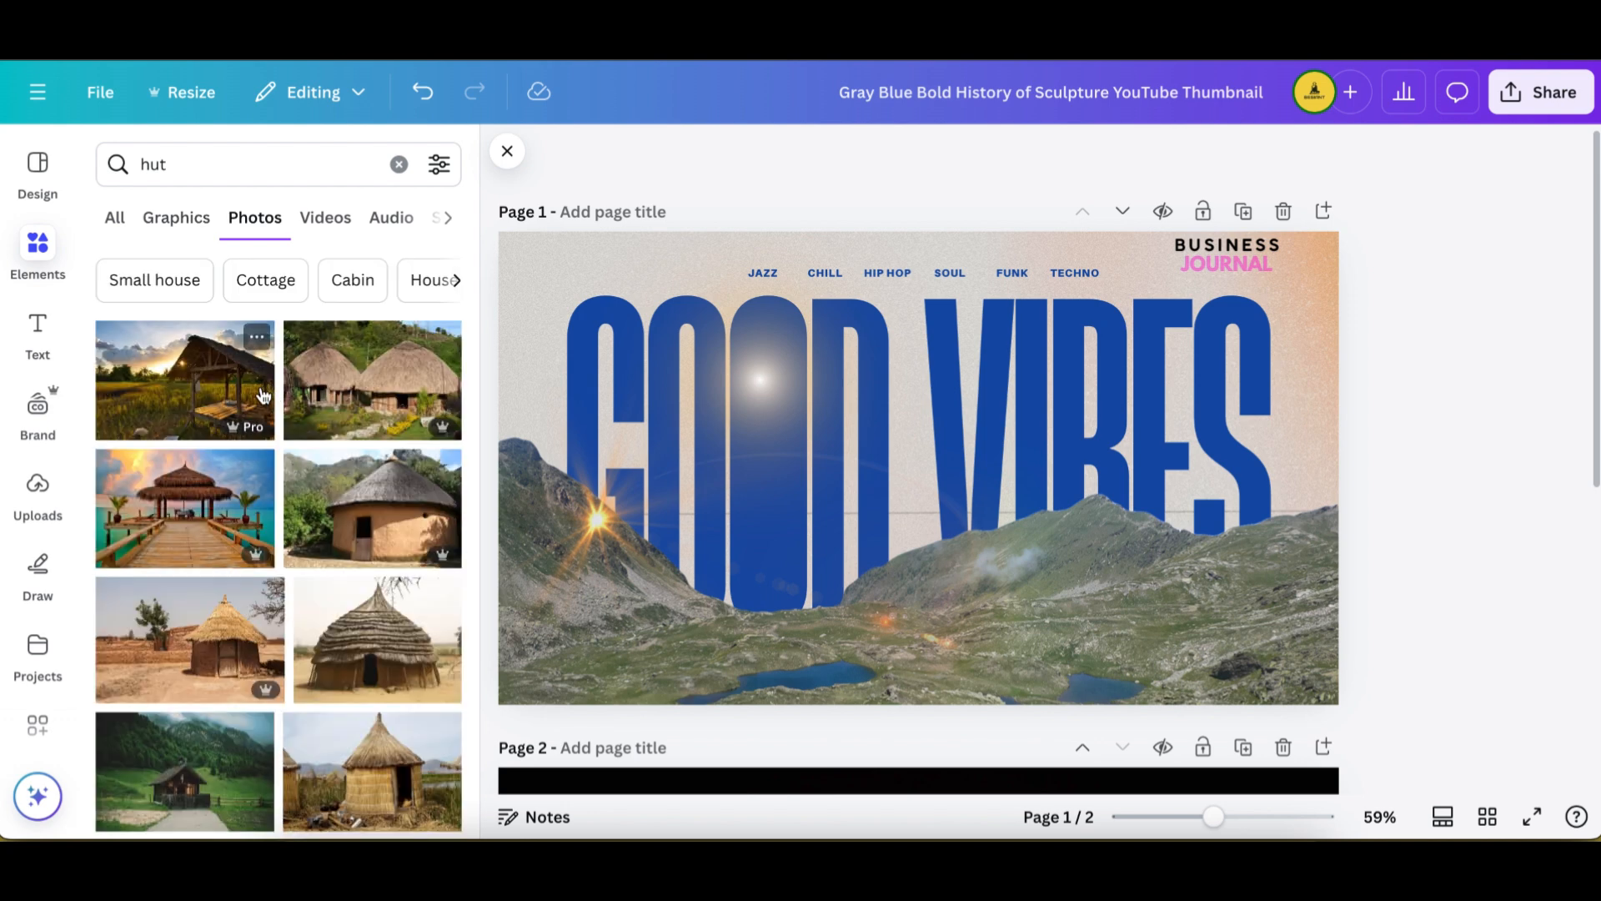
click(251, 334)
drag(635, 279, 888, 447)
drag(1016, 525, 1105, 515)
drag(976, 436, 847, 347)
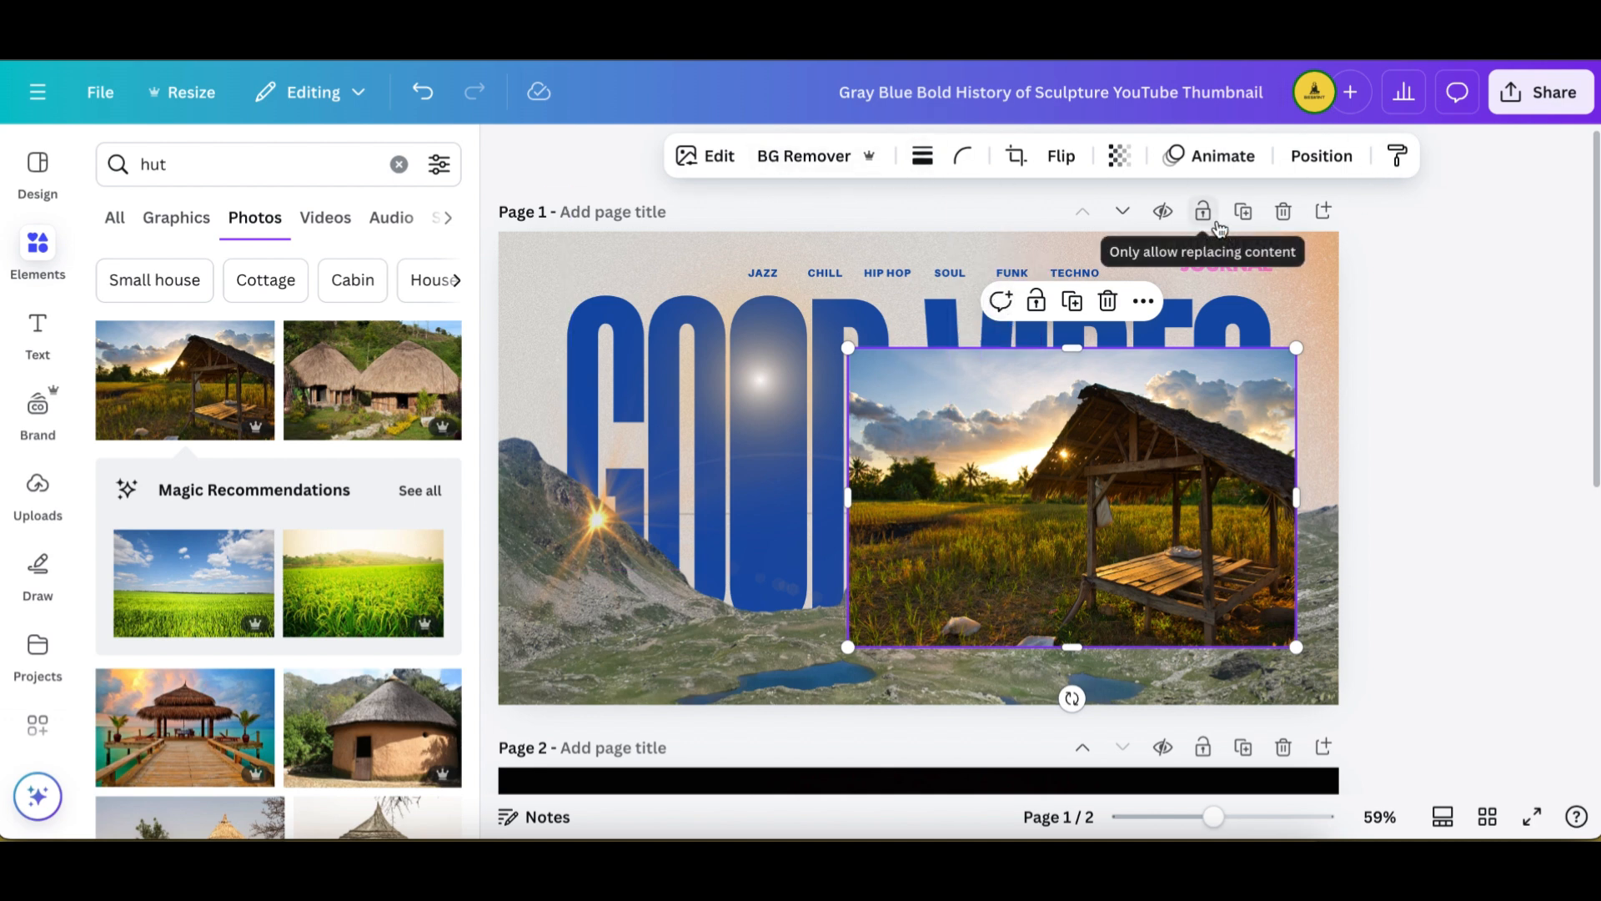
Raise the hut photo's brightness and set its contrast to -43 and its highlights to 41
click(714, 170)
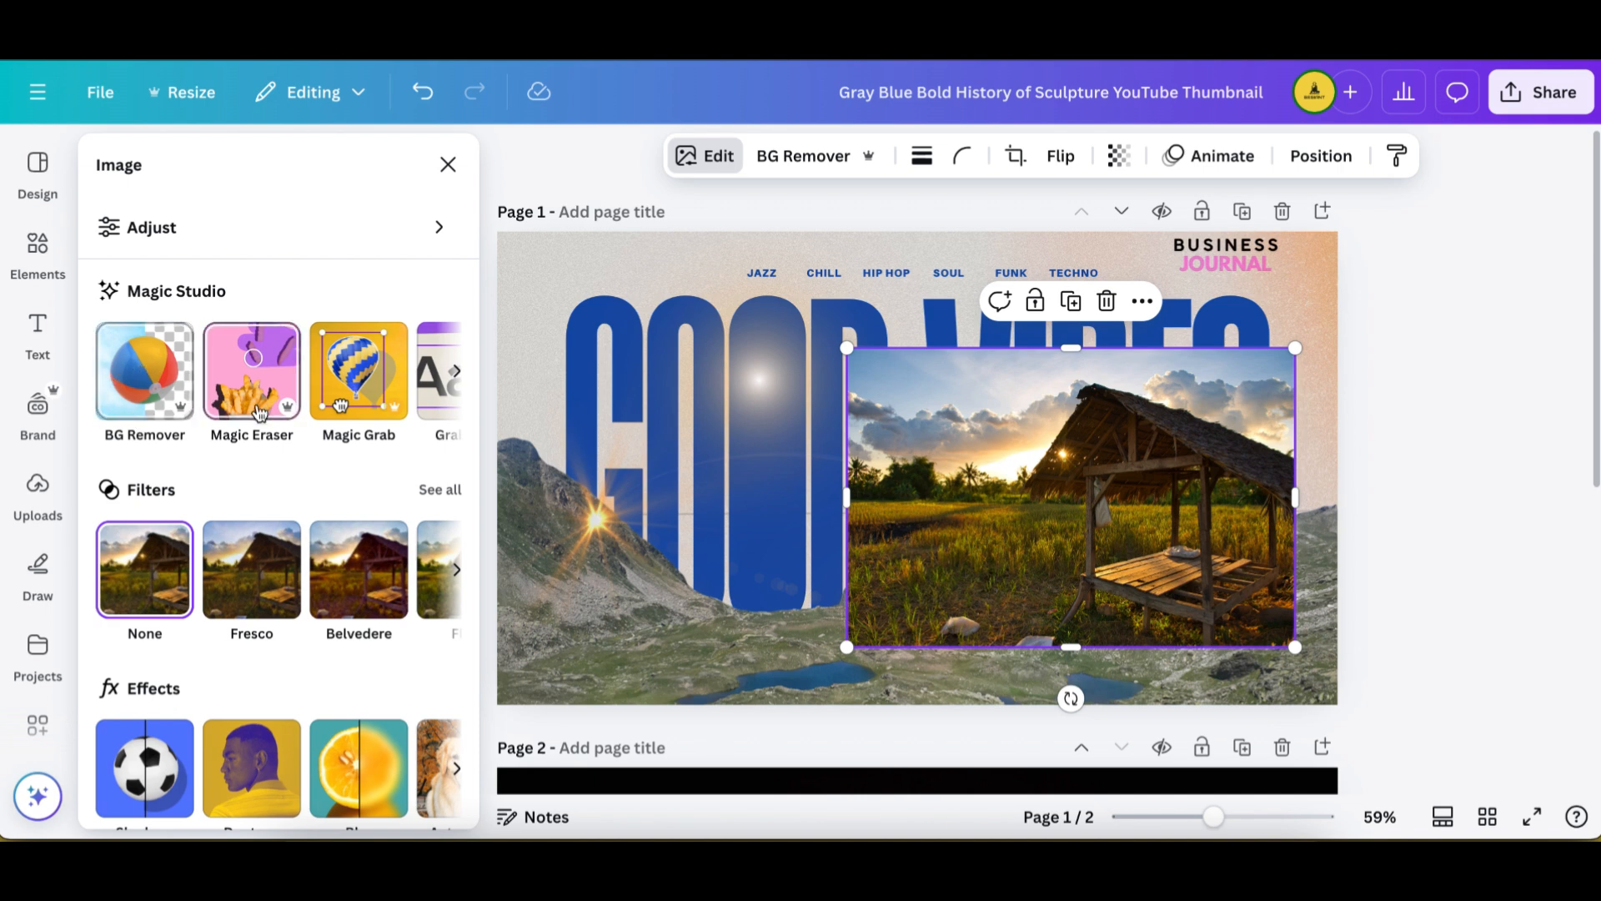
click(249, 244)
scroll(302, 459, down, 1)
scroll(302, 472, down, 3)
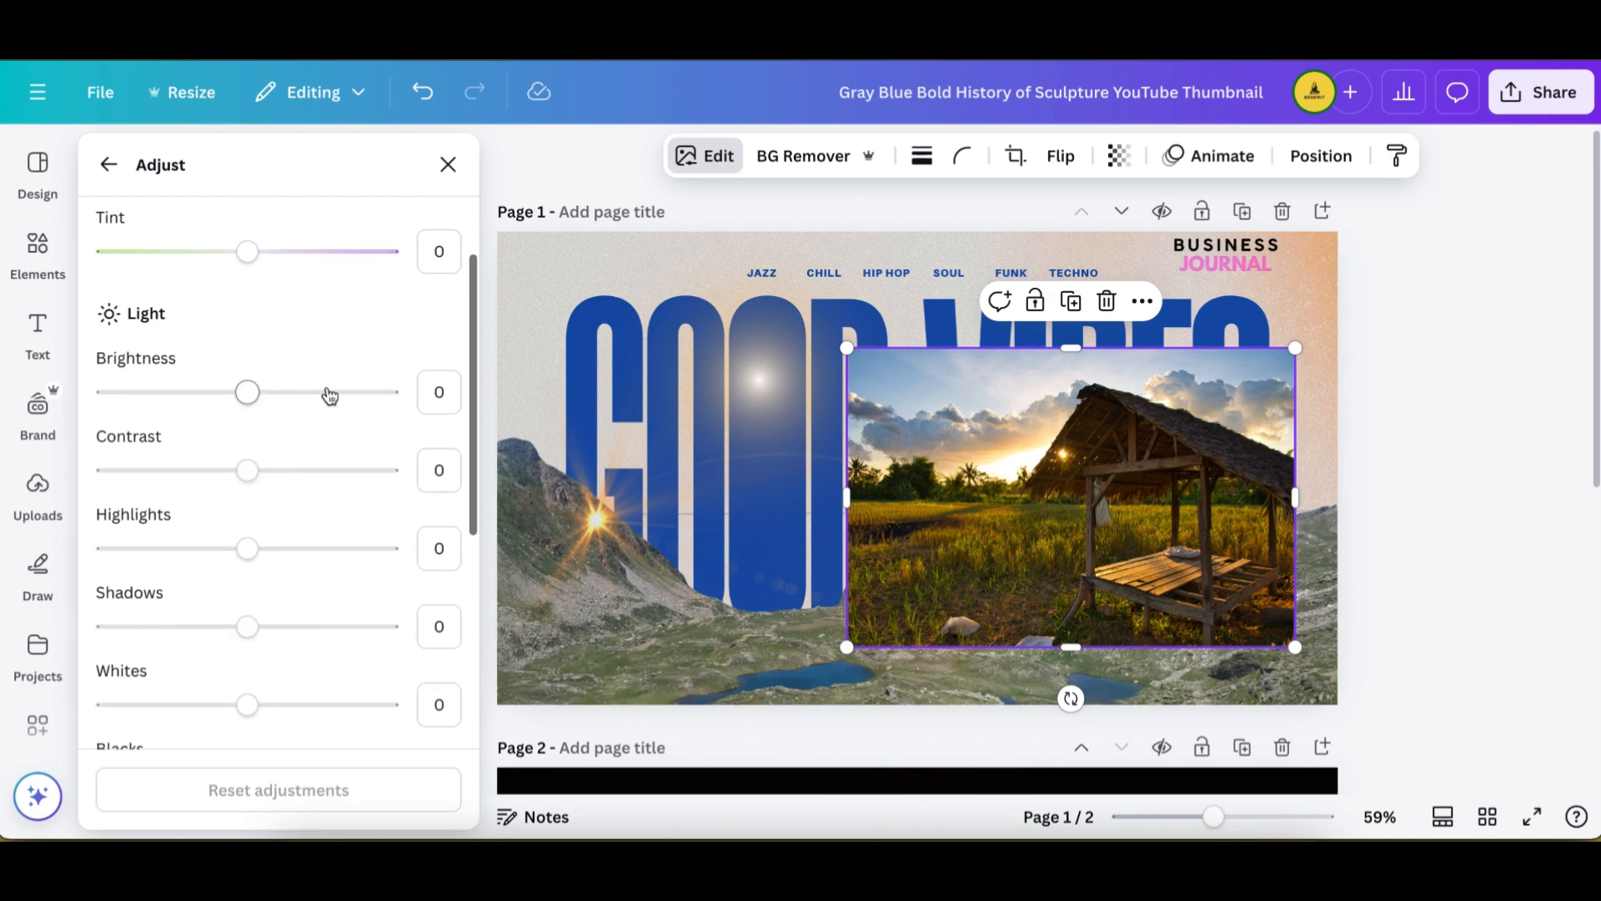
click(330, 392)
click(186, 471)
click(307, 549)
scroll(301, 626, down, 3)
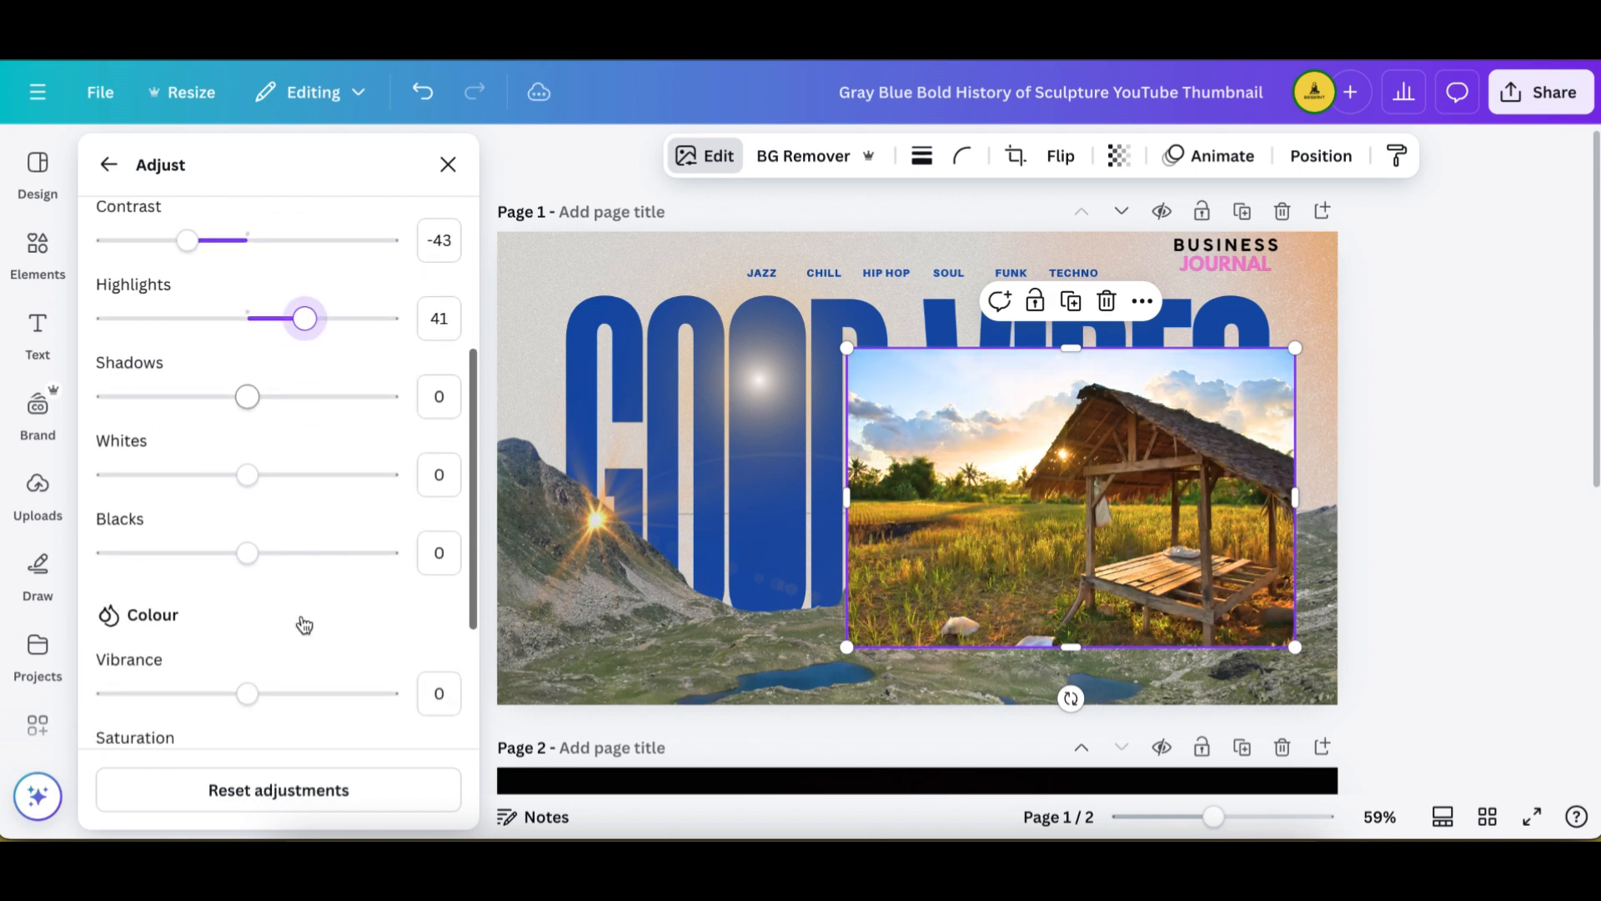
Apply the Drop shadow effect to the hut photo and deselect it
click(114, 162)
scroll(278, 575, down, 3)
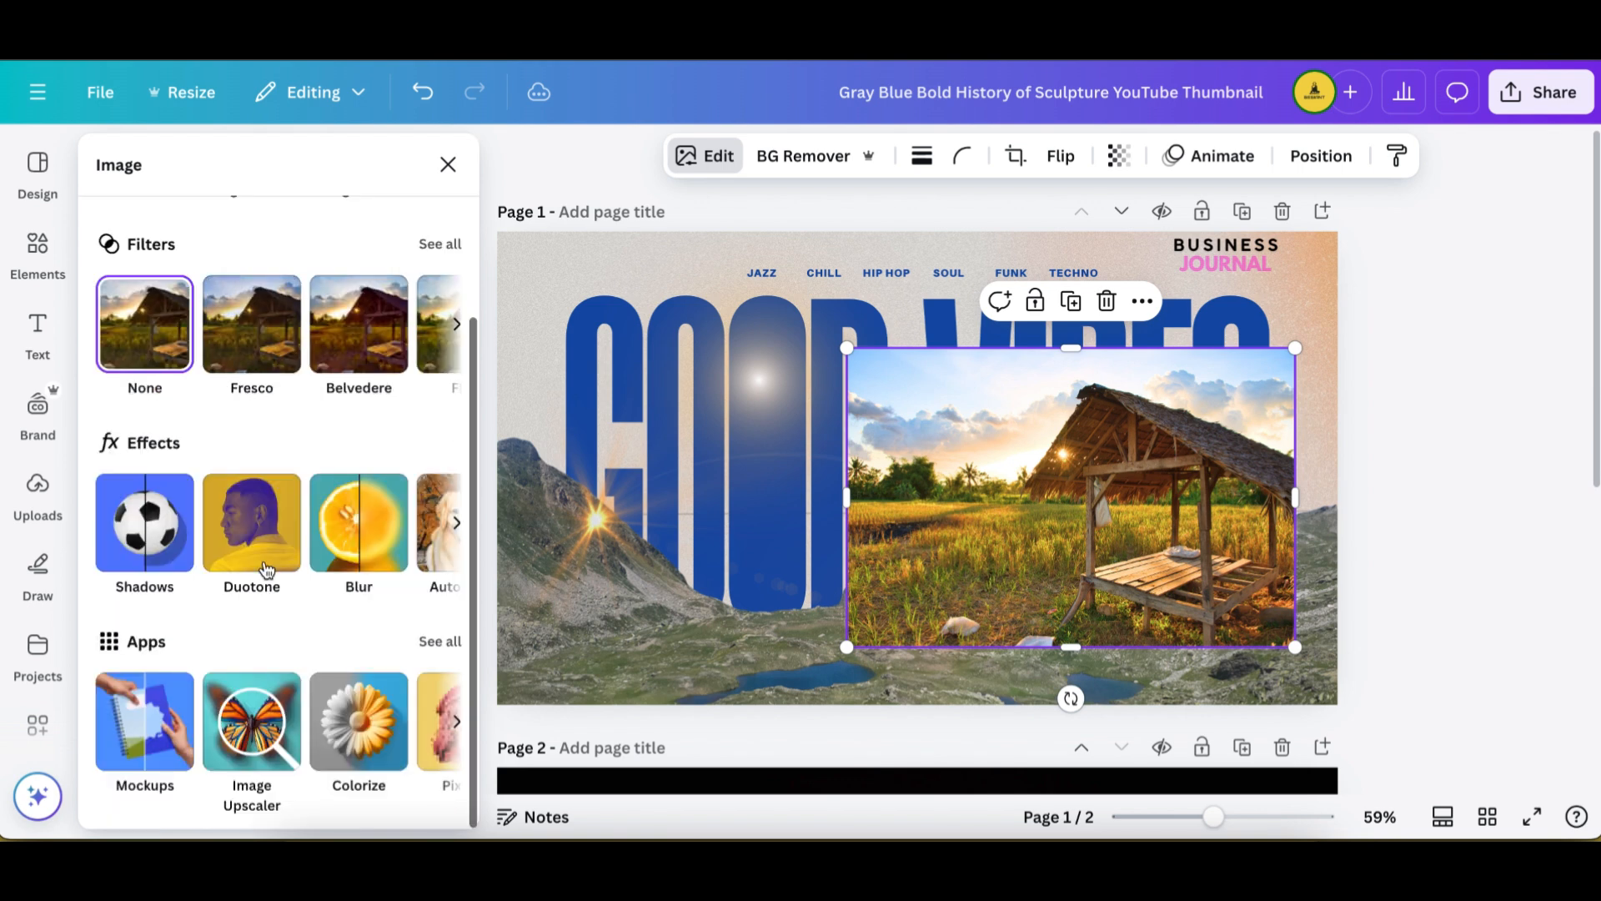
click(148, 552)
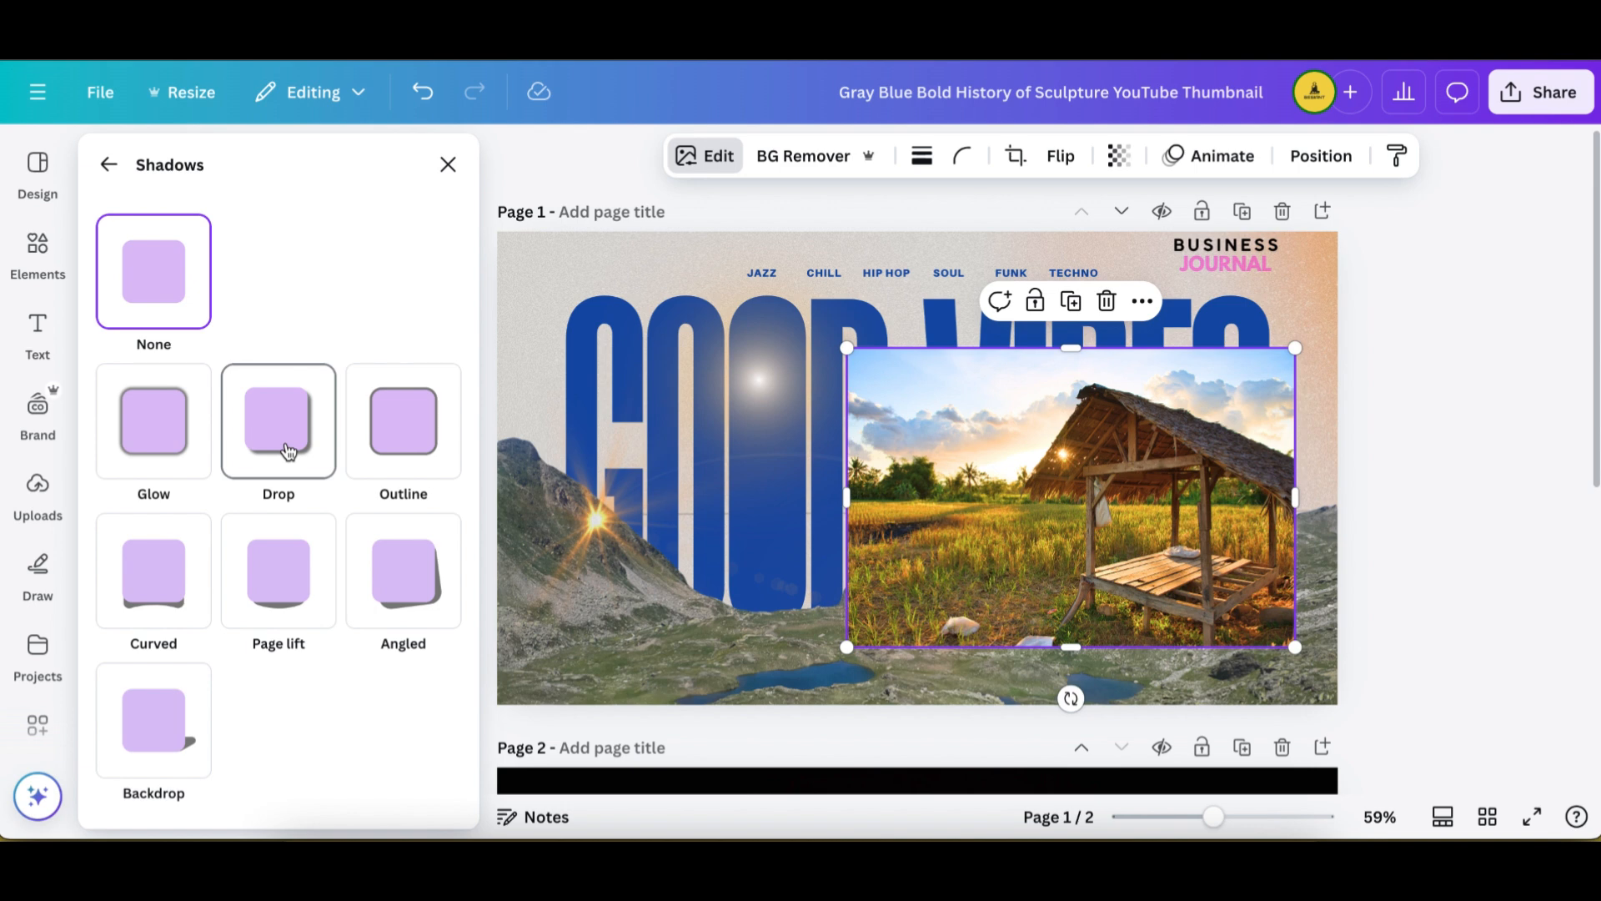
click(289, 451)
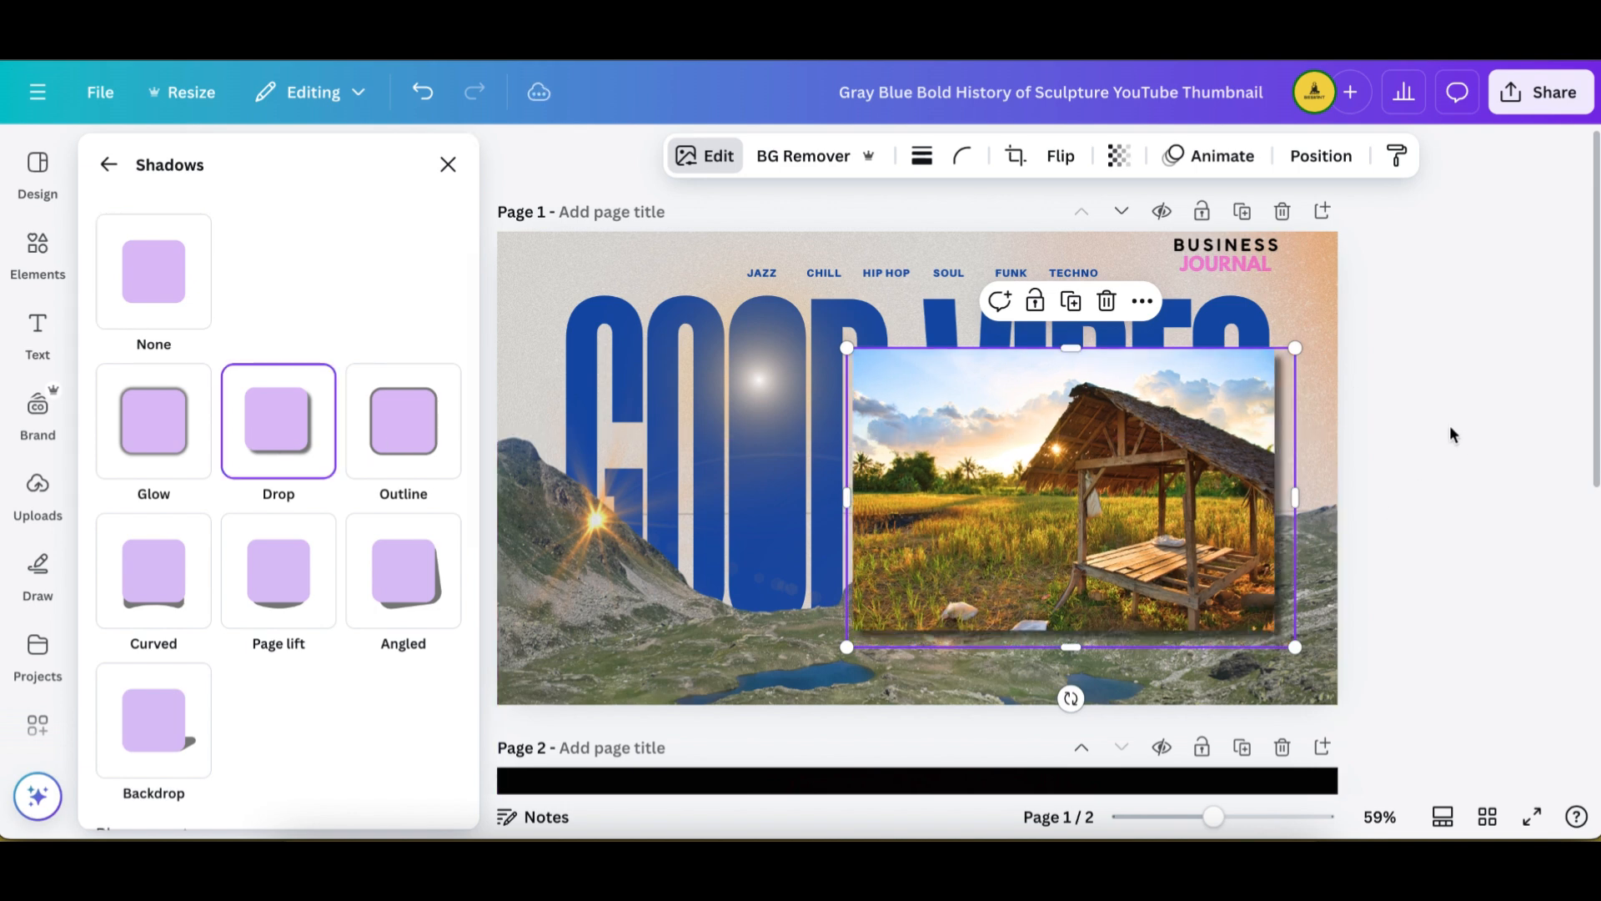
click(1430, 414)
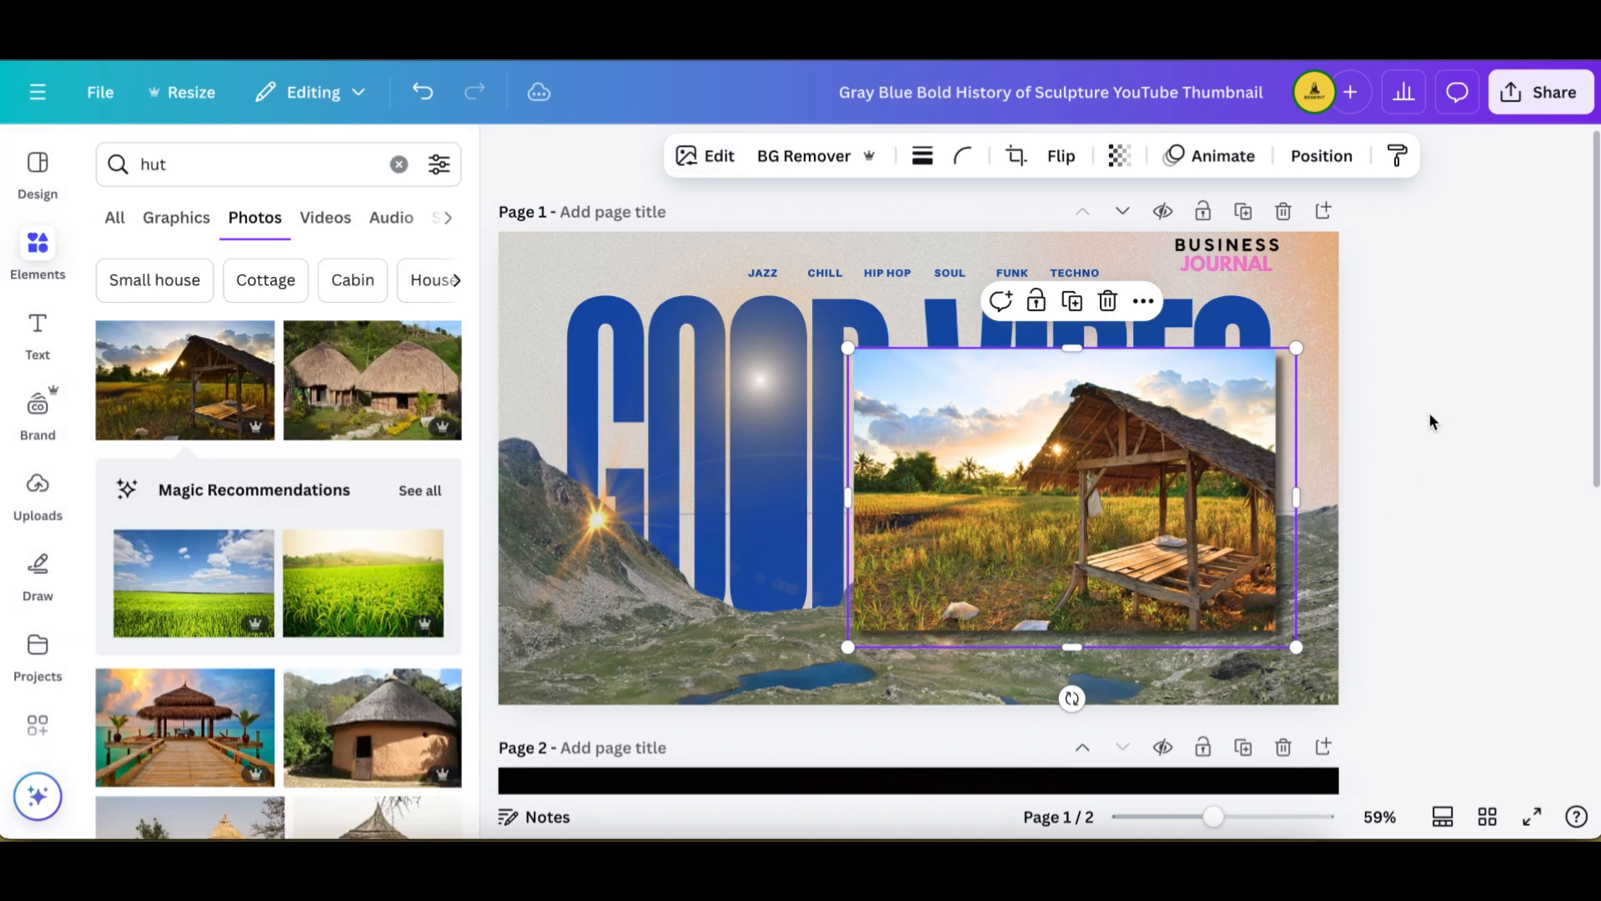
click(1428, 418)
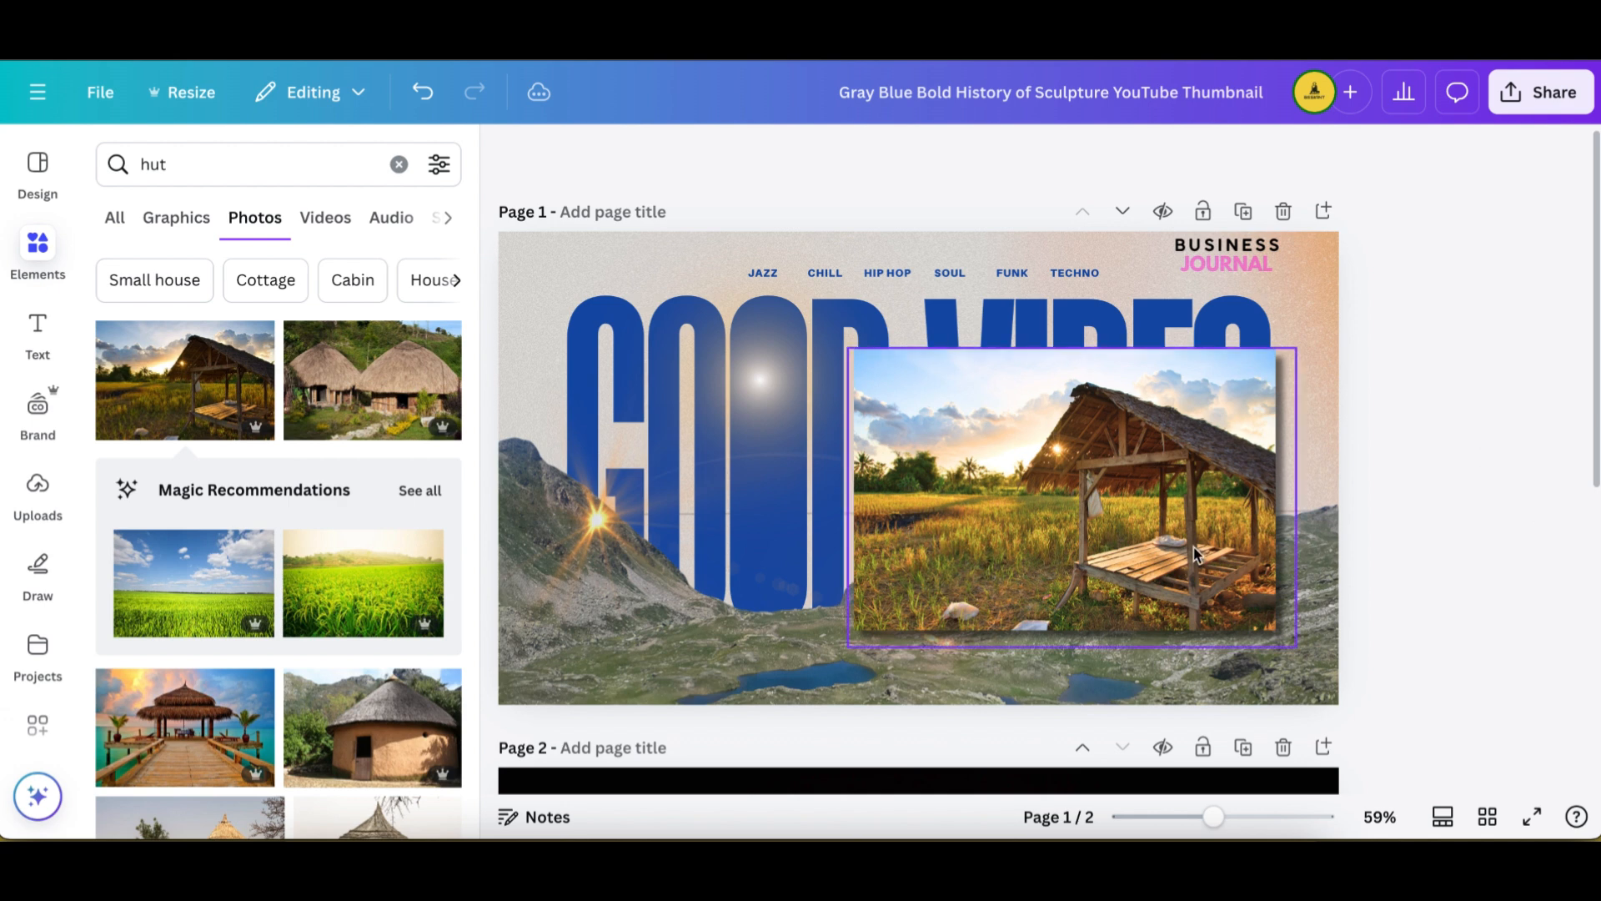
Reopen the hut photo's image editing options and examine the available filters, effects and apps
click(1153, 532)
click(714, 156)
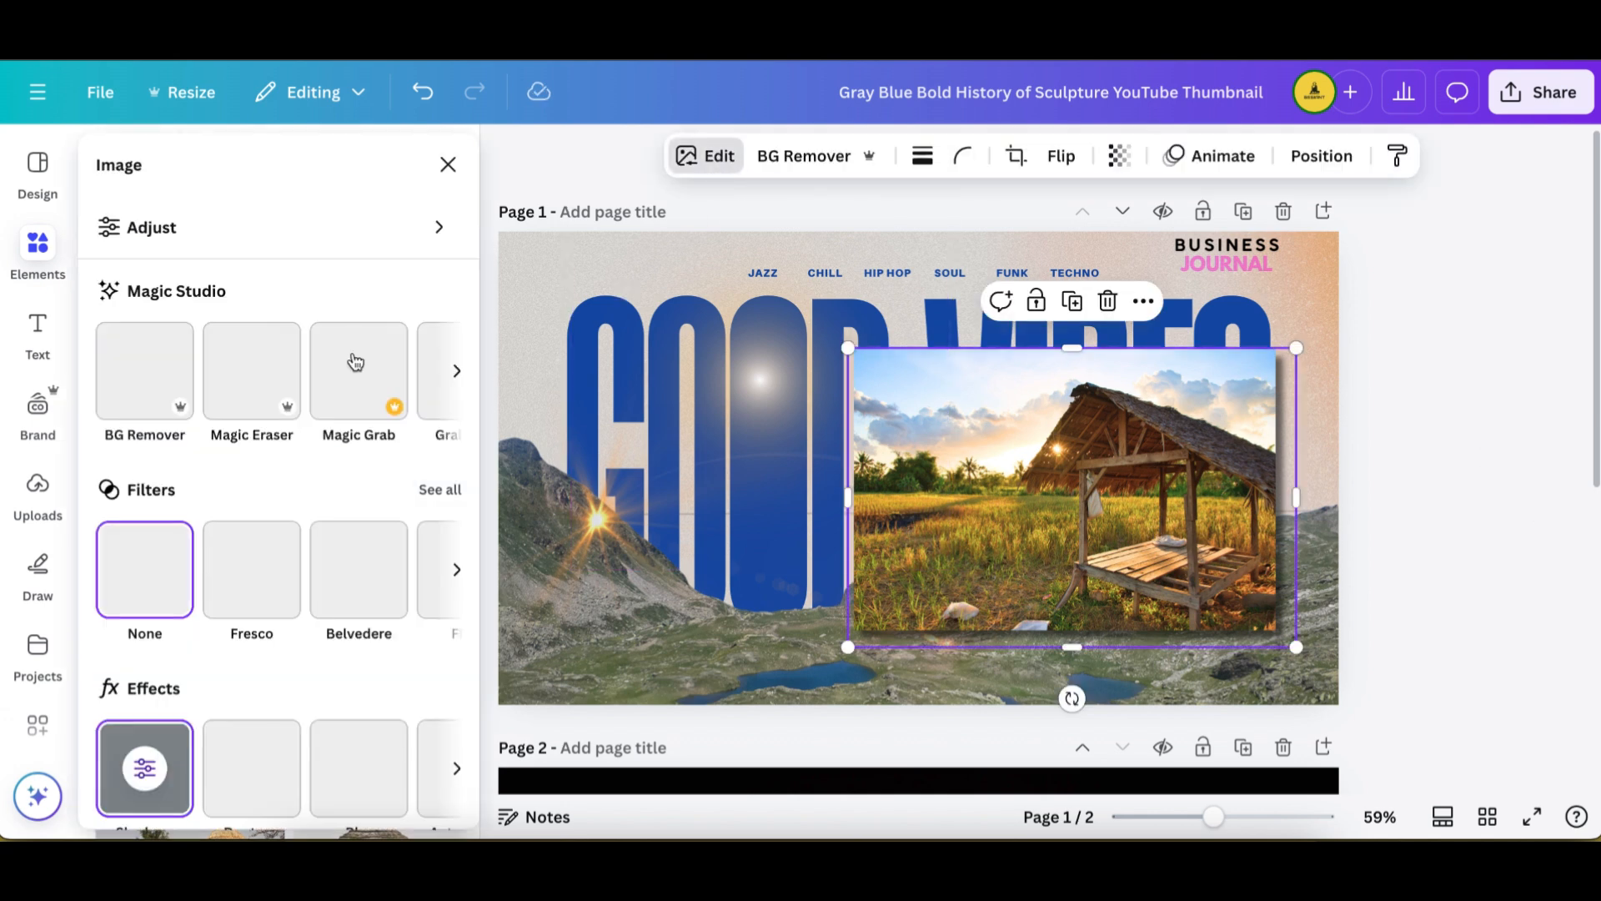
scroll(316, 637, down, 5)
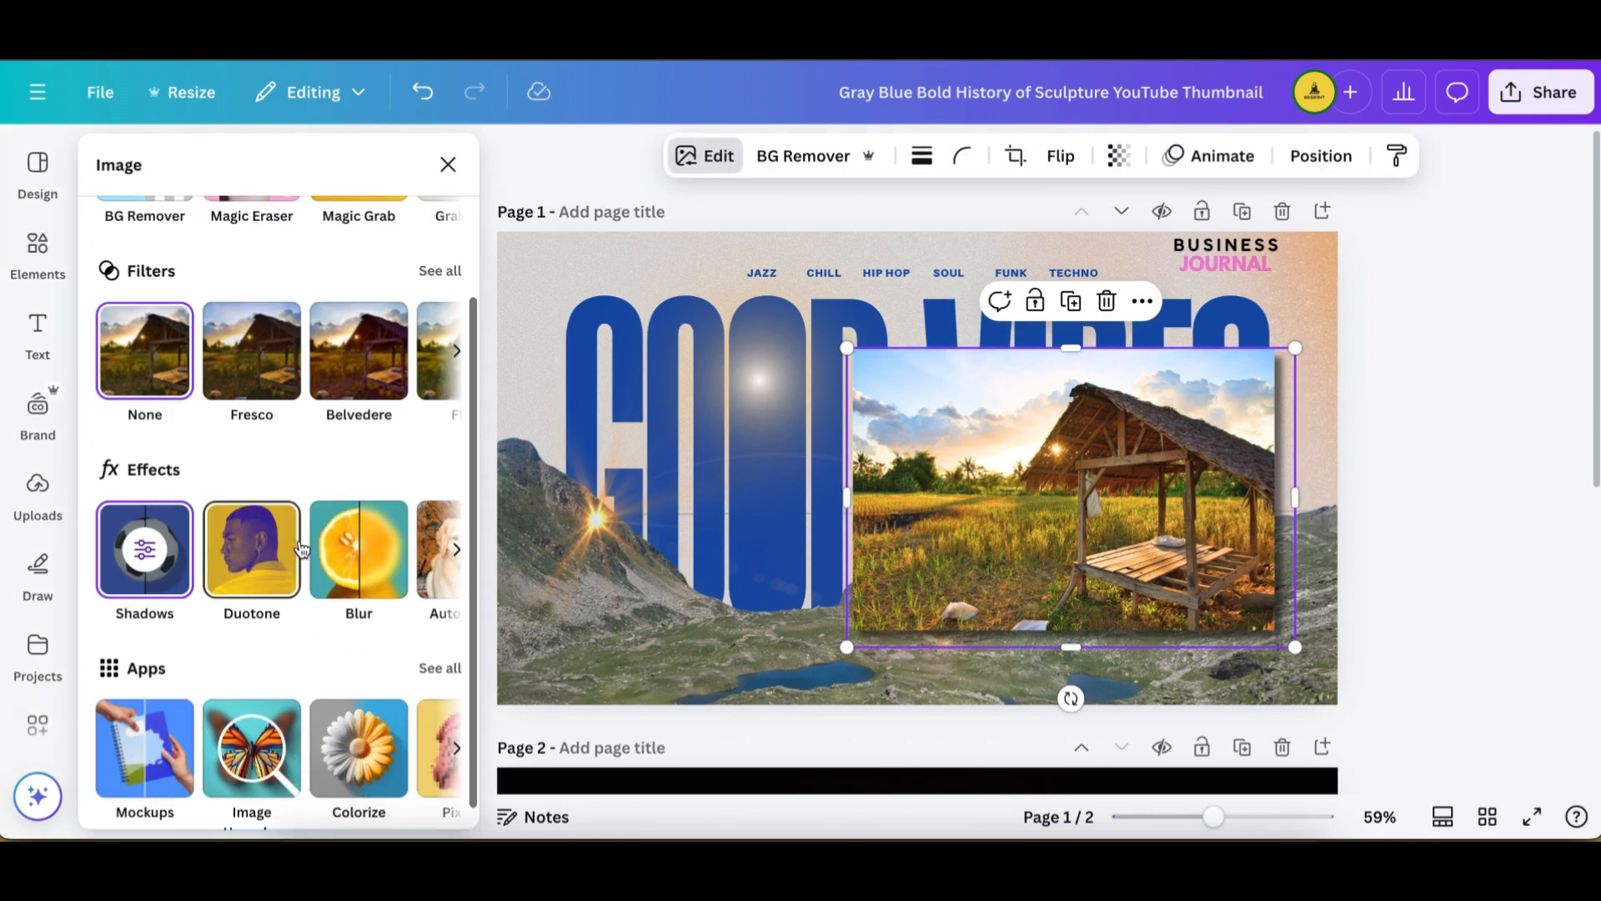
click(456, 551)
click(456, 550)
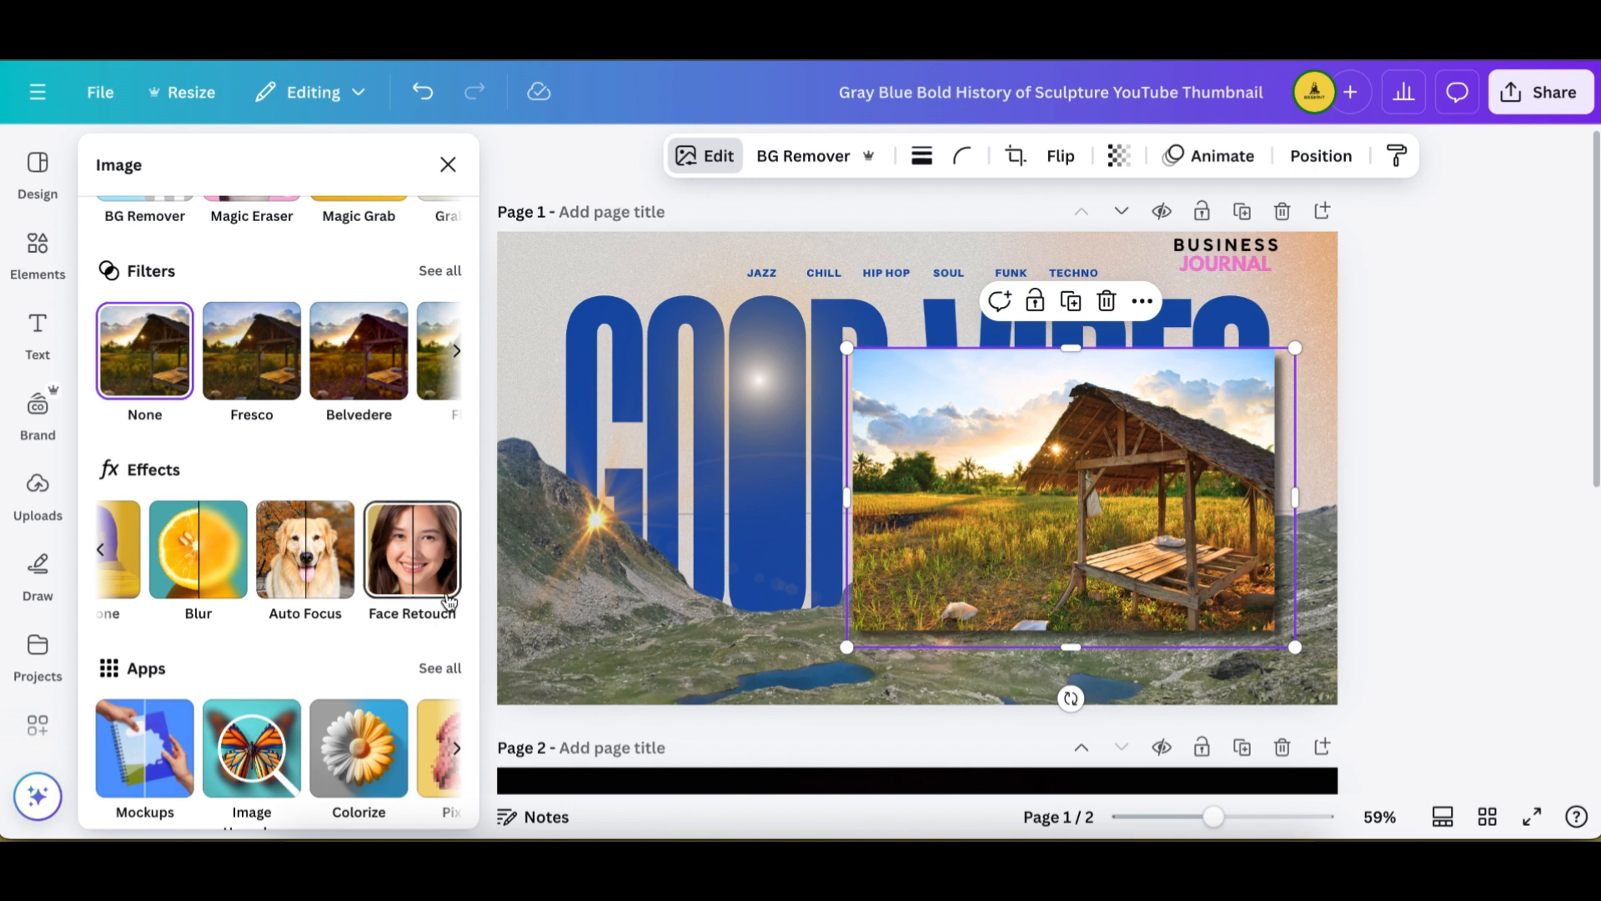
scroll(323, 647, down, 1)
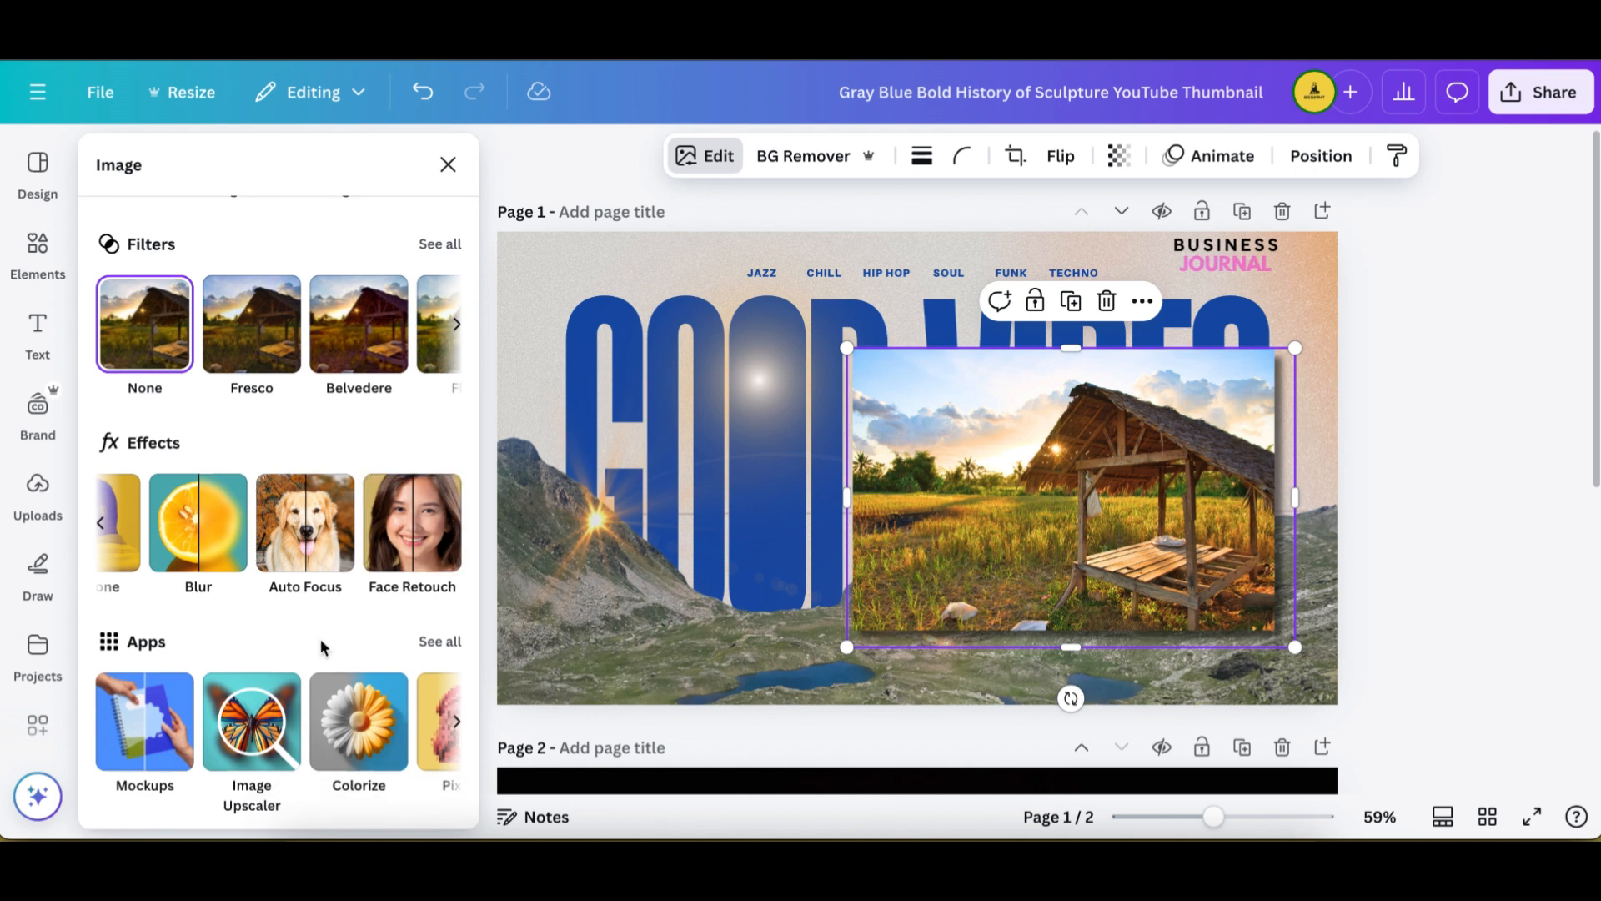
scroll(310, 513, up, 5)
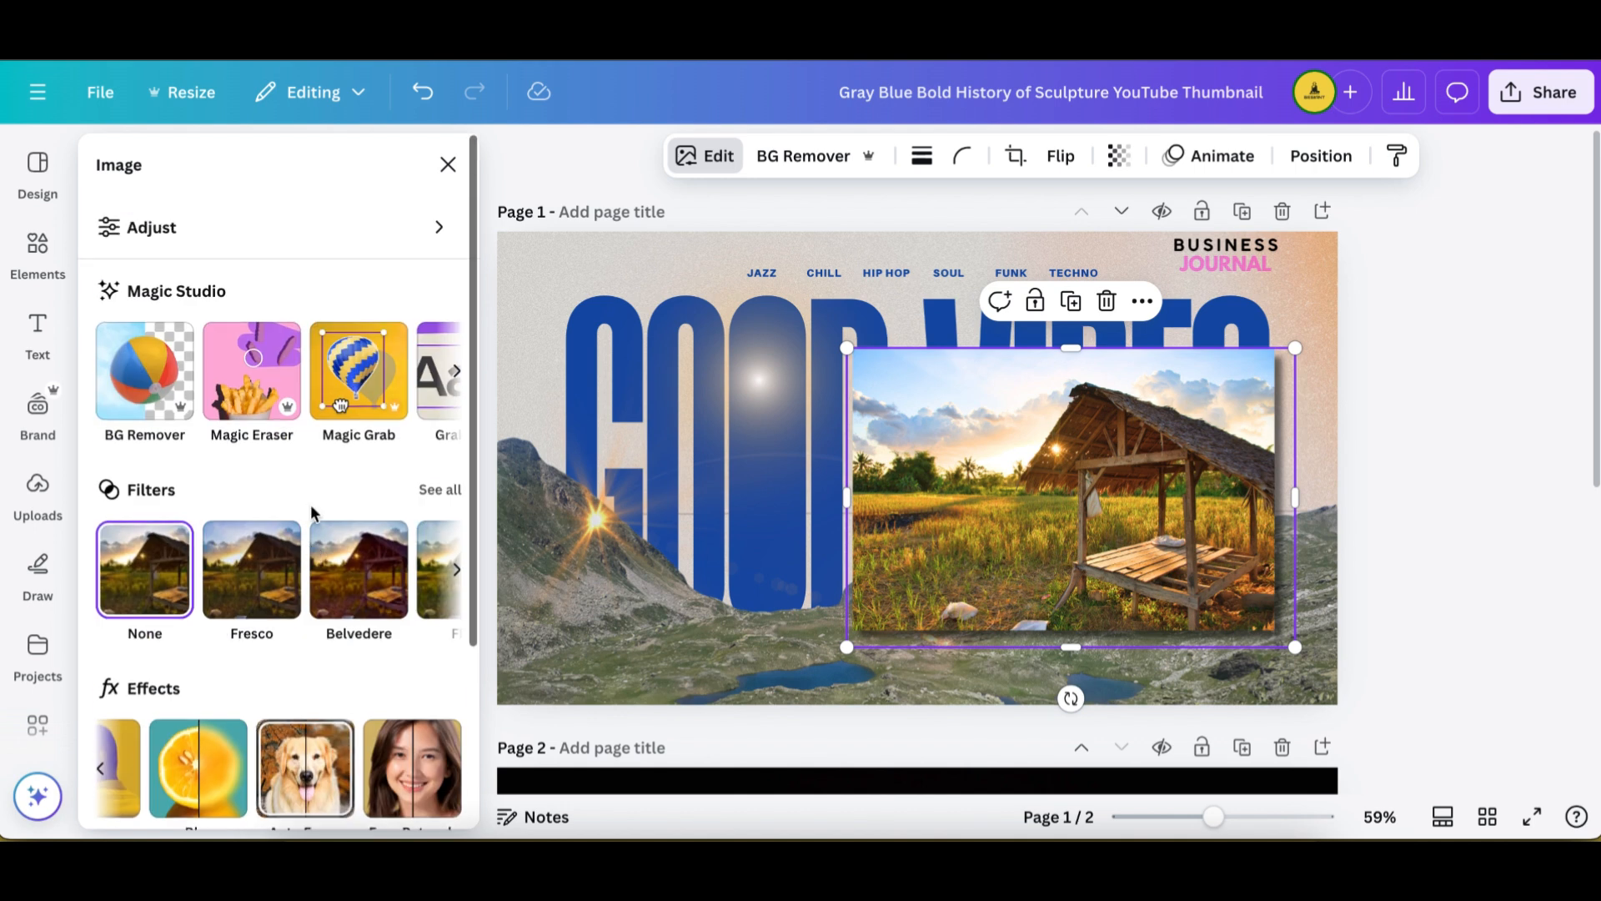